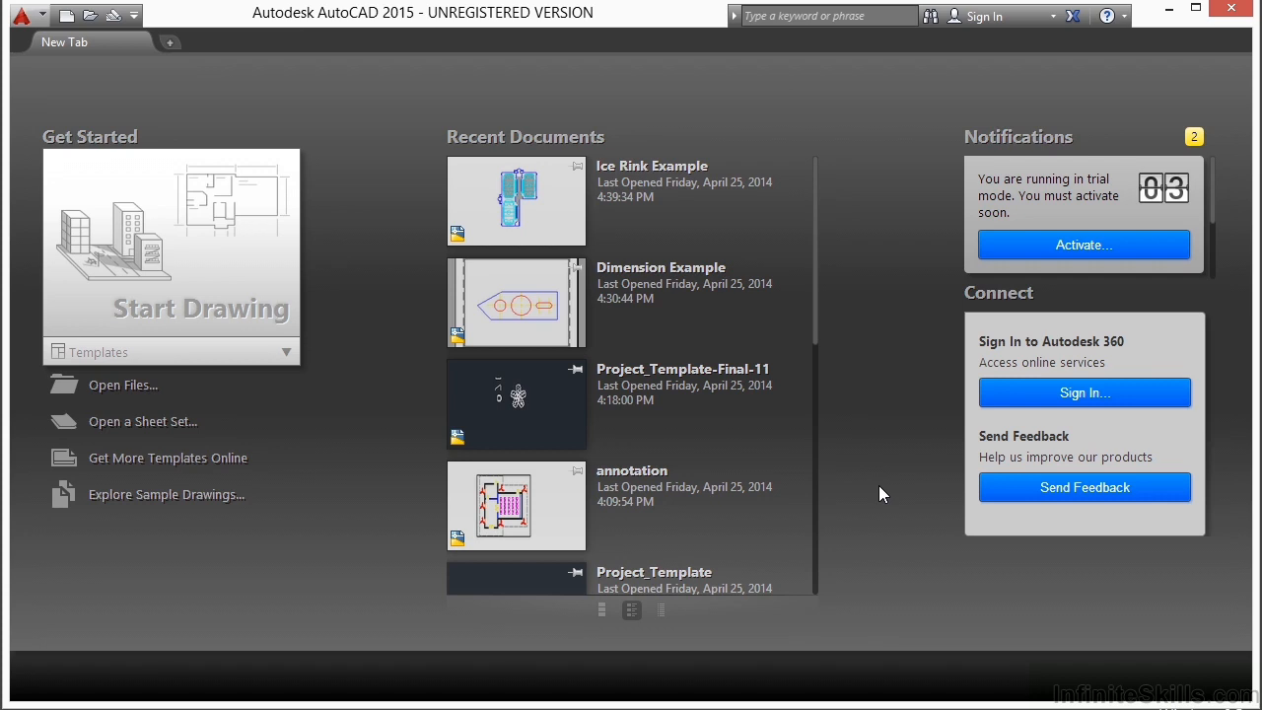
Open the drawing architectural_-_annotation_scaling_and_multileaders.dwg from folder 13 of the Projects directory.
click(148, 385)
click(675, 151)
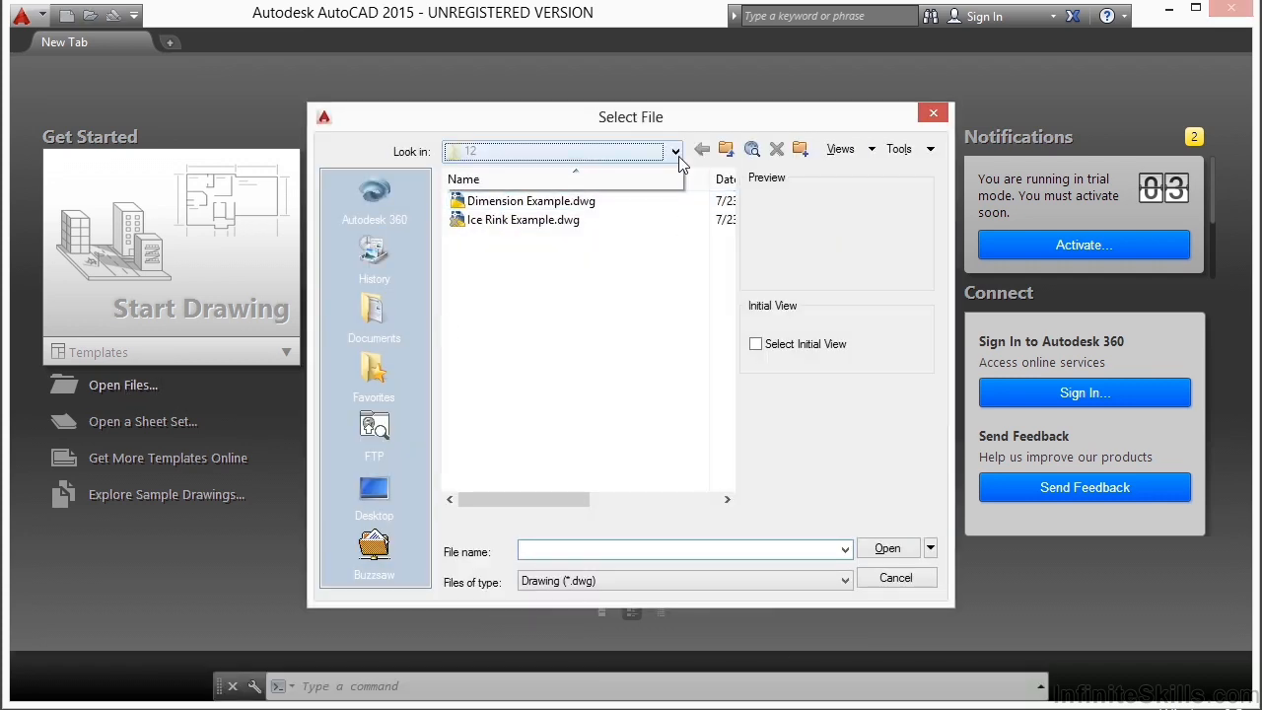
click(552, 294)
double_click(490, 392)
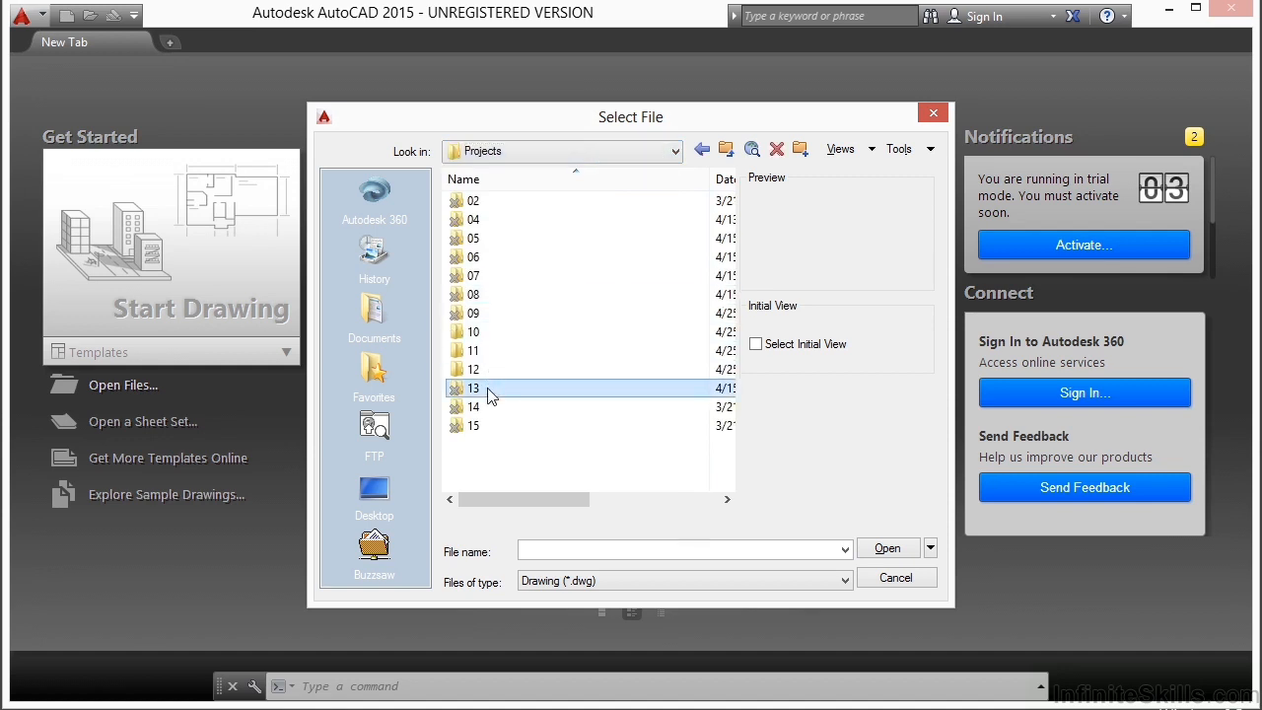
click(540, 202)
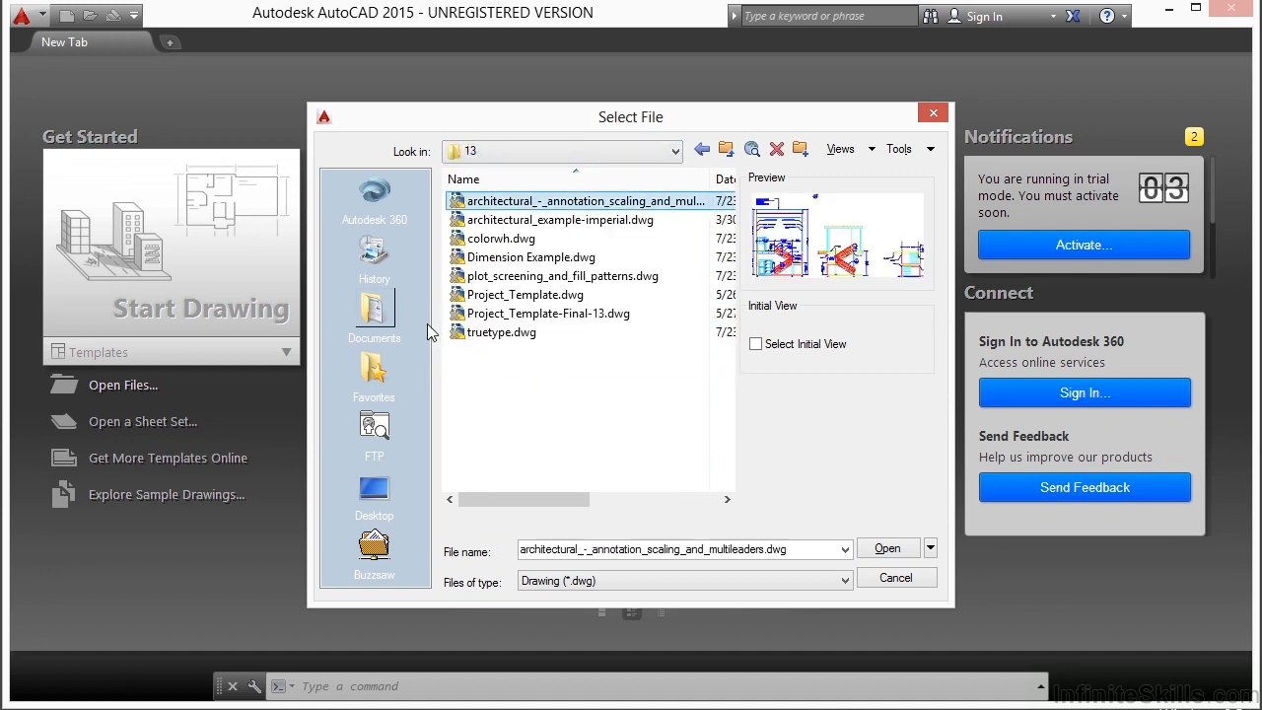
click(509, 207)
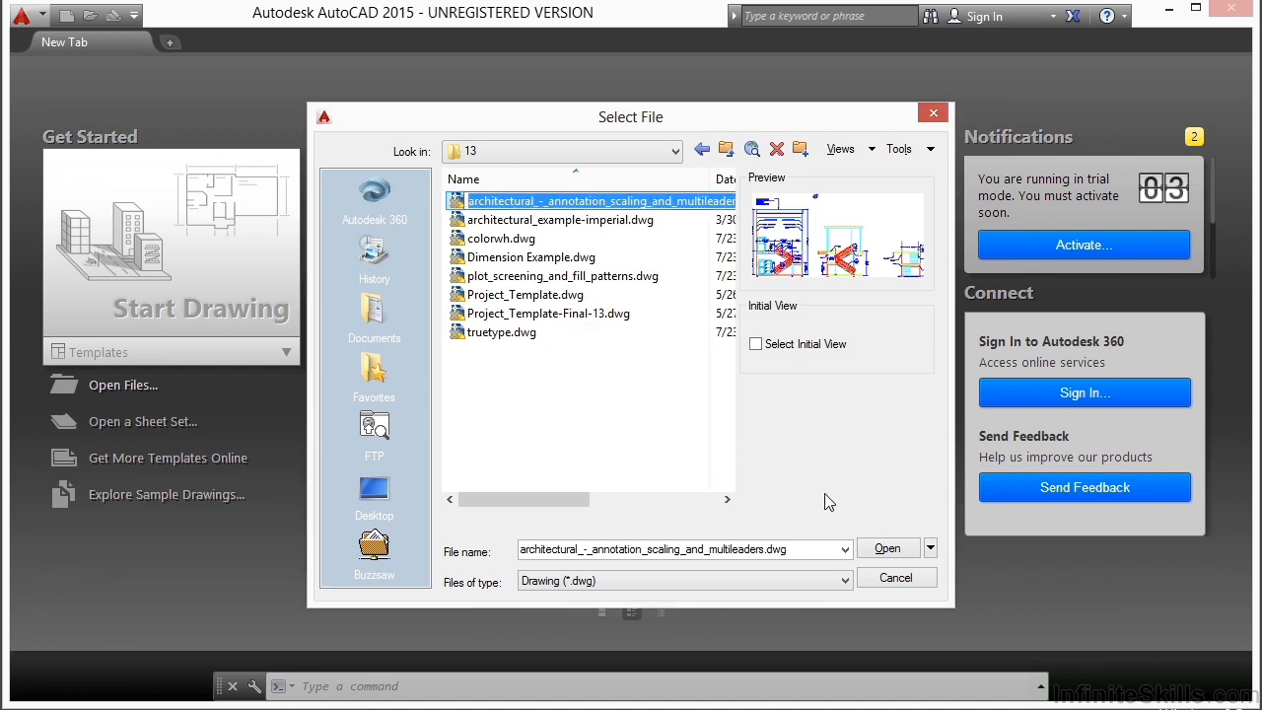
click(884, 548)
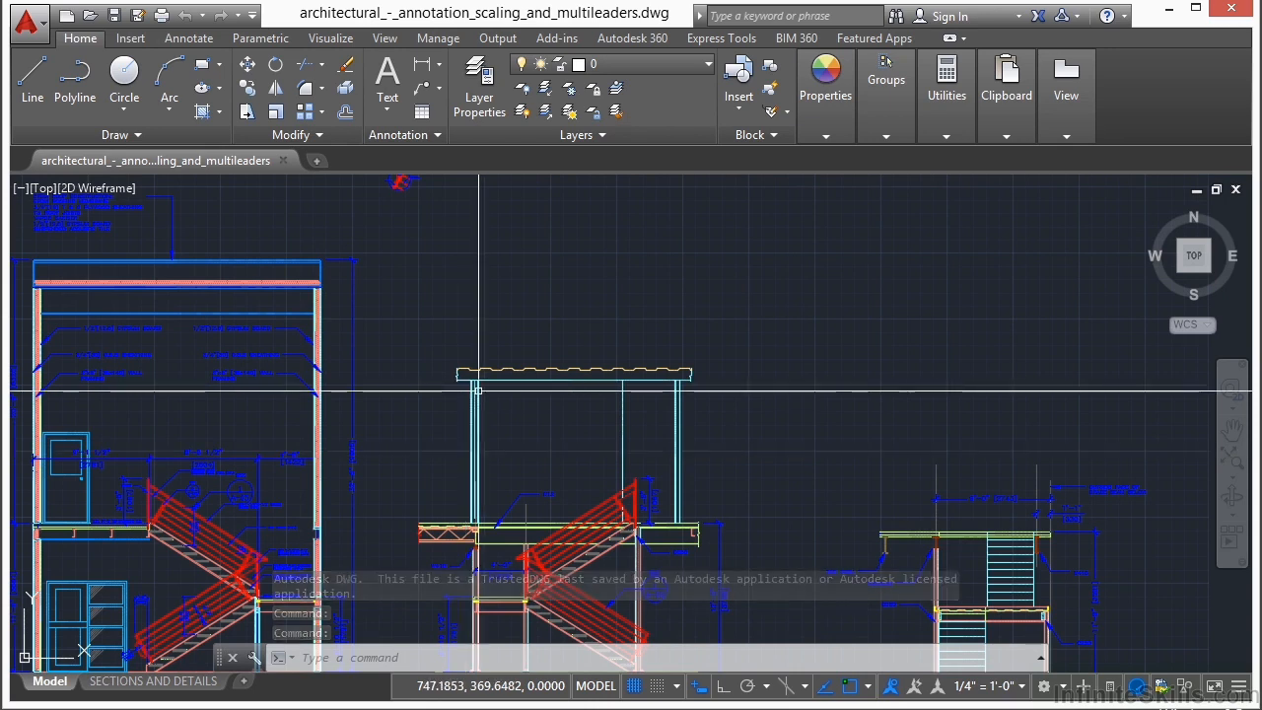
Switch to the SECTIONS AND DETAILS layout and show the whole sheet.
click(153, 683)
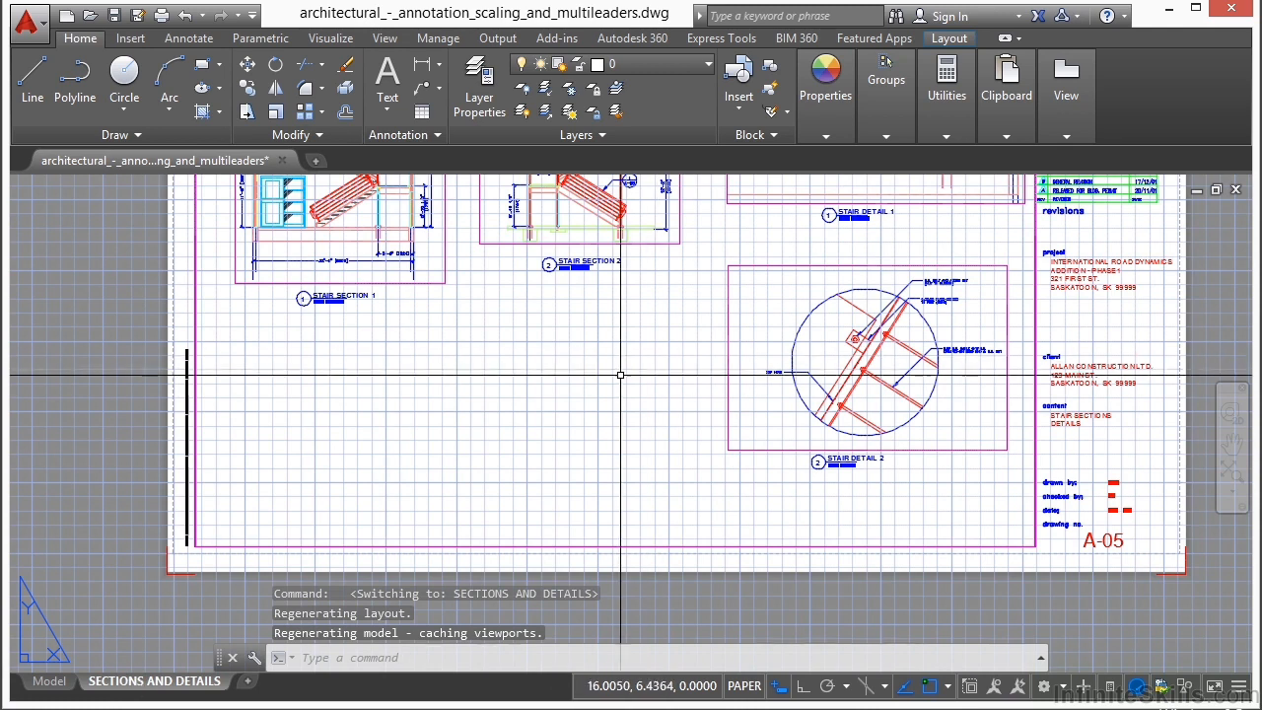
scroll(514, 429, down, 2)
scroll(549, 414, down, 2)
scroll(548, 430, up, 2)
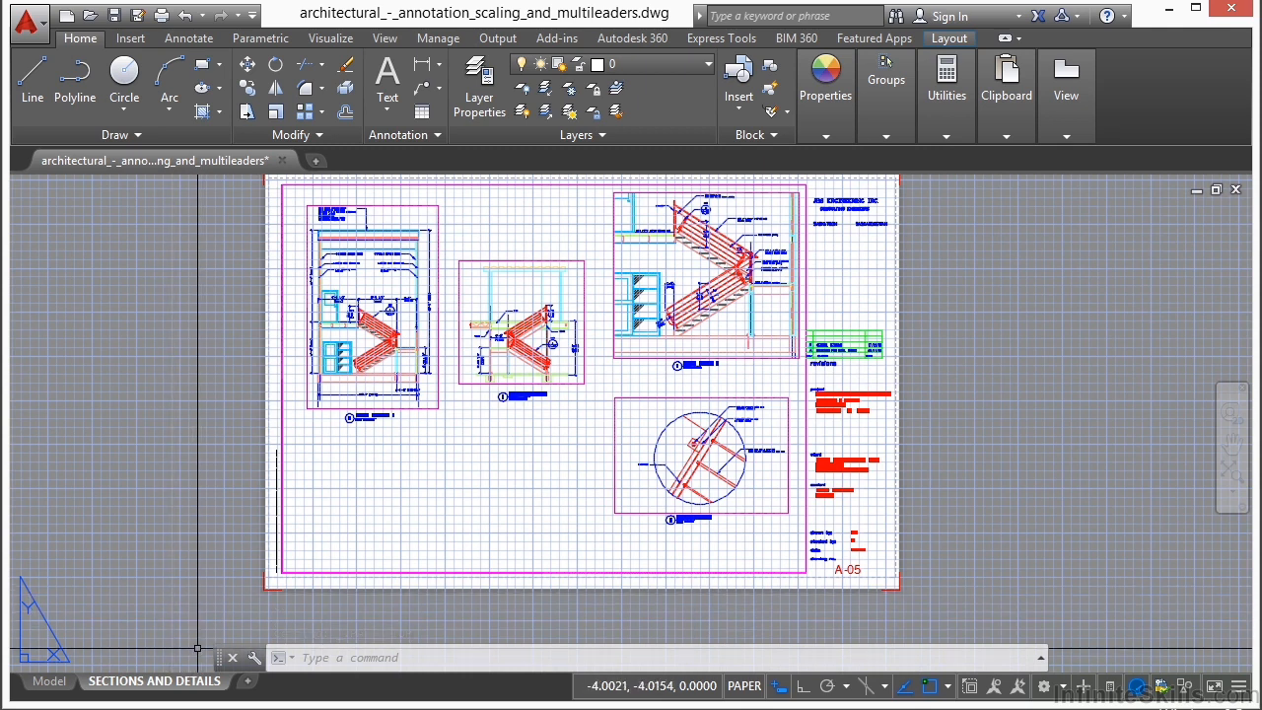
Review the plotter and paper size details in the page setup of the SECTIONS AND DETAILS layout.
right_click(144, 689)
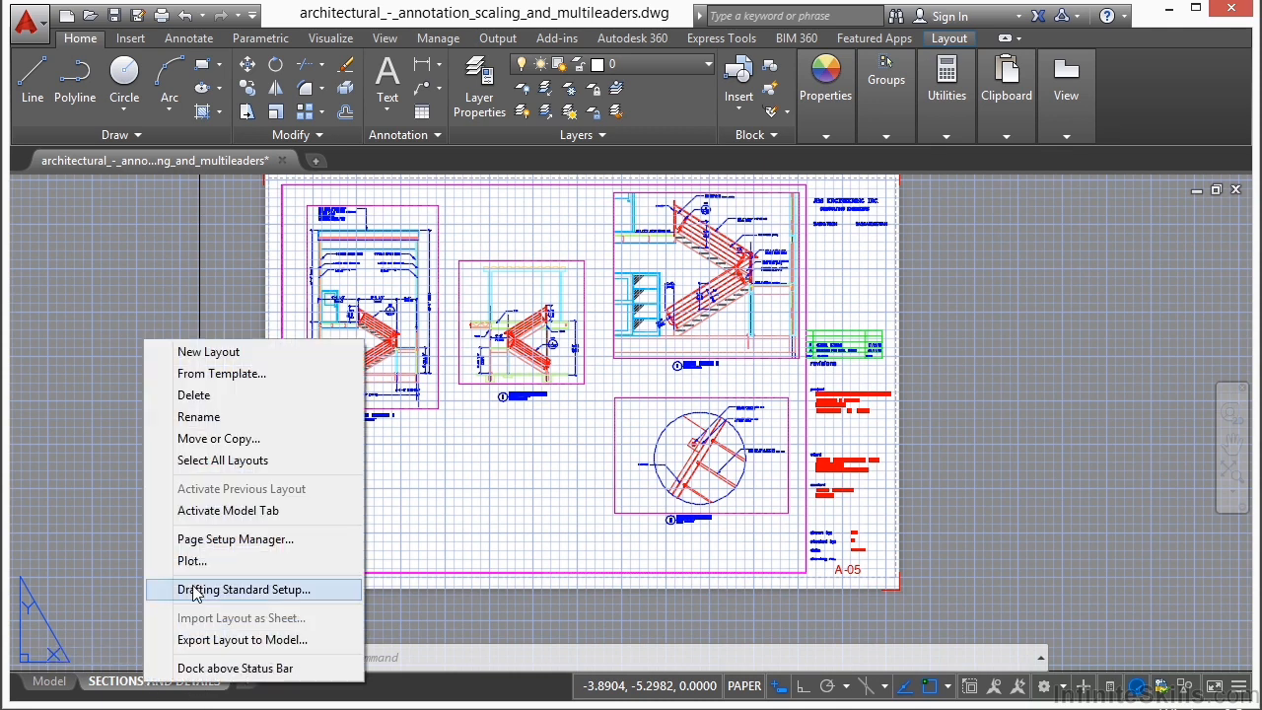
click(207, 541)
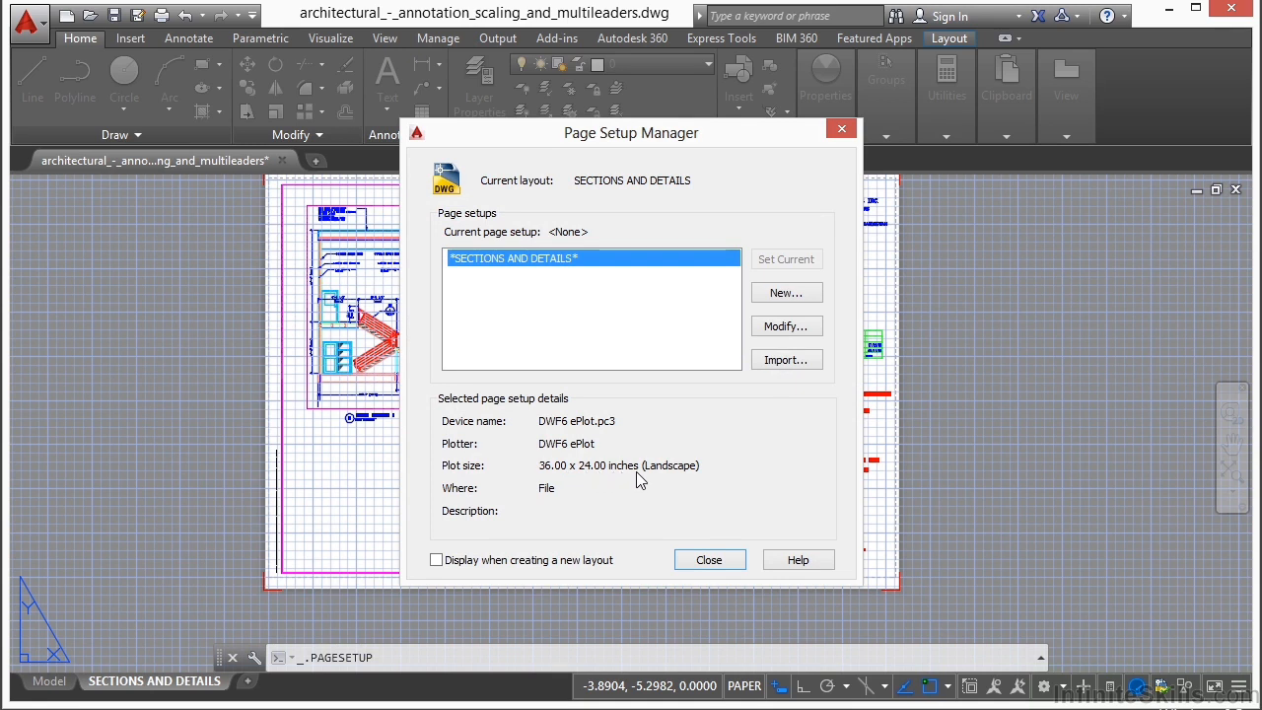
click(711, 558)
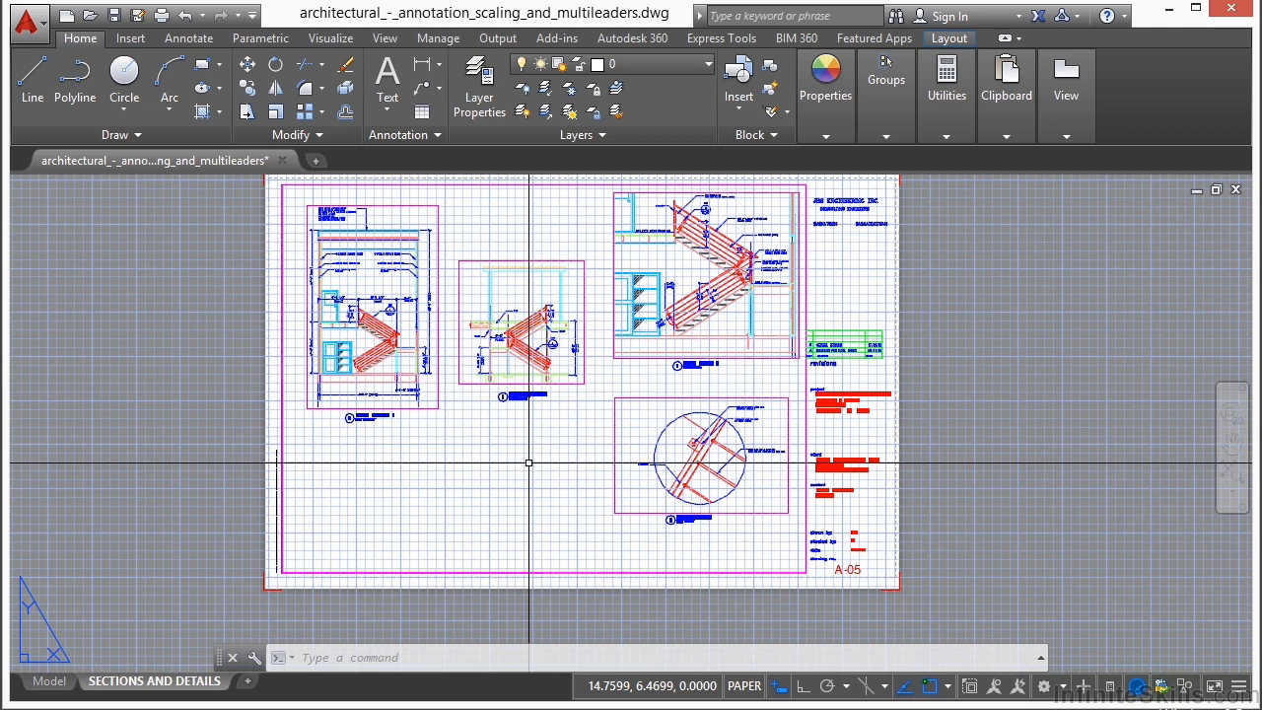
key(ctrl+p)
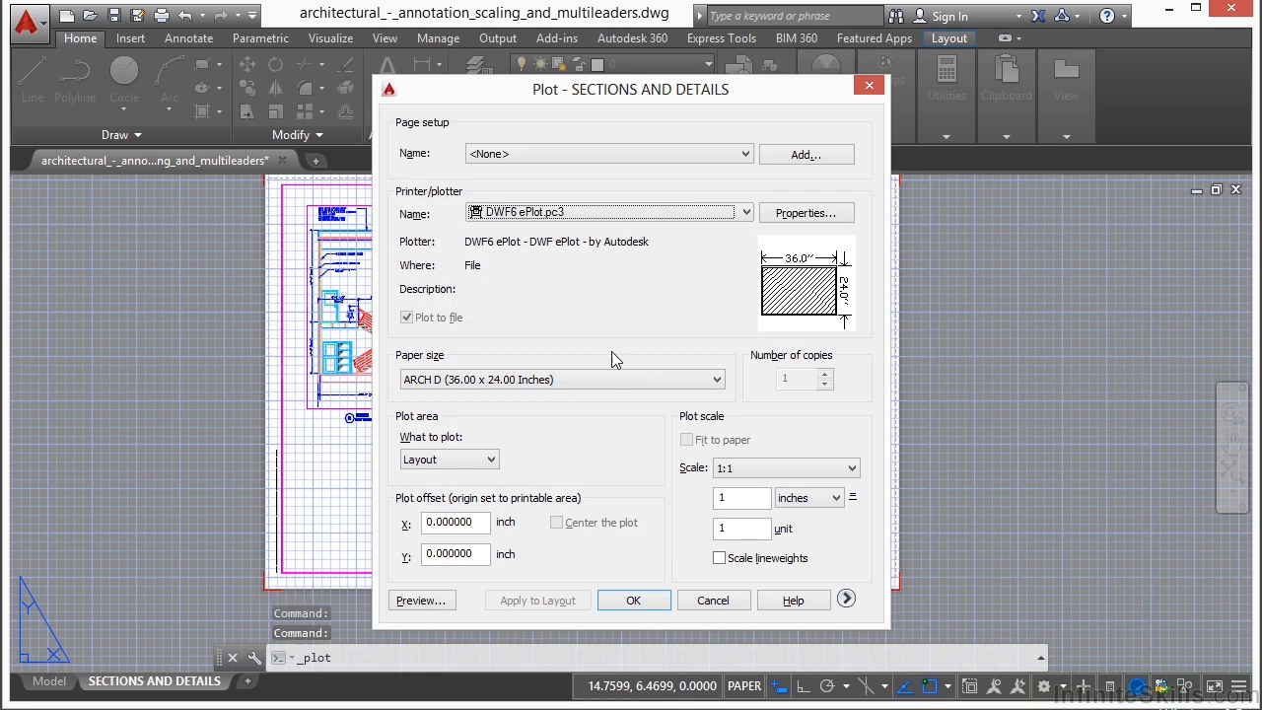
click(727, 600)
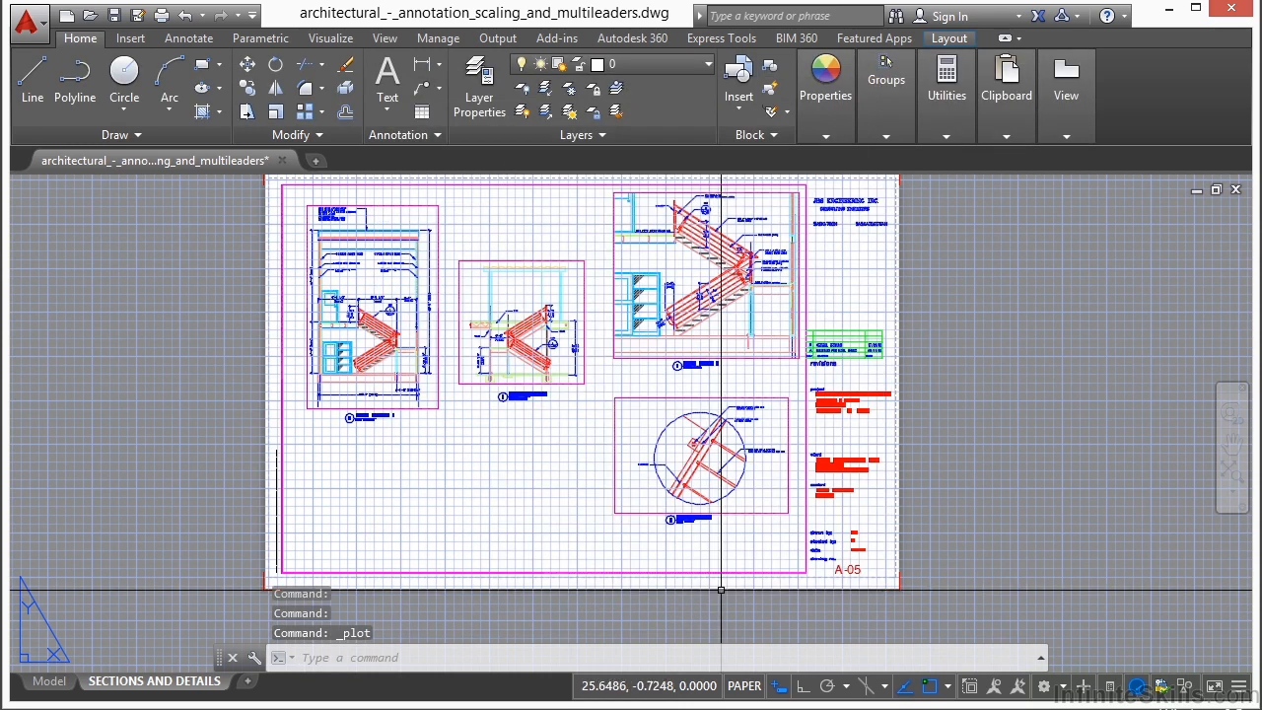
text(plot)
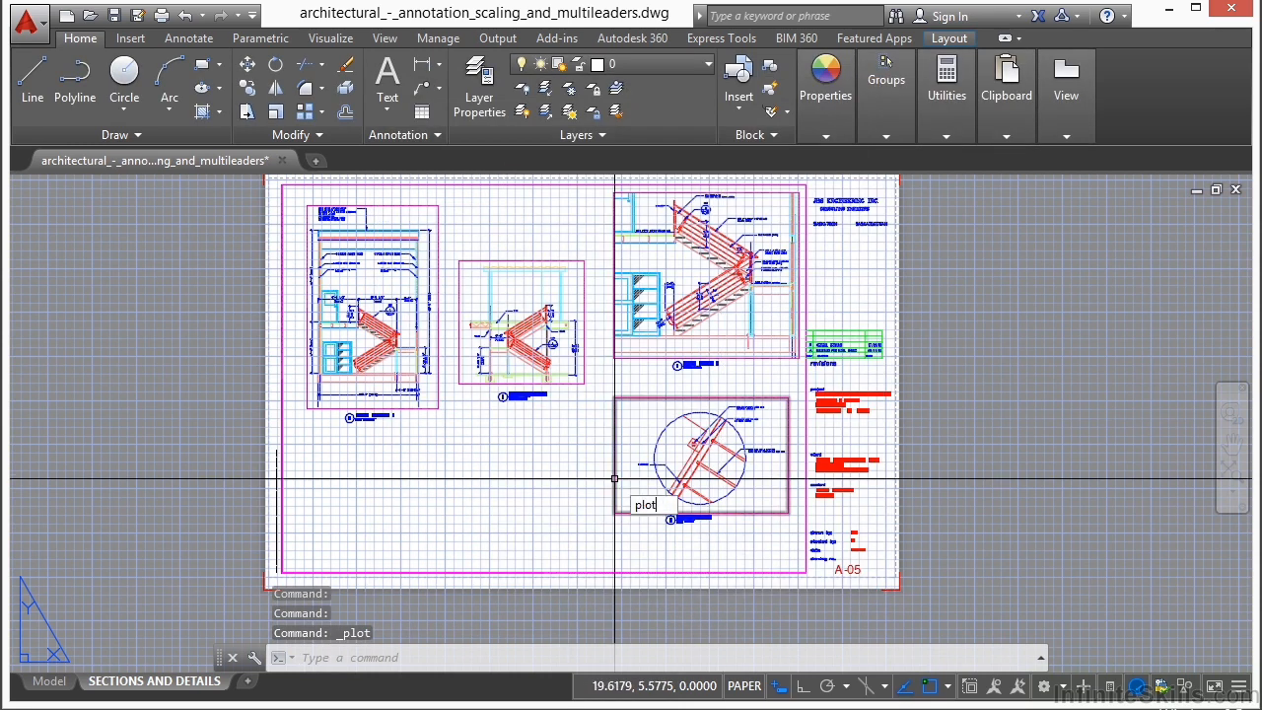
key(Return)
key(Escape)
text(print)
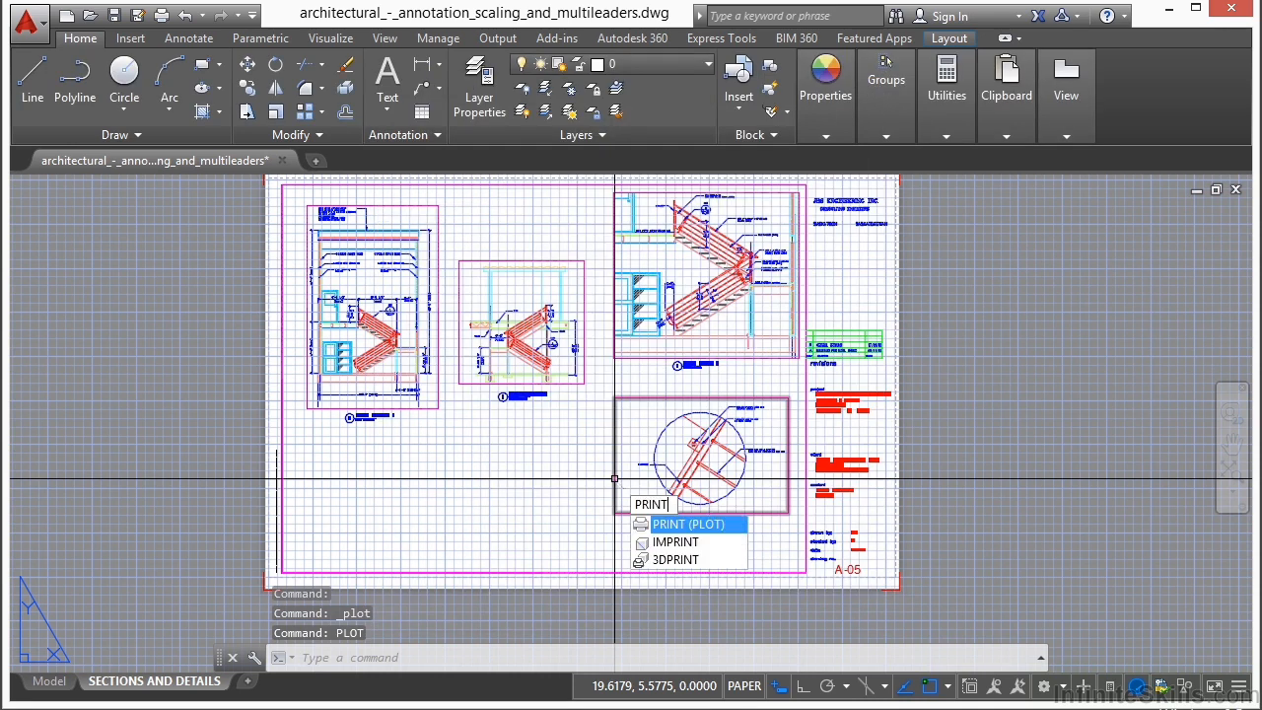
key(Return)
key(Escape)
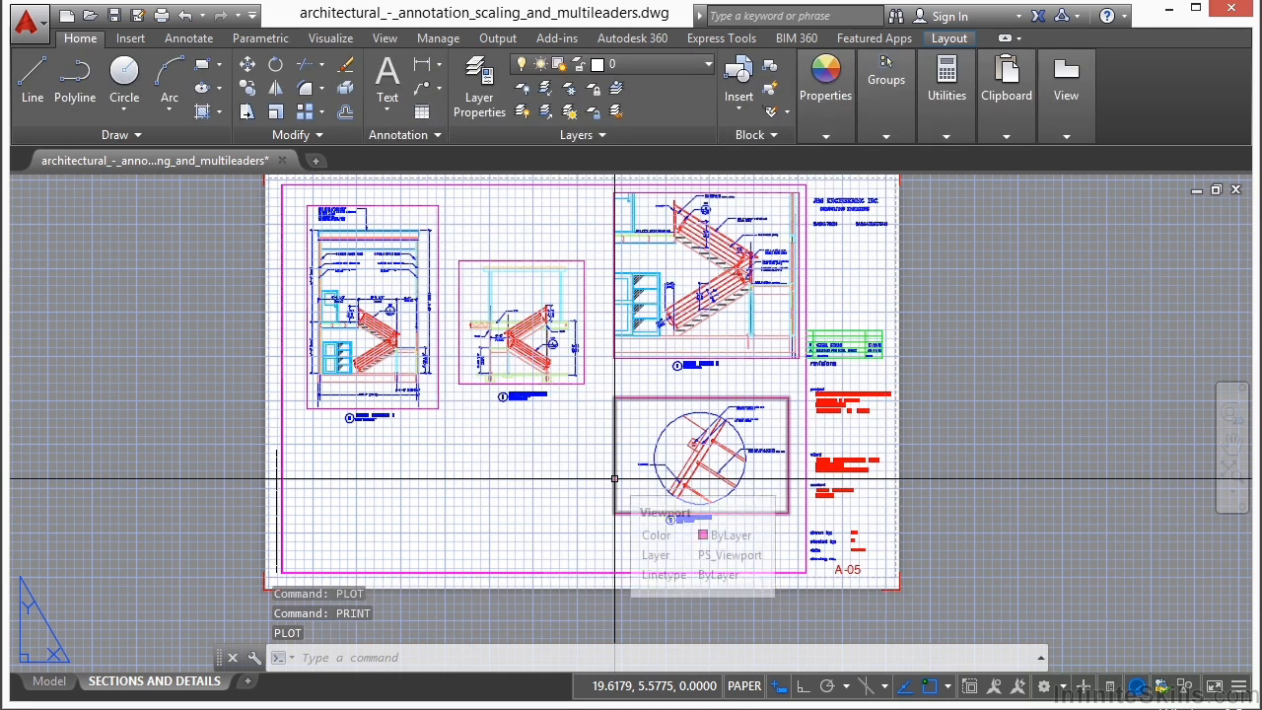
click(161, 14)
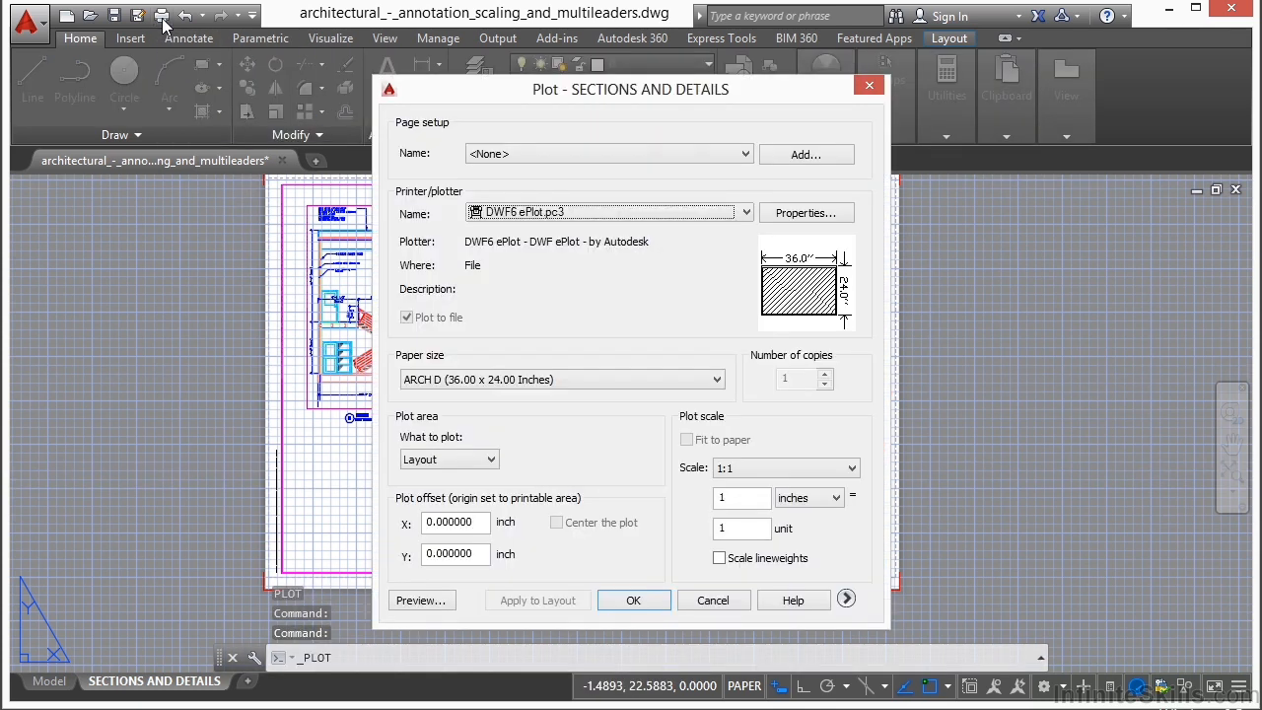
click(869, 86)
click(33, 22)
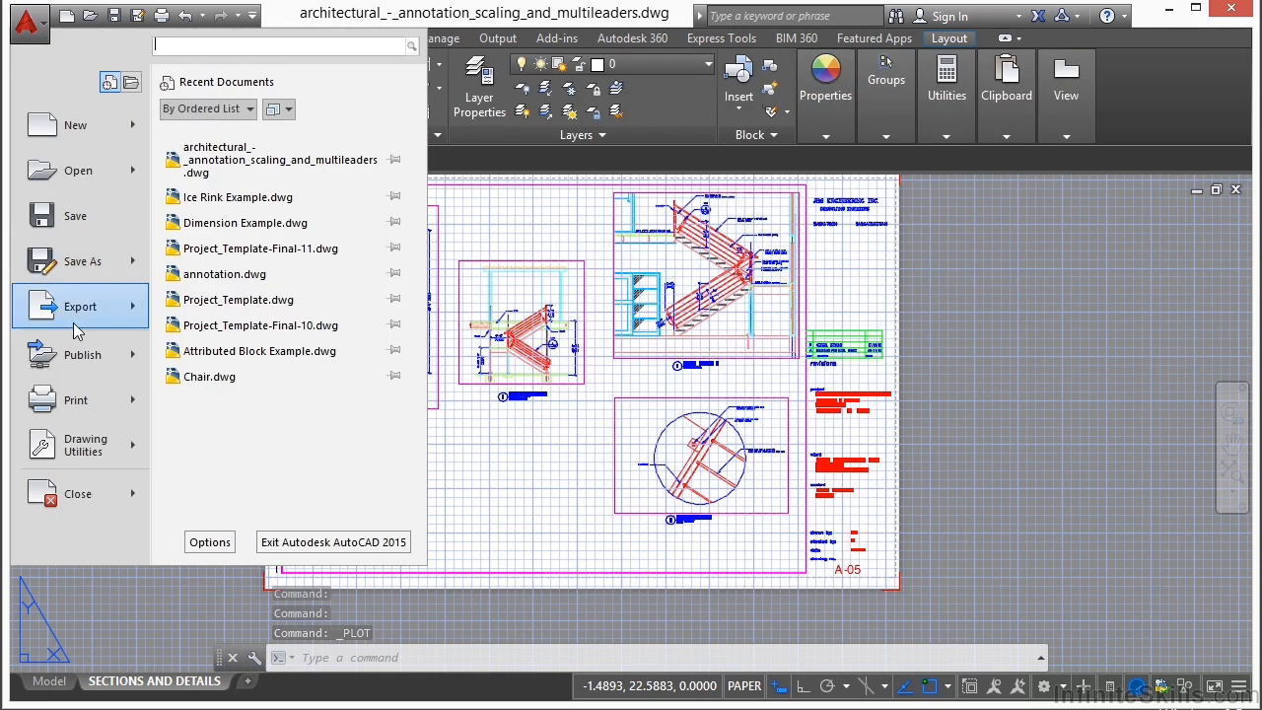
mouse_move(76, 409)
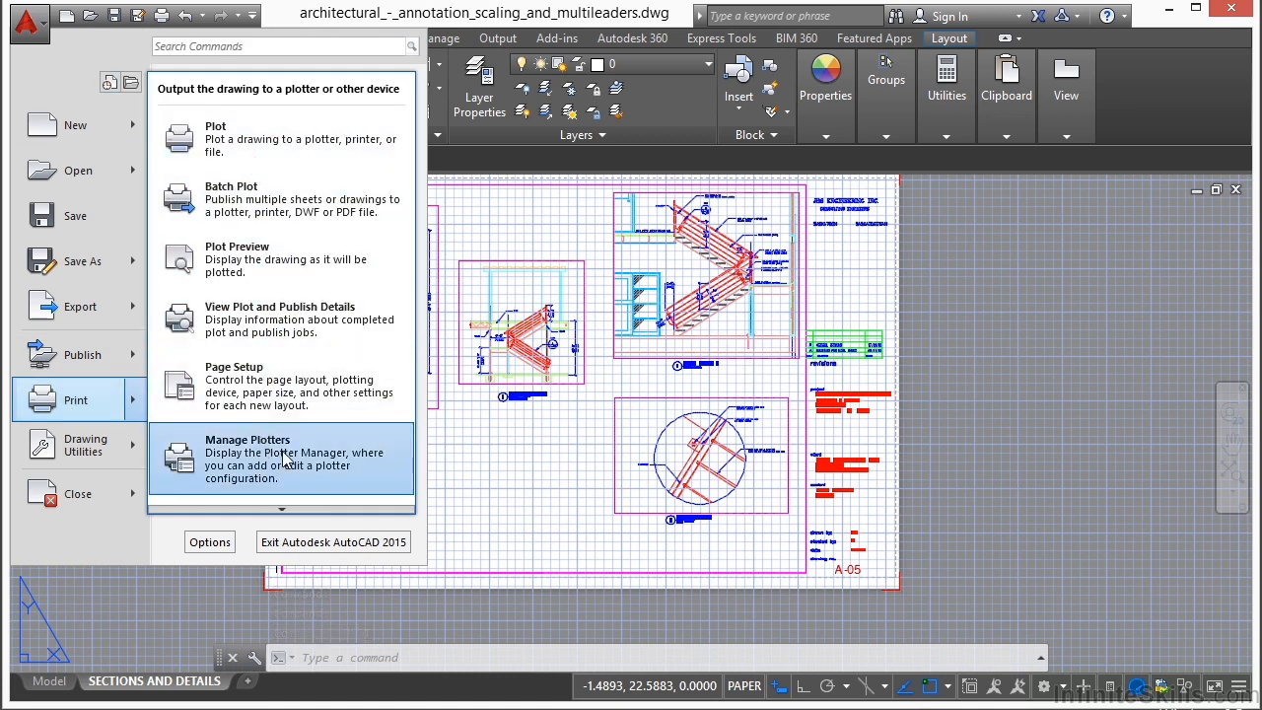
click(207, 139)
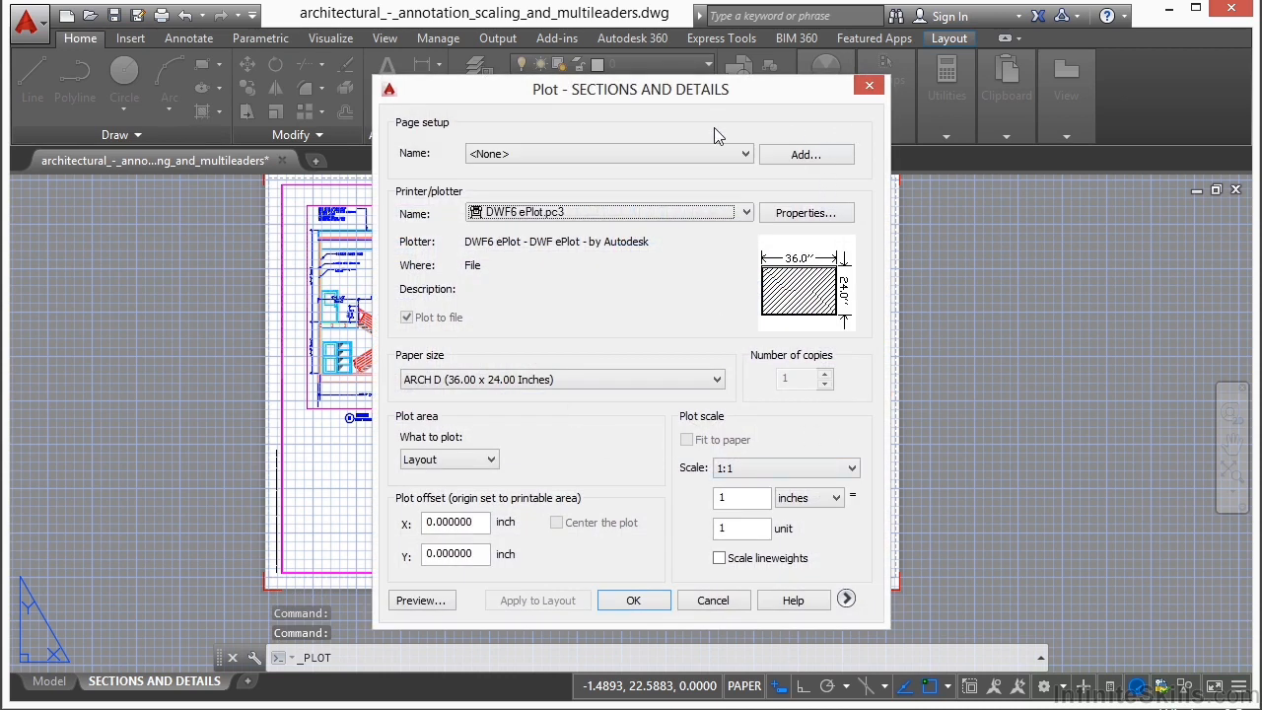
click(870, 85)
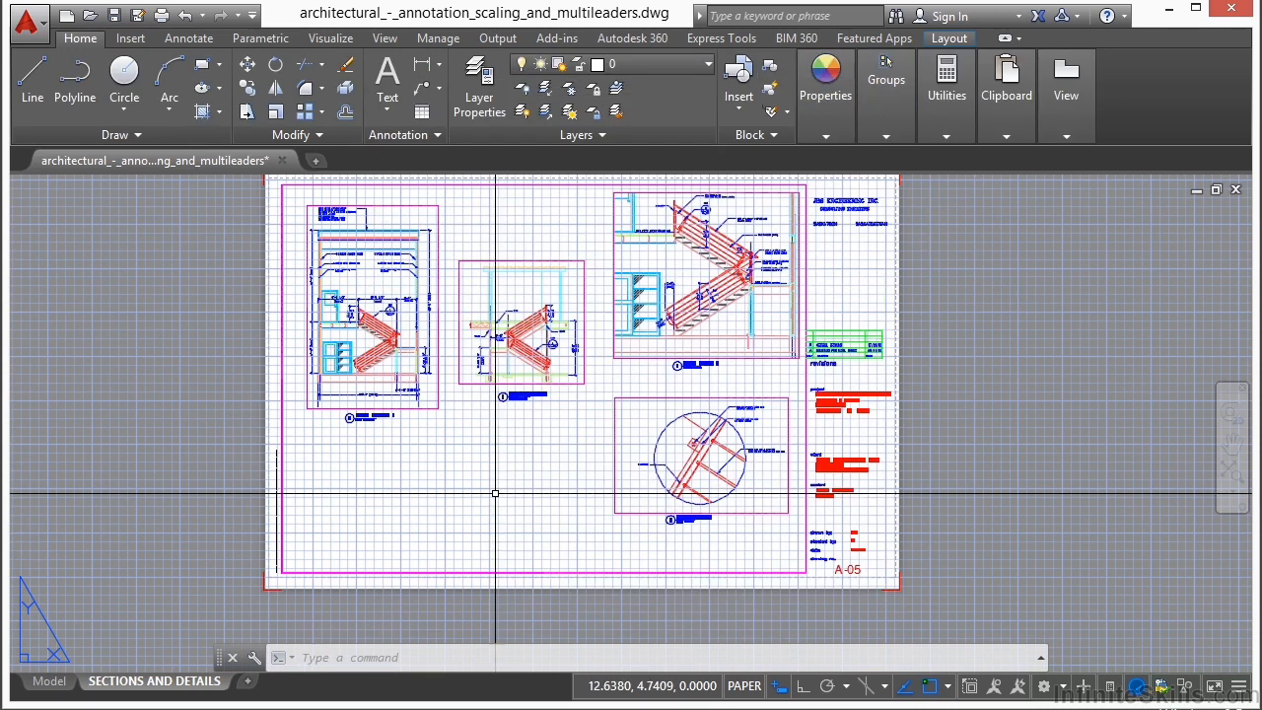
Start plotting the SECTIONS AND DETAILS layout and expand the Plot dialog to show all its options.
right_click(182, 681)
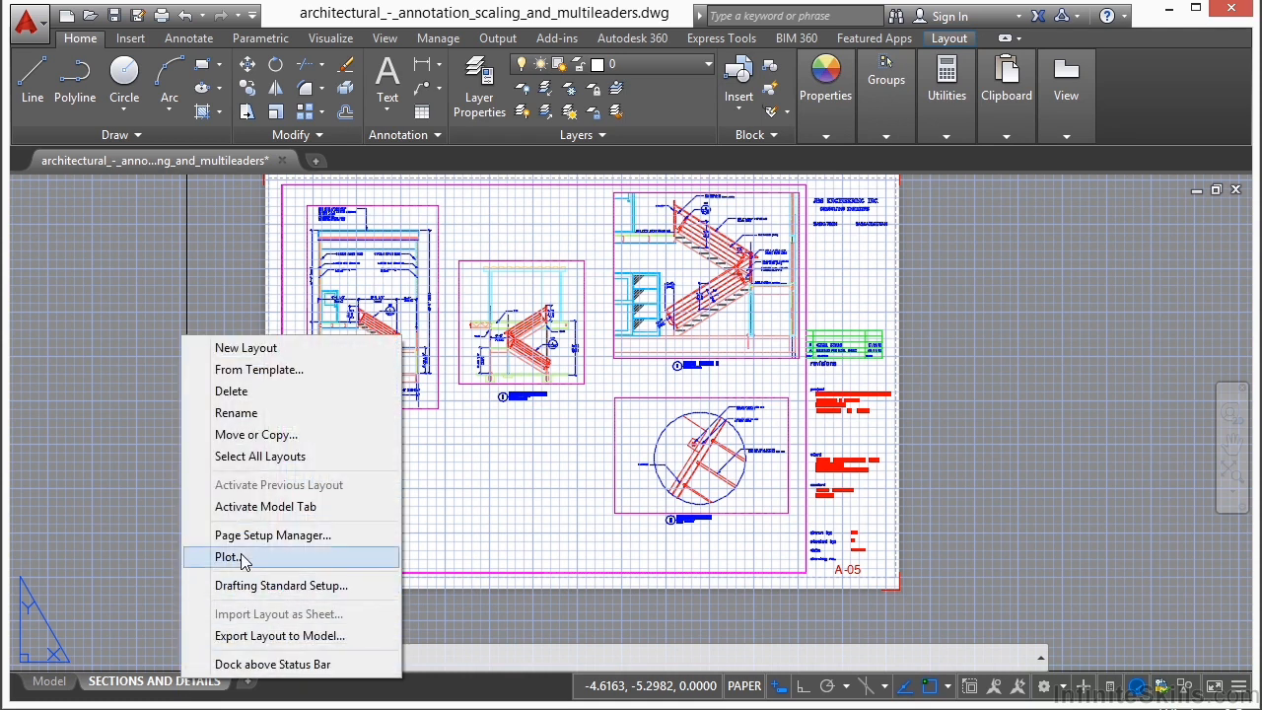
click(229, 557)
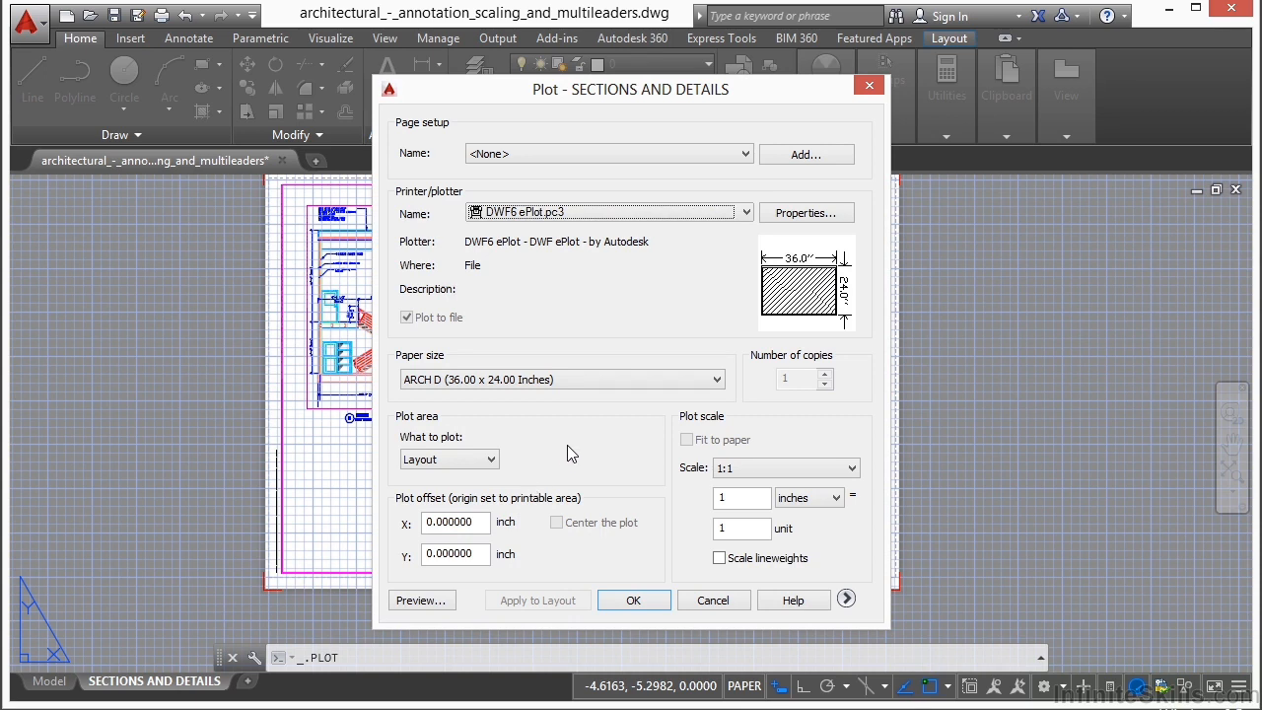
drag(568, 96, 452, 78)
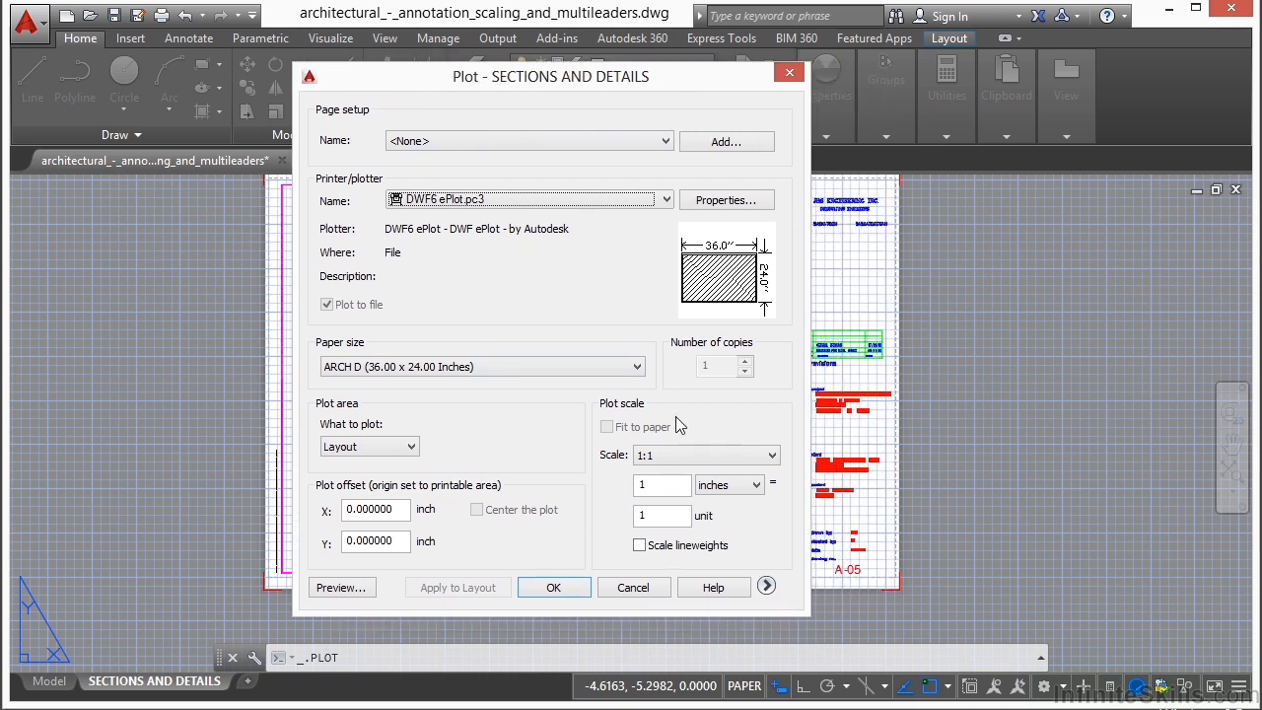
click(766, 585)
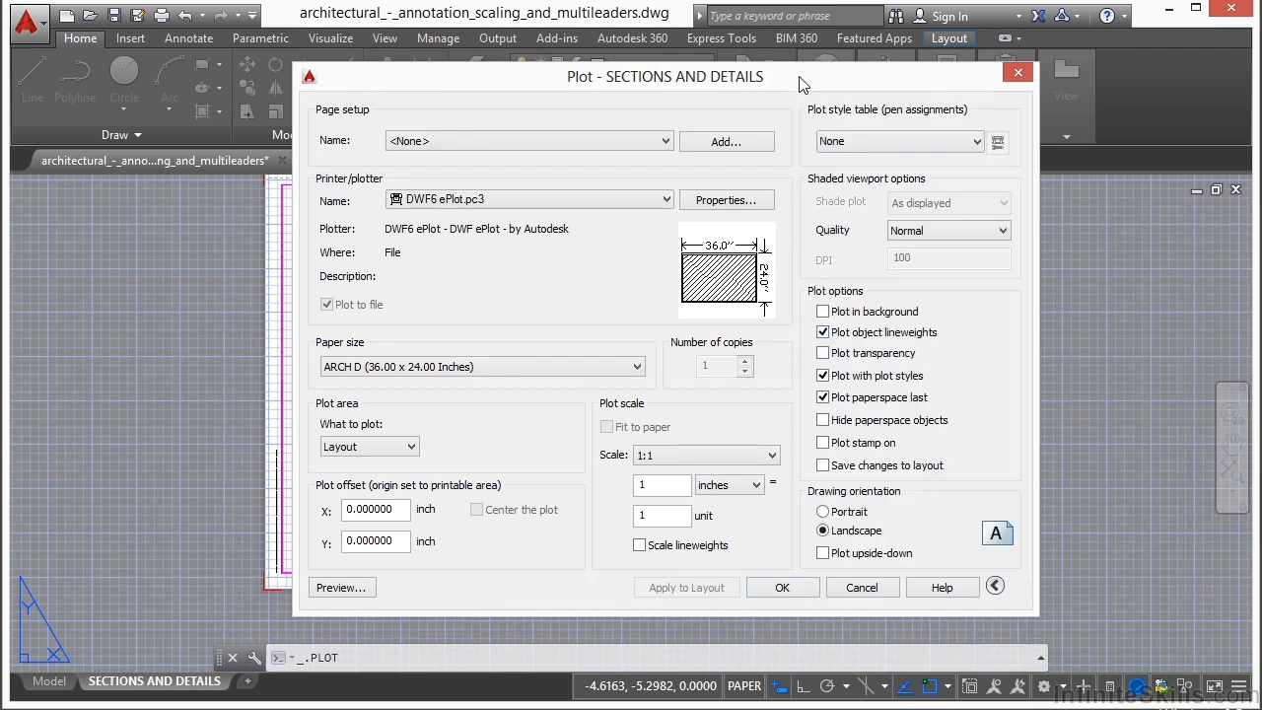
drag(799, 86, 755, 86)
mouse_move(621, 308)
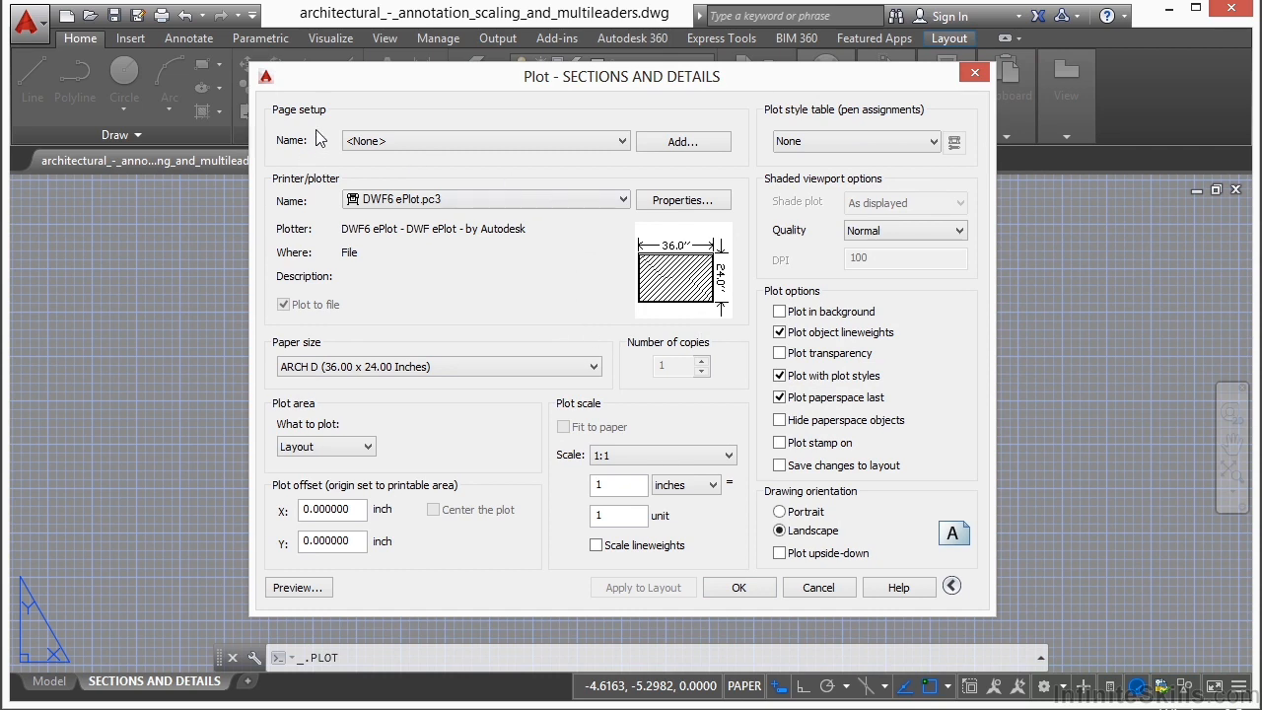
Examine the page setups and the printers and plotters available for plotting the layout.
click(432, 141)
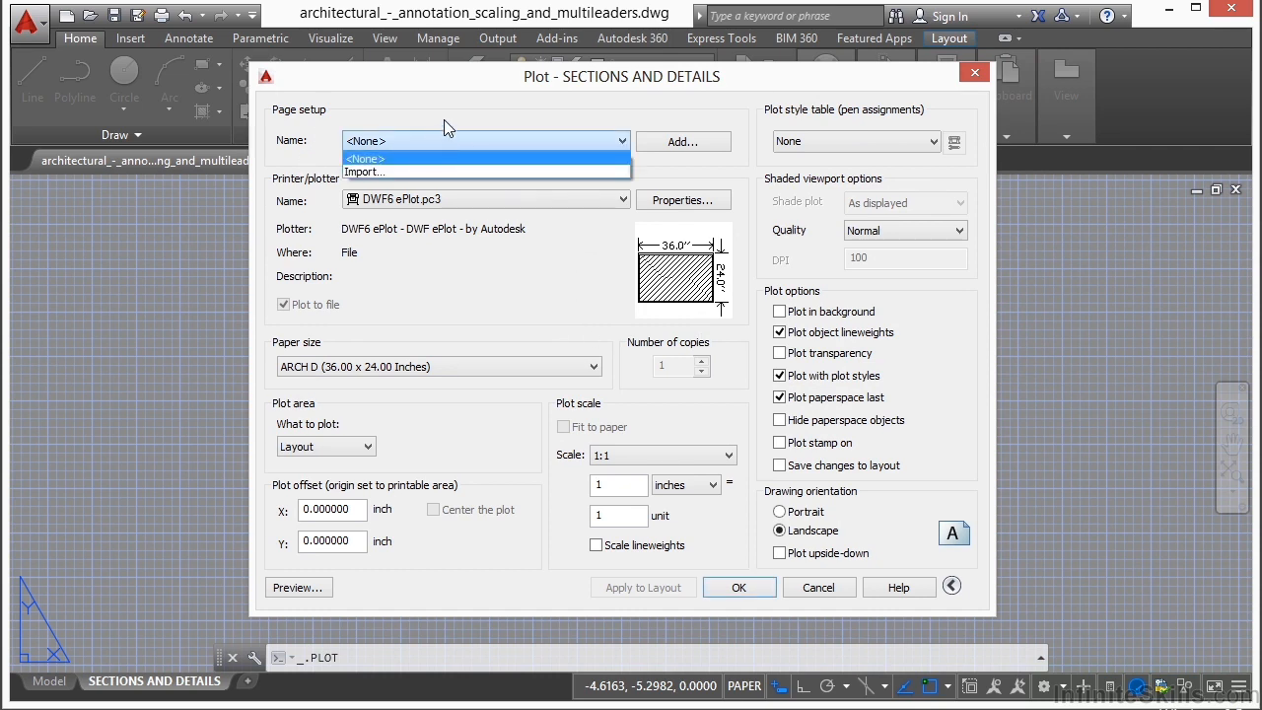
click(444, 119)
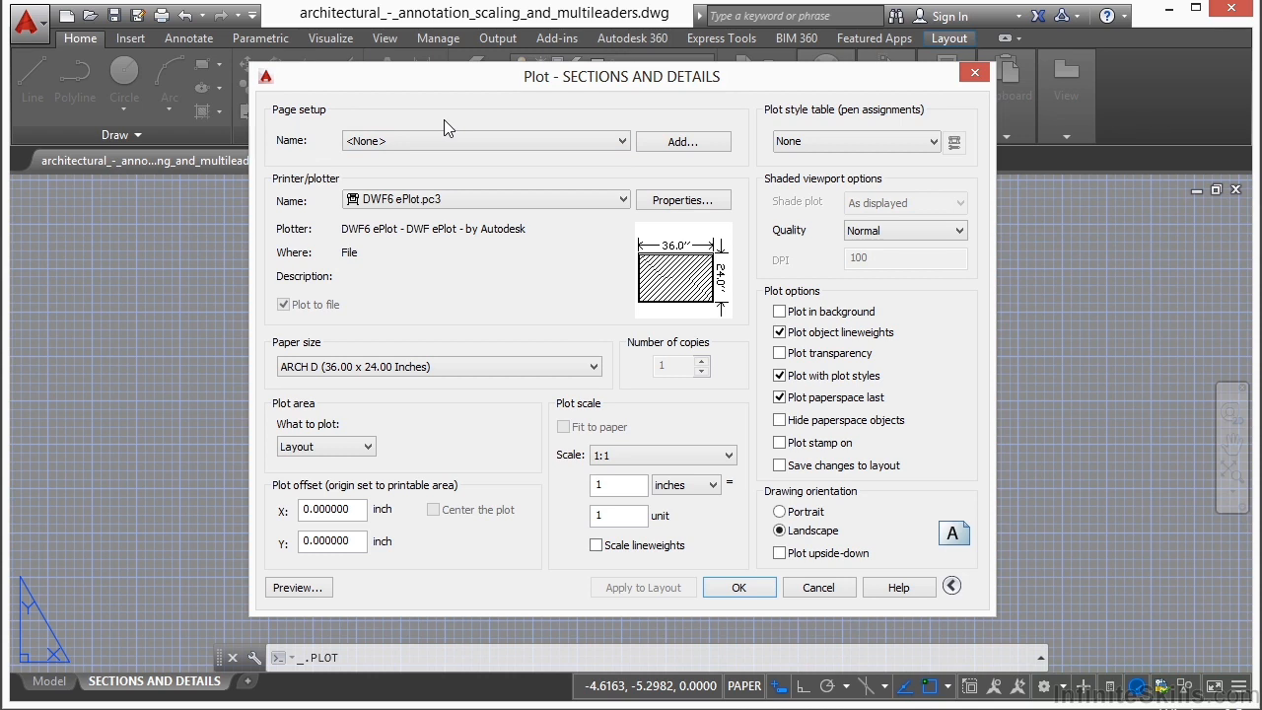
click(555, 141)
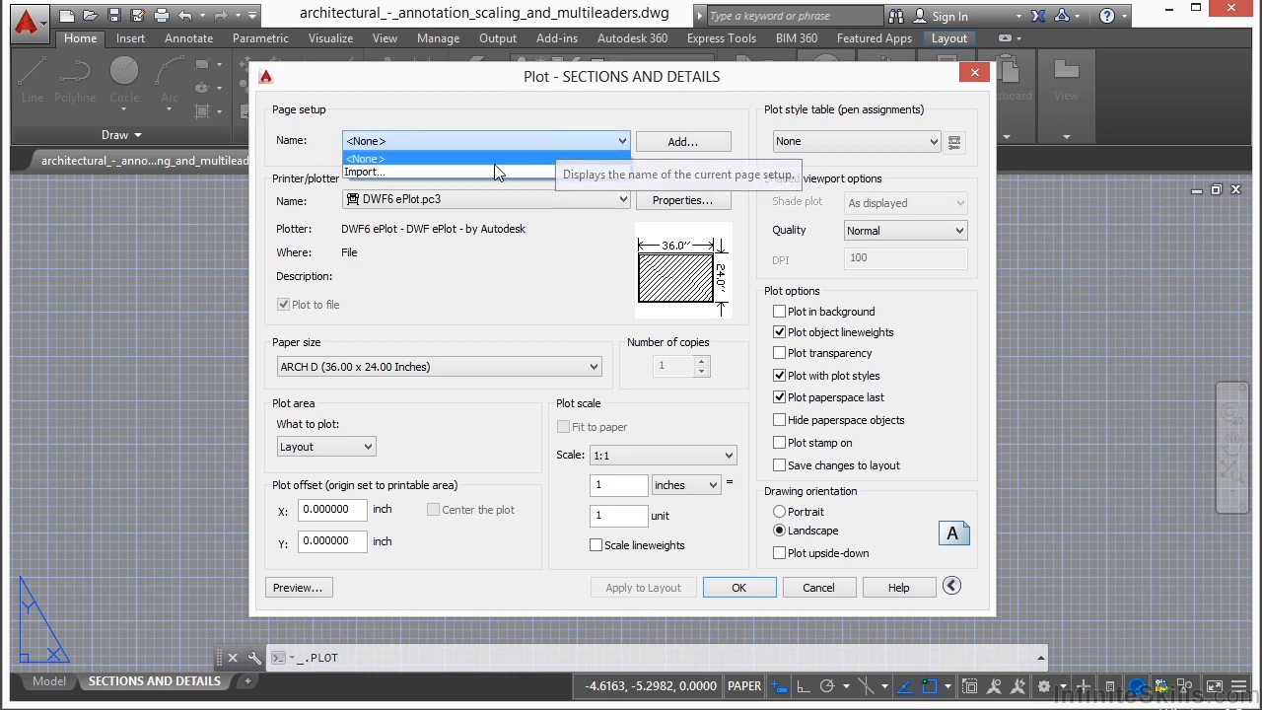
click(460, 107)
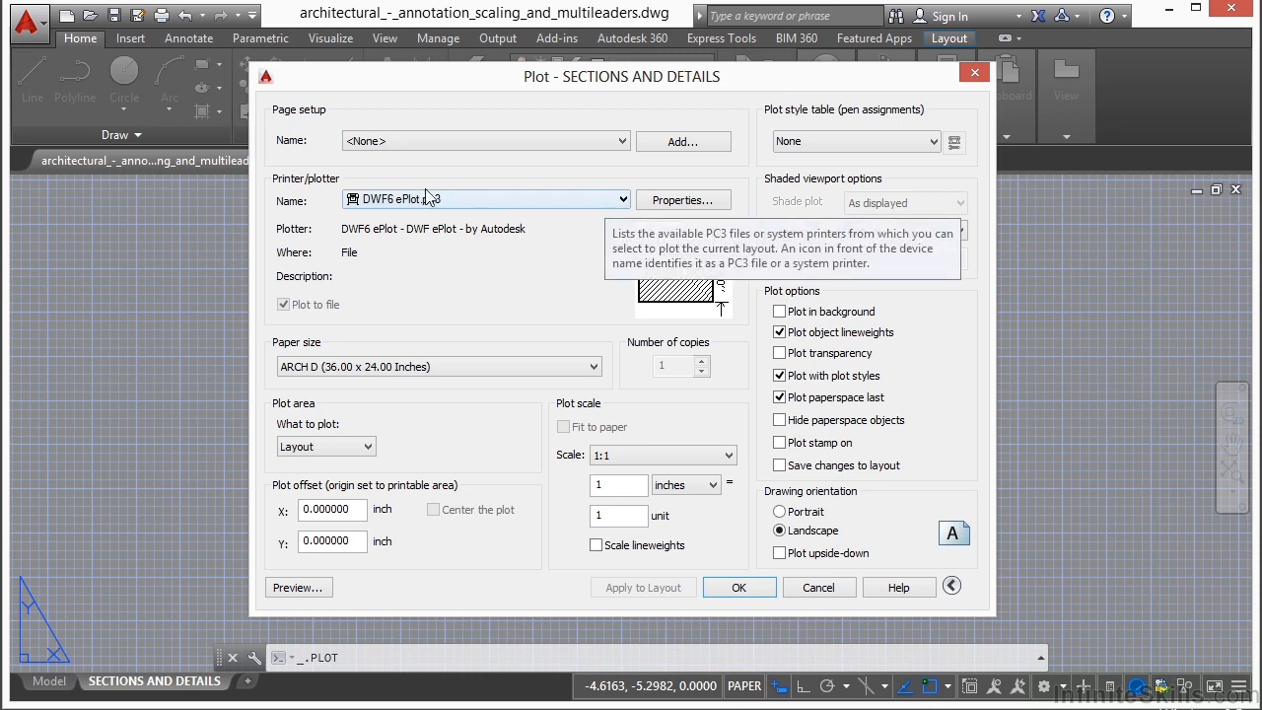
click(622, 199)
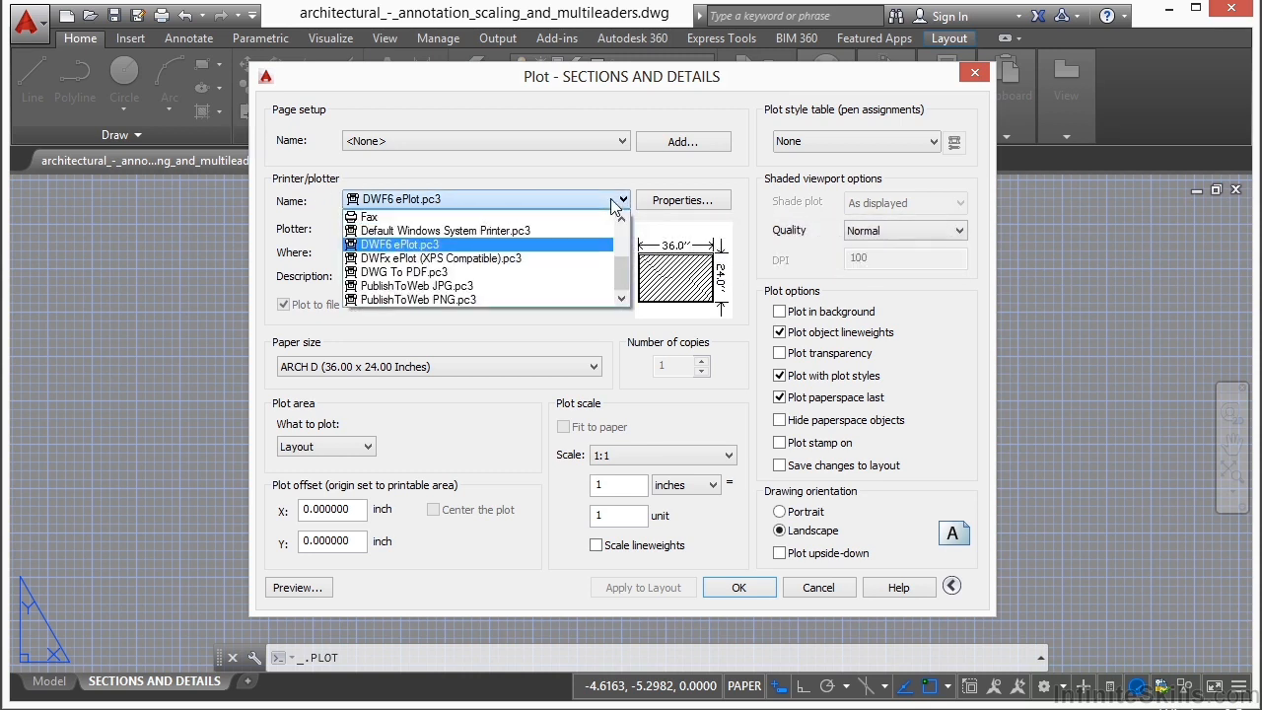
drag(620, 276, 631, 244)
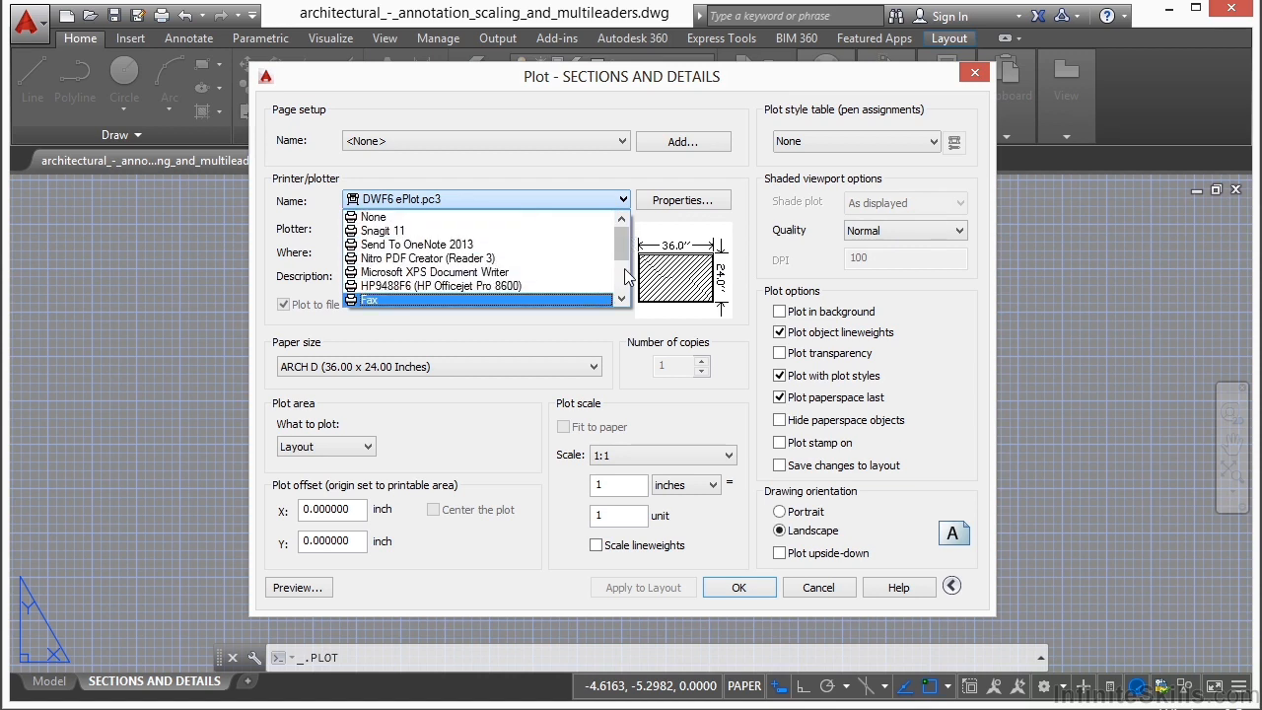
drag(622, 250, 621, 288)
click(545, 319)
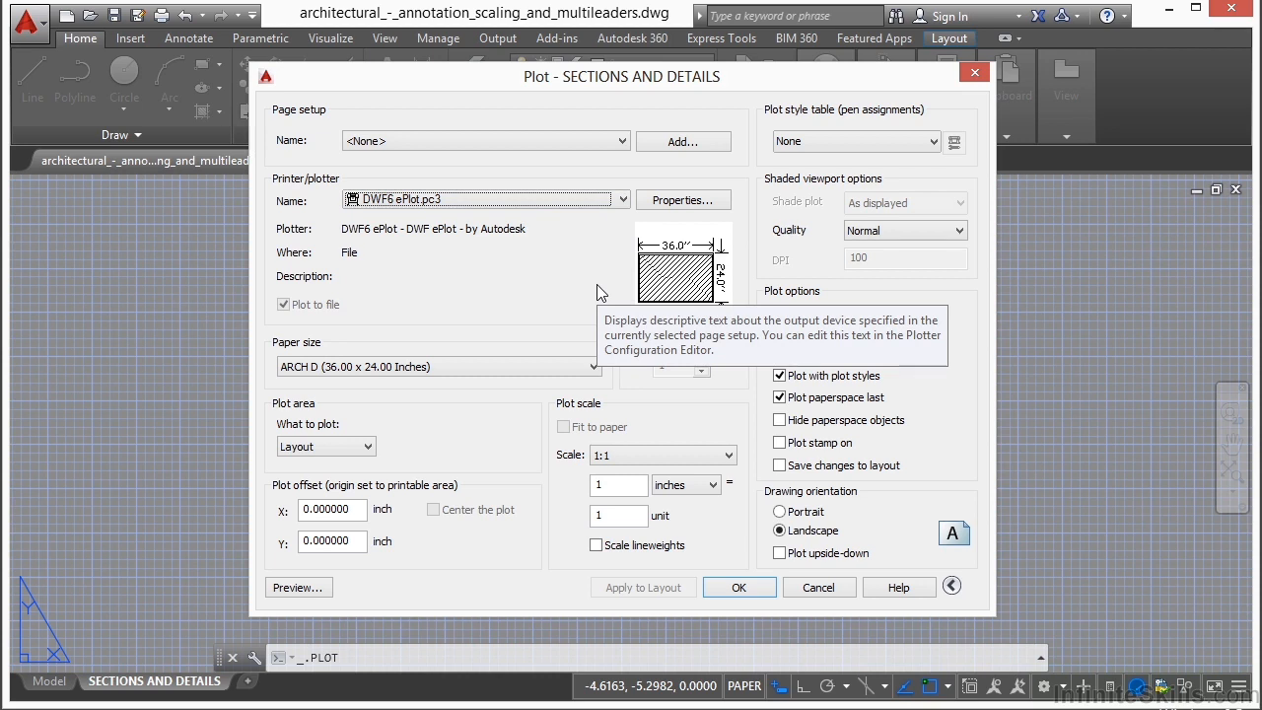
Set the plot's printer to HP9488F6 (HP Officejet Pro 8600).
click(623, 199)
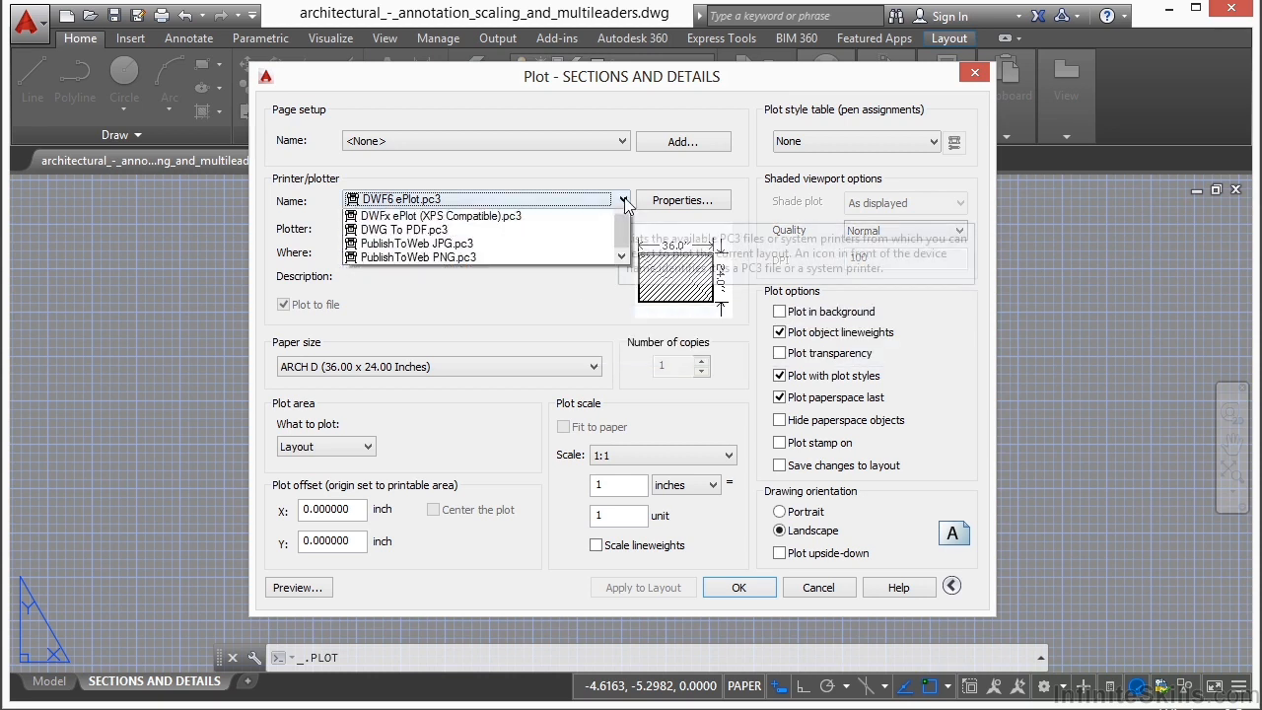
drag(625, 277, 627, 246)
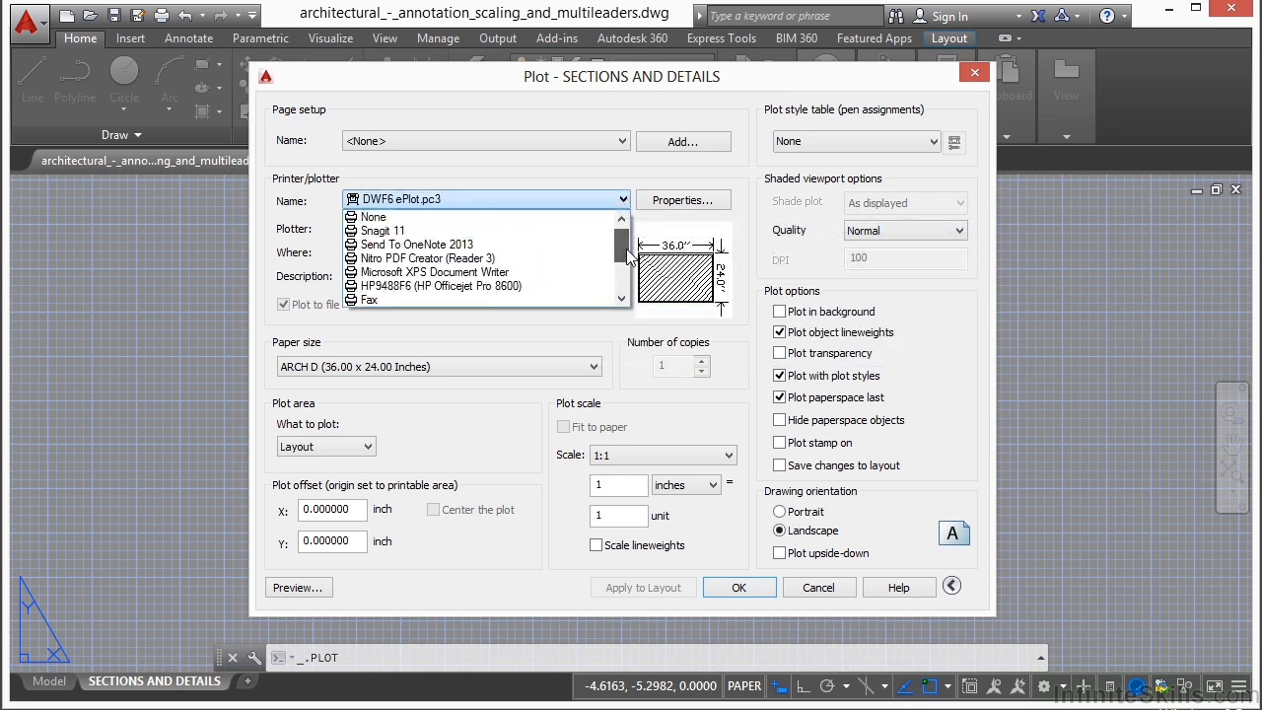
click(479, 290)
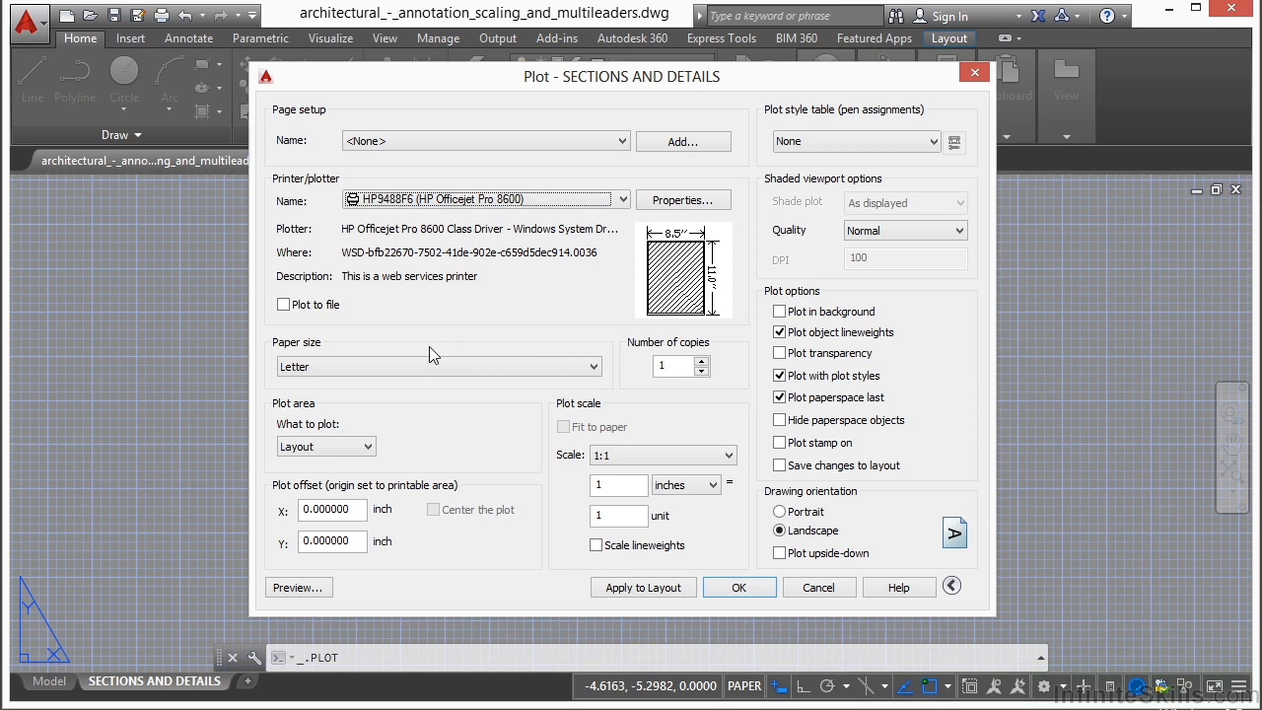
Examine the paper sizes available for the HP Officejet printer, keeping Letter, and check the plot area preview.
click(505, 367)
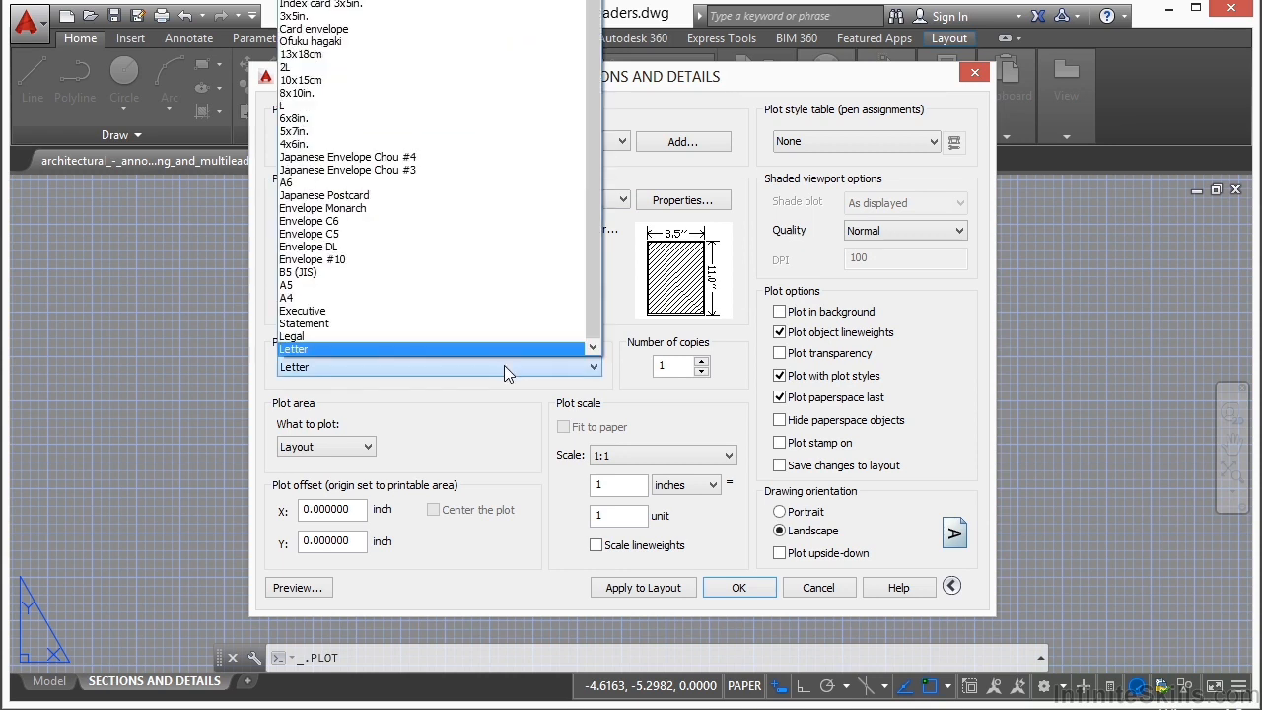
click(378, 365)
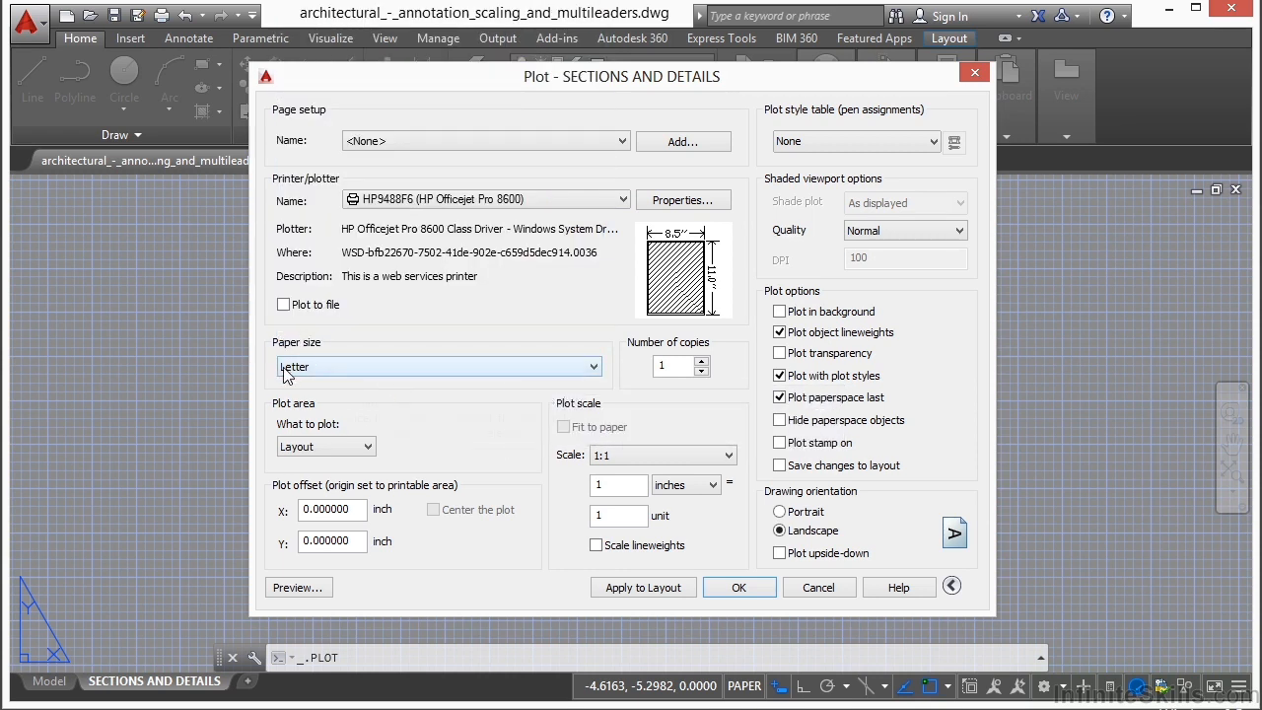
click(451, 366)
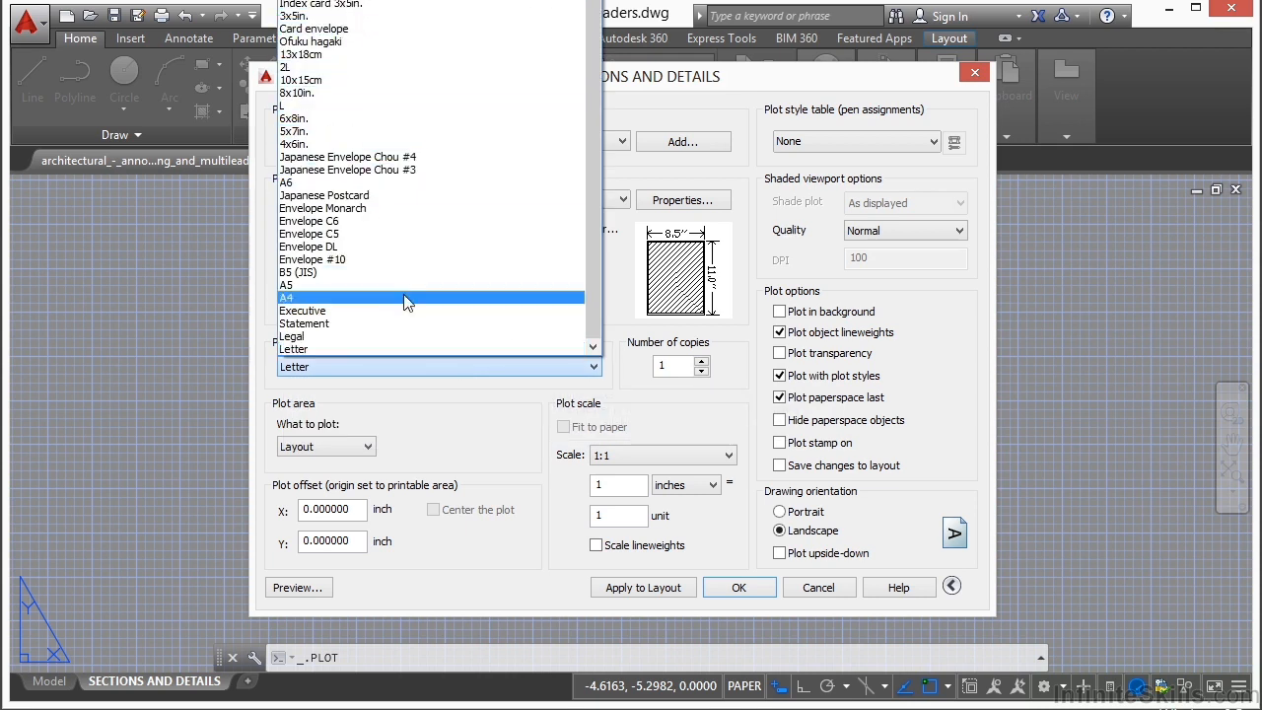
click(325, 351)
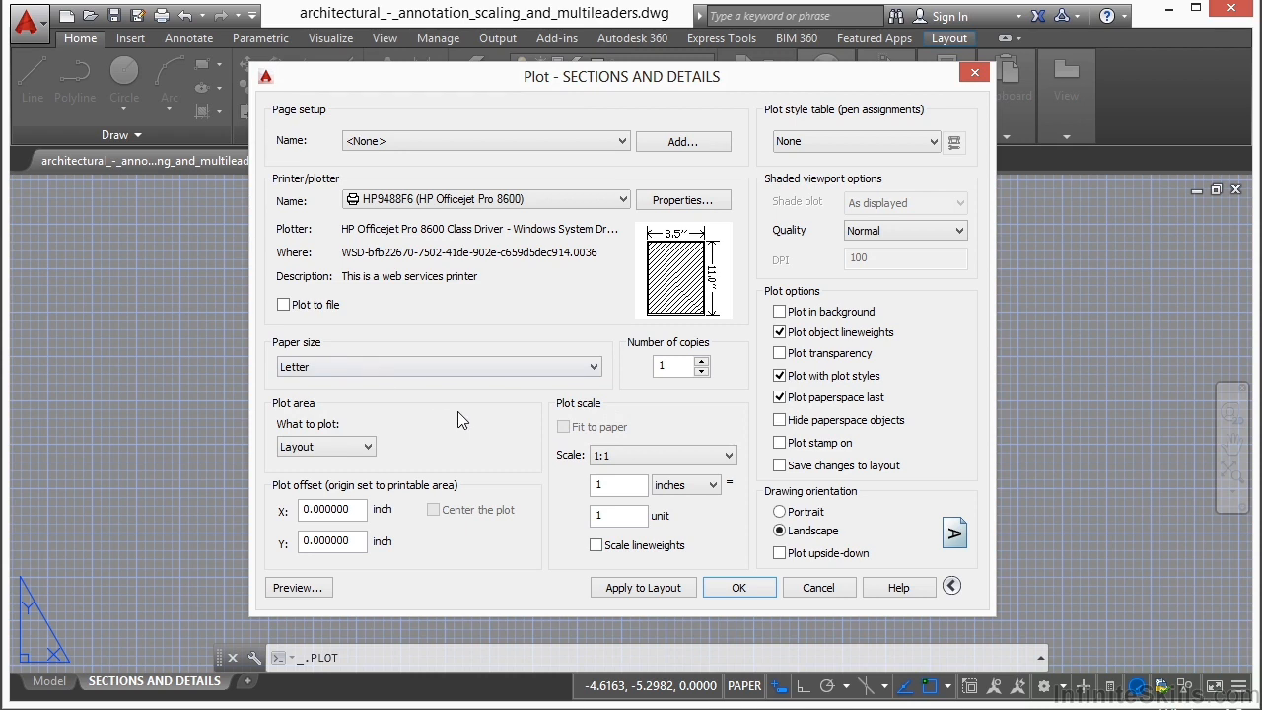
mouse_move(657, 285)
Set the paper size to 8.5x13in. and check its printable area in the paper preview.
click(547, 367)
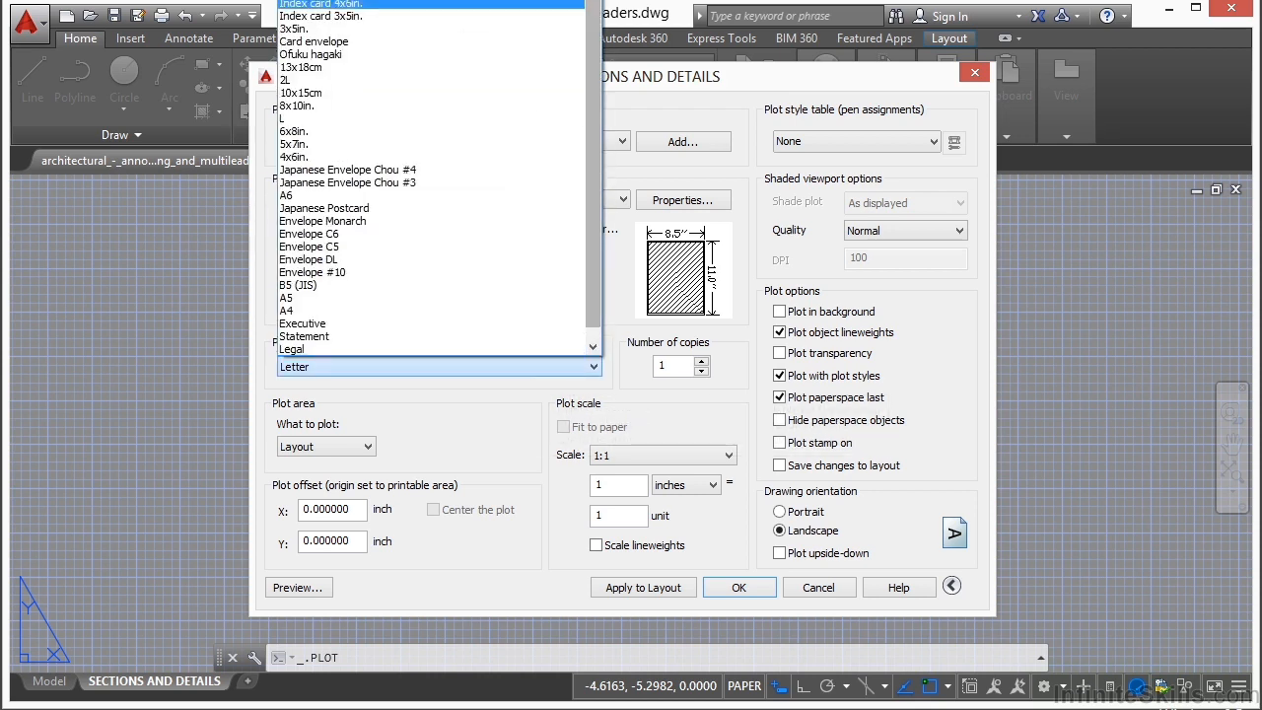
click(439, 1)
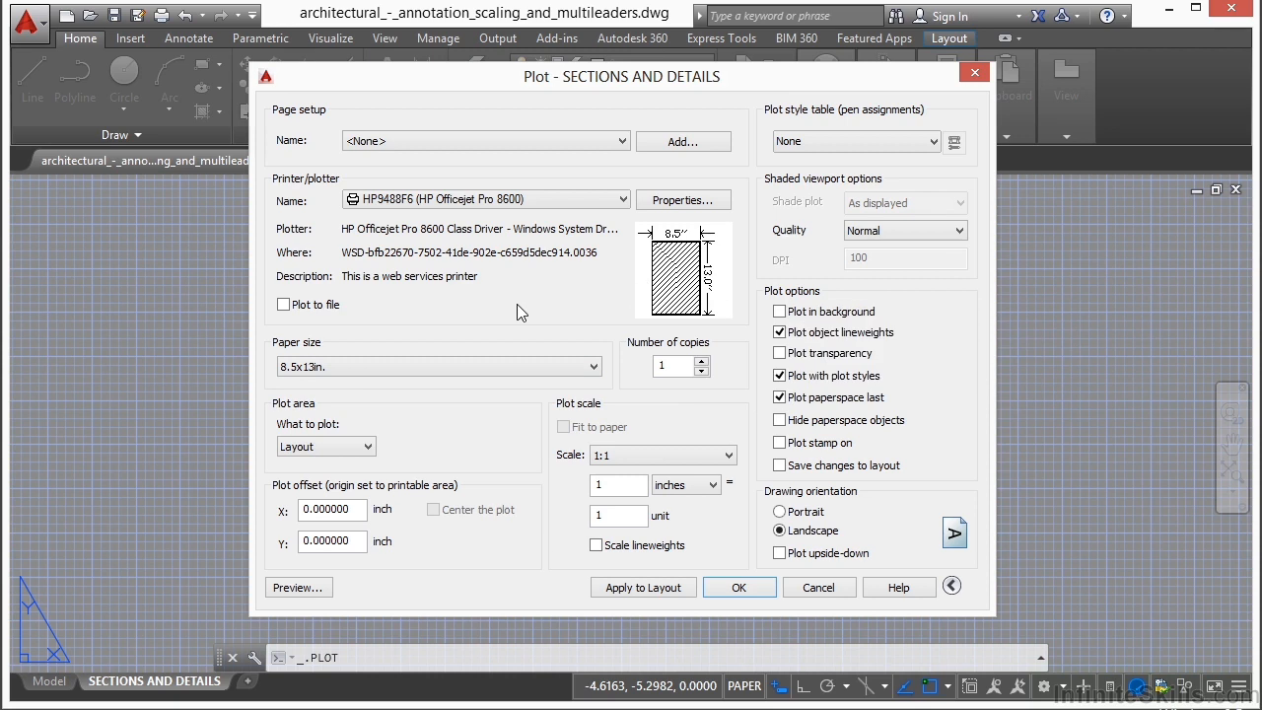
mouse_move(688, 299)
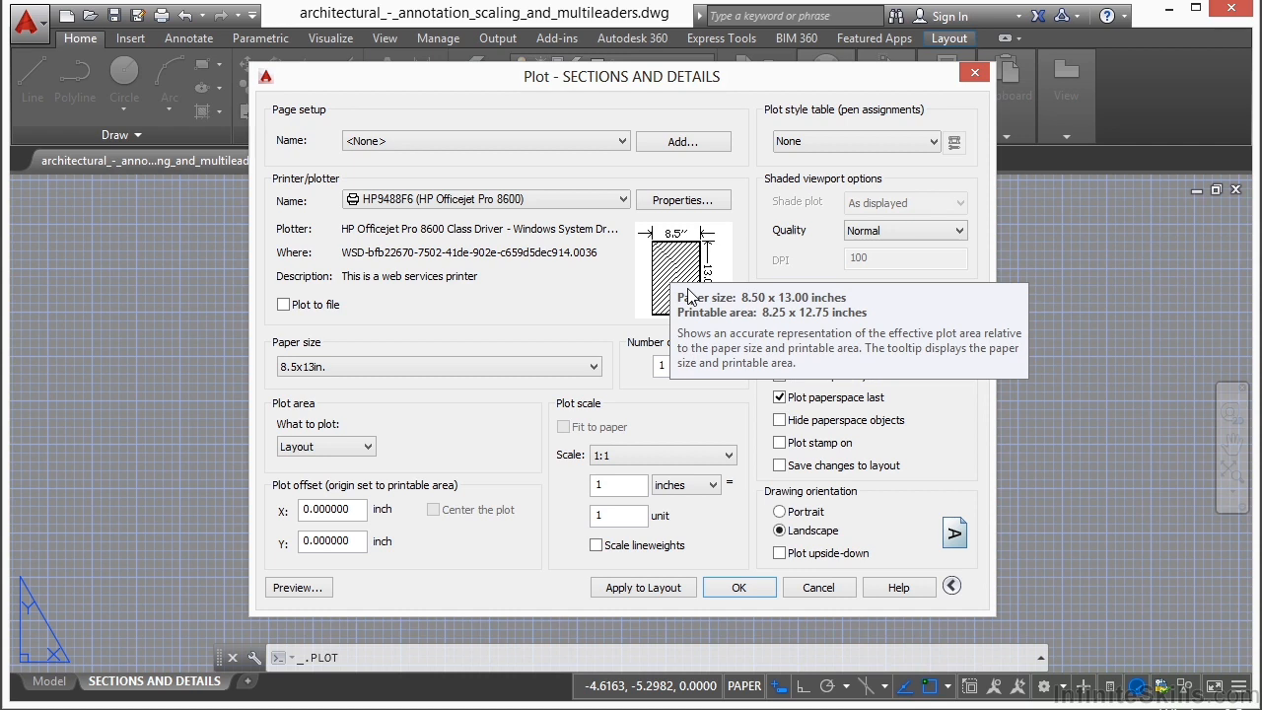
Compare the portrait and landscape drawing orientations and set the plot to Portrait.
click(794, 512)
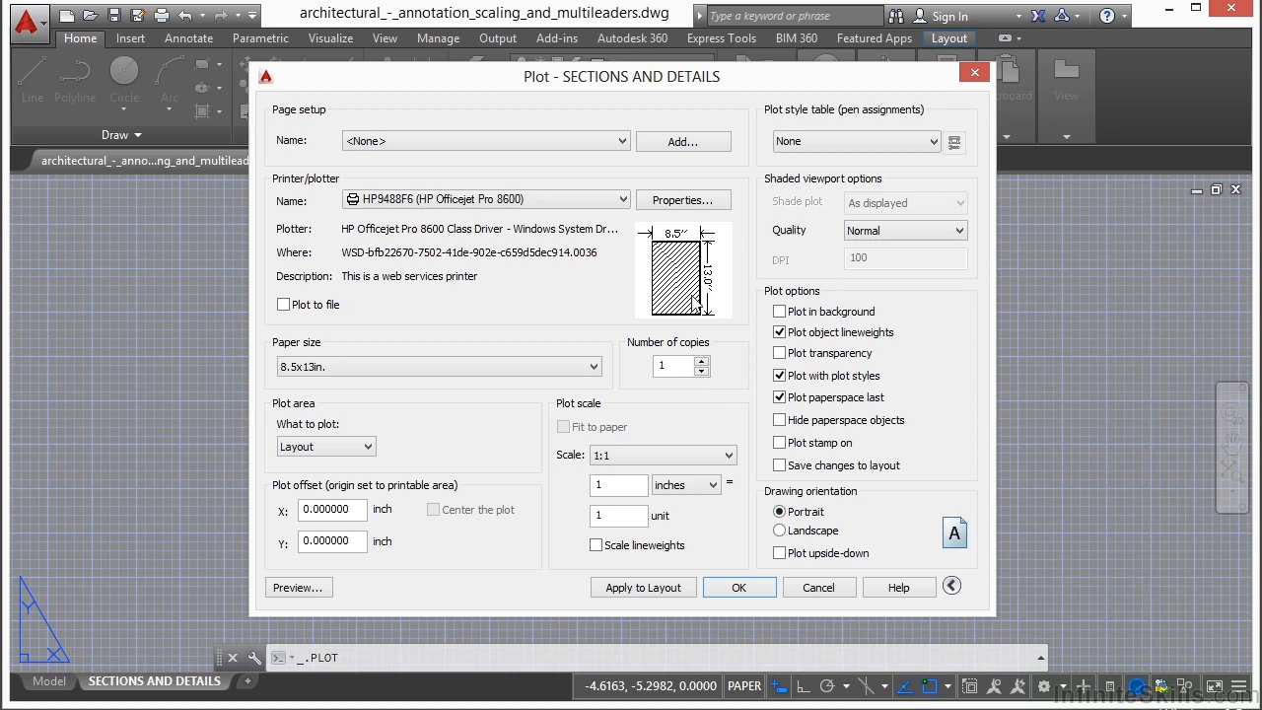
mouse_move(683, 301)
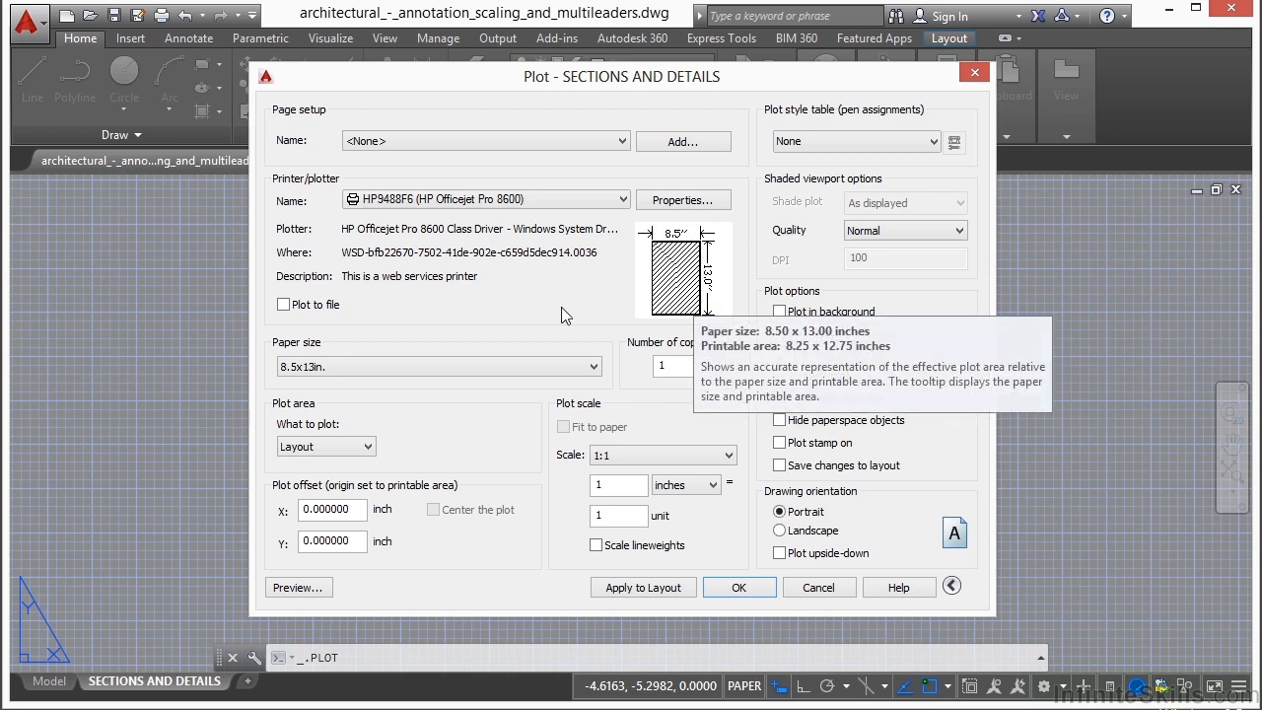
mouse_move(495, 299)
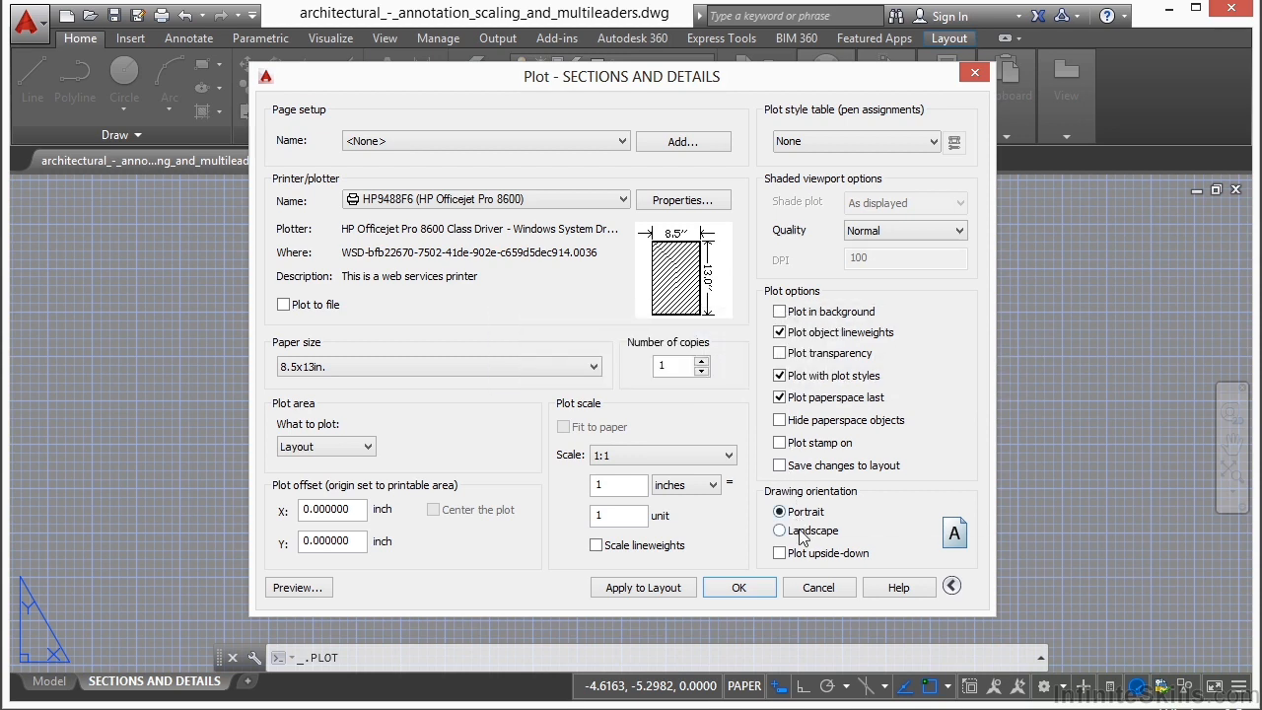
click(780, 530)
click(804, 513)
mouse_move(950, 540)
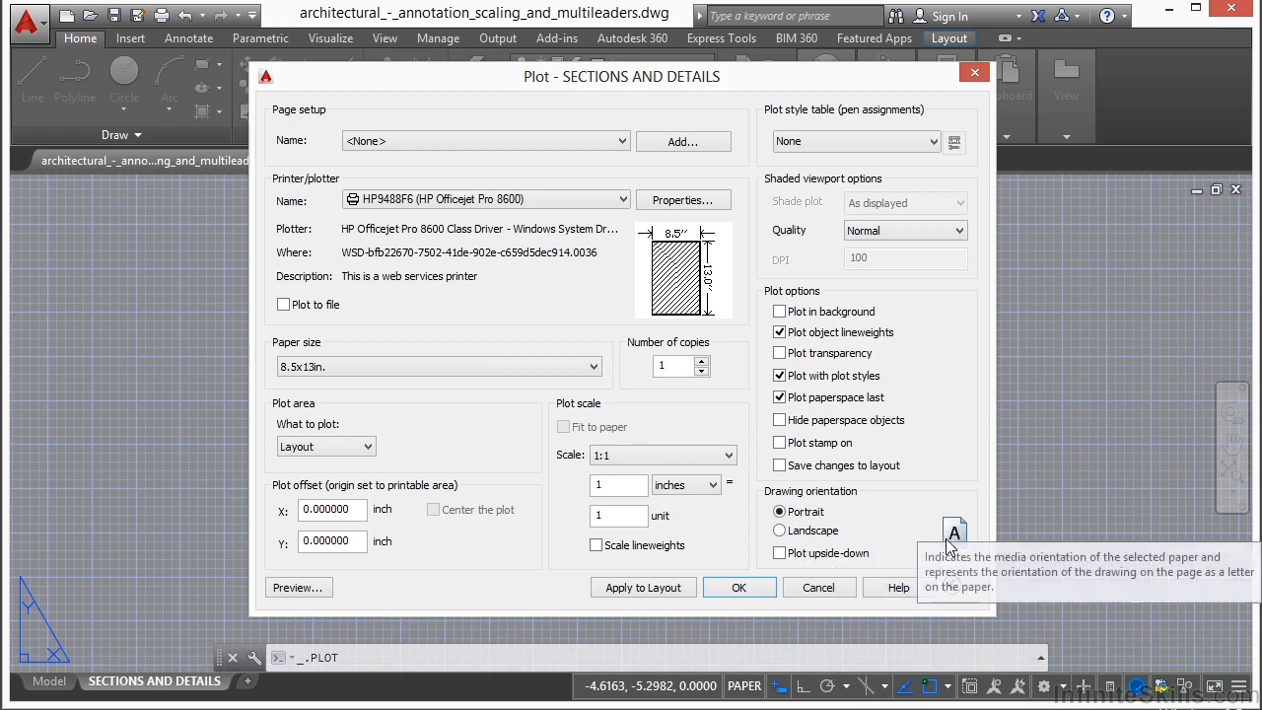
click(821, 533)
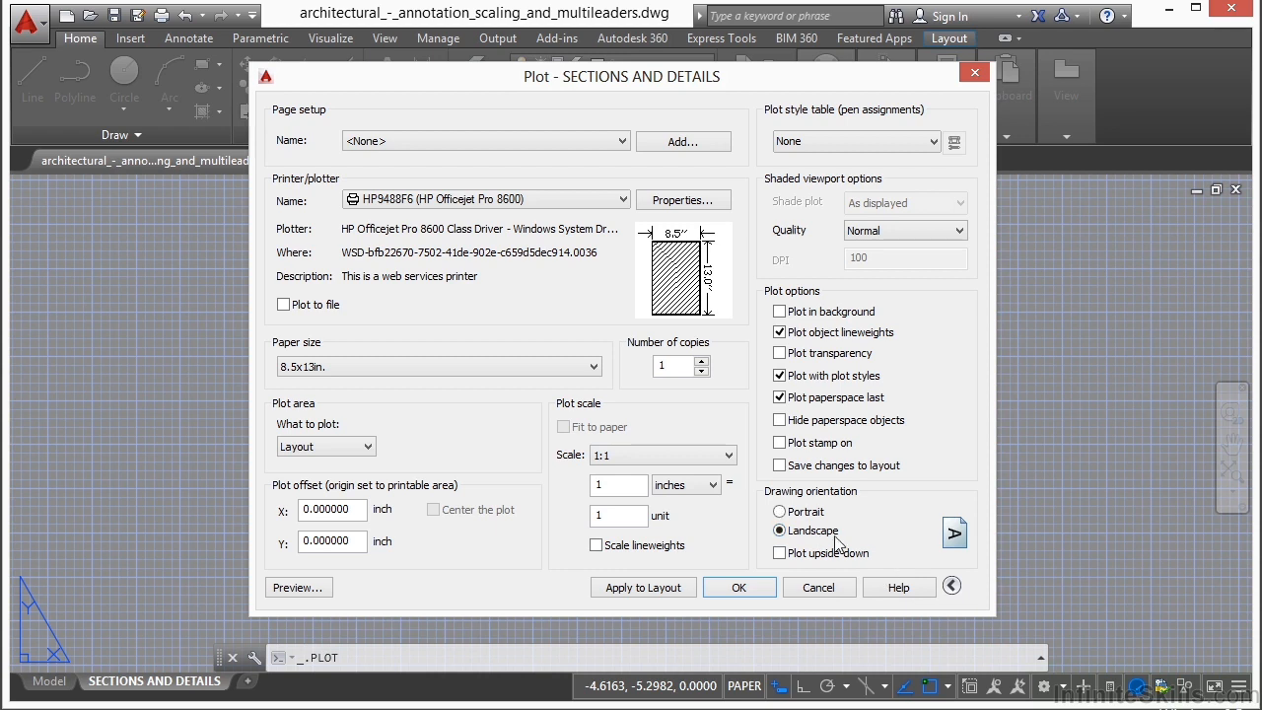
click(815, 513)
Set the plot area to Display and move the Plot dialog aside to view the displayed sheet.
click(369, 447)
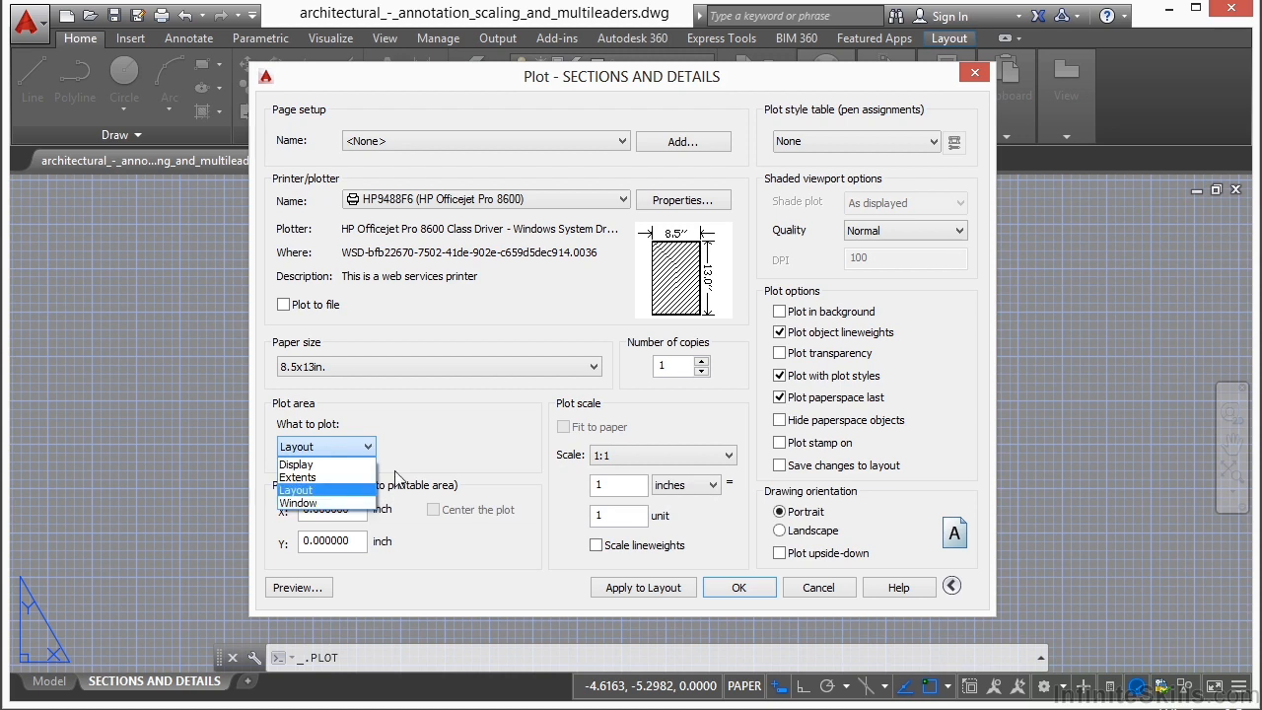
click(438, 448)
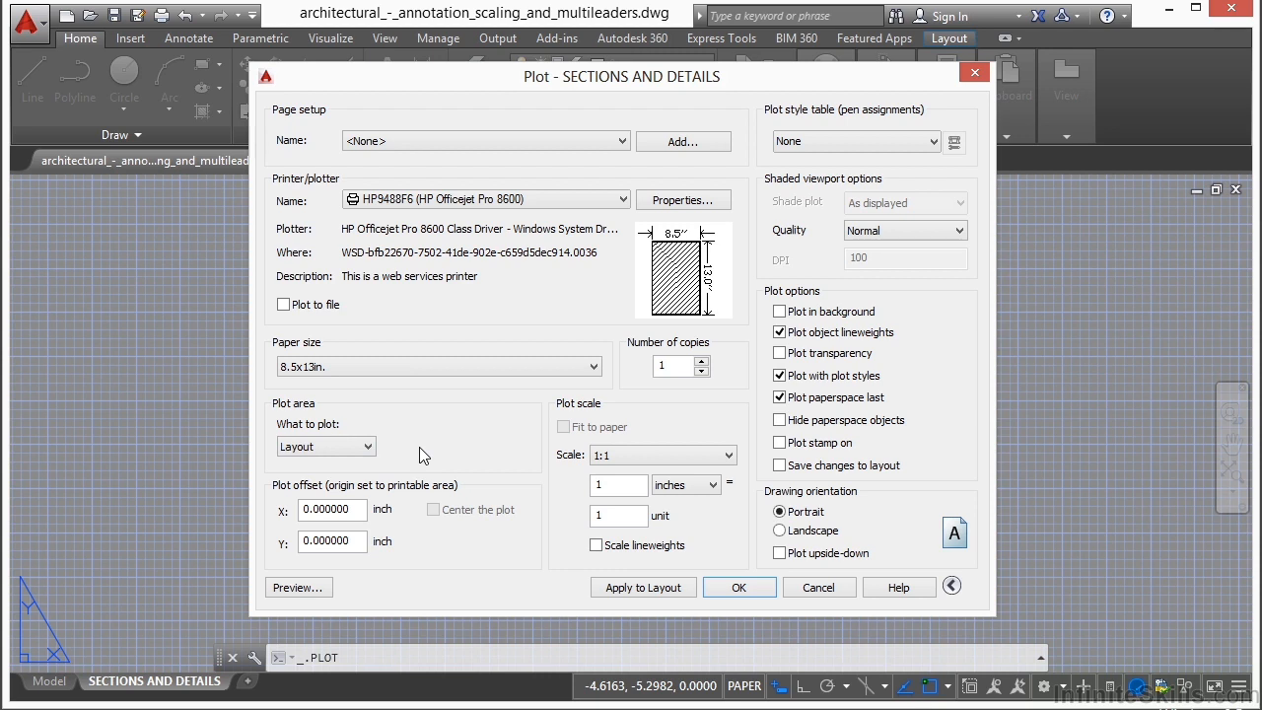
click(365, 447)
click(356, 464)
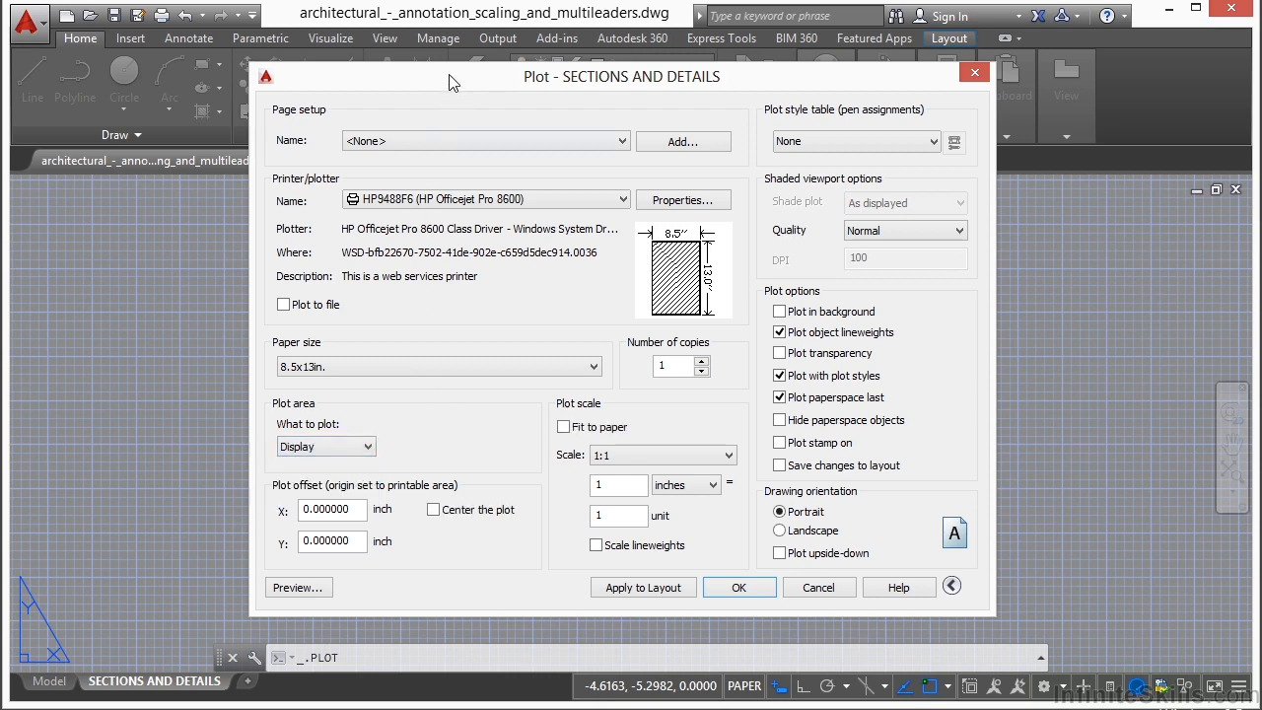
mouse_move(496, 84)
mouse_down()
mouse_move(1083, 443)
mouse_move(1261, 344)
mouse_move(1261, 306)
mouse_up()
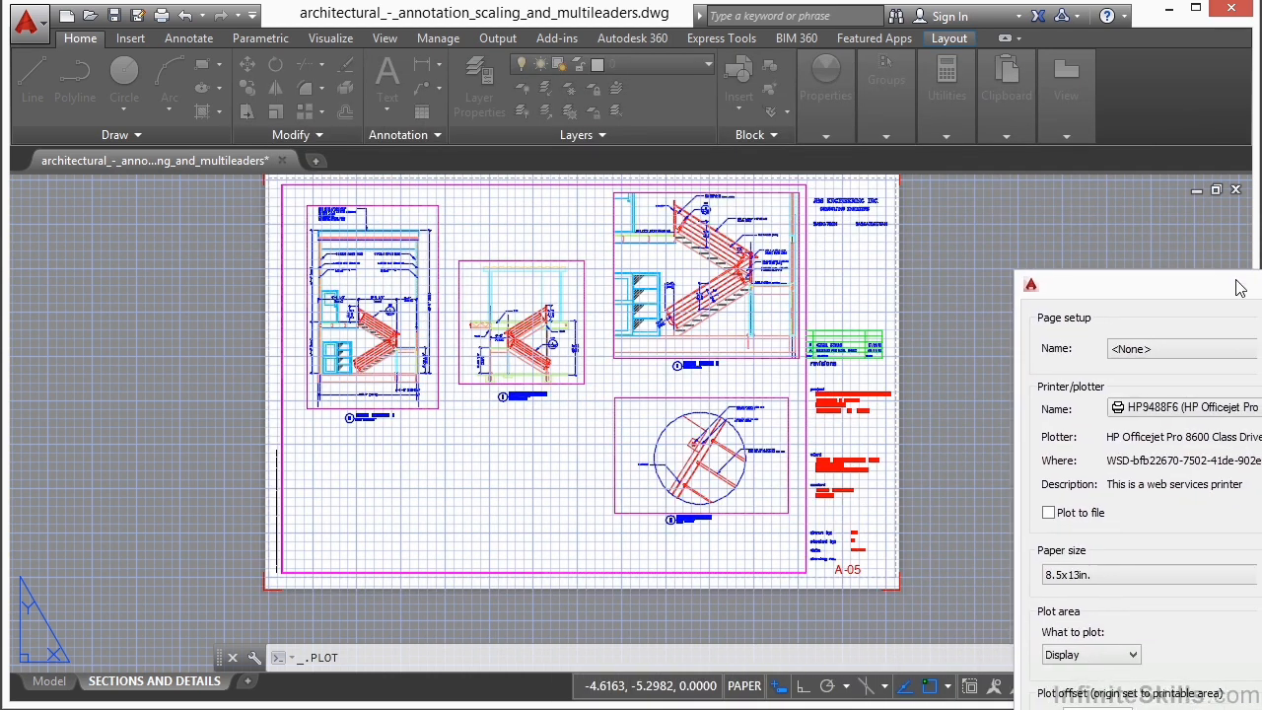
drag(1105, 295, 1233, 296)
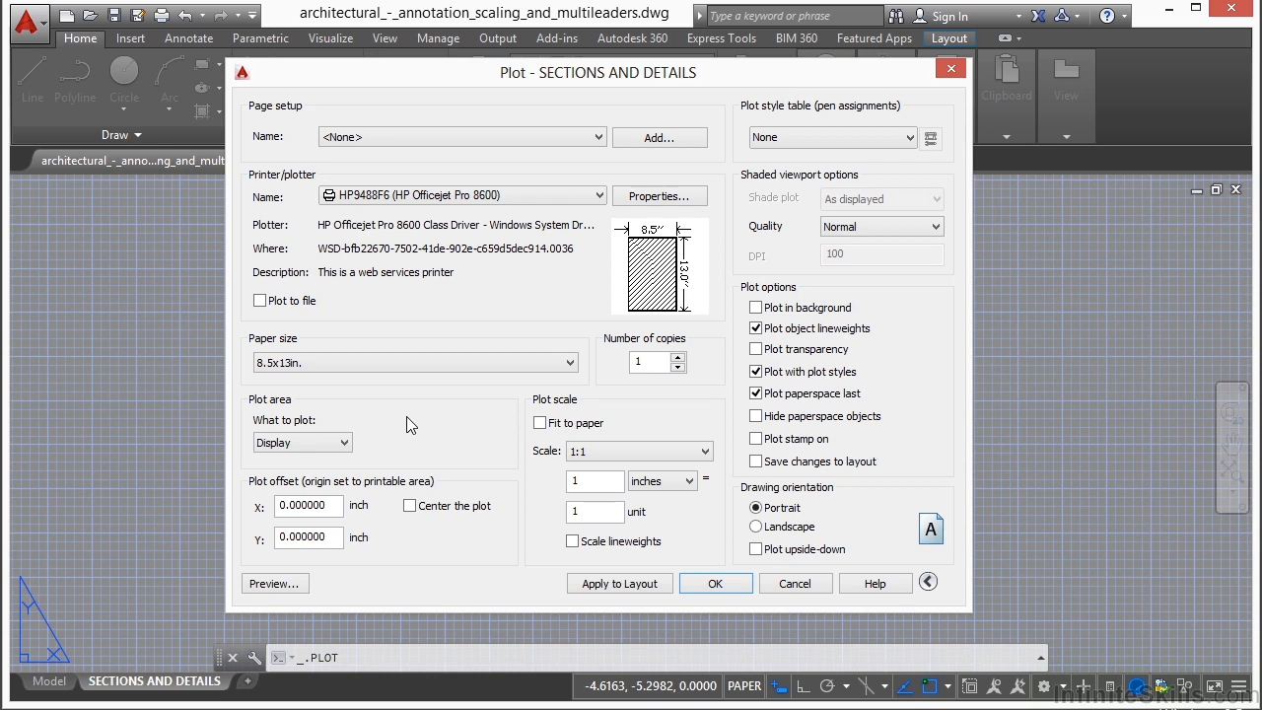
Set the plot area to Extents and check how the plot fits in the paper preview.
click(344, 443)
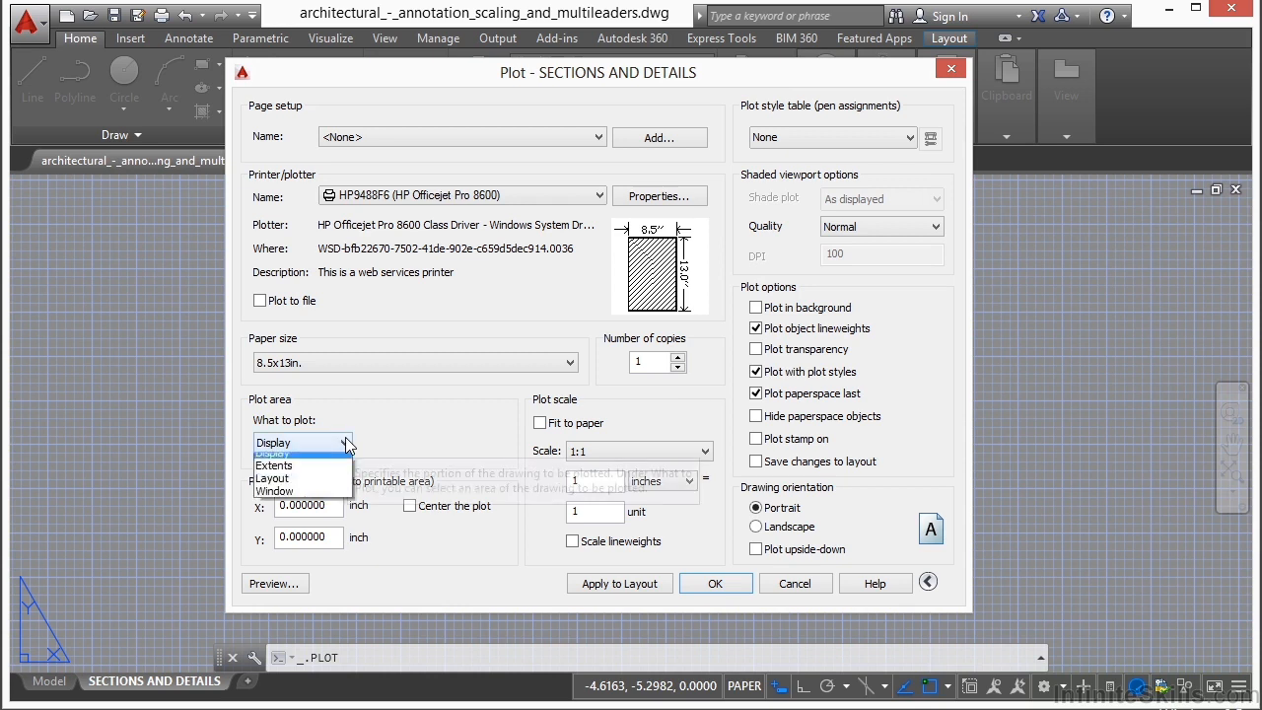
click(299, 476)
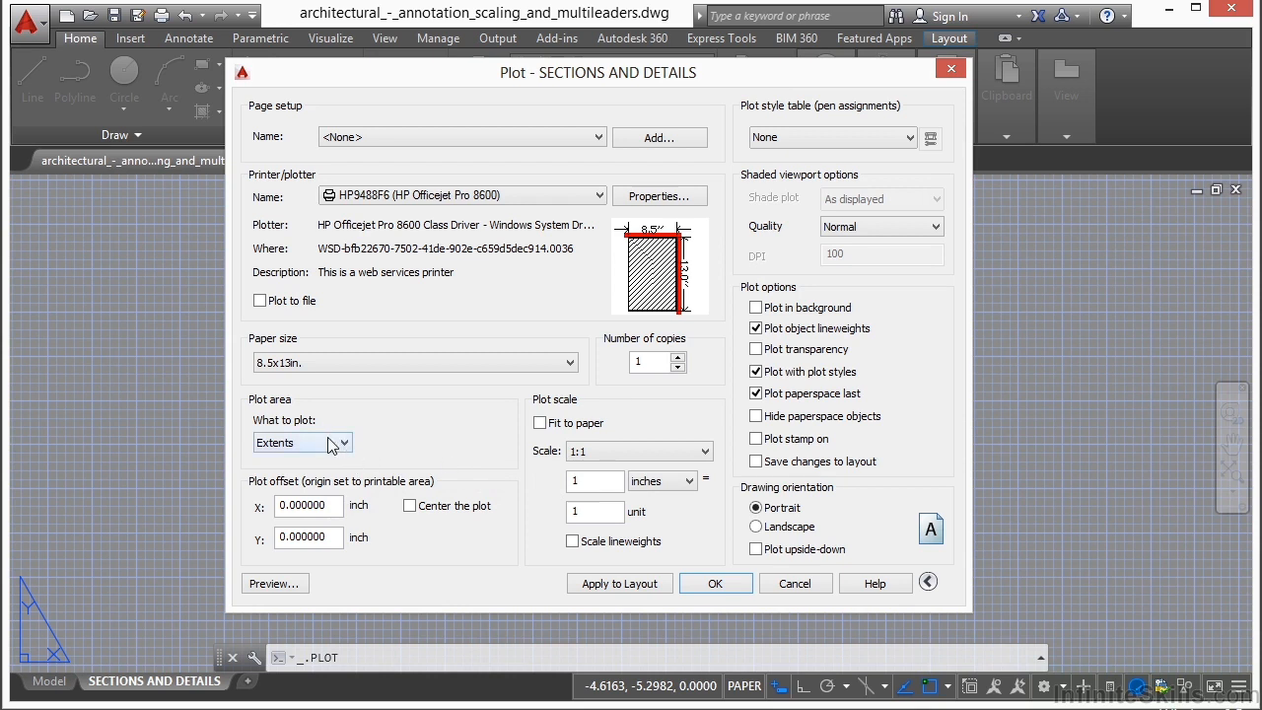
mouse_move(678, 252)
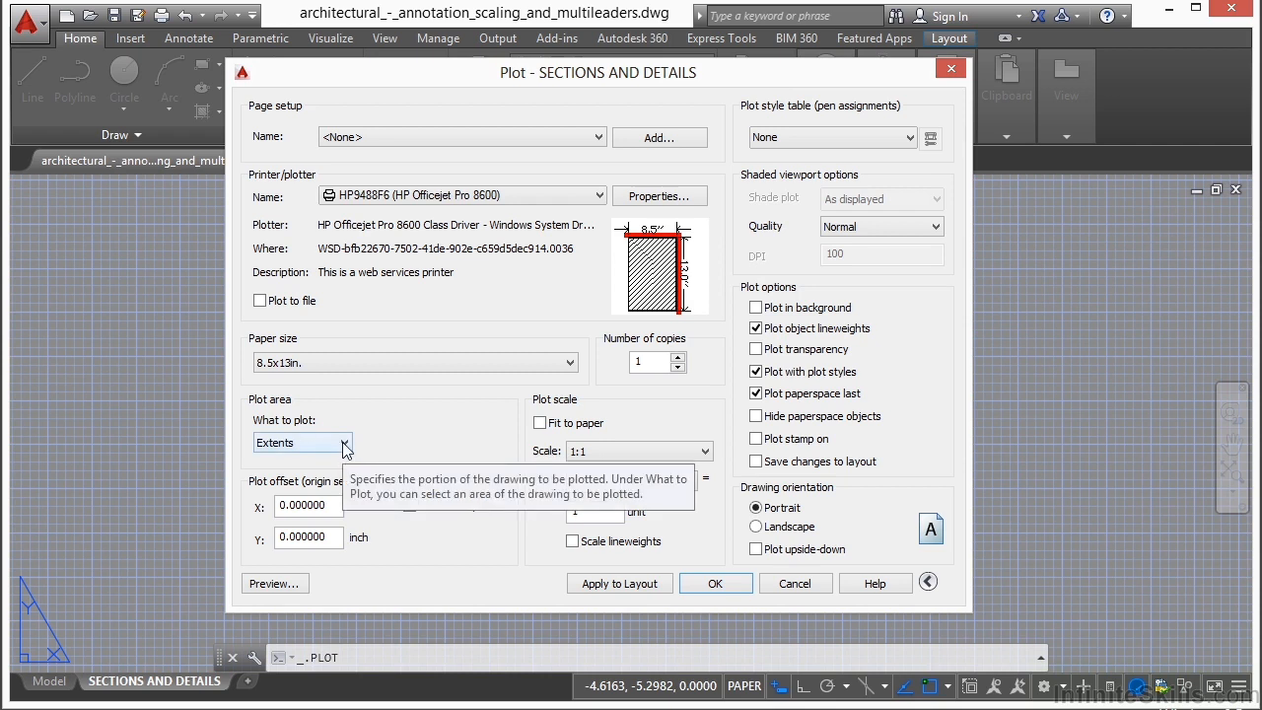
Set the plot area to Layout and move the Plot dialog aside to view the layout sheet.
click(347, 444)
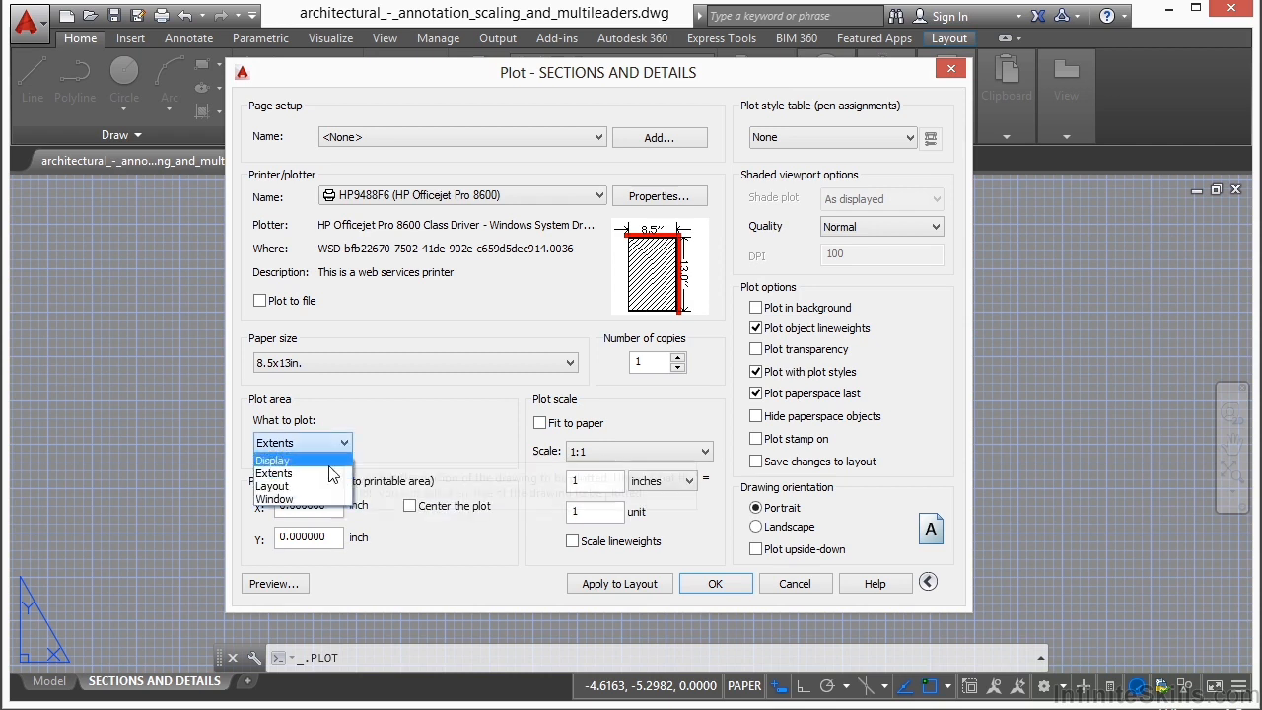
click(296, 482)
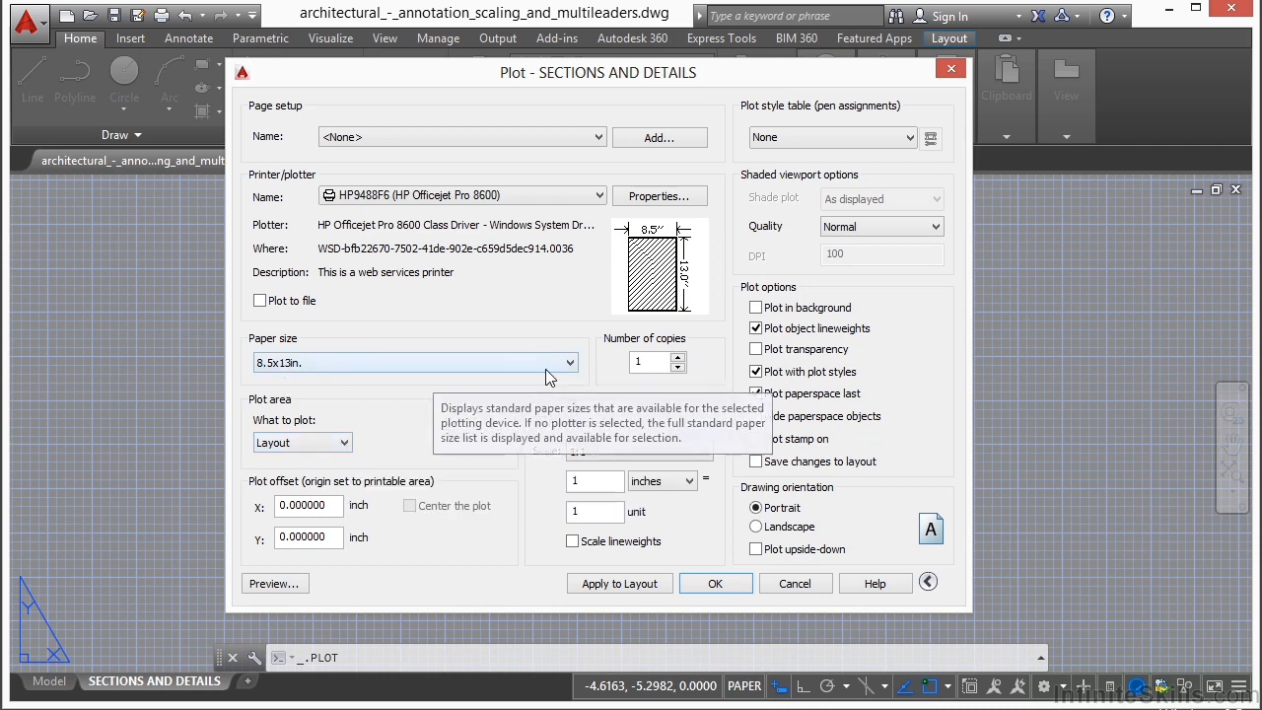
drag(507, 77, 992, 84)
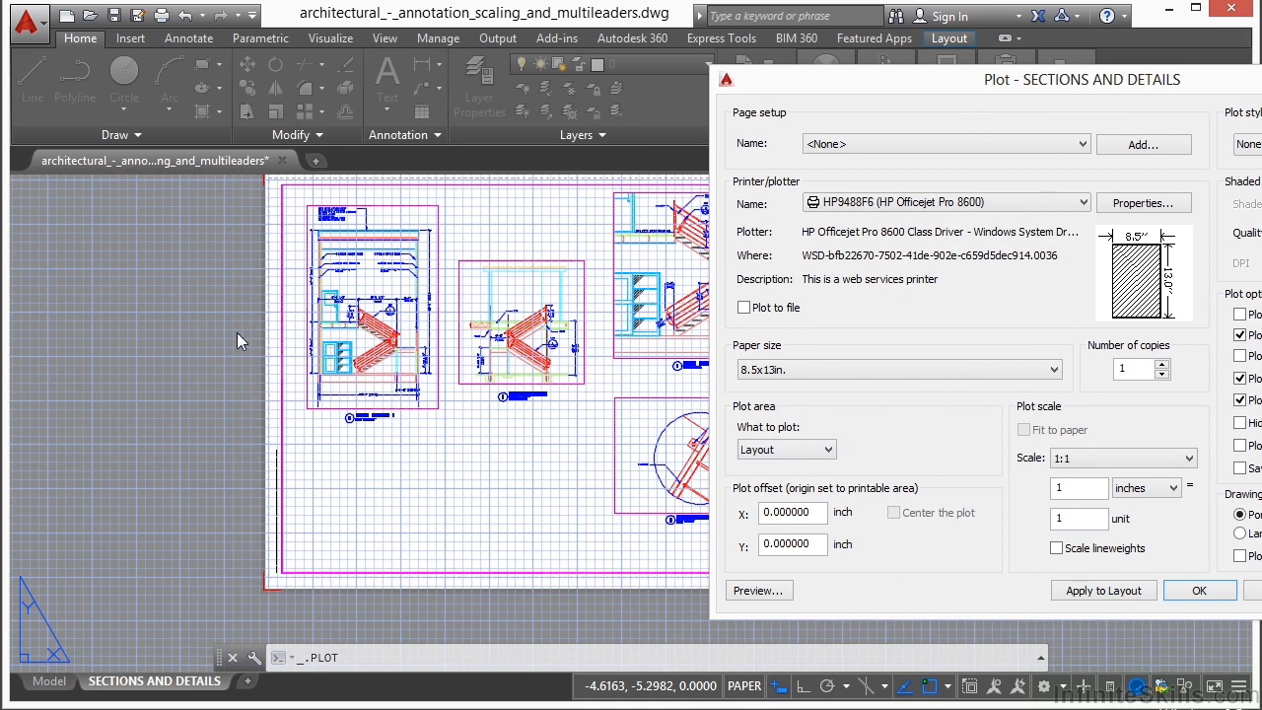
drag(1063, 76, 582, 79)
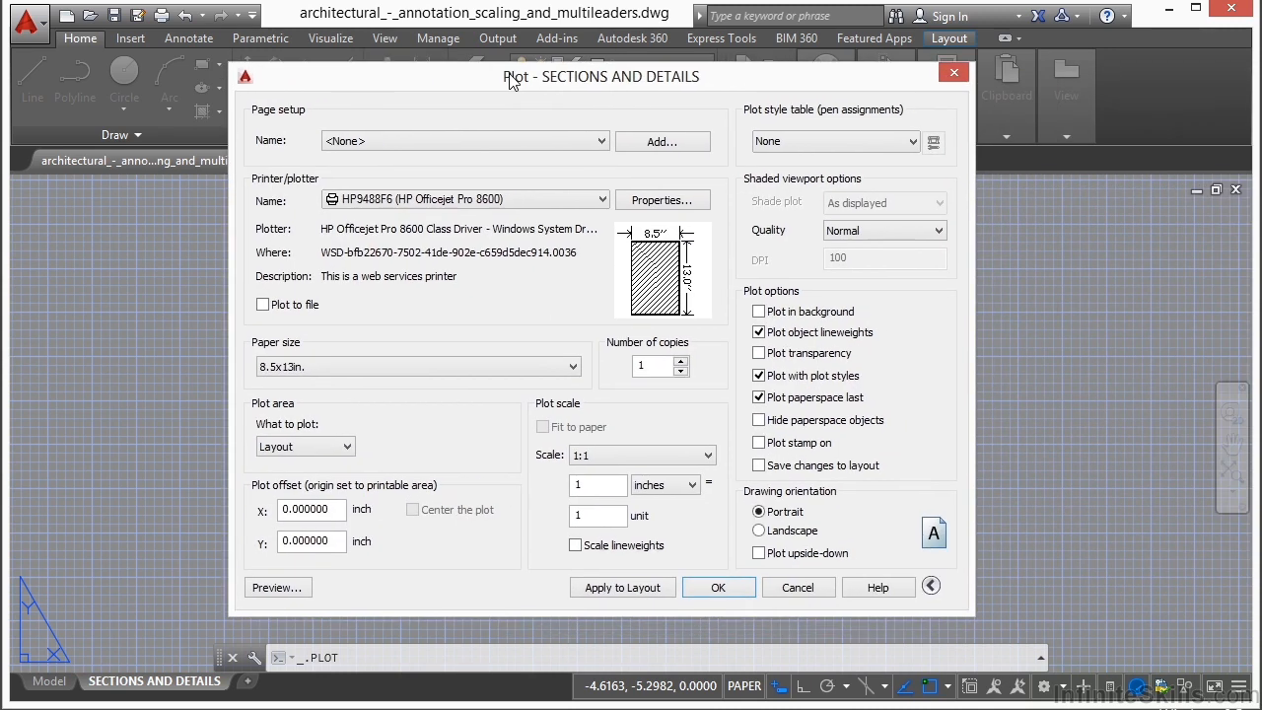
Set the plot area to Window and define it from the sheet's lower-left corner to its upper-right corner.
click(346, 446)
click(306, 503)
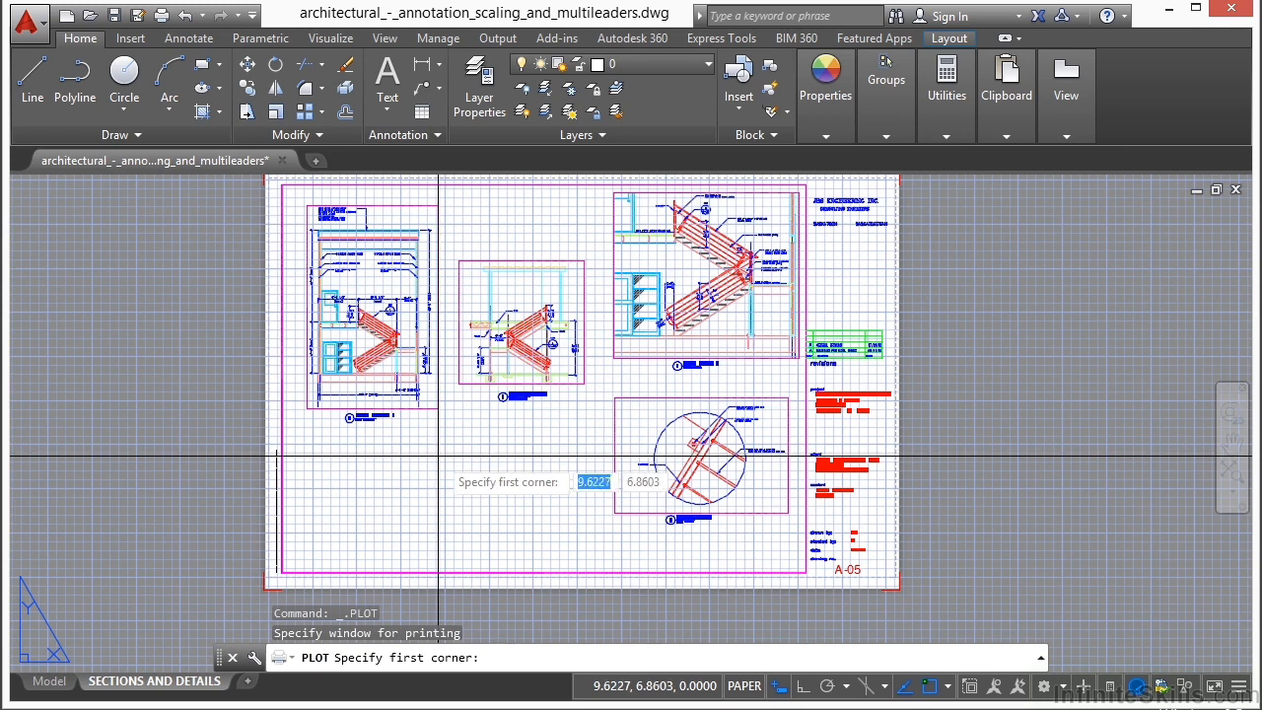
scroll(271, 590, up, 5)
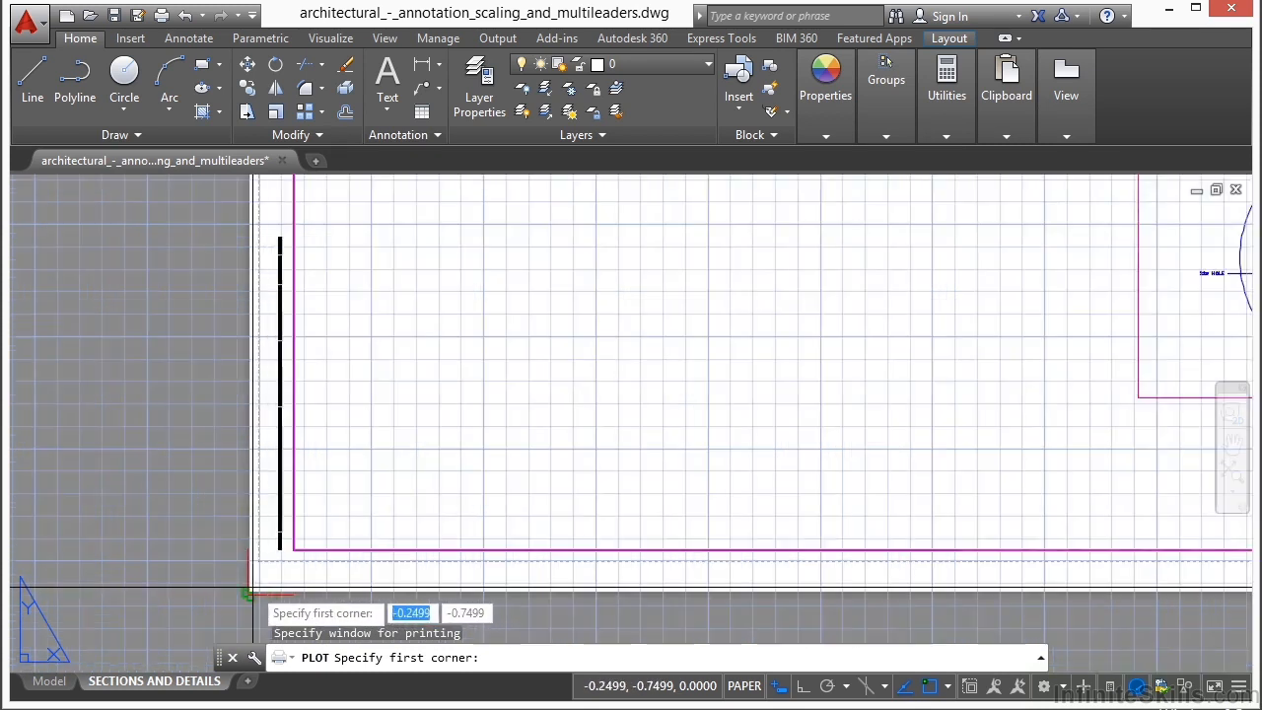
click(272, 589)
scroll(272, 590, down, 8)
scroll(664, 316, up, 5)
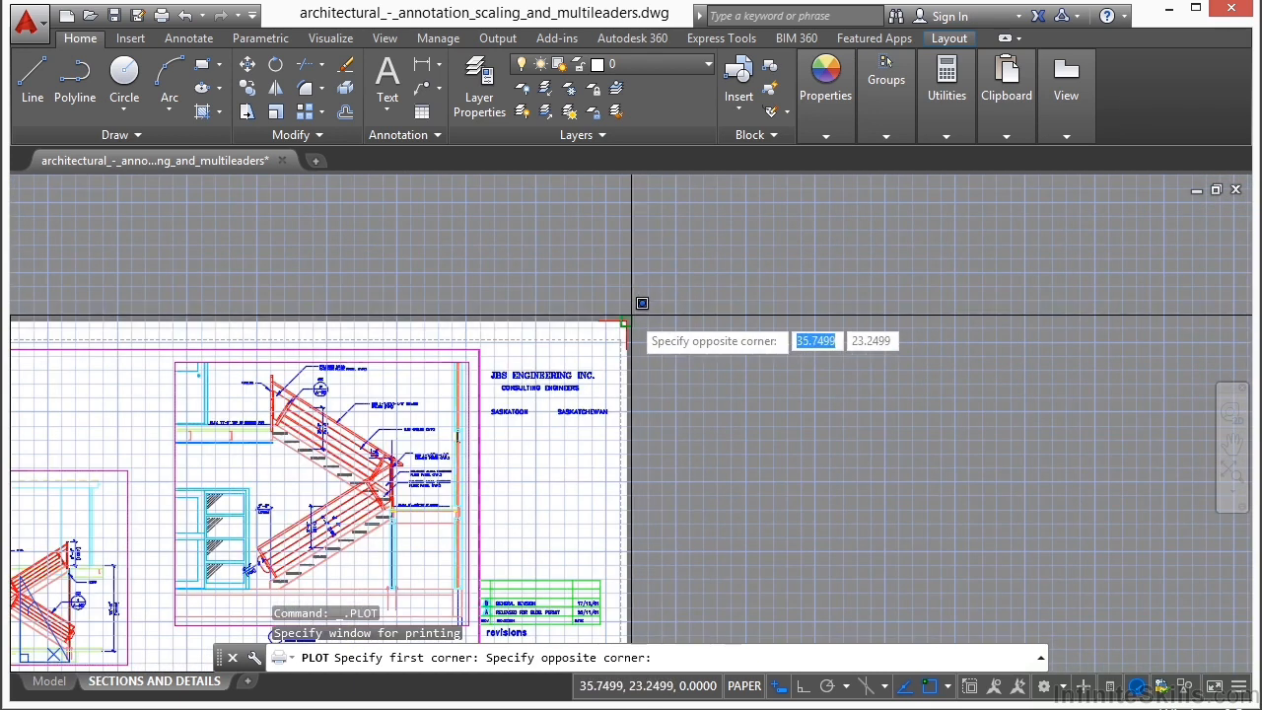
click(625, 319)
Redefine the plot window to enclose only the STAIR SECTION 2 view and its title, and check the paper preview.
click(442, 450)
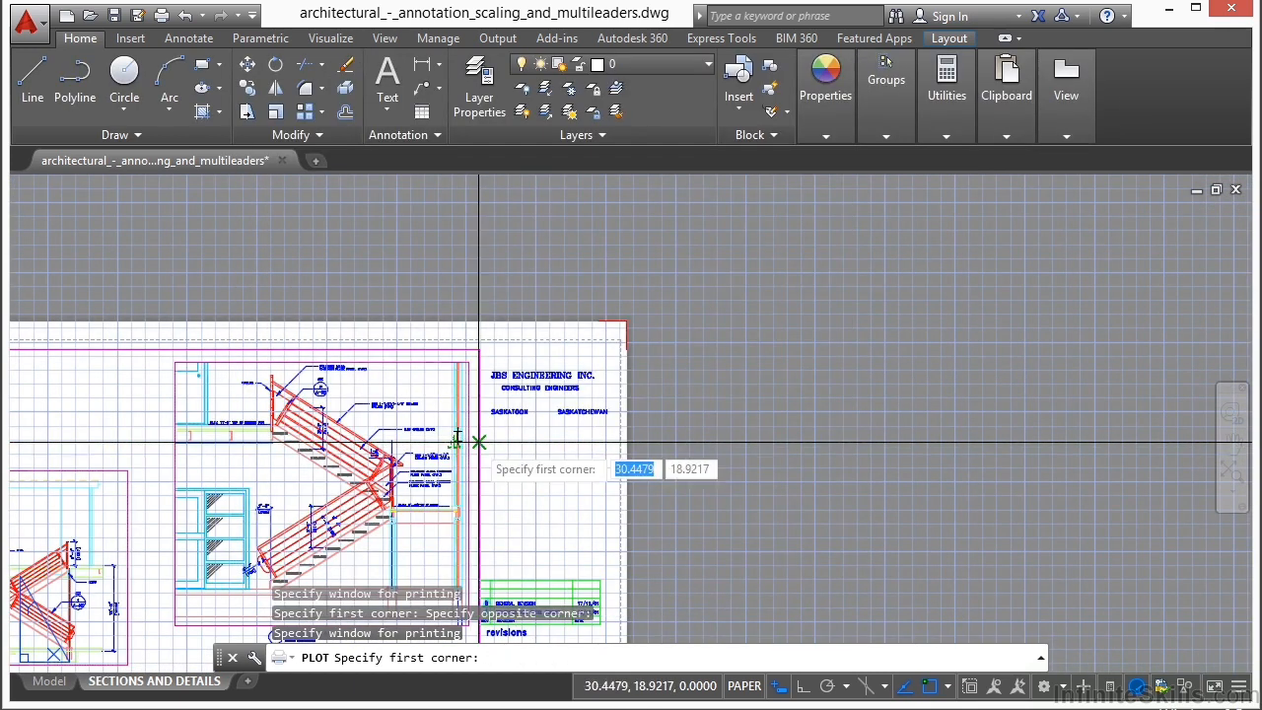
scroll(389, 417, down, 3)
middle_drag(389, 417, 532, 330)
scroll(355, 316, up, 7)
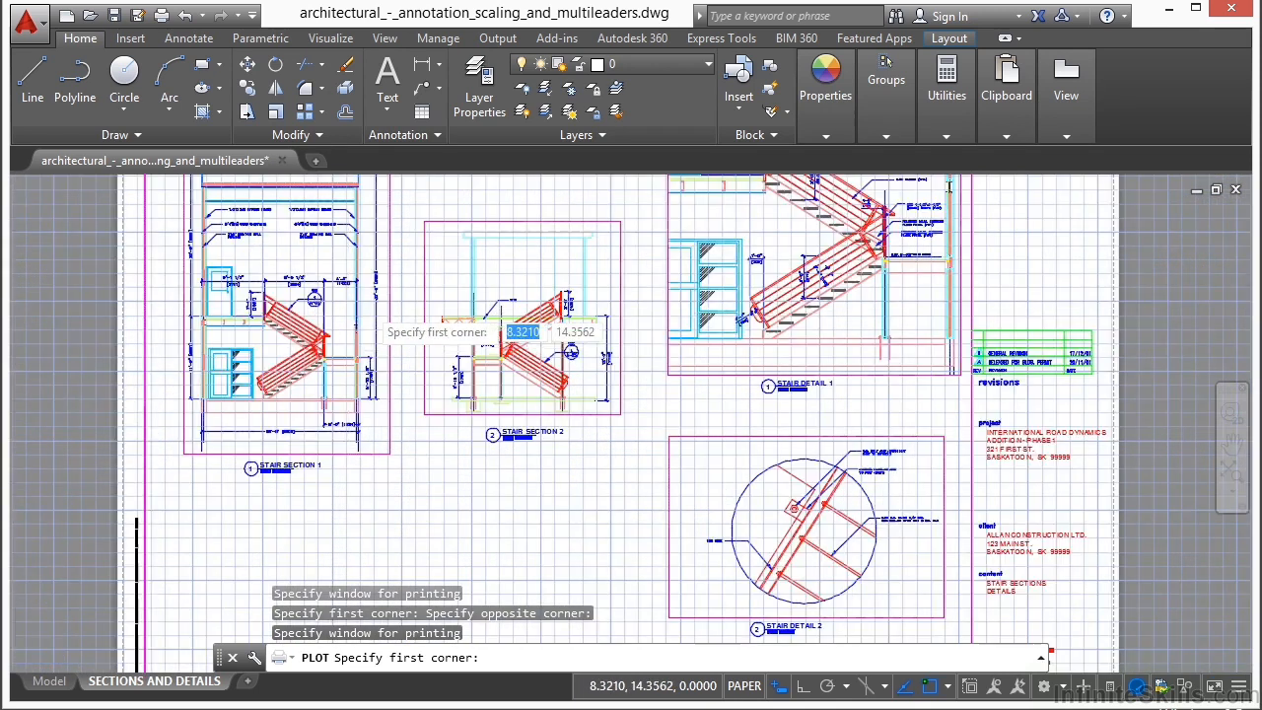
scroll(464, 335, down, 5)
scroll(482, 238, up, 2)
scroll(479, 239, down, 2)
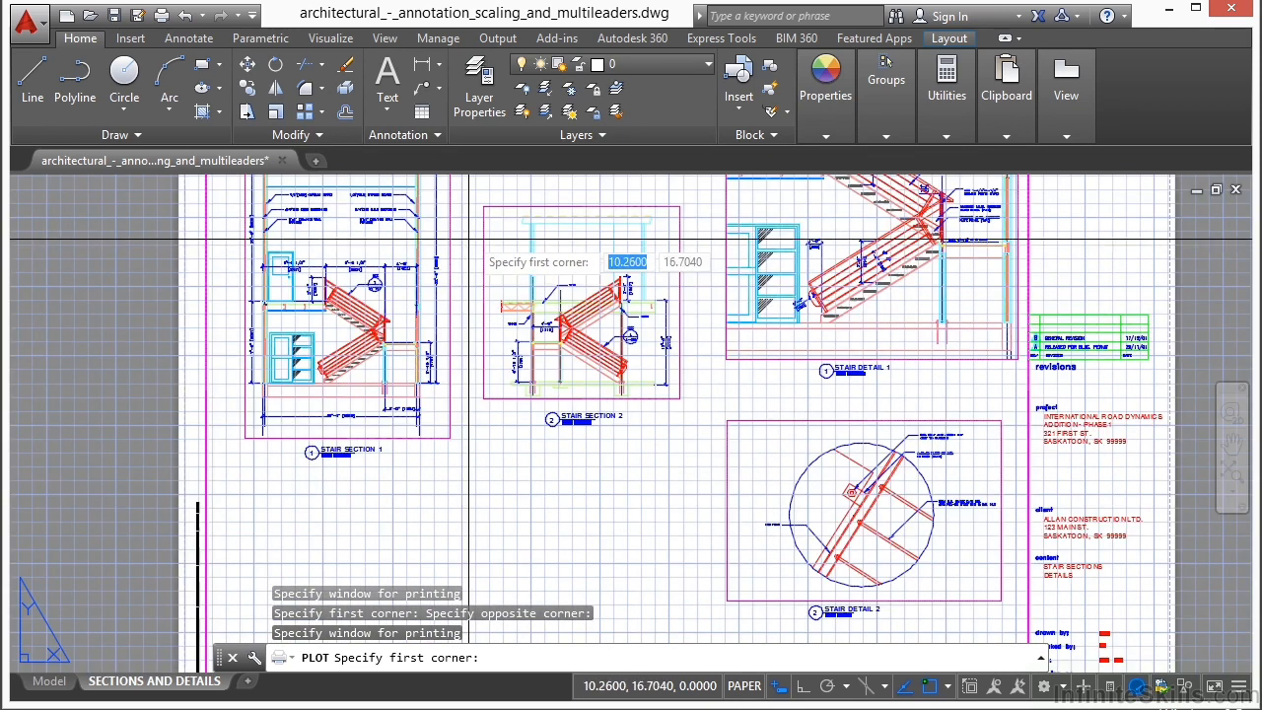
click(691, 437)
click(702, 424)
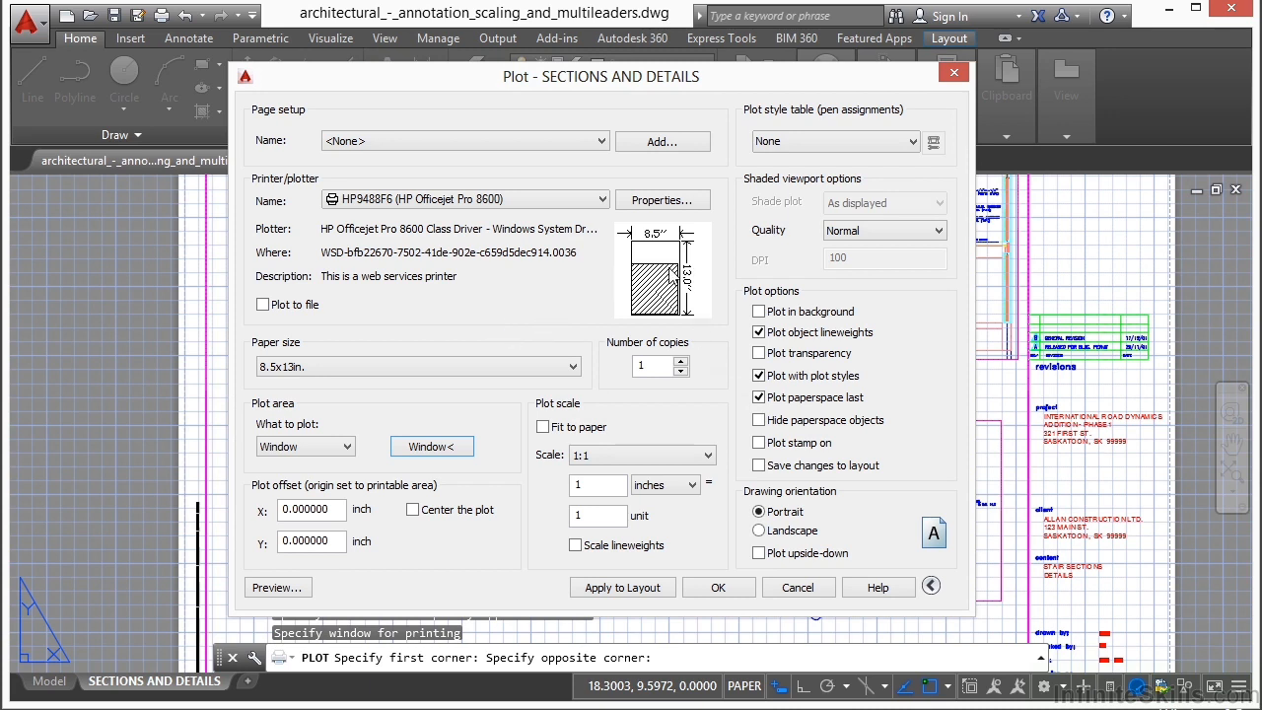
mouse_move(638, 312)
Turn plot centering on and back off, leaving the plot offset at X 0.069283 and Y 1.968757 inches.
click(412, 510)
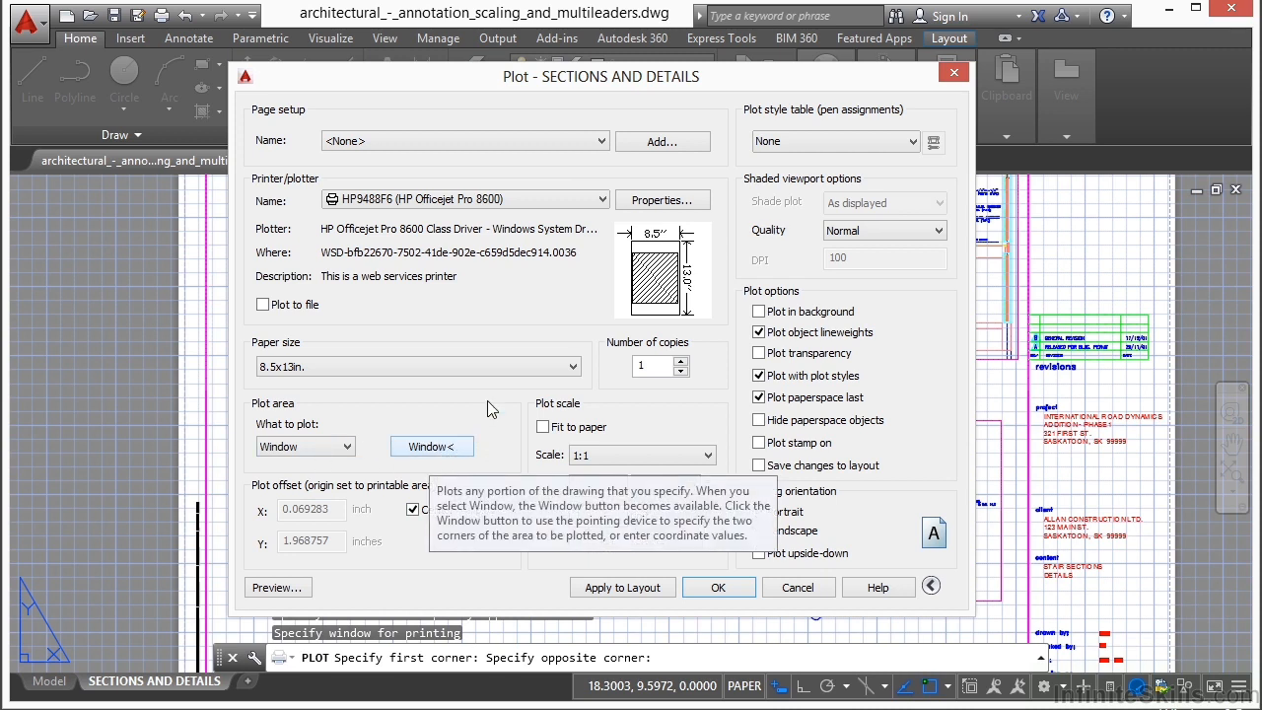
mouse_move(687, 286)
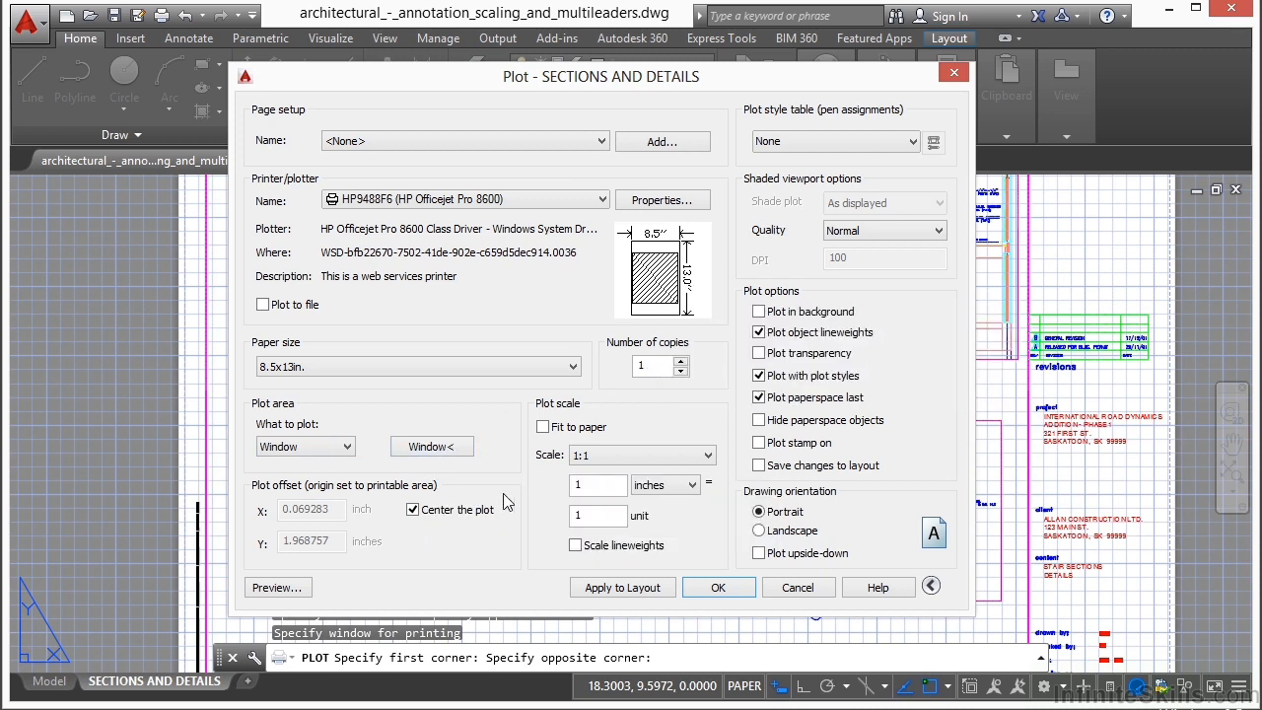
mouse_move(445, 522)
click(412, 510)
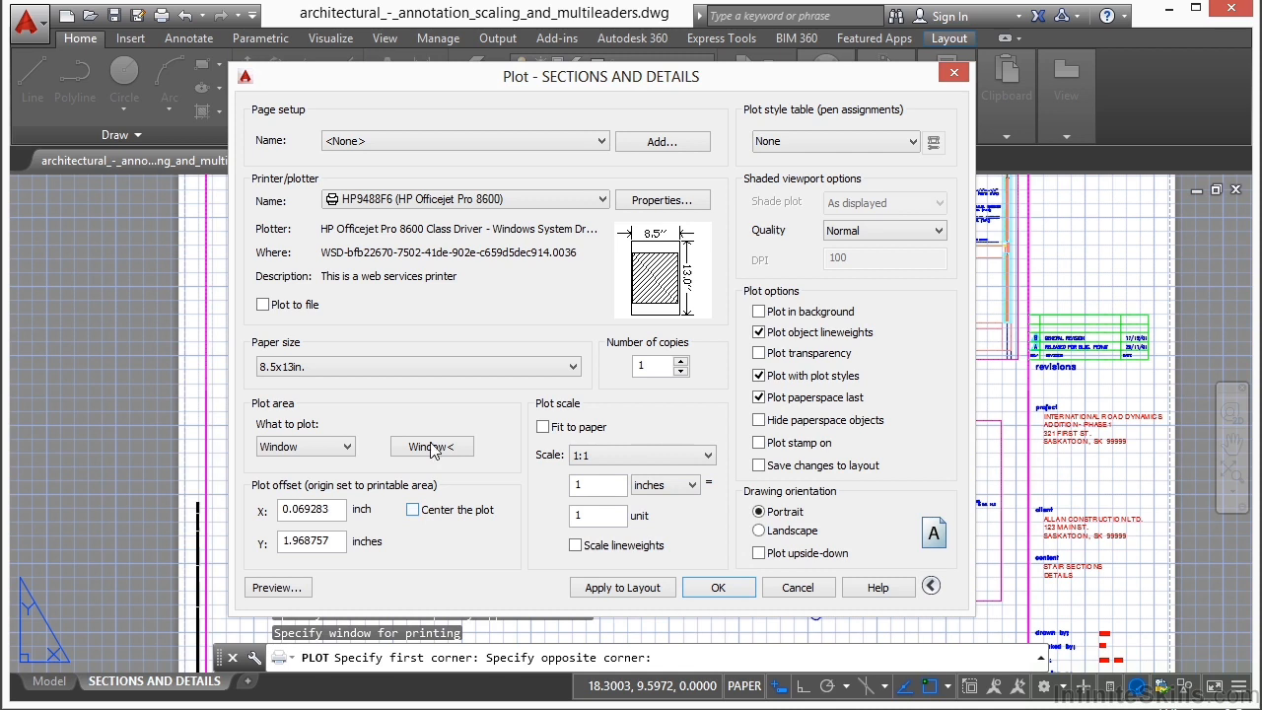
Set the paper size for the plot to Letter.
click(572, 366)
drag(572, 261, 558, 314)
click(334, 351)
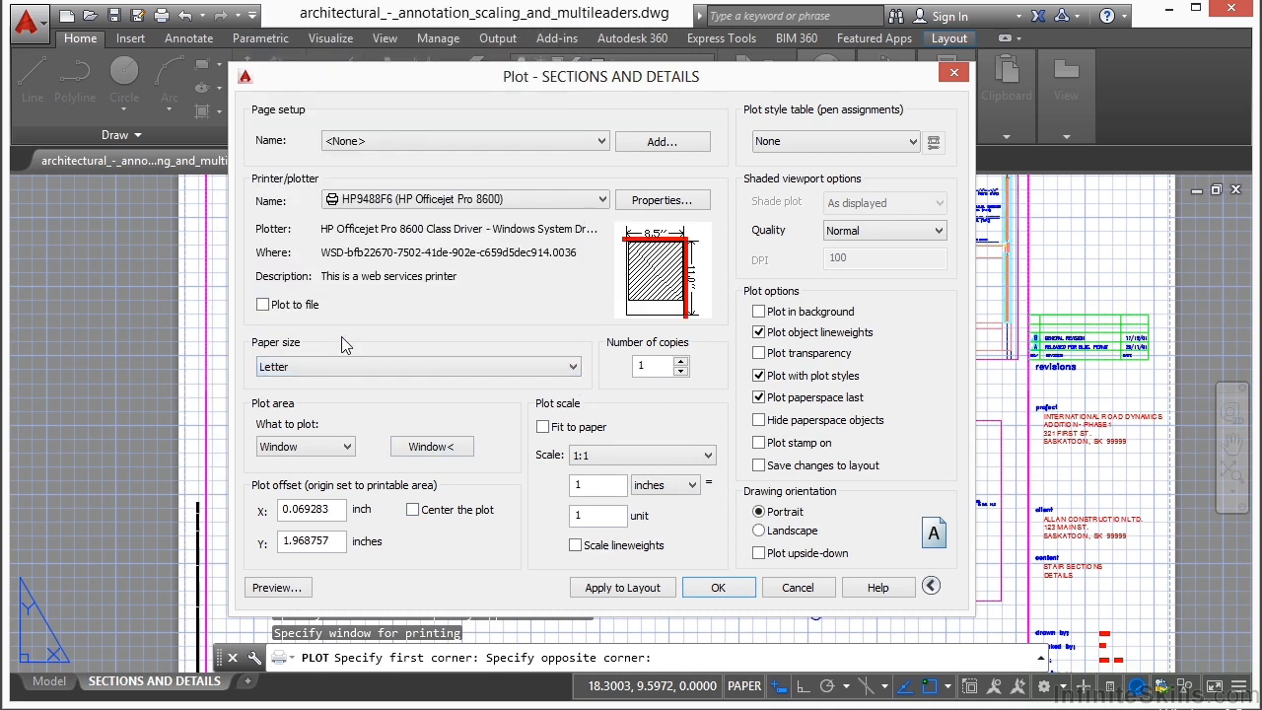
Keep Letter as the paper size, set the plot area to Extents and center the plot on the paper.
click(430, 366)
click(430, 366)
click(348, 447)
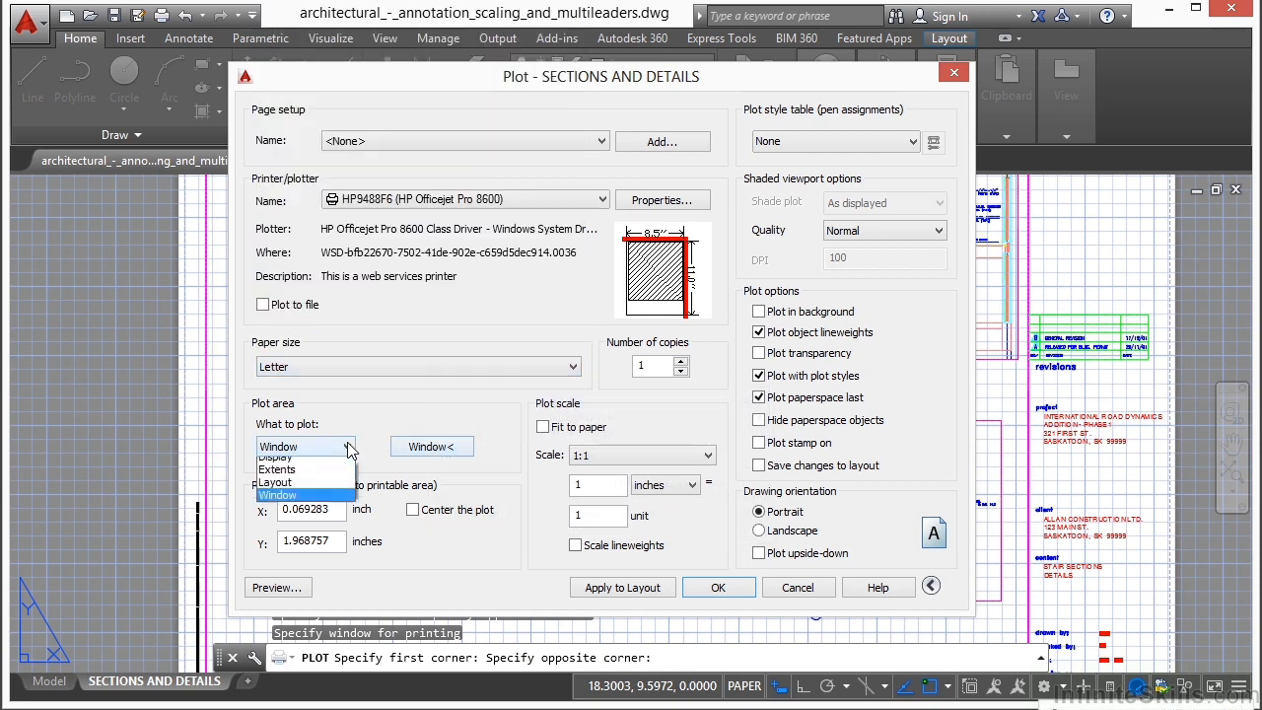
click(318, 488)
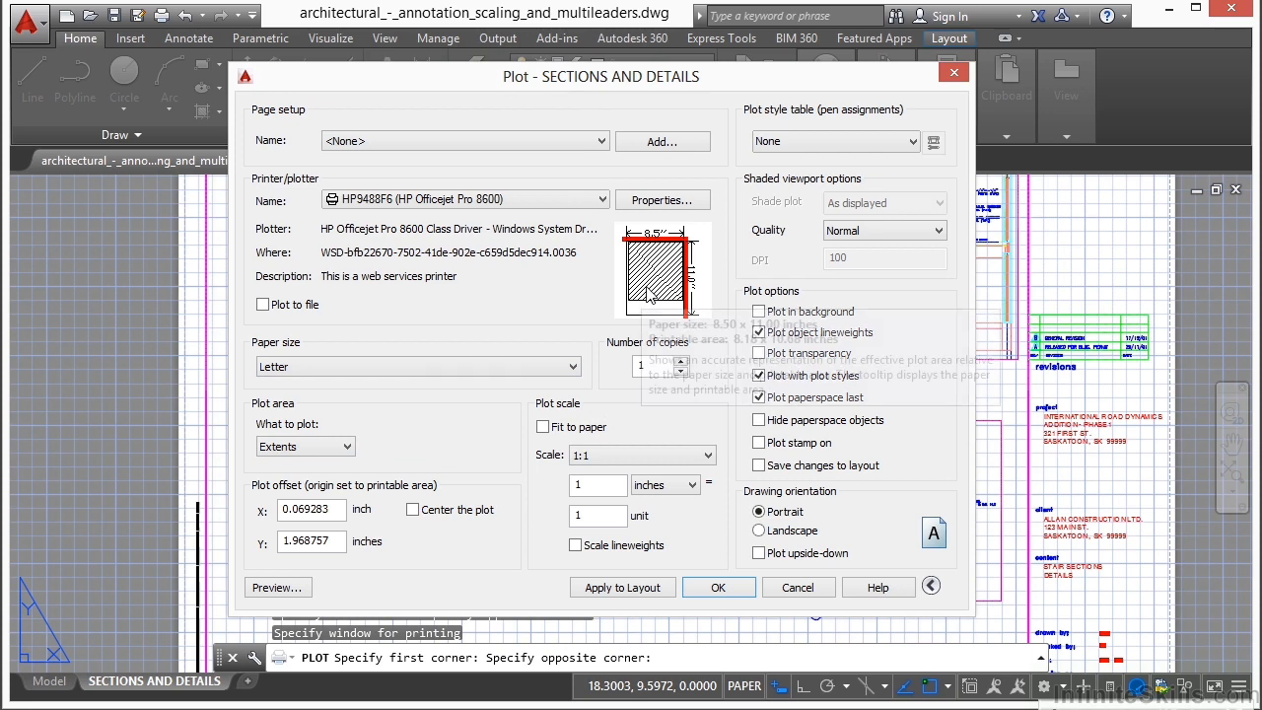
click(412, 509)
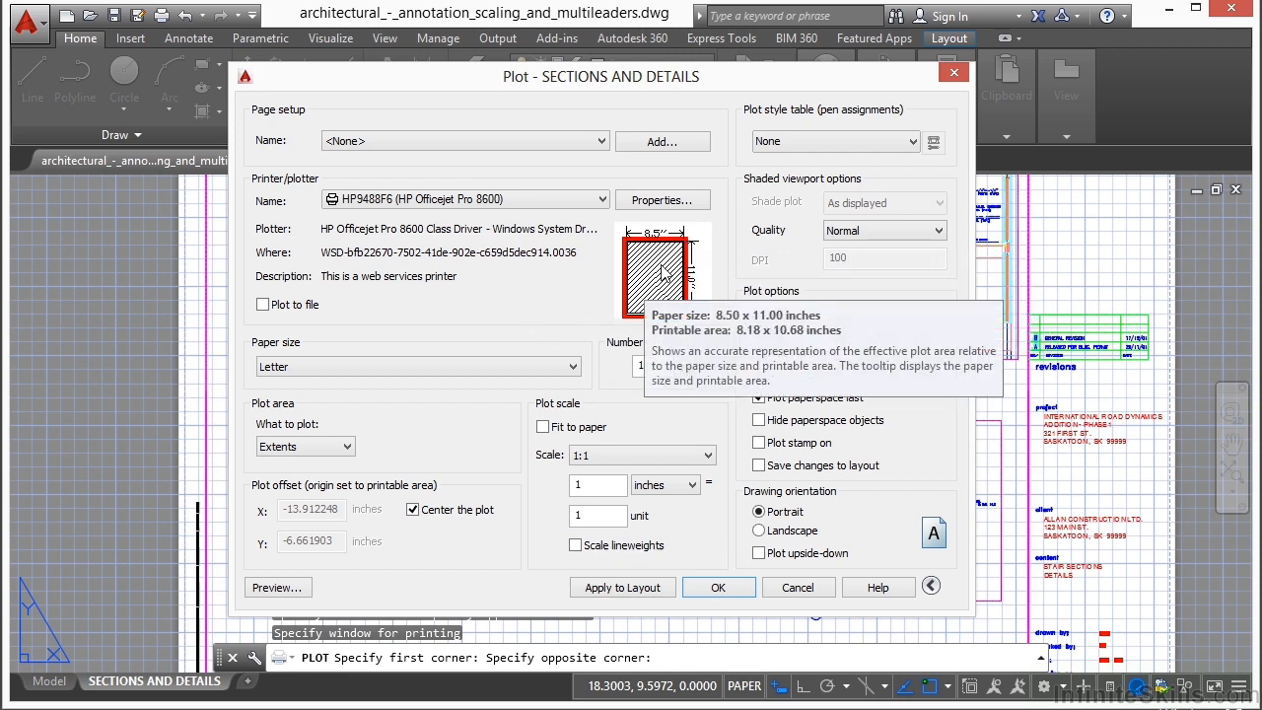
Scale the plot to fit the paper and set the drawing orientation to Landscape.
click(543, 427)
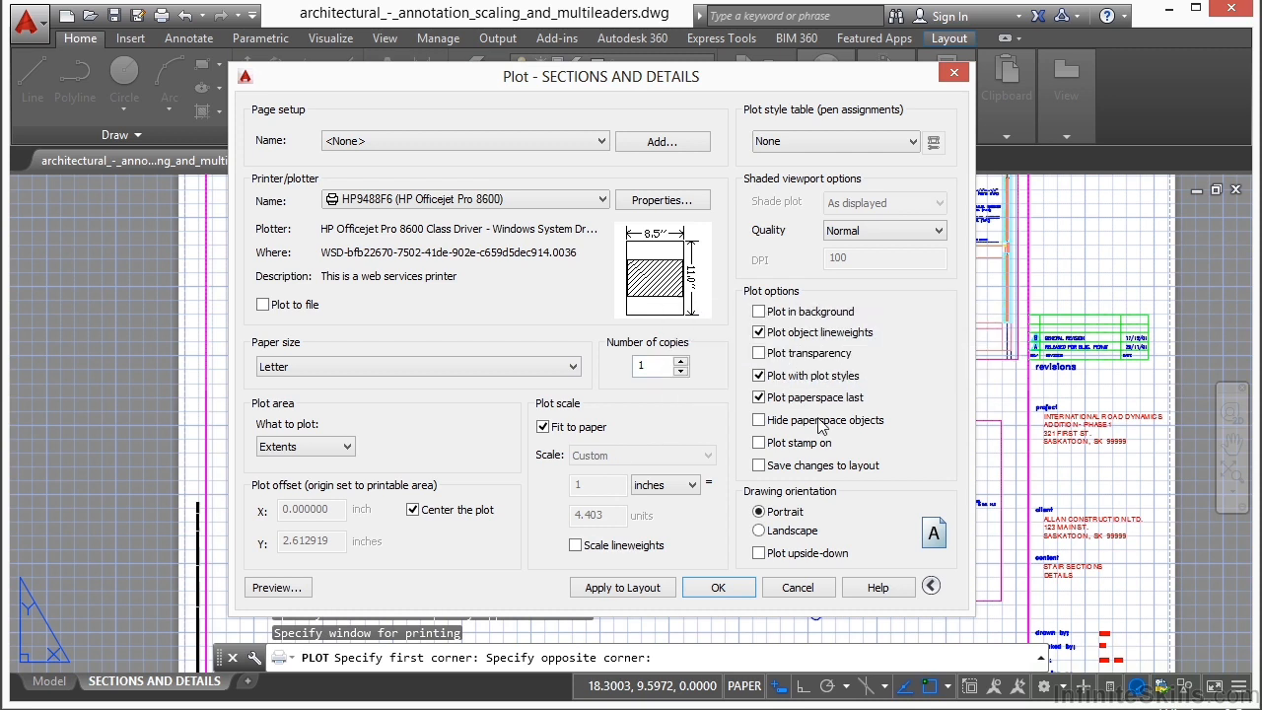
click(770, 532)
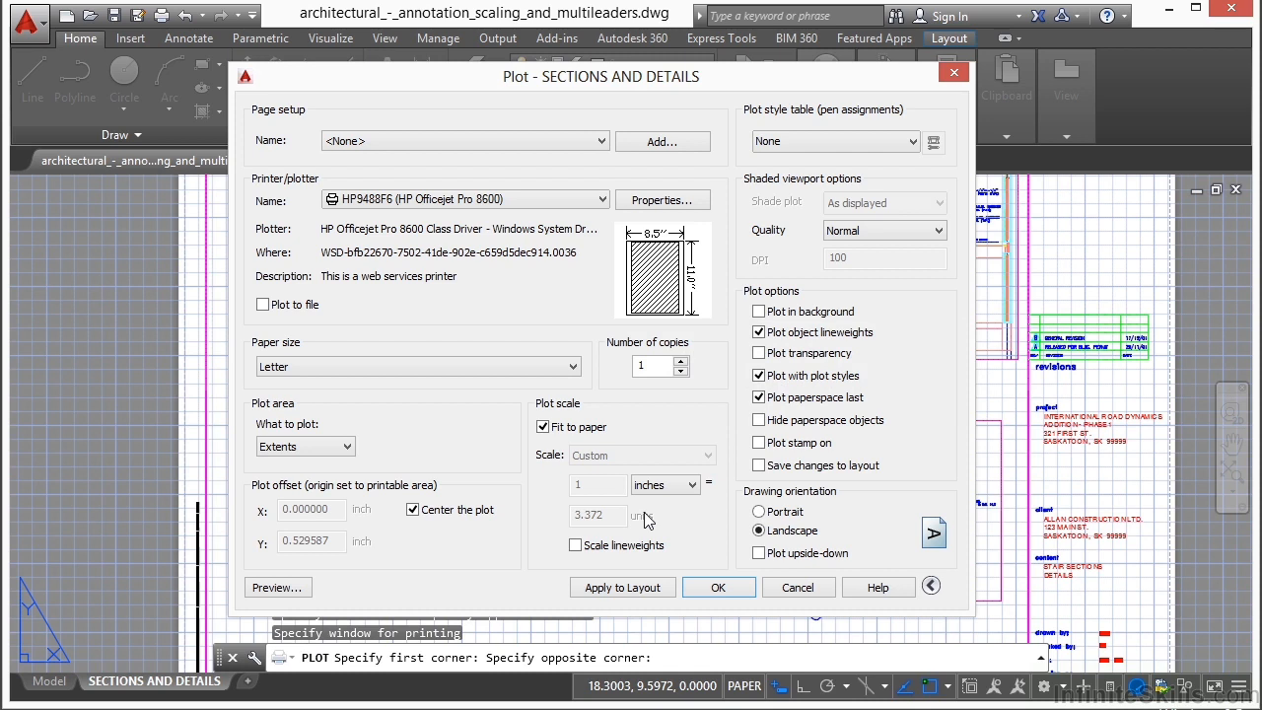
Turn off fitting to paper and set a custom plot scale of 1 inch = 3 units.
click(542, 427)
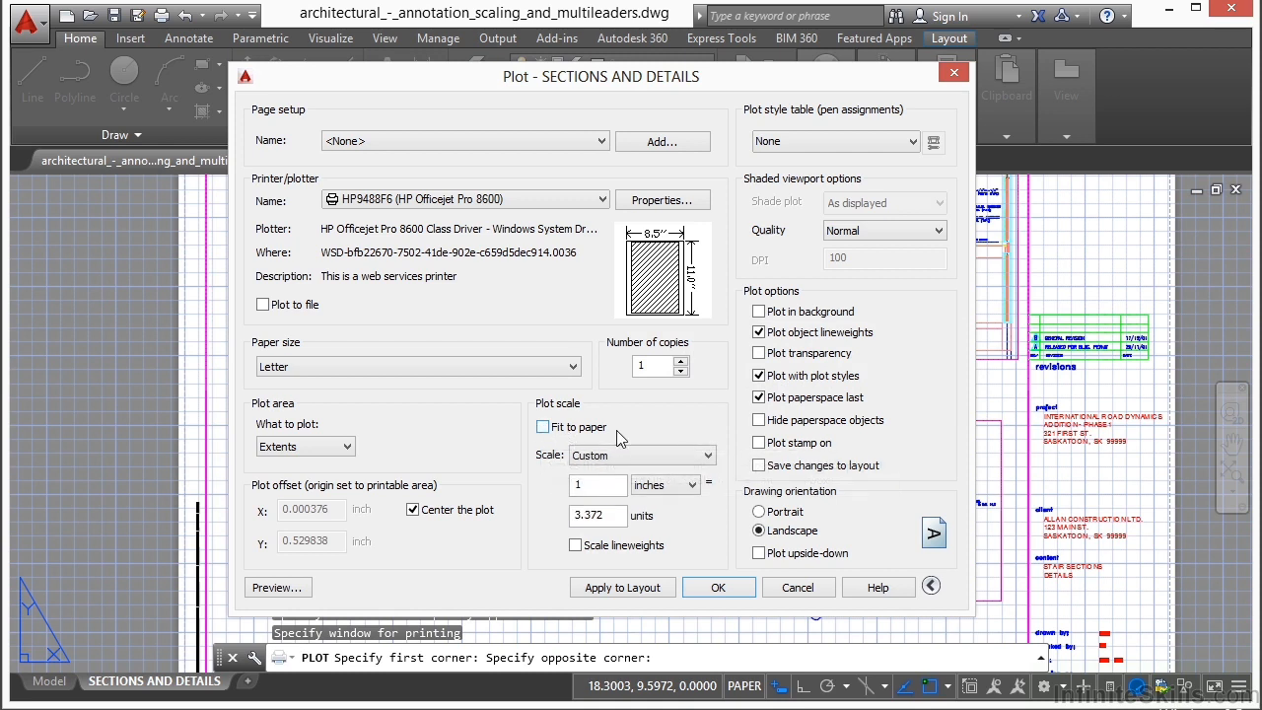
double_click(597, 516)
text(3)
double_click(582, 485)
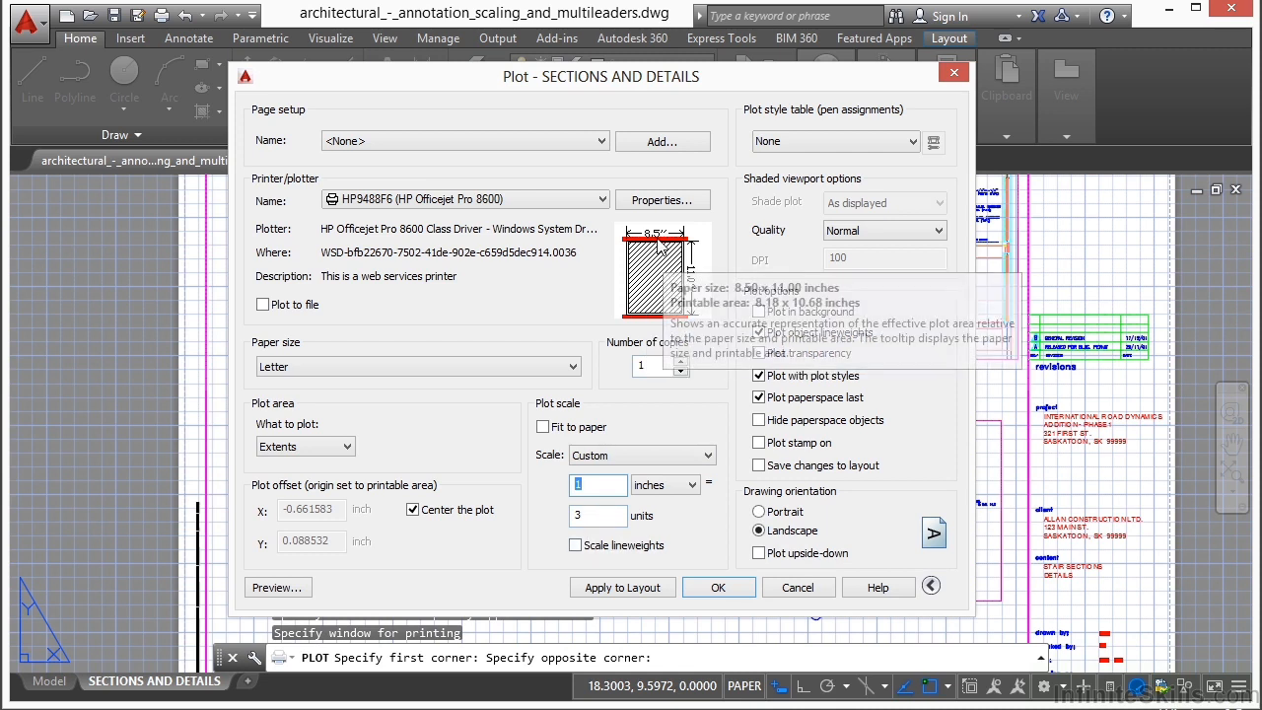
Change the plot scale to 1 inch = 2 units.
double_click(572, 516)
text(2)
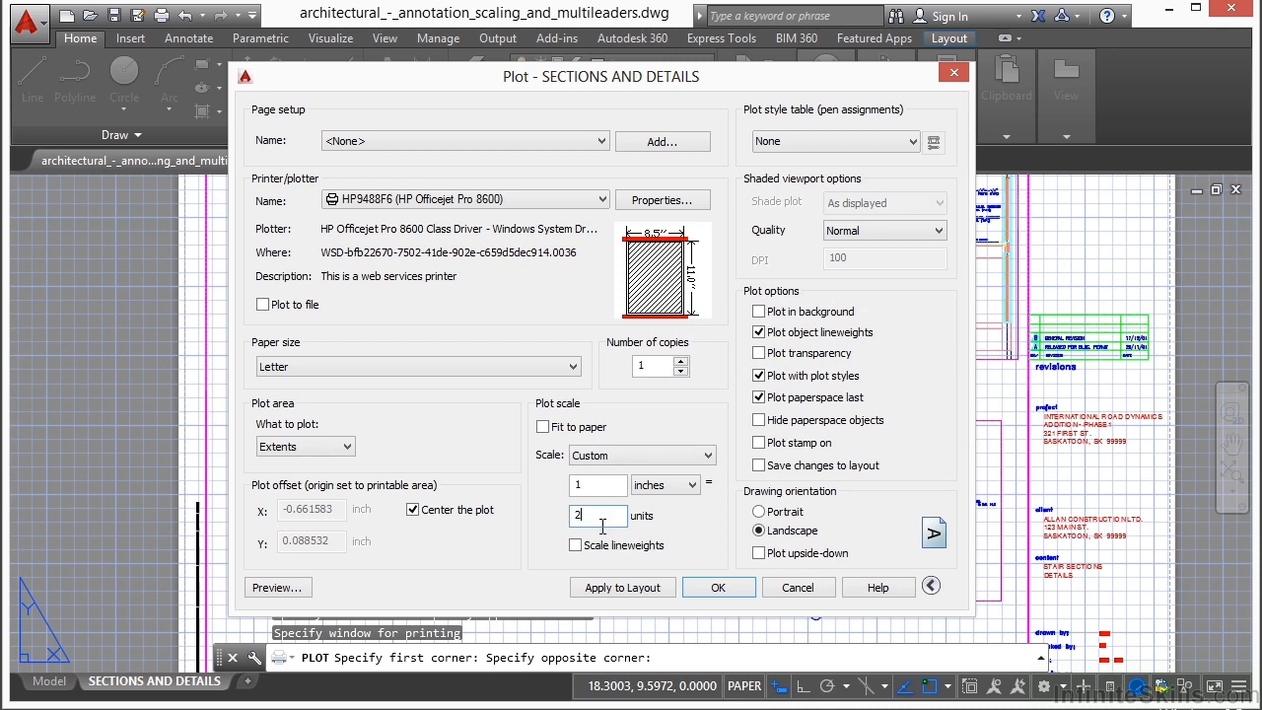
click(608, 495)
click(571, 524)
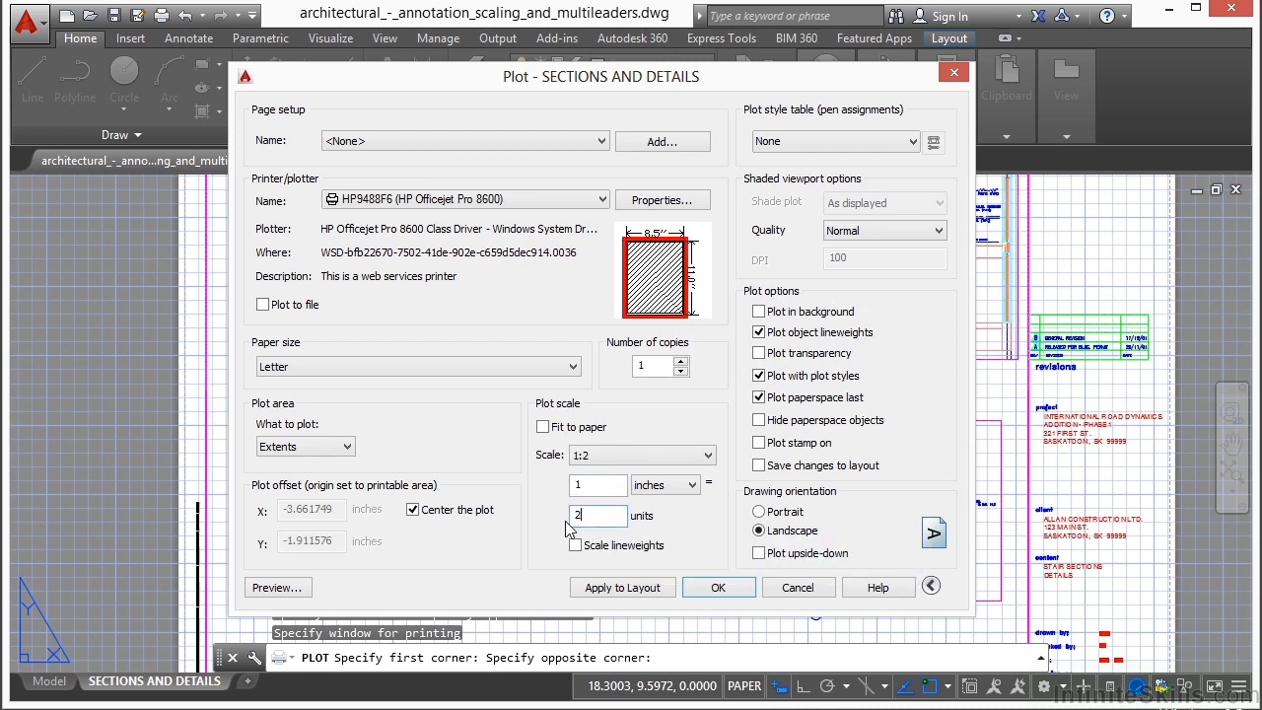
Set the plot scale to 1 inch = 4 units and check the plot area on the paper preview.
drag(593, 524, 566, 525)
text(4)
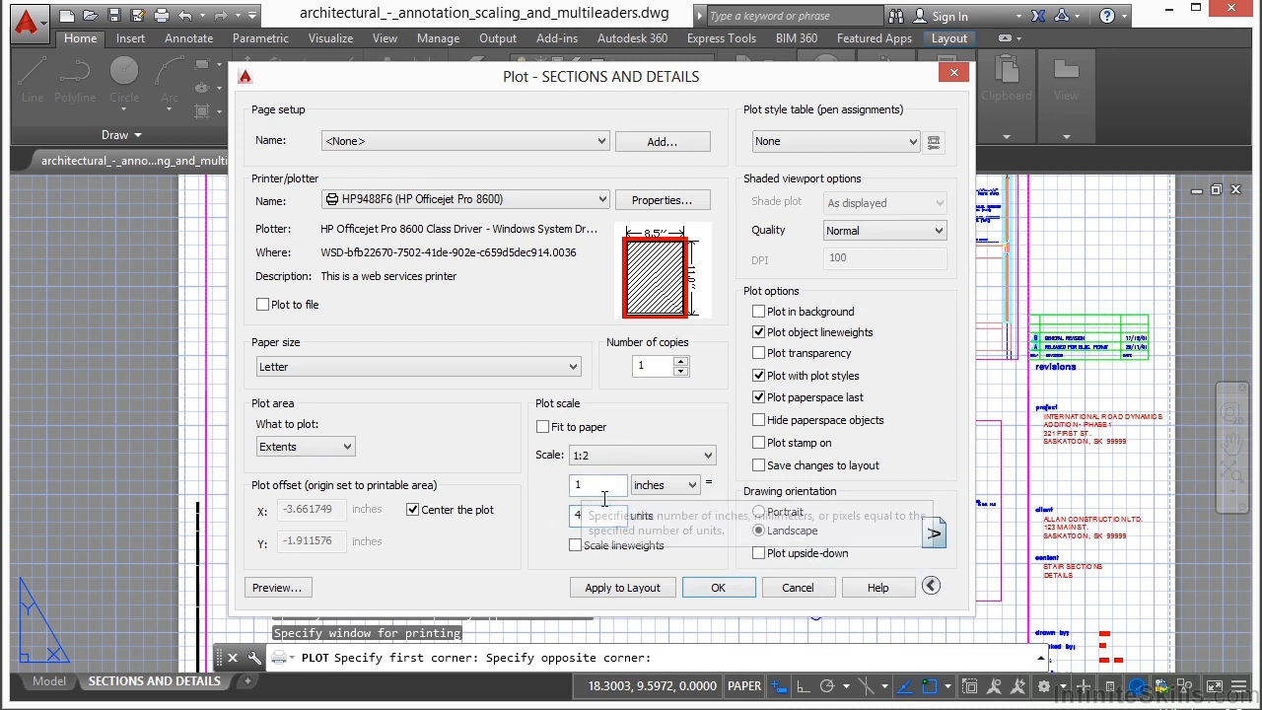
click(590, 484)
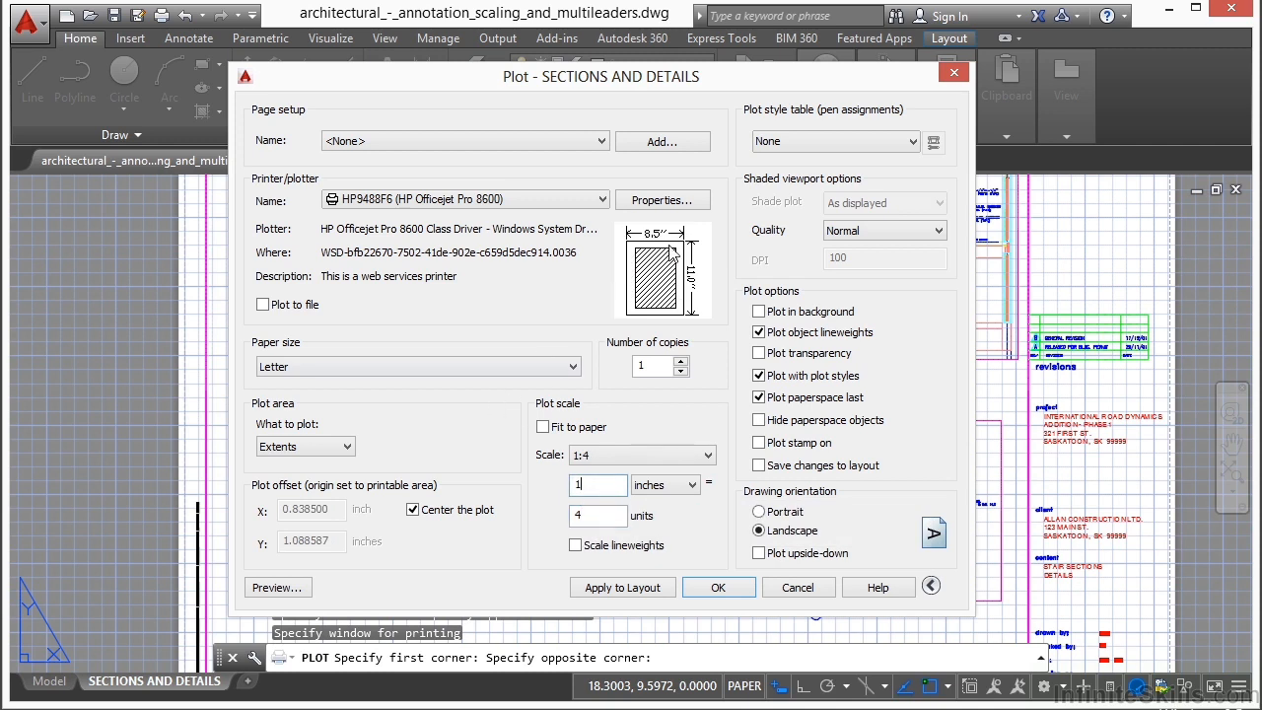
mouse_move(681, 284)
click(716, 588)
Set the plot style table to None and look through the available CTB pen assignment tables.
click(892, 141)
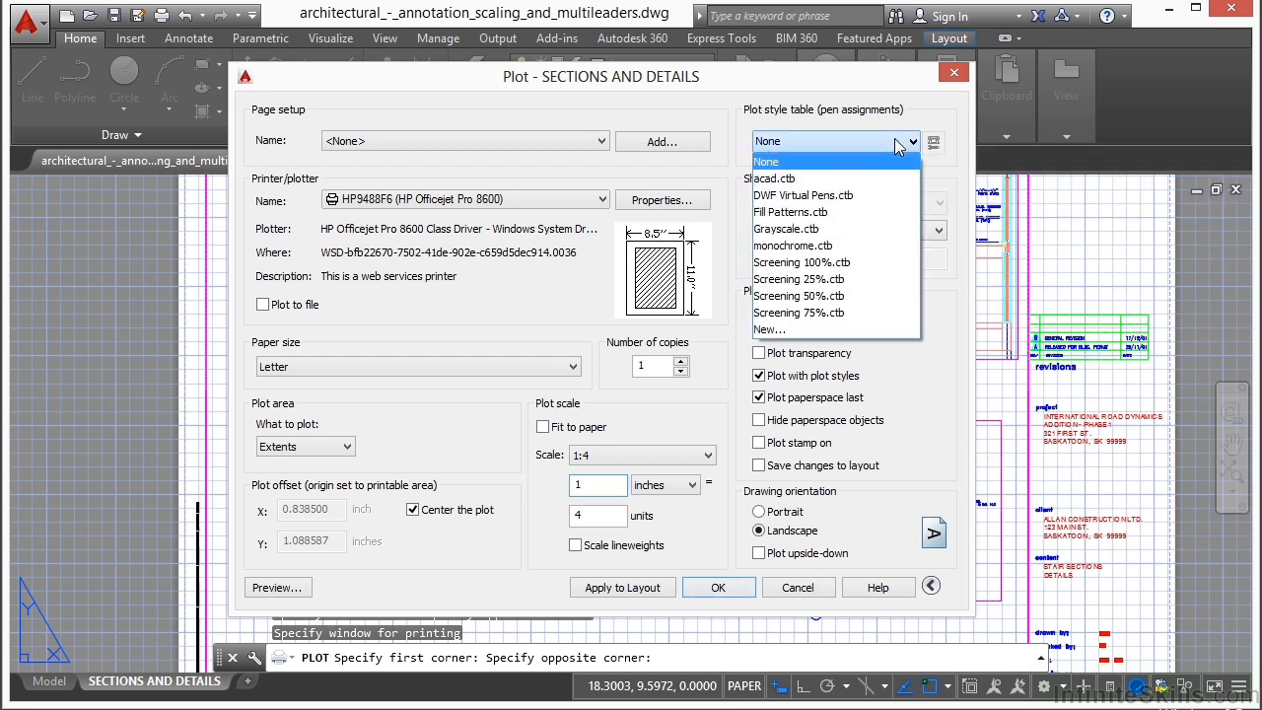
click(850, 161)
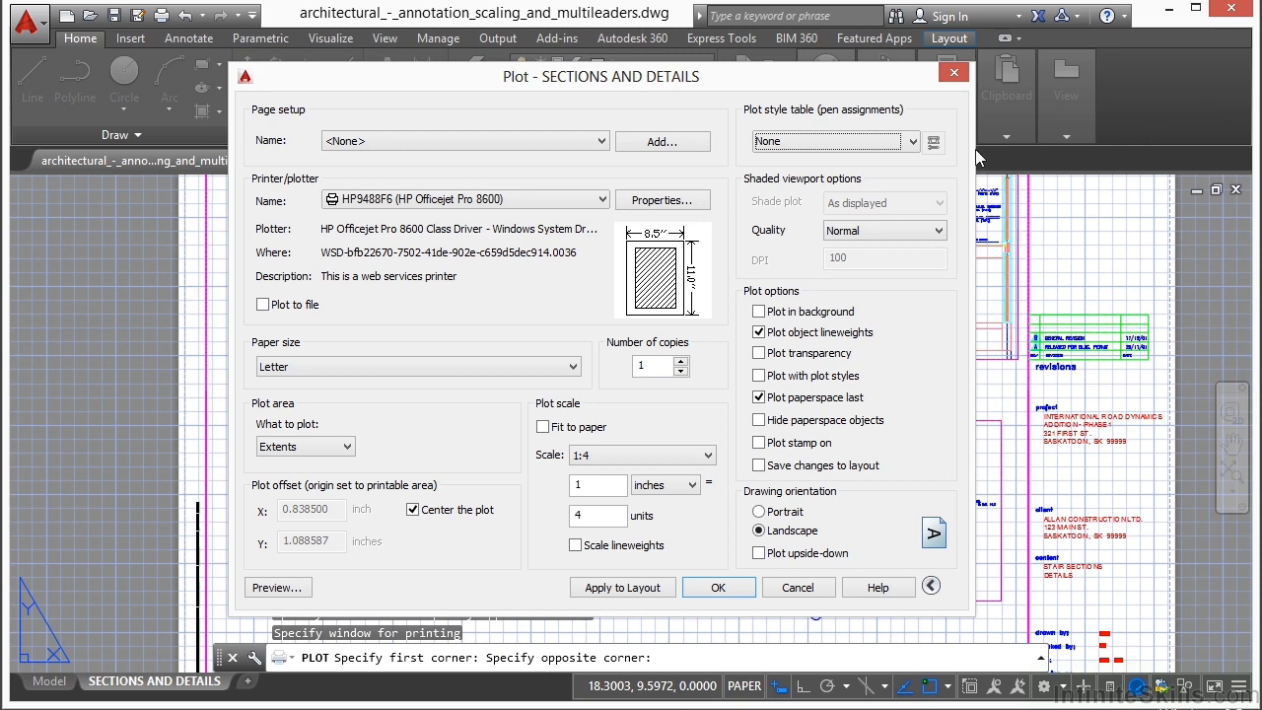
click(913, 141)
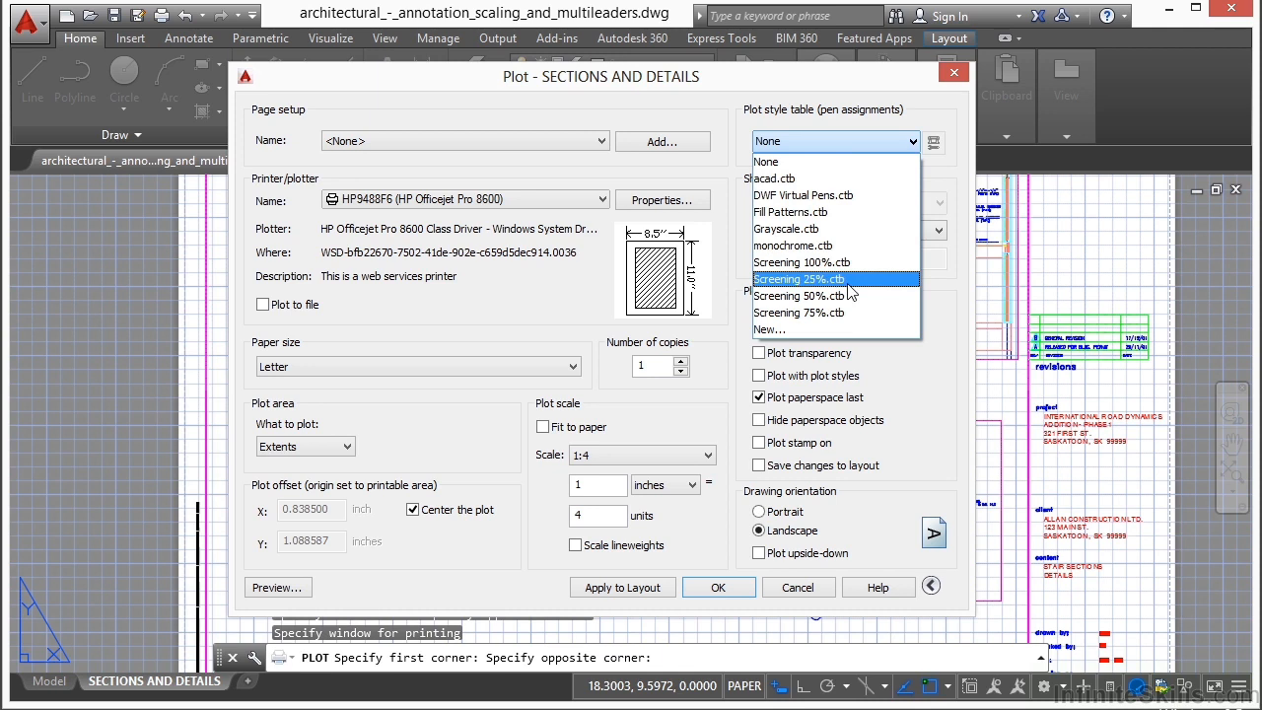
click(801, 89)
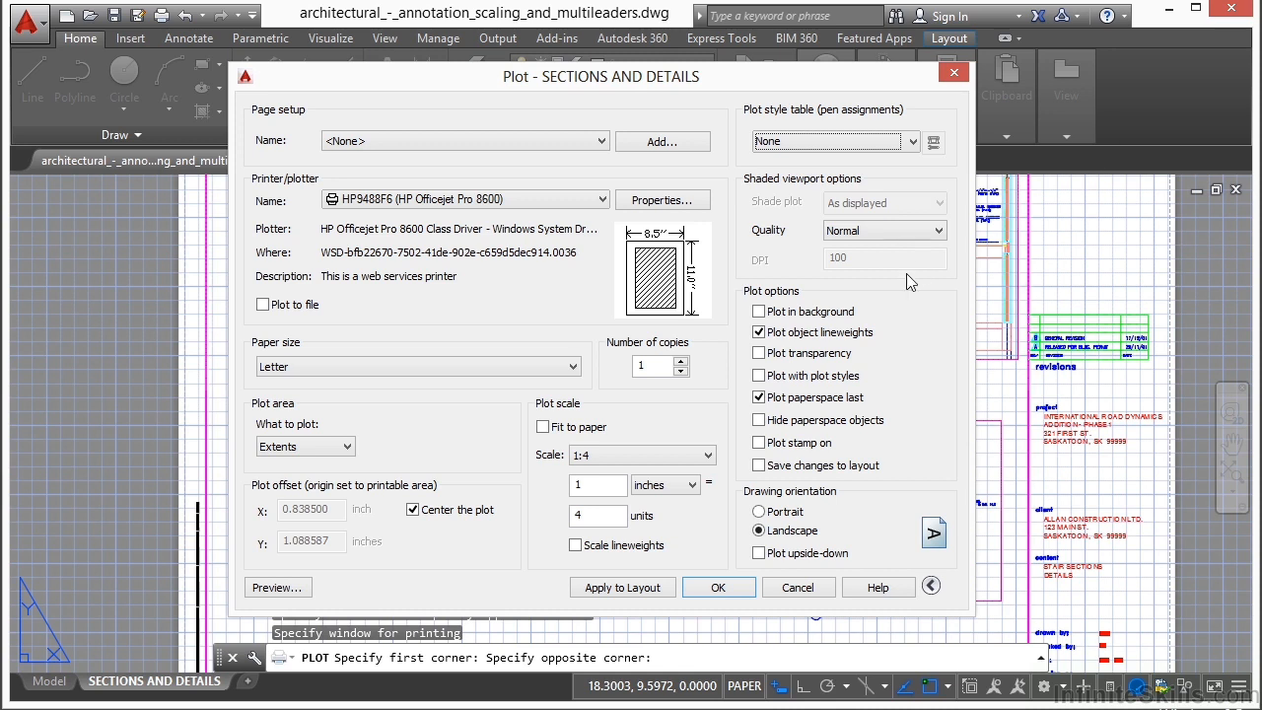
click(805, 315)
click(769, 315)
click(824, 380)
click(757, 379)
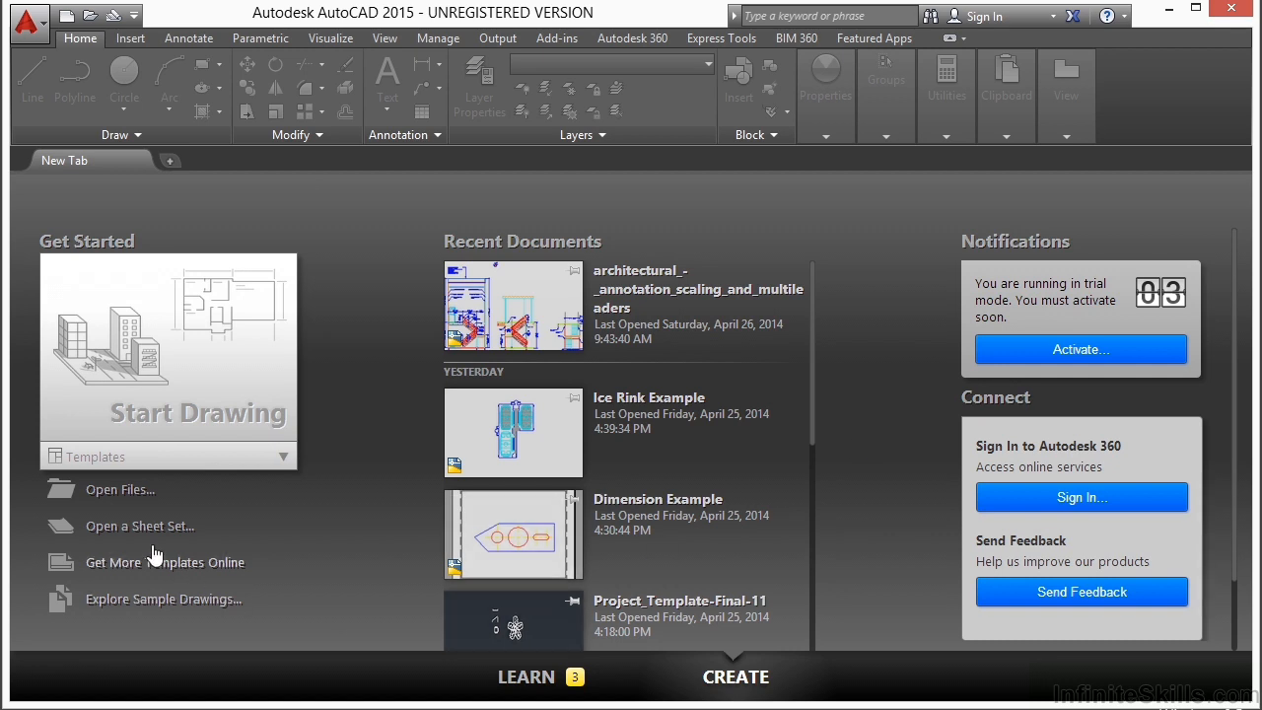
Open the drawing architectural_-_annotation_scaling_and_multileaders.dwg from folder 13.
click(126, 495)
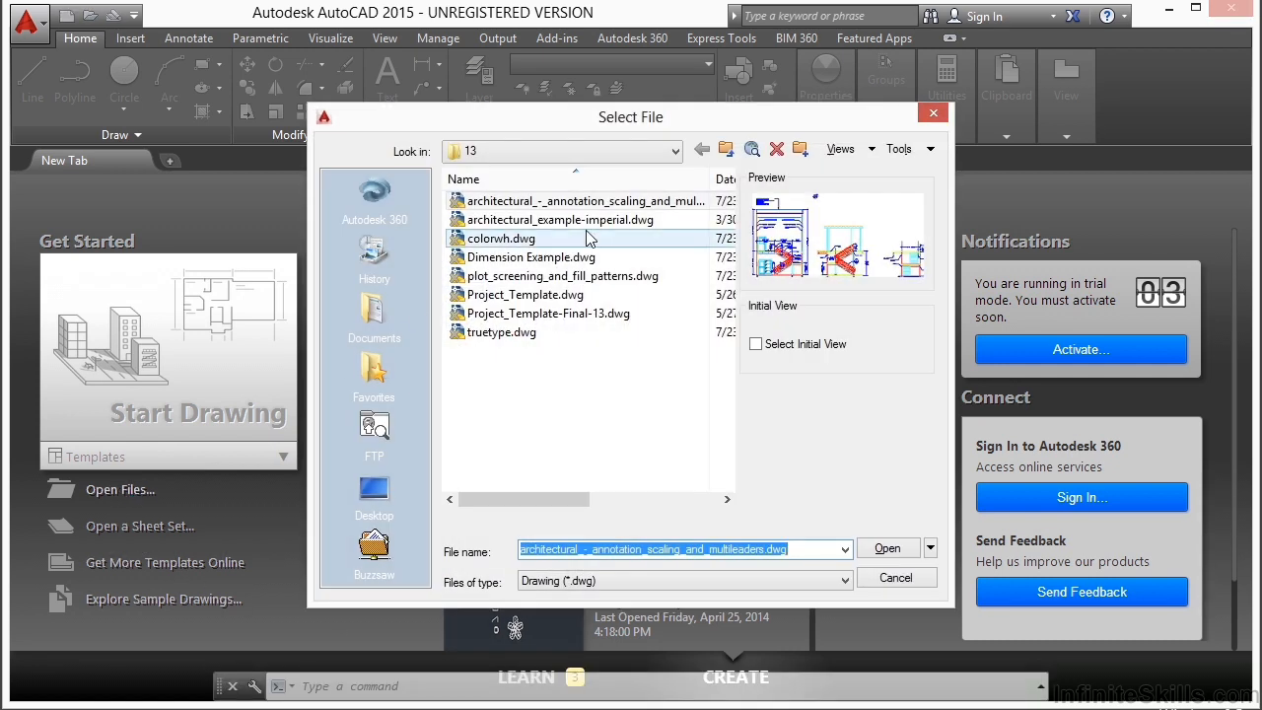
click(611, 203)
click(889, 550)
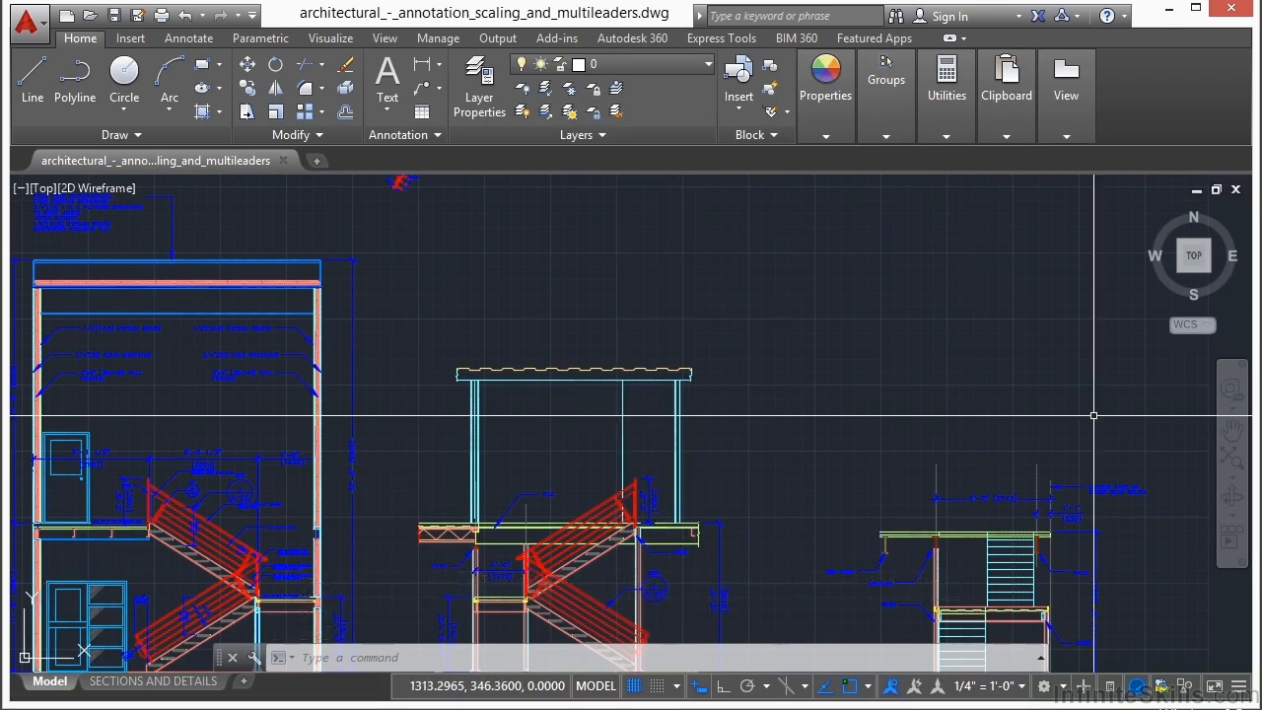
Add a new layout to the drawing and switch to it.
right_click(170, 683)
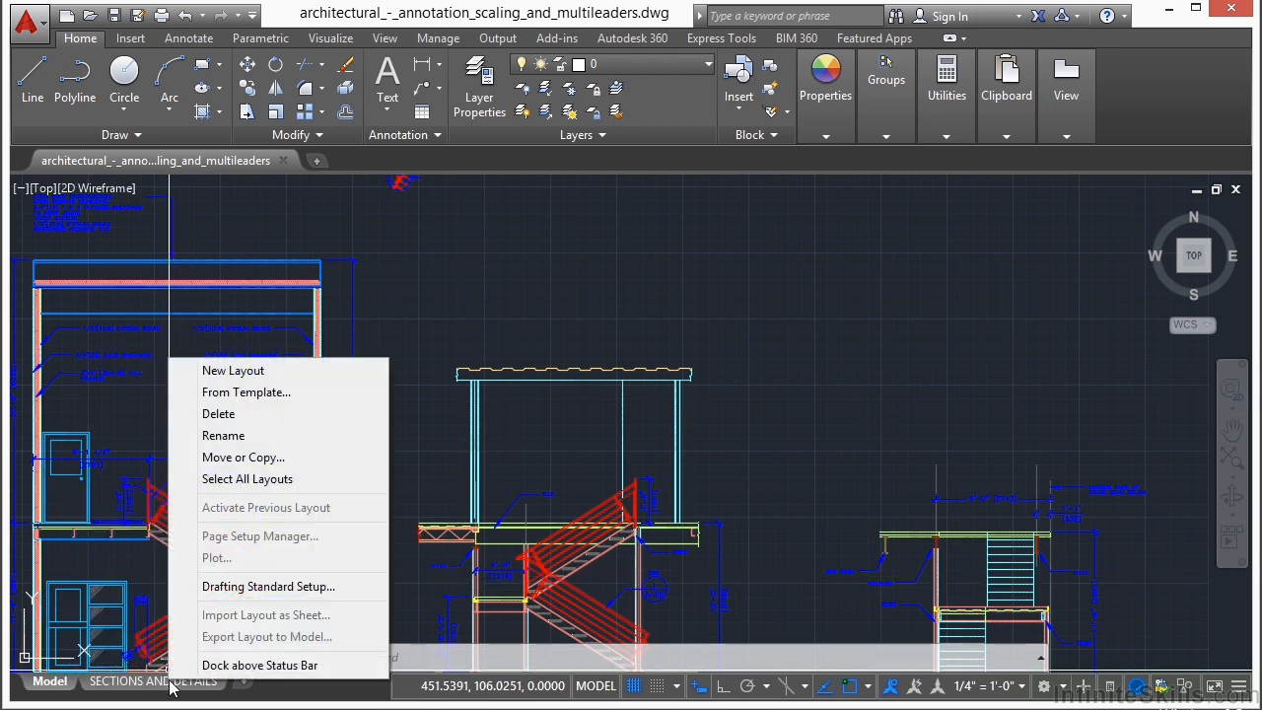
click(255, 373)
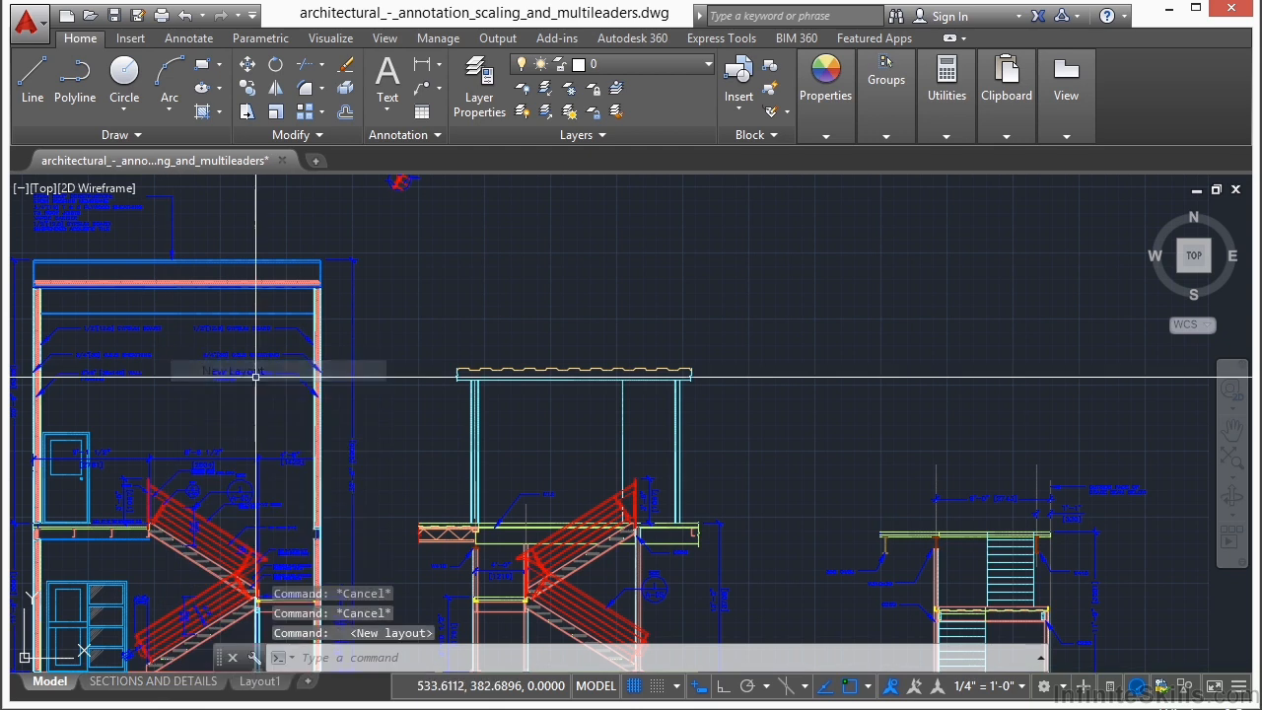
click(257, 682)
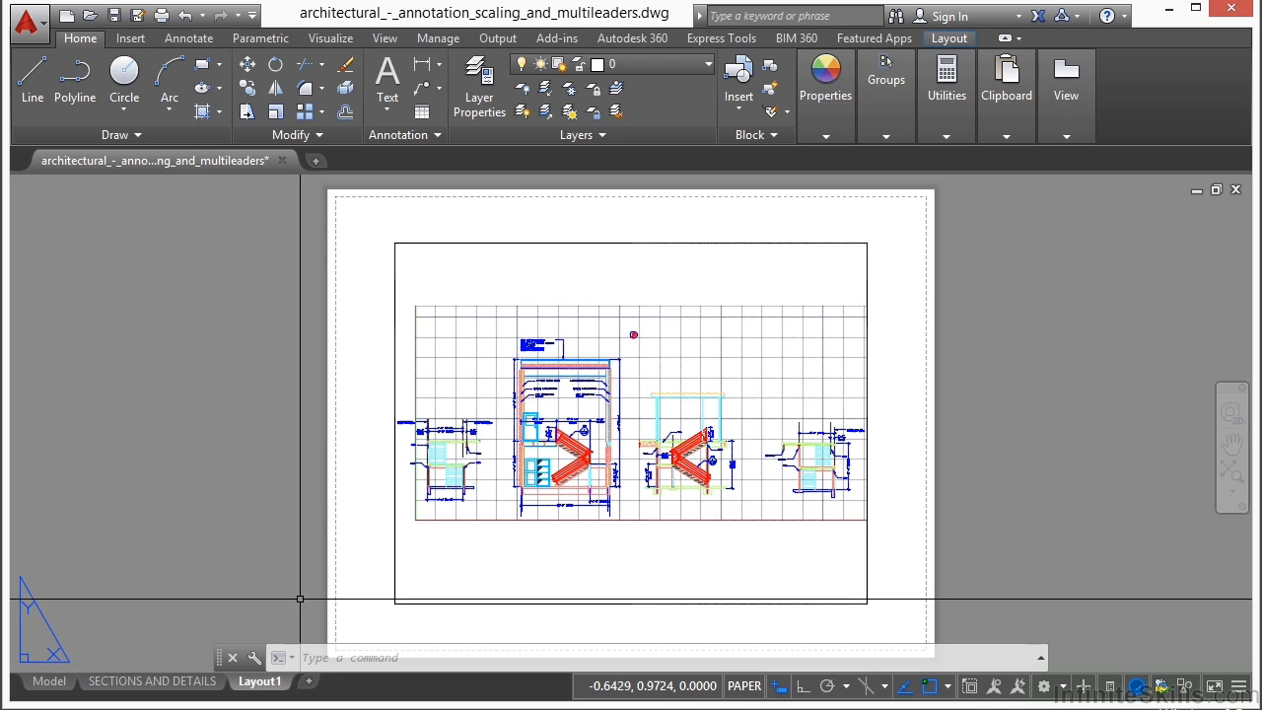
Open the Page Setup Manager for Layout1, apply the SECTIONS AND DETAILS page setup to it and reselect Layout1.
right_click(267, 682)
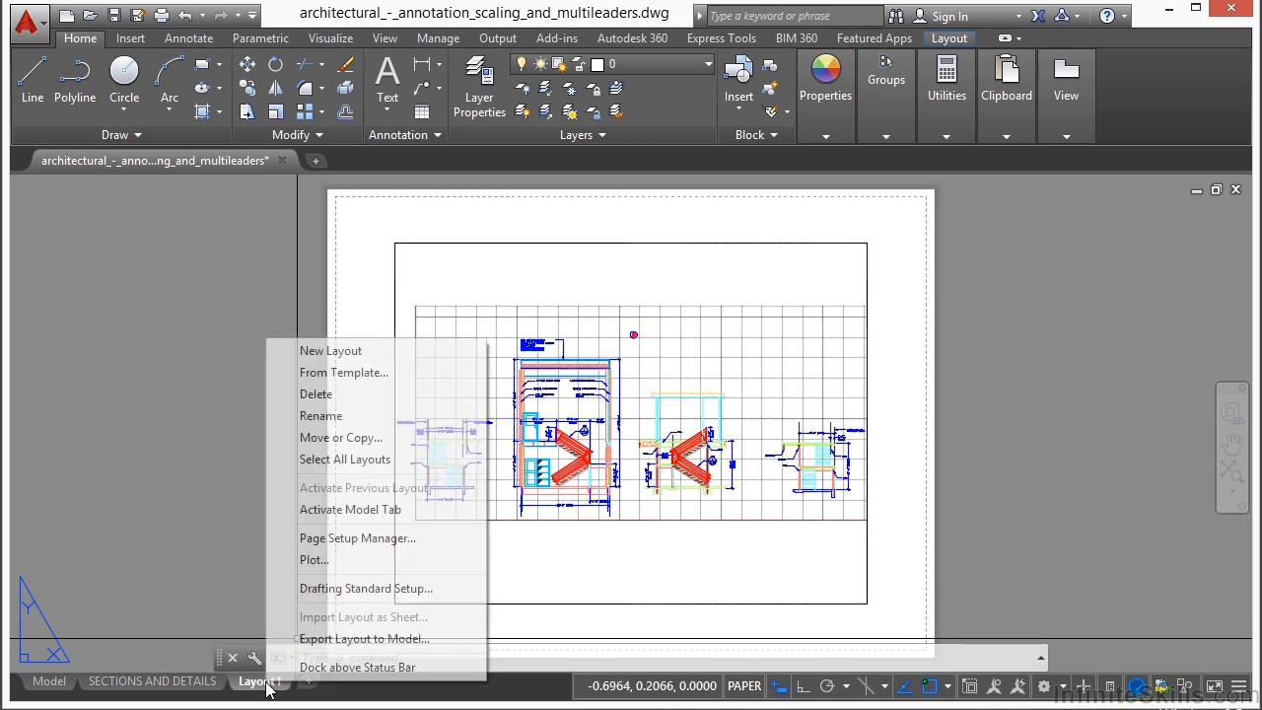
click(361, 539)
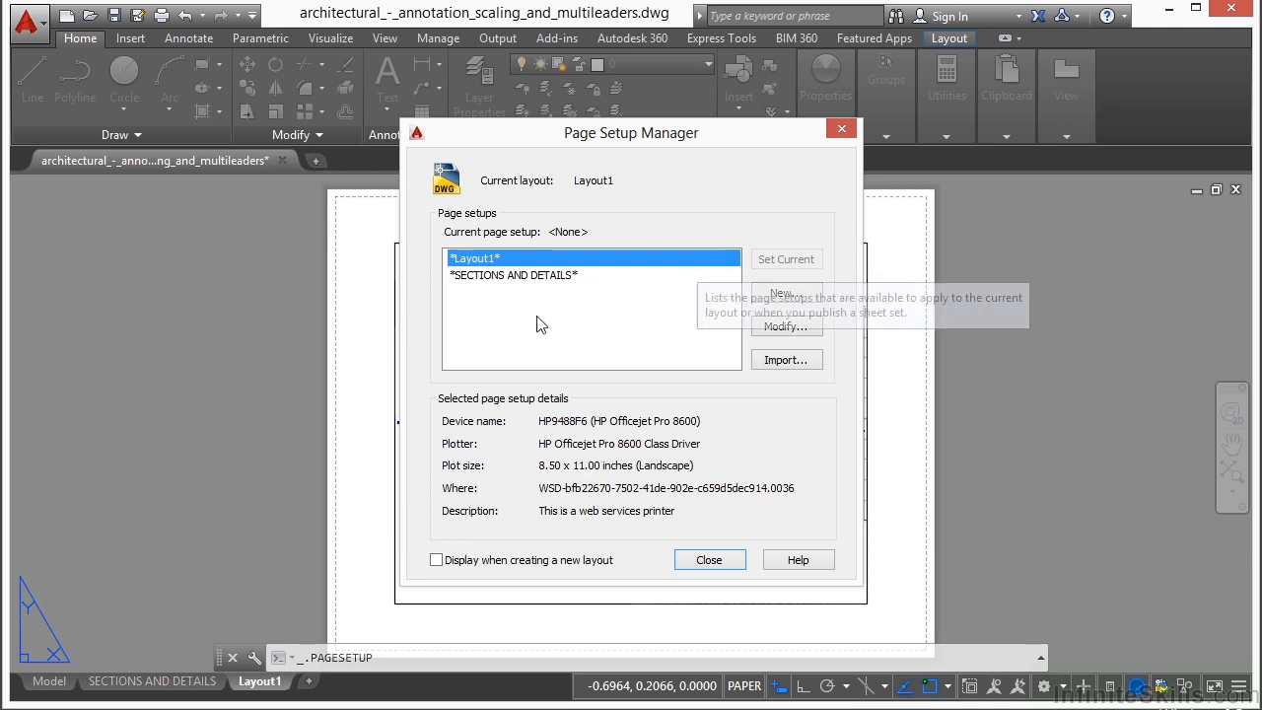
click(481, 278)
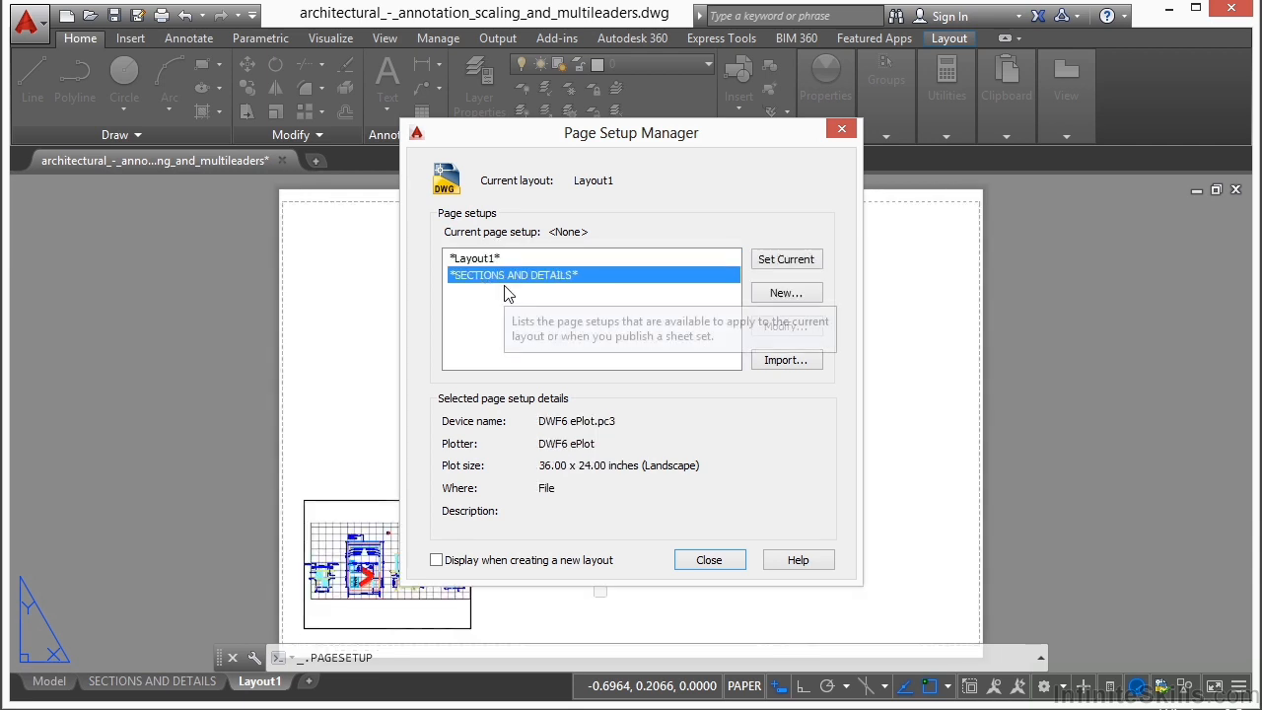
click(483, 259)
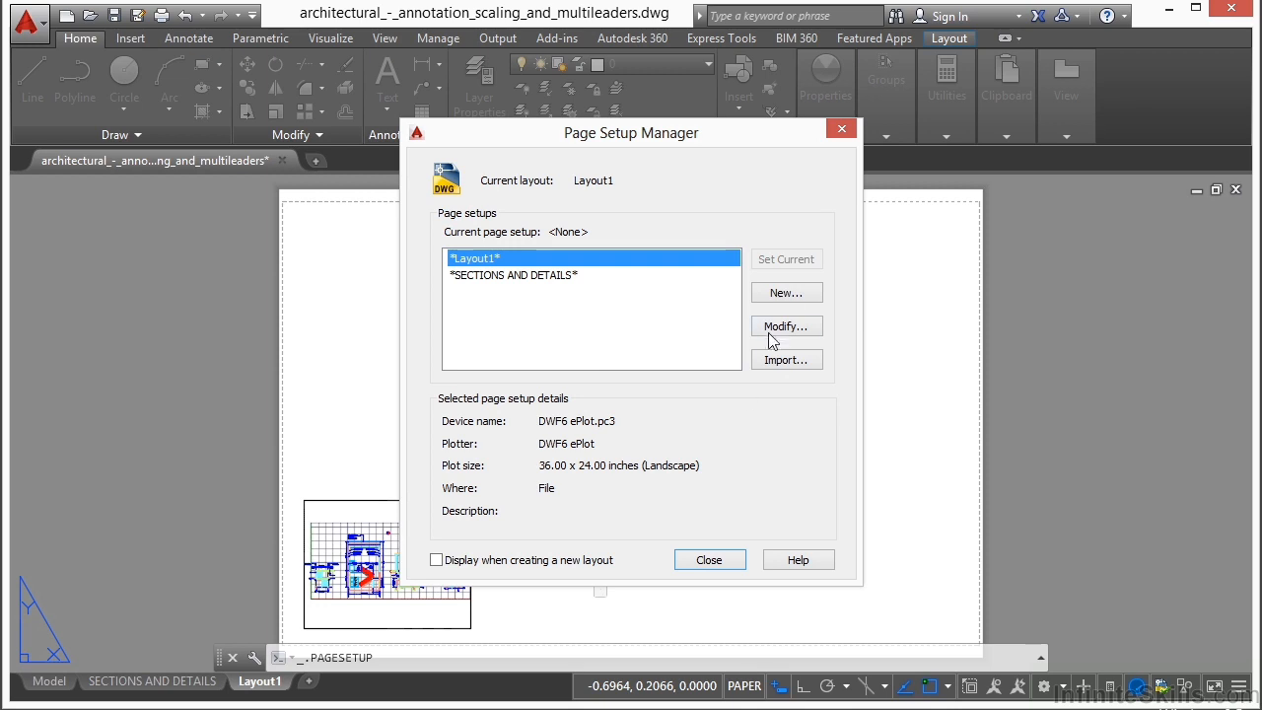
Create a new page setup named Page Setup Example that starts with the Layout1 settings.
click(795, 295)
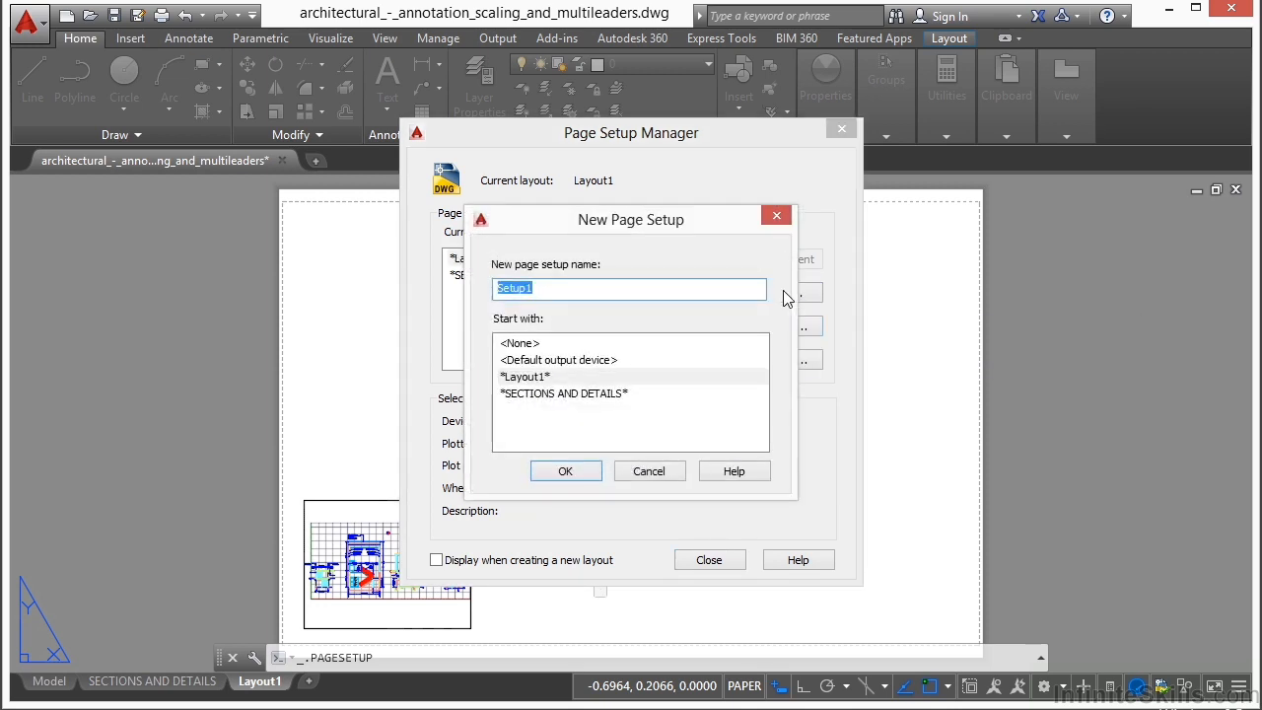
text(Page Setup Example)
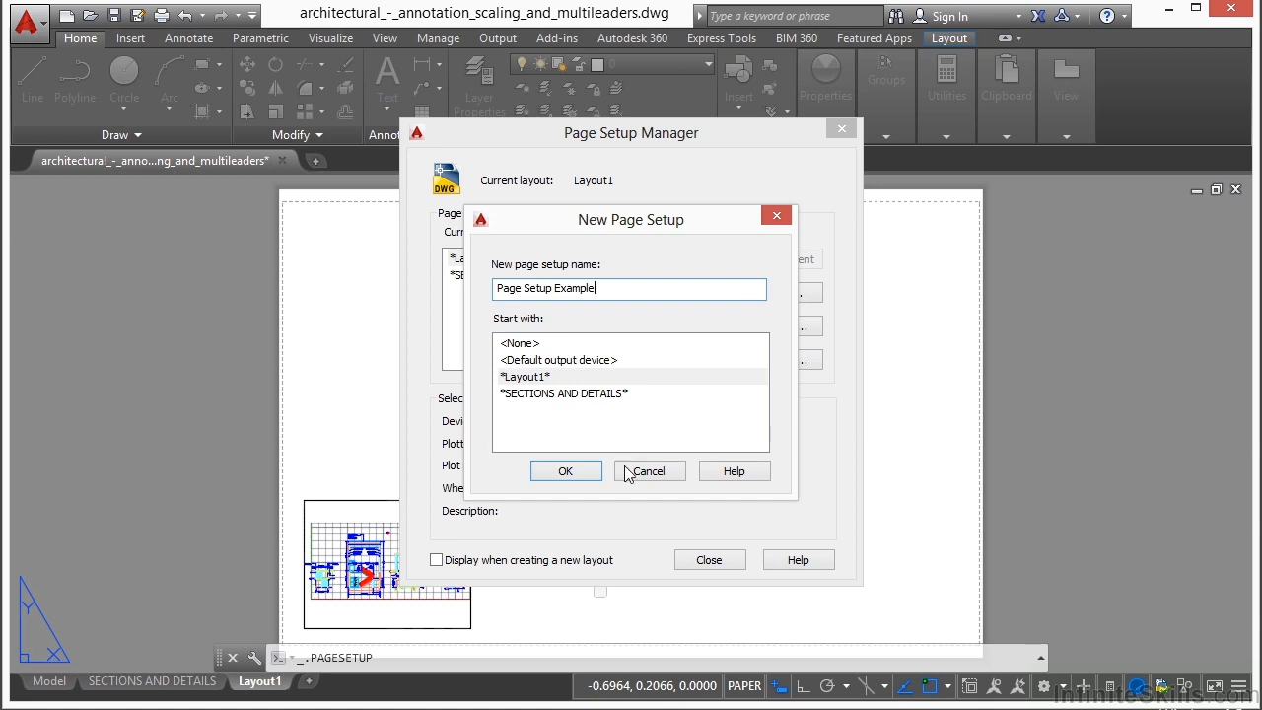
click(566, 473)
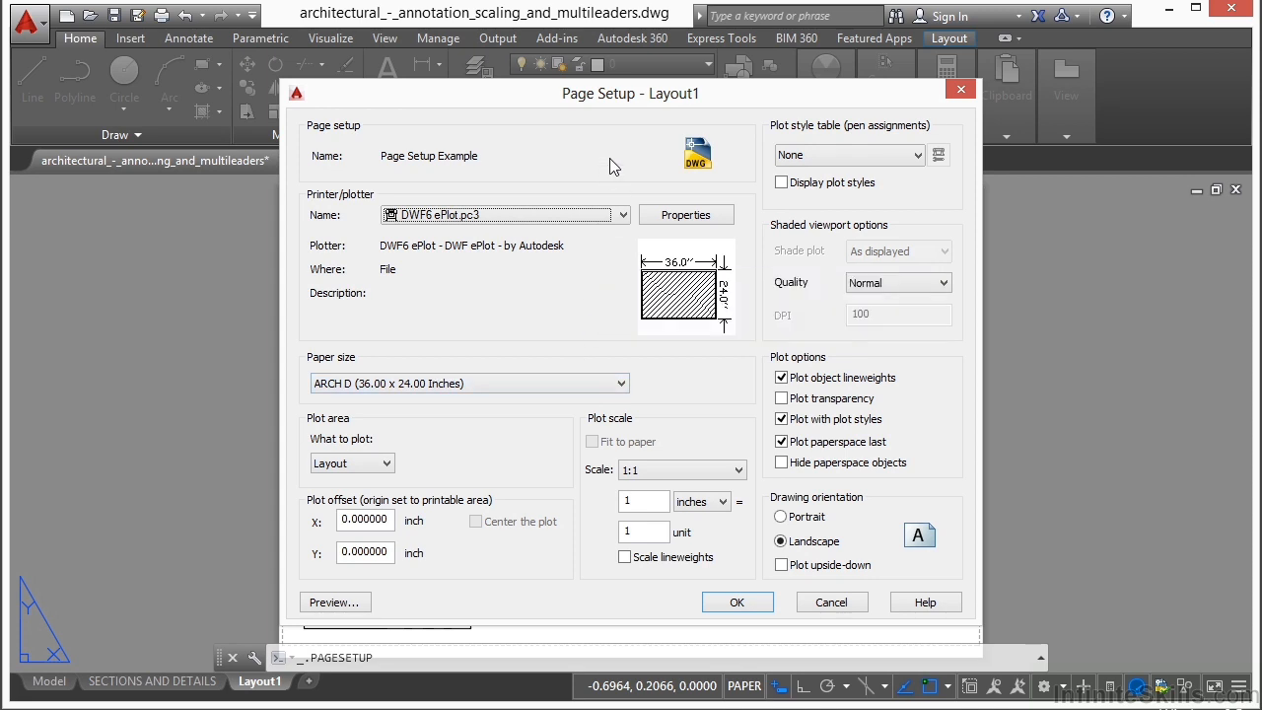
Set the page setup's printer to HP9488F6 (HP Officejet Pro 8600) and accept its default paper size.
click(618, 188)
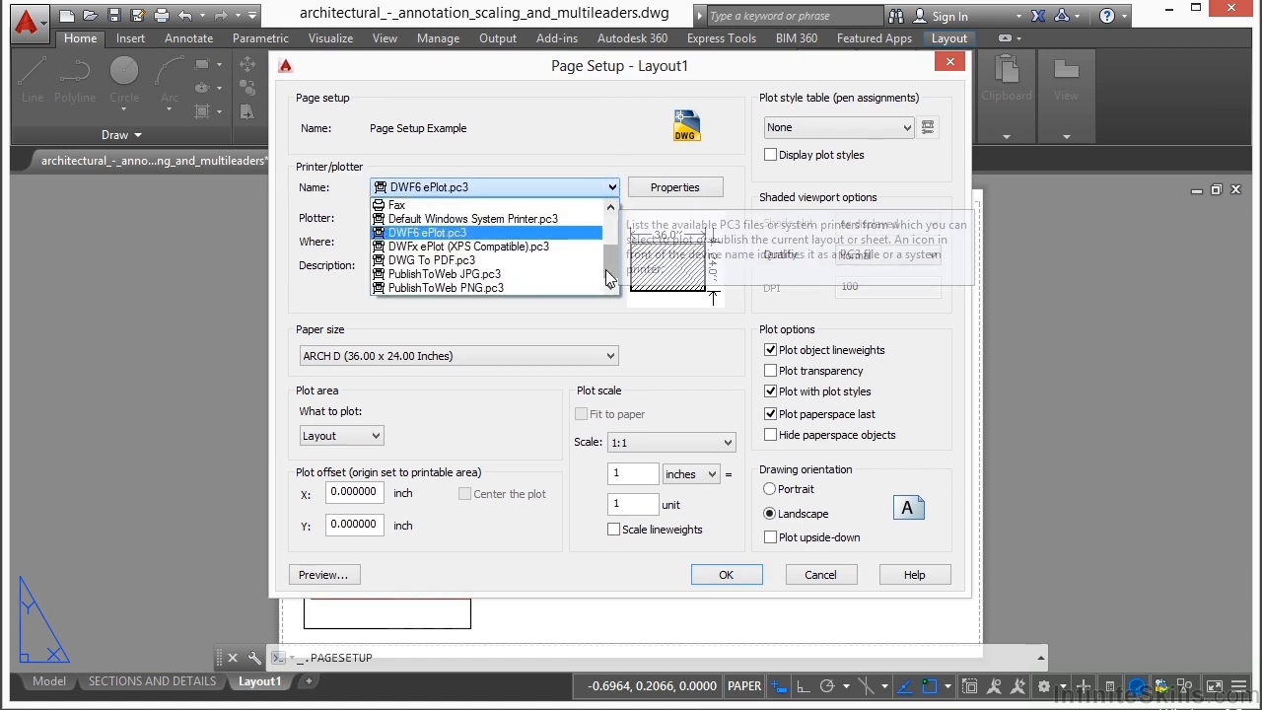
drag(613, 269, 615, 237)
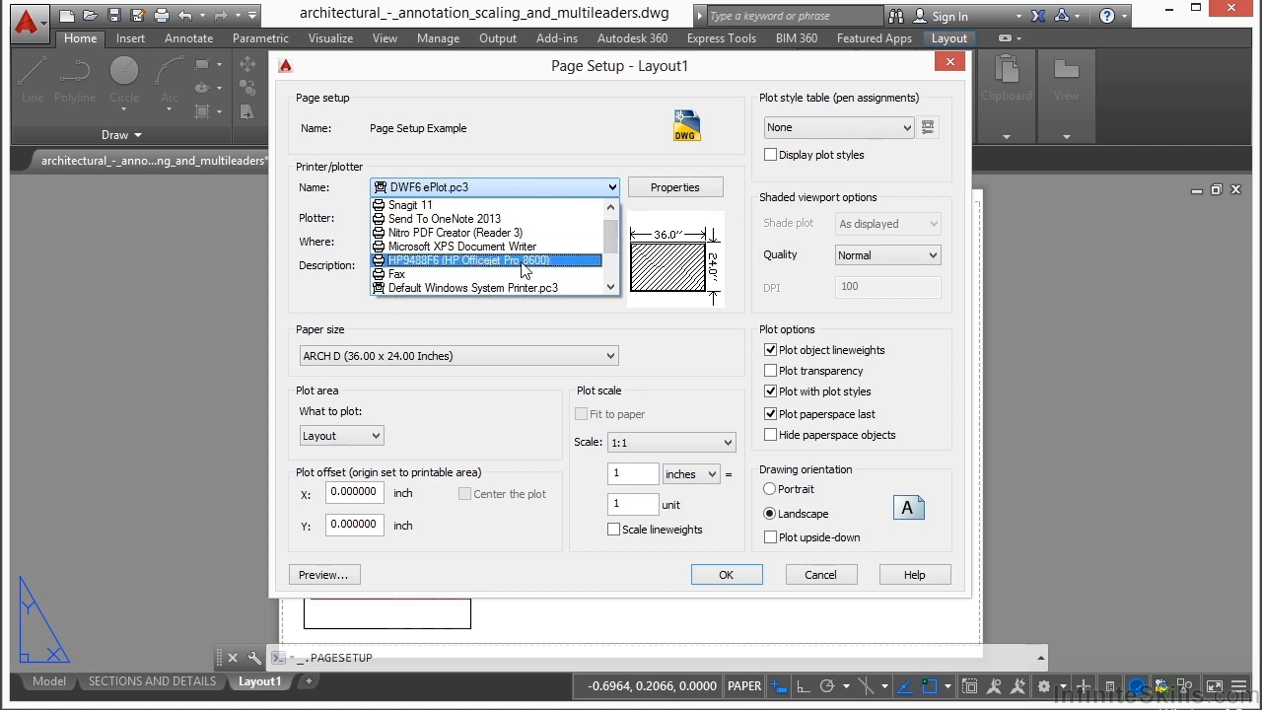
click(474, 264)
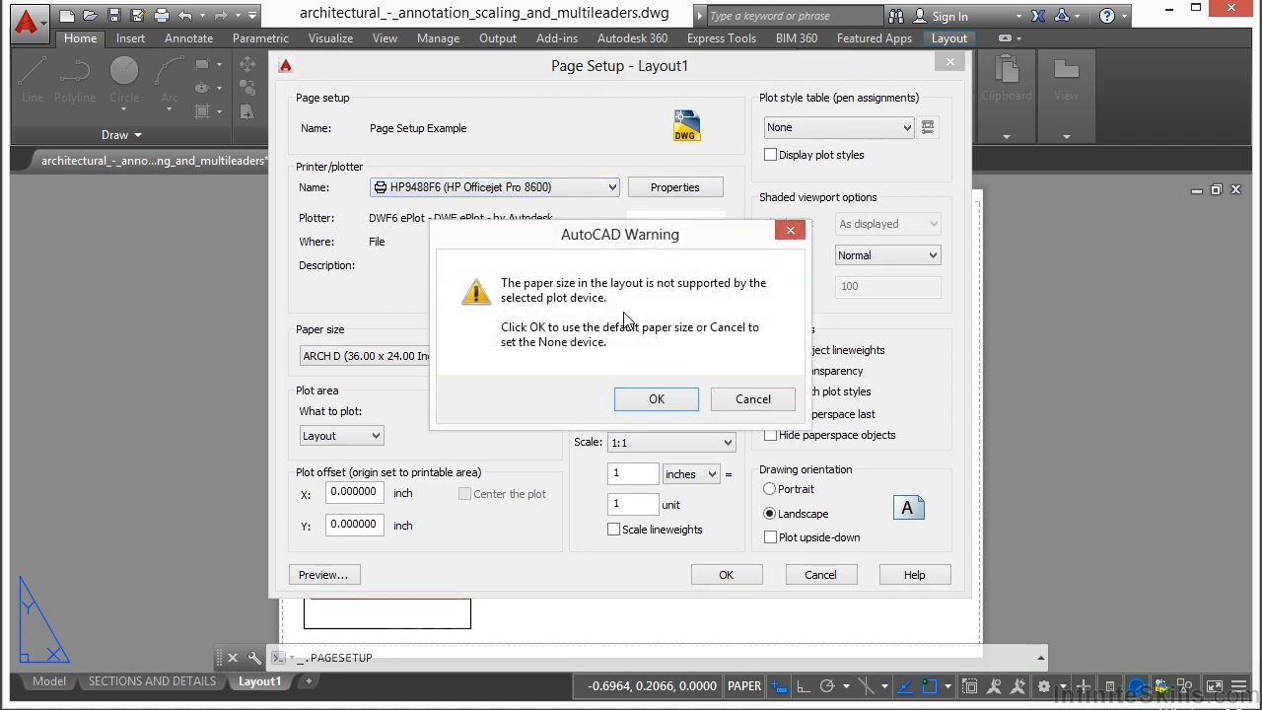
click(655, 399)
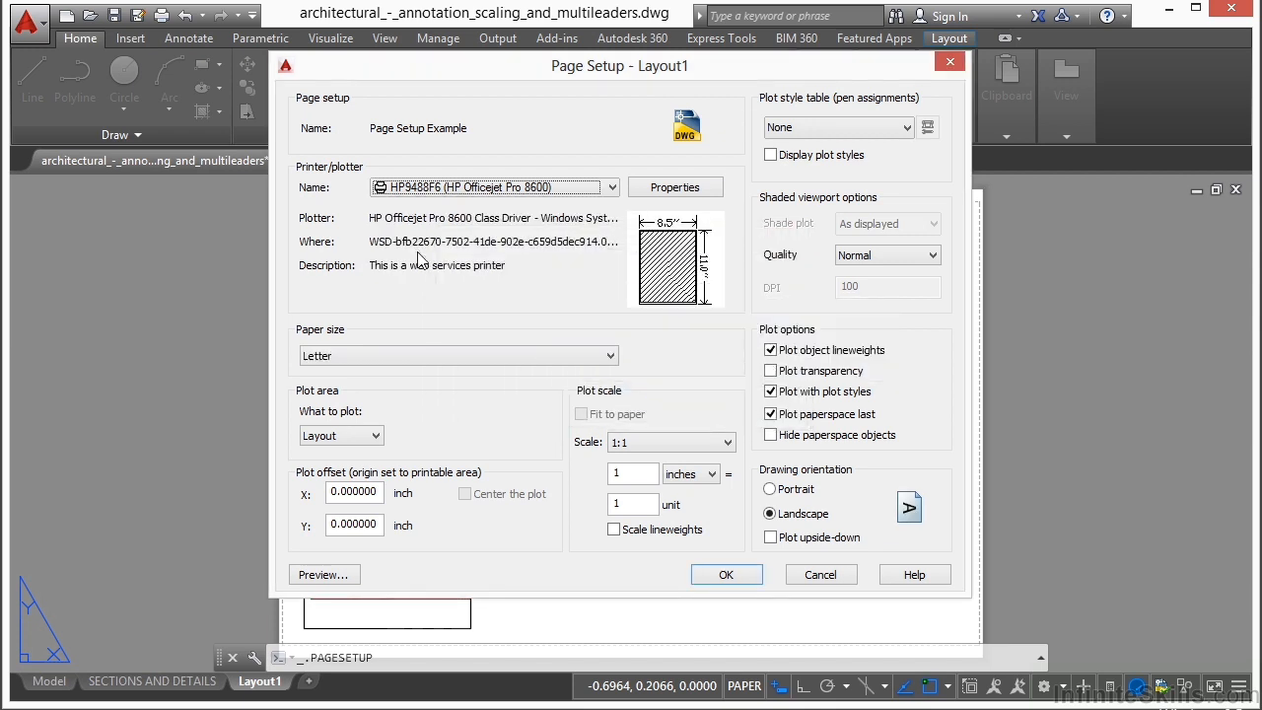
Keep Letter as the page setup's paper size and set its plot area to Extents.
click(612, 356)
click(340, 340)
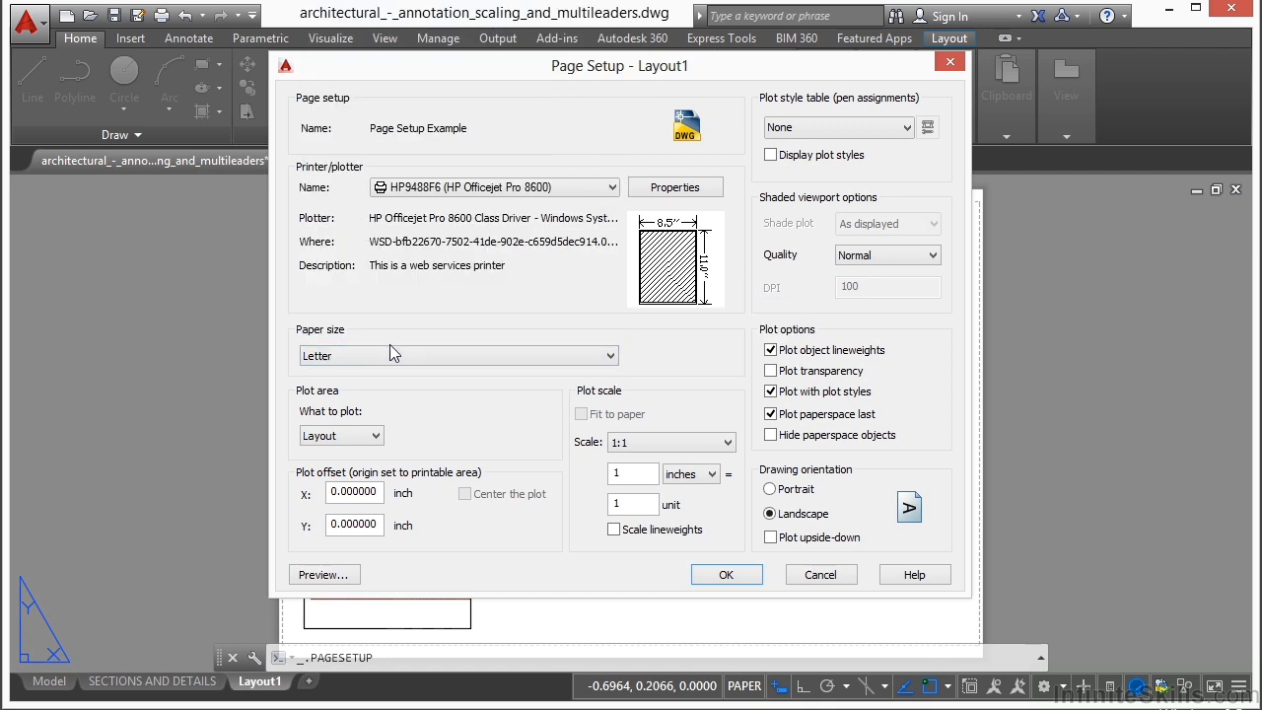
click(379, 435)
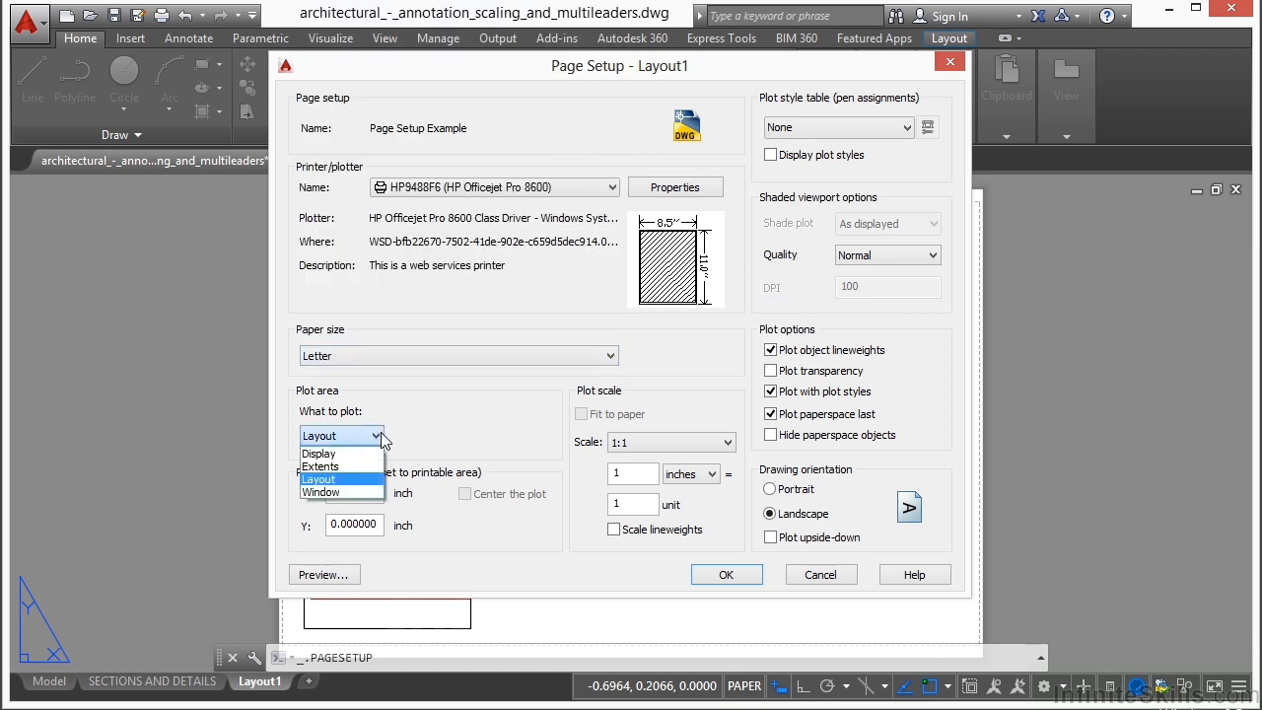
click(359, 469)
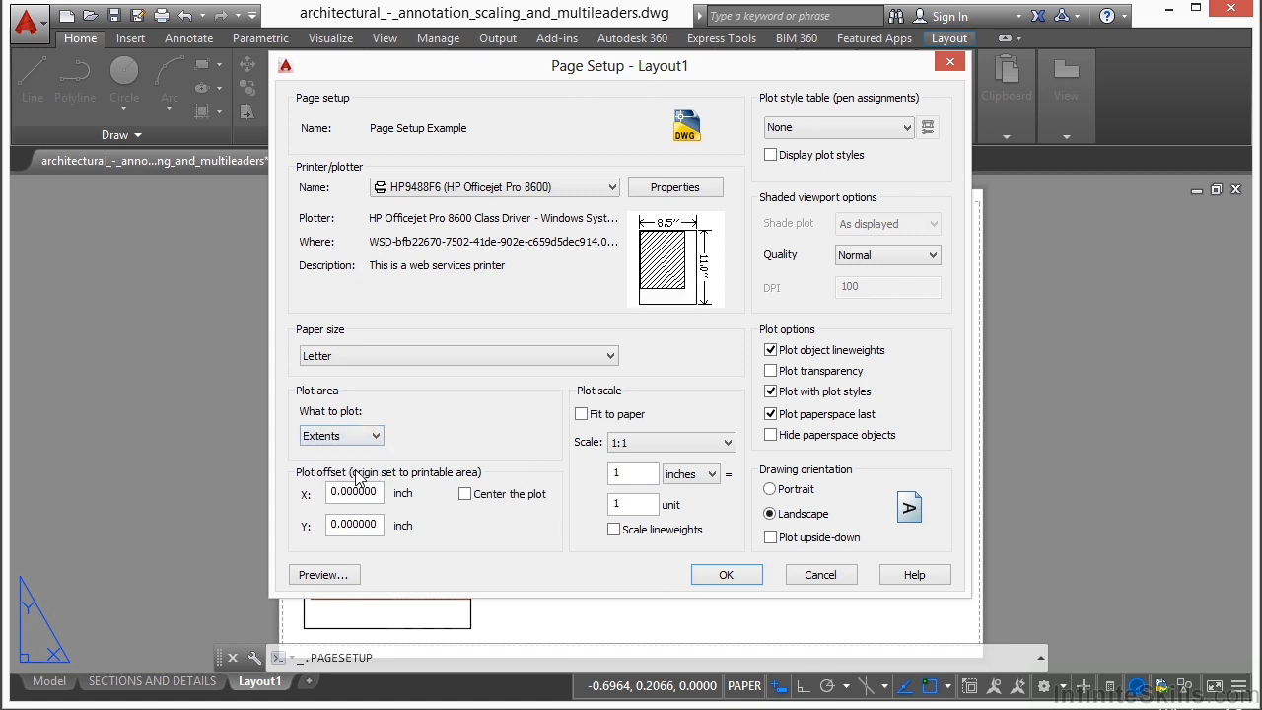
Center the plot on the page and fit its scale to the paper for Page Setup Example.
click(465, 495)
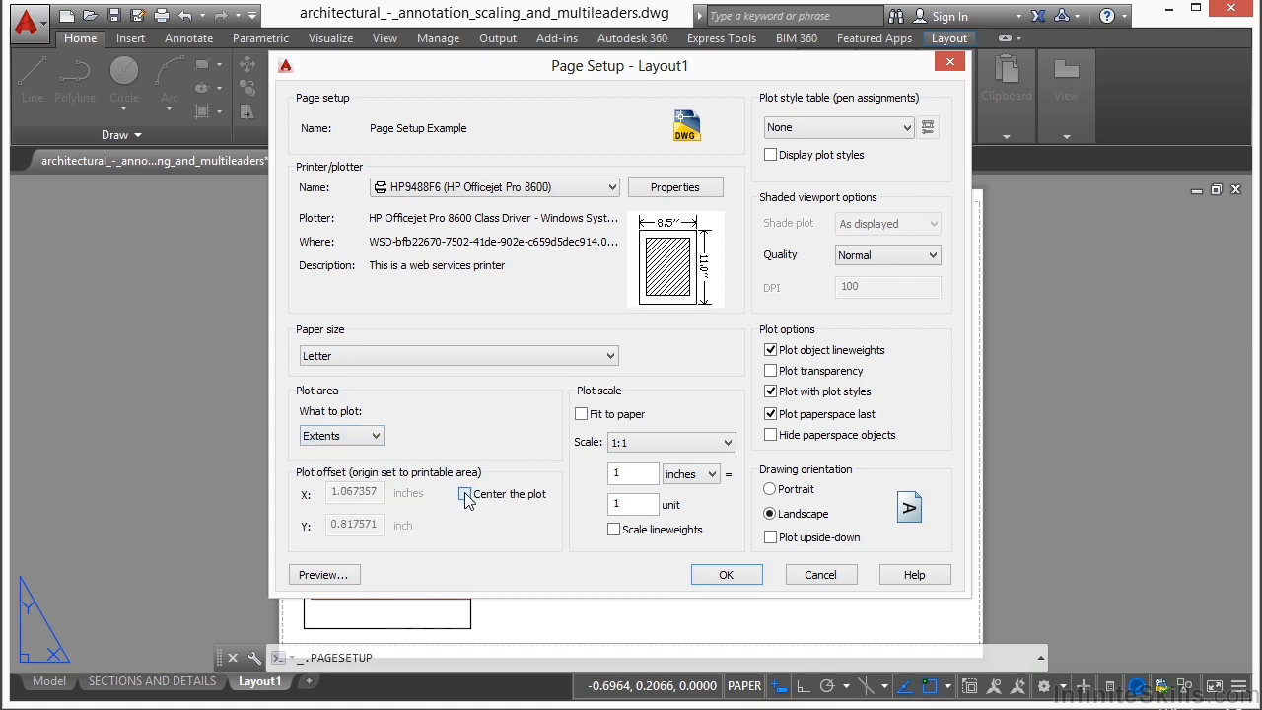
click(580, 415)
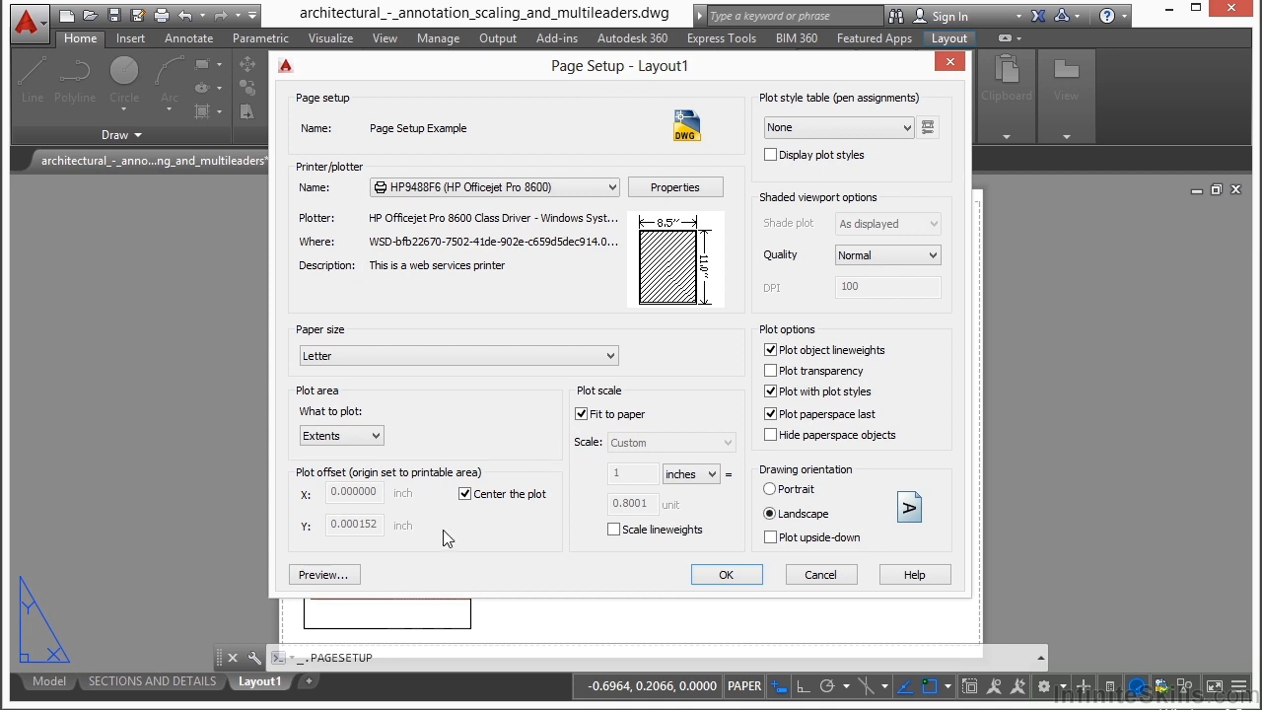
Preview the plot of Page Setup Example, inspect the drawing up close and as a whole sheet, and exit the preview.
click(345, 580)
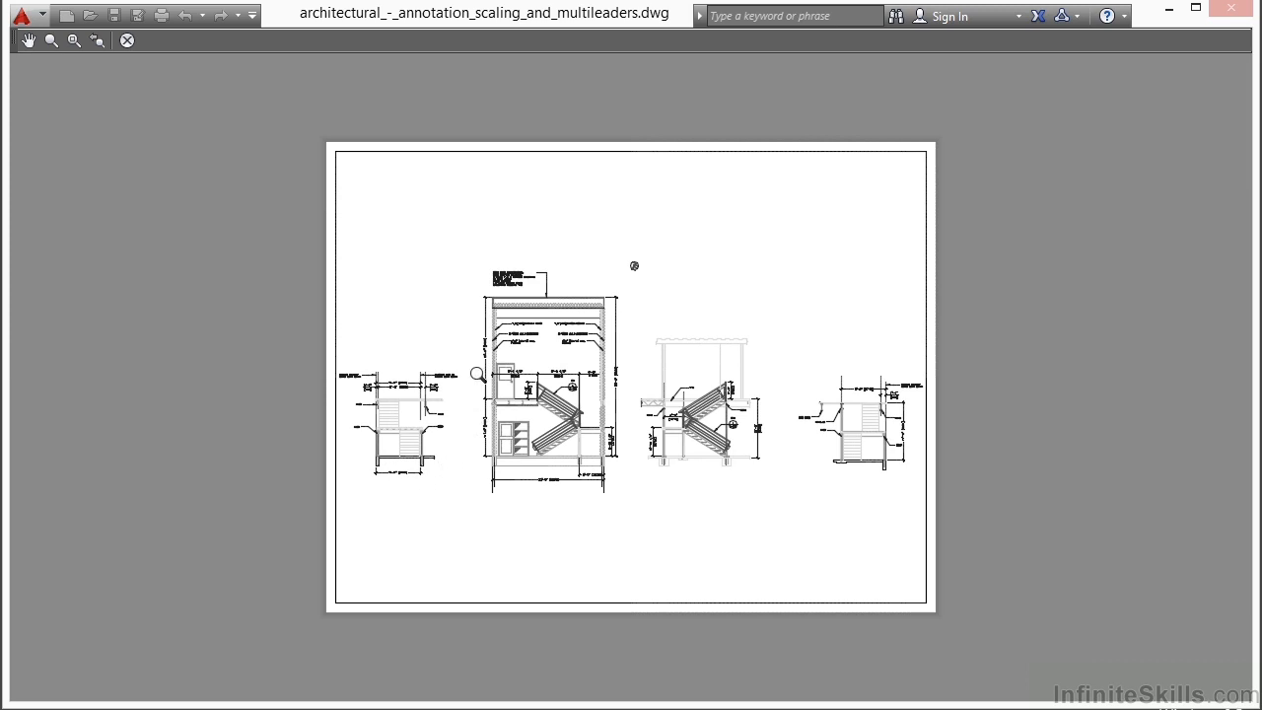
scroll(443, 382, up, 5)
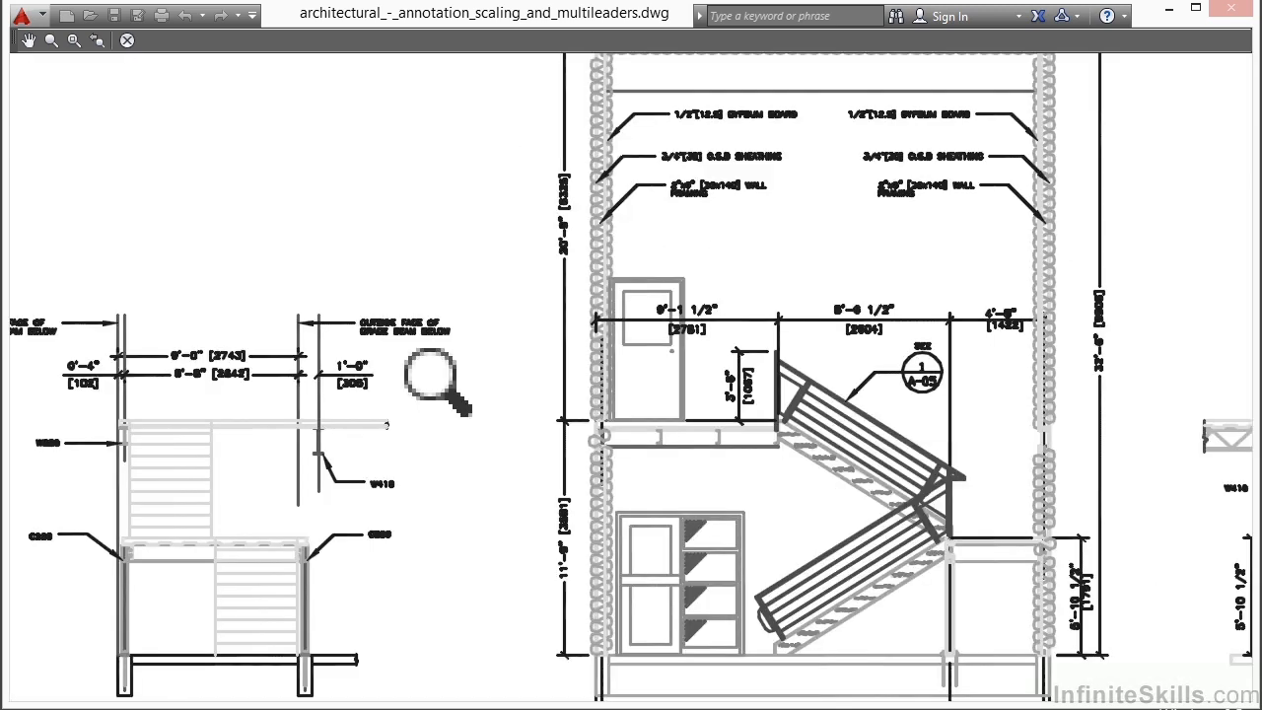
scroll(437, 380, down, 6)
middle_drag(592, 380, 560, 378)
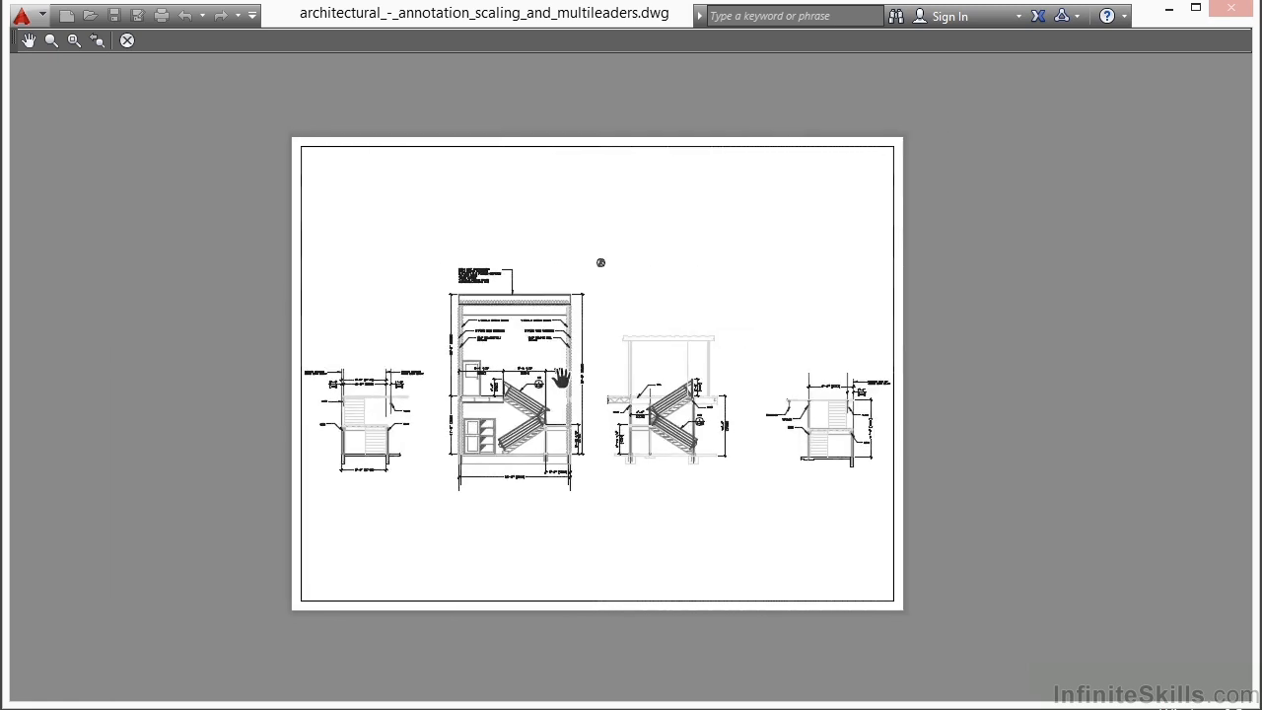
right_click(571, 378)
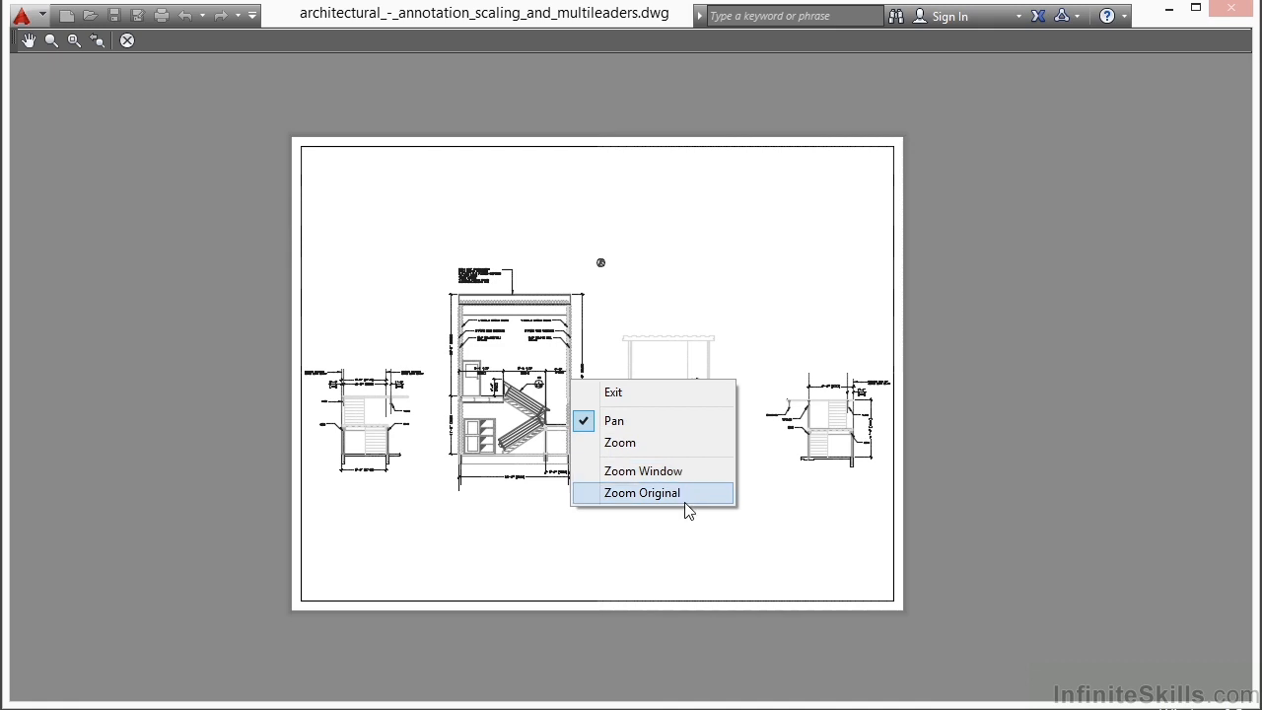
click(618, 394)
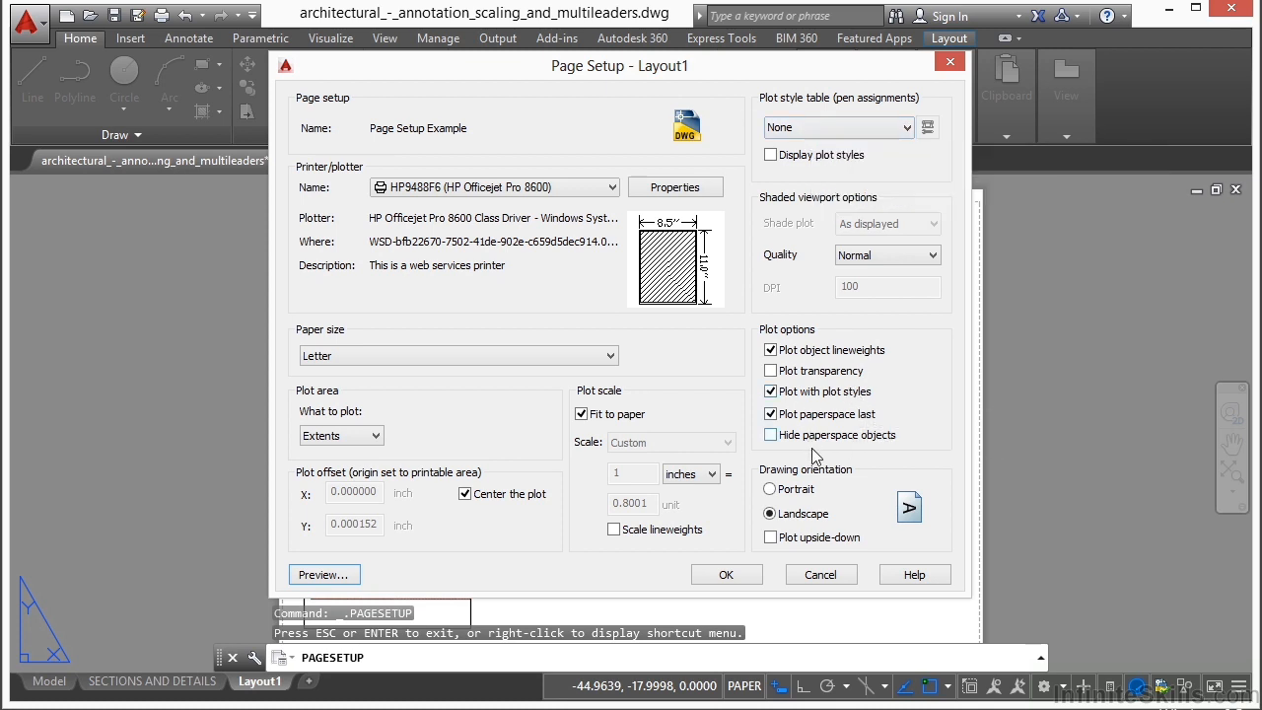
Save Page Setup Example and make it the current page setup for Layout1.
click(727, 576)
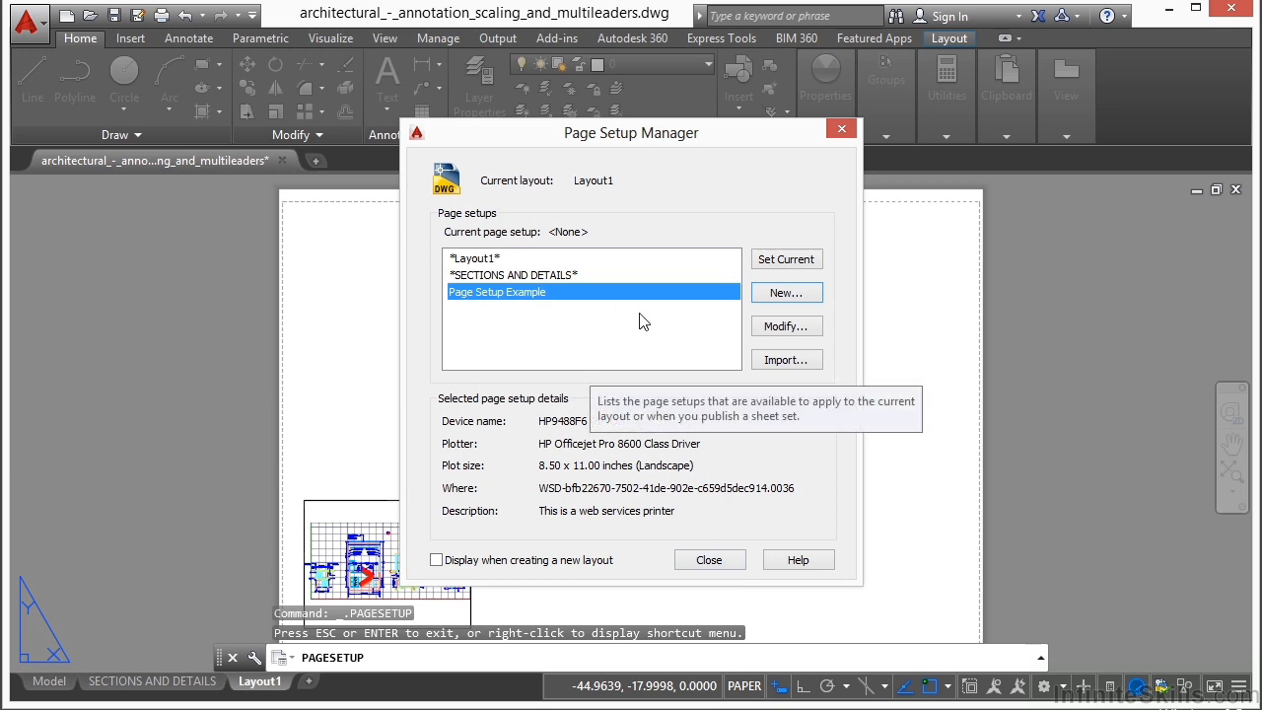
click(522, 294)
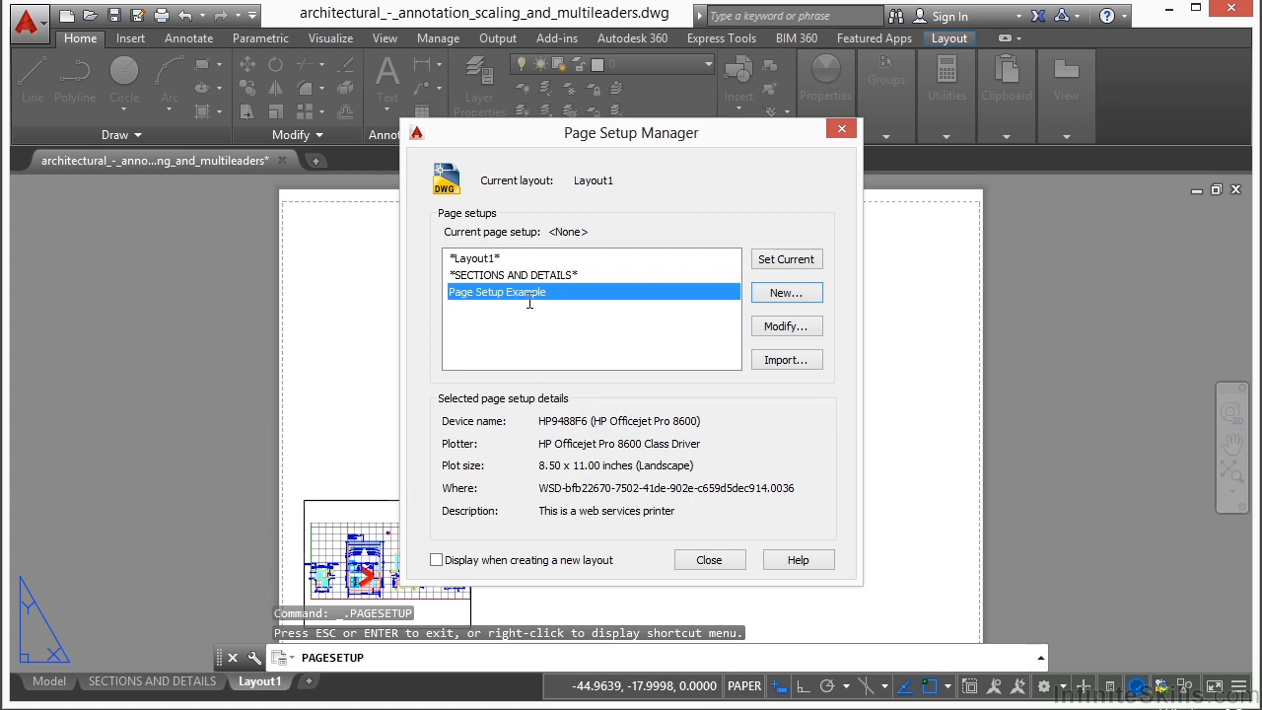
click(795, 261)
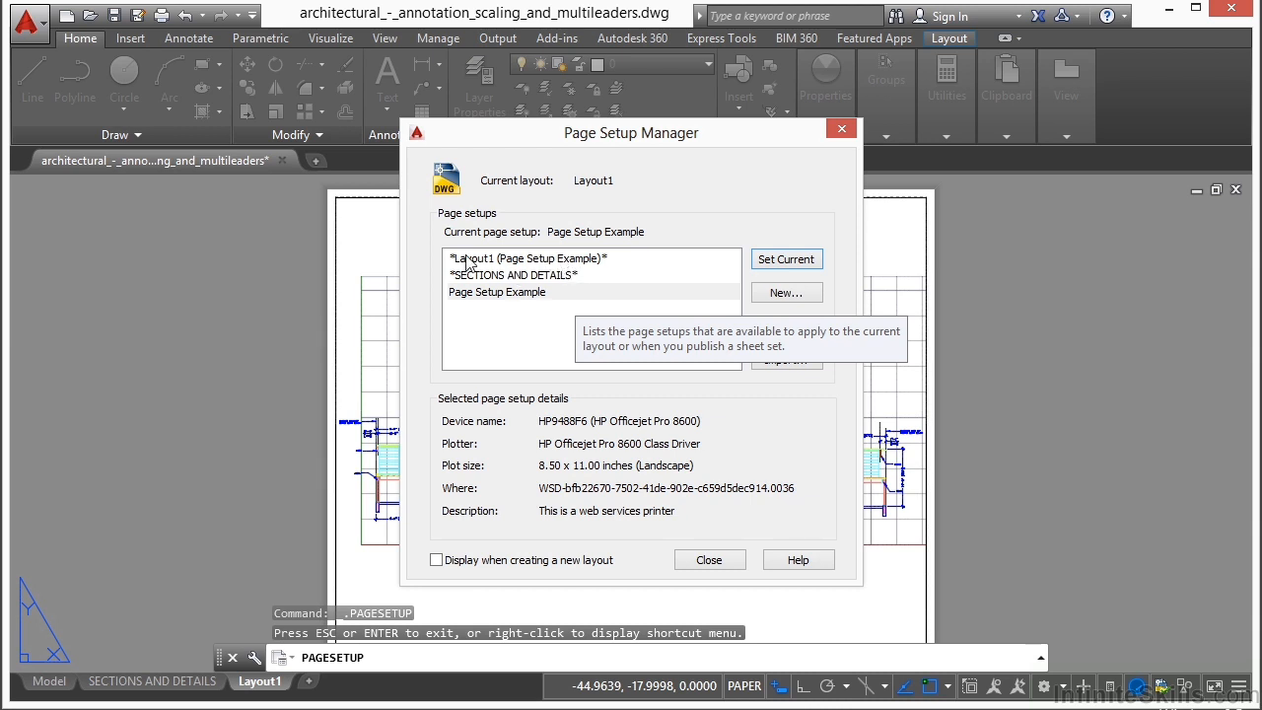
click(498, 278)
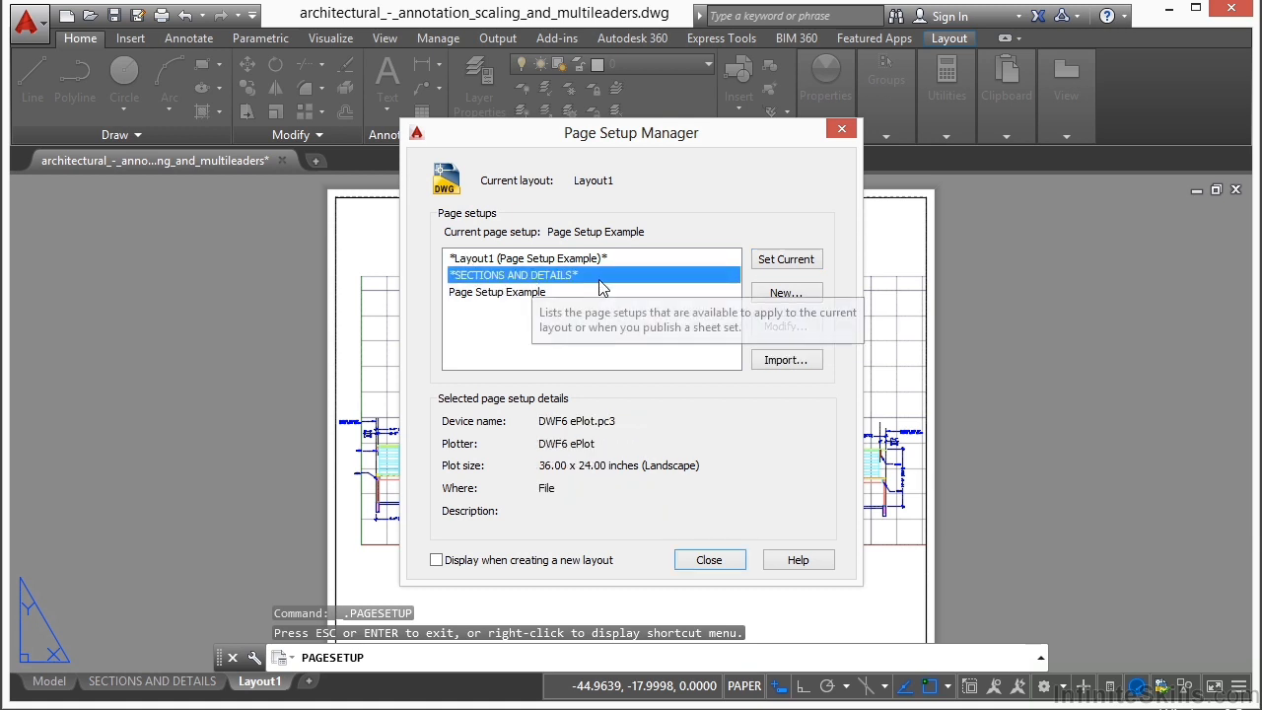
click(480, 298)
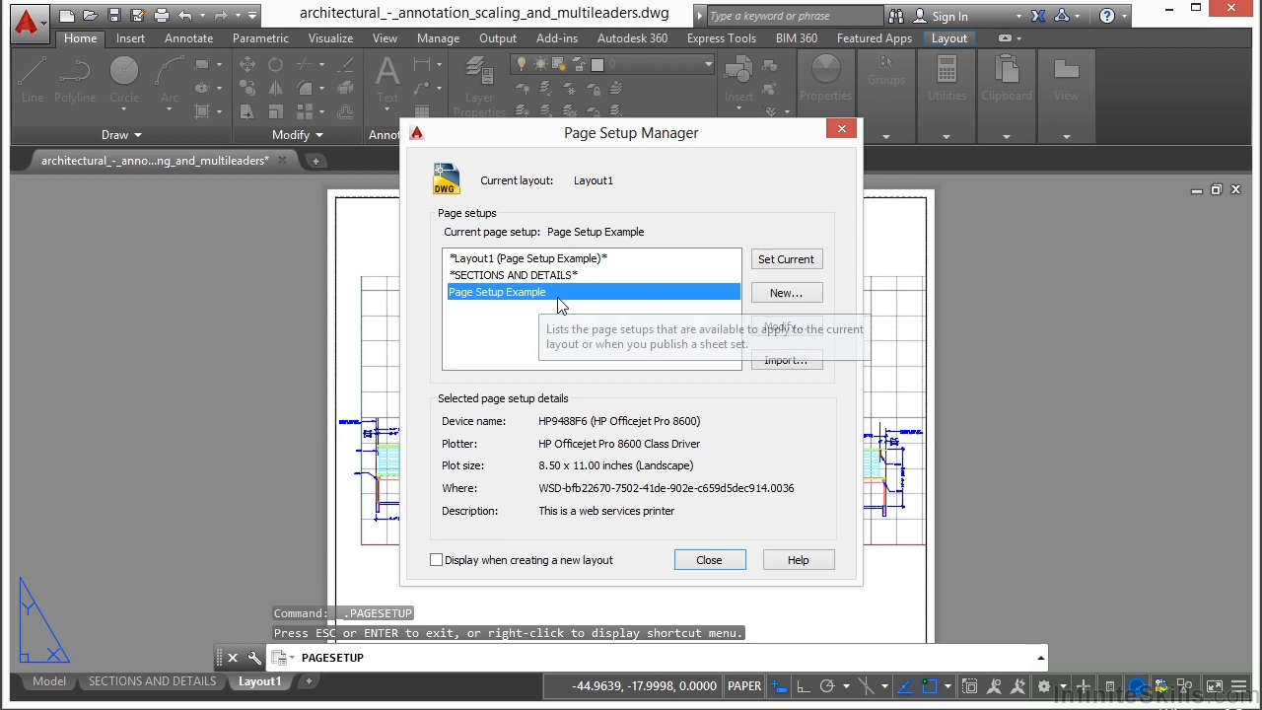
click(800, 292)
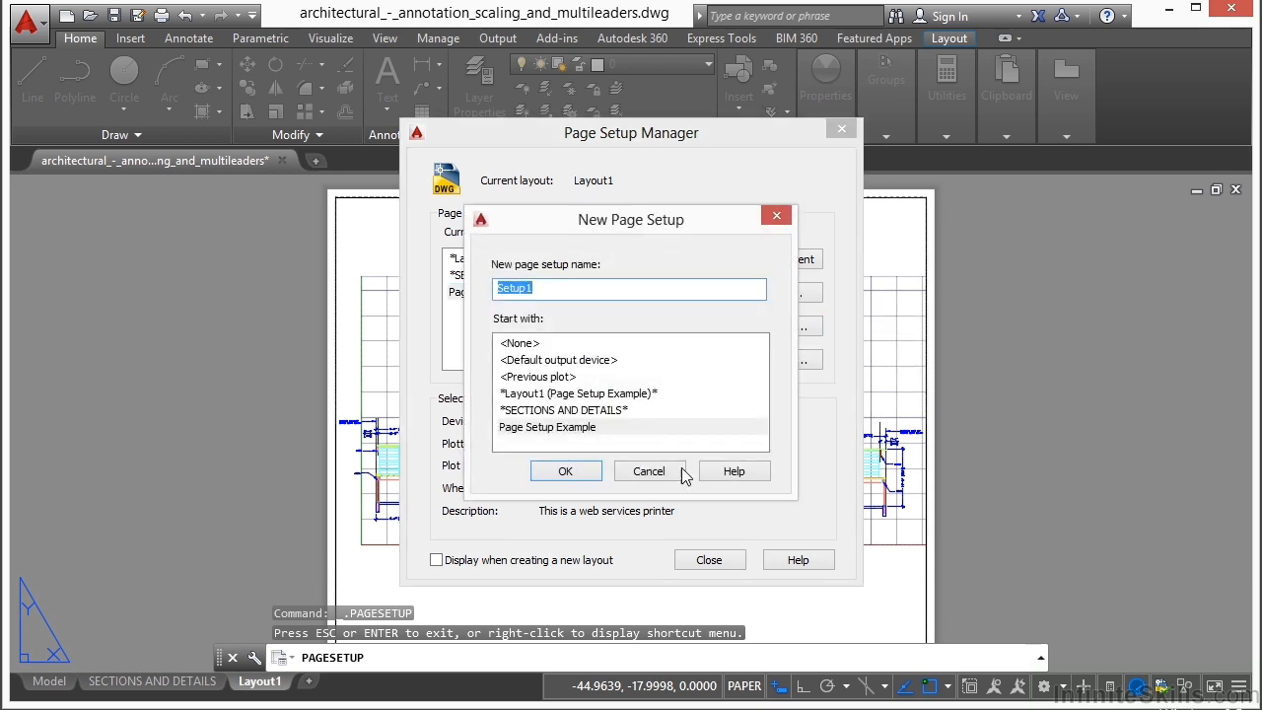
click(649, 470)
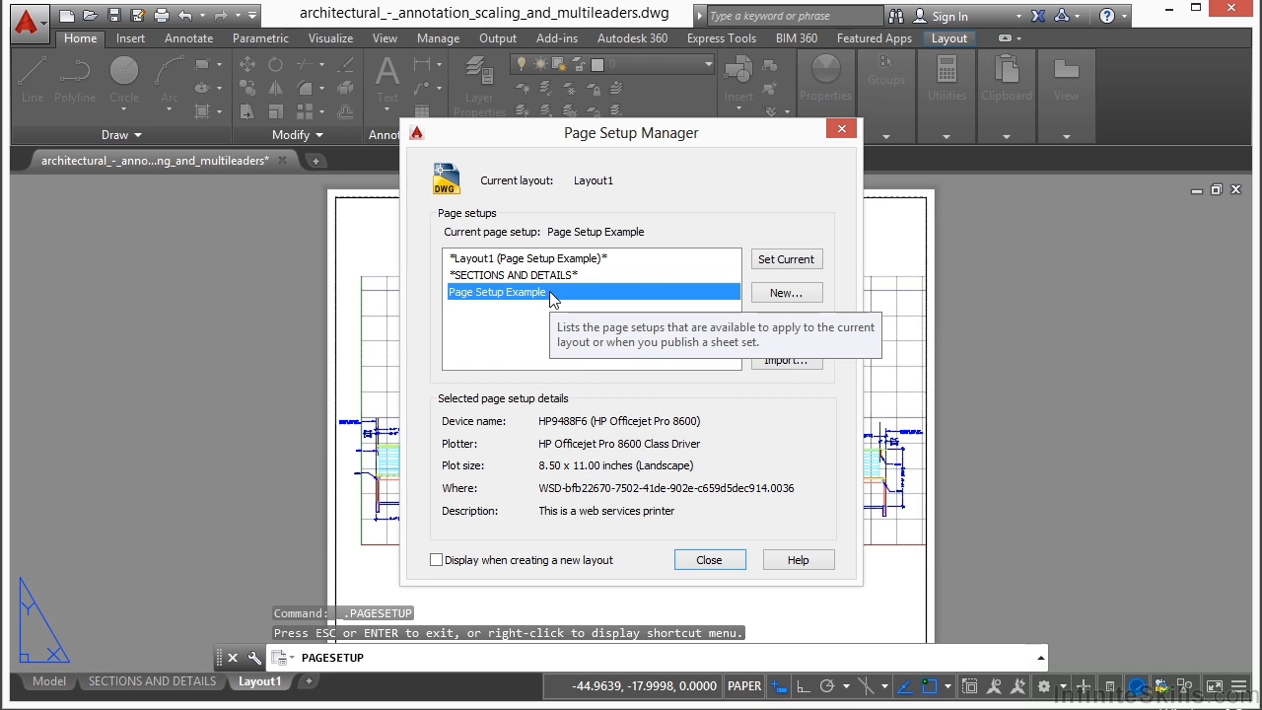
Create a new page setup named PDF 24x36 that starts with the Page Setup Example settings.
click(768, 301)
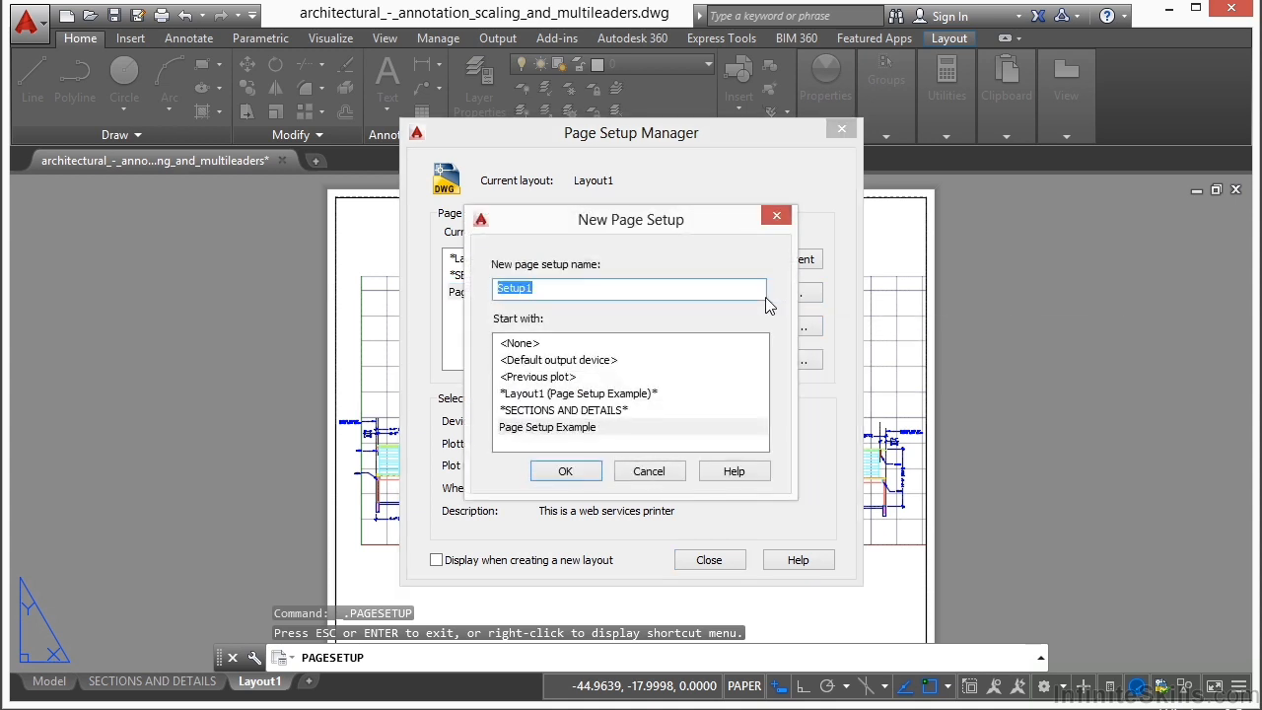
text(PDF 24x36)
click(566, 472)
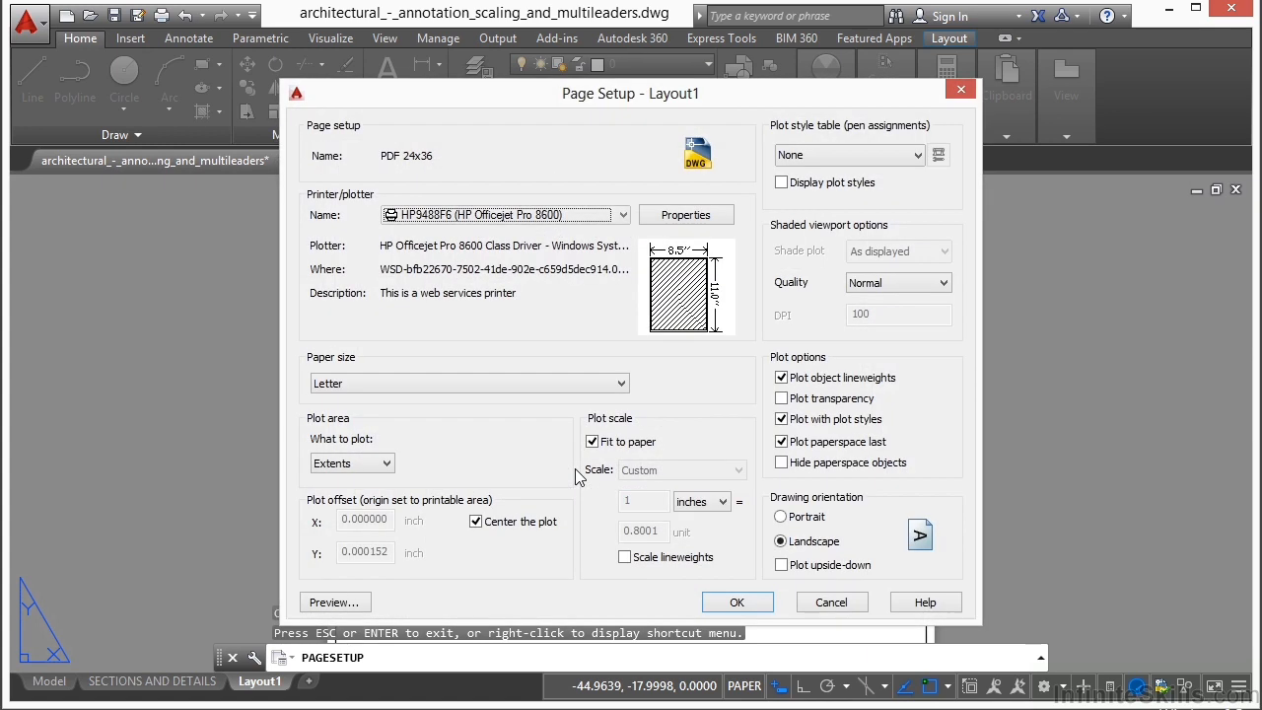
Set the printer of the PDF 24x36 page setup to DWG To PDF.pc3.
click(625, 217)
click(626, 216)
click(627, 216)
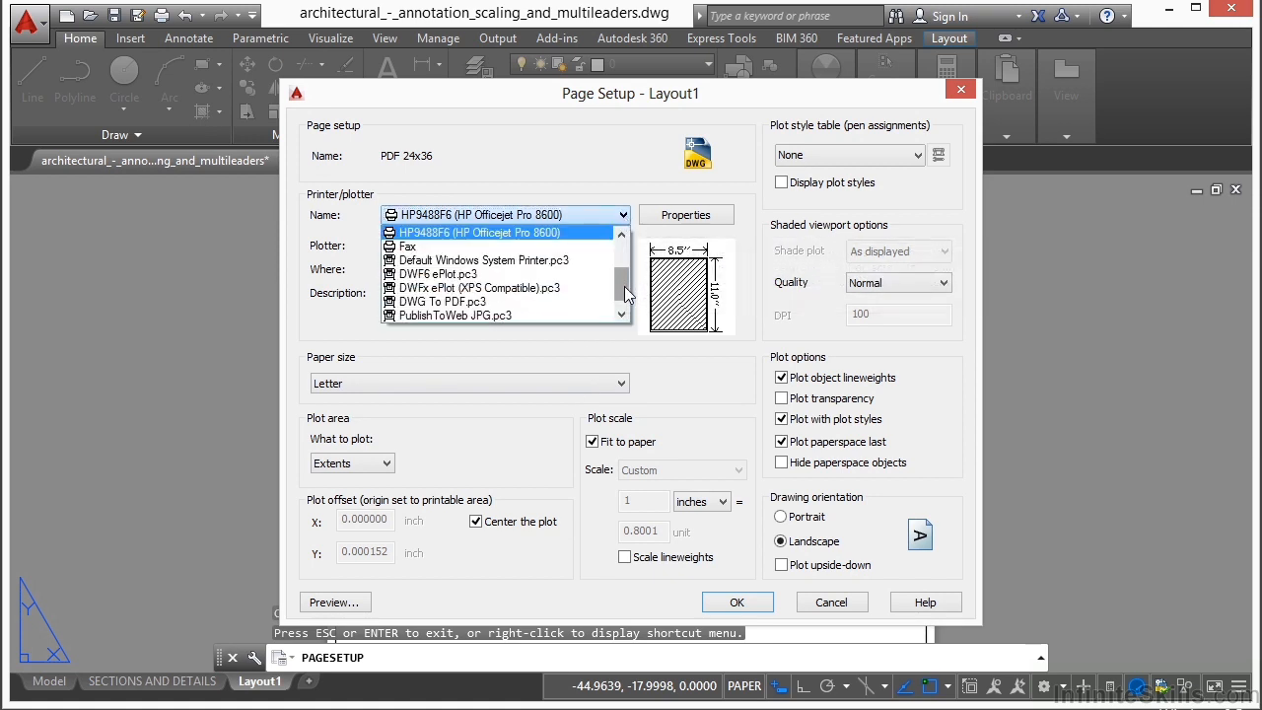
drag(624, 286, 630, 252)
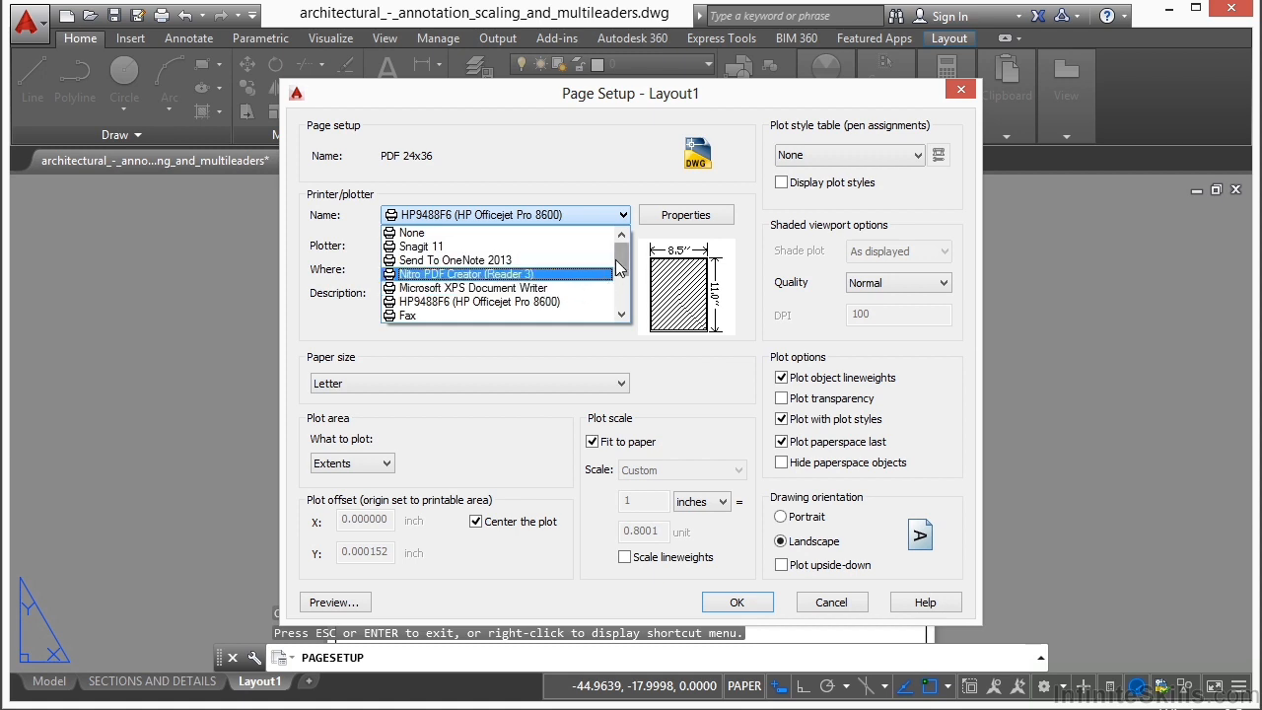
click(621, 315)
click(621, 315)
click(621, 315)
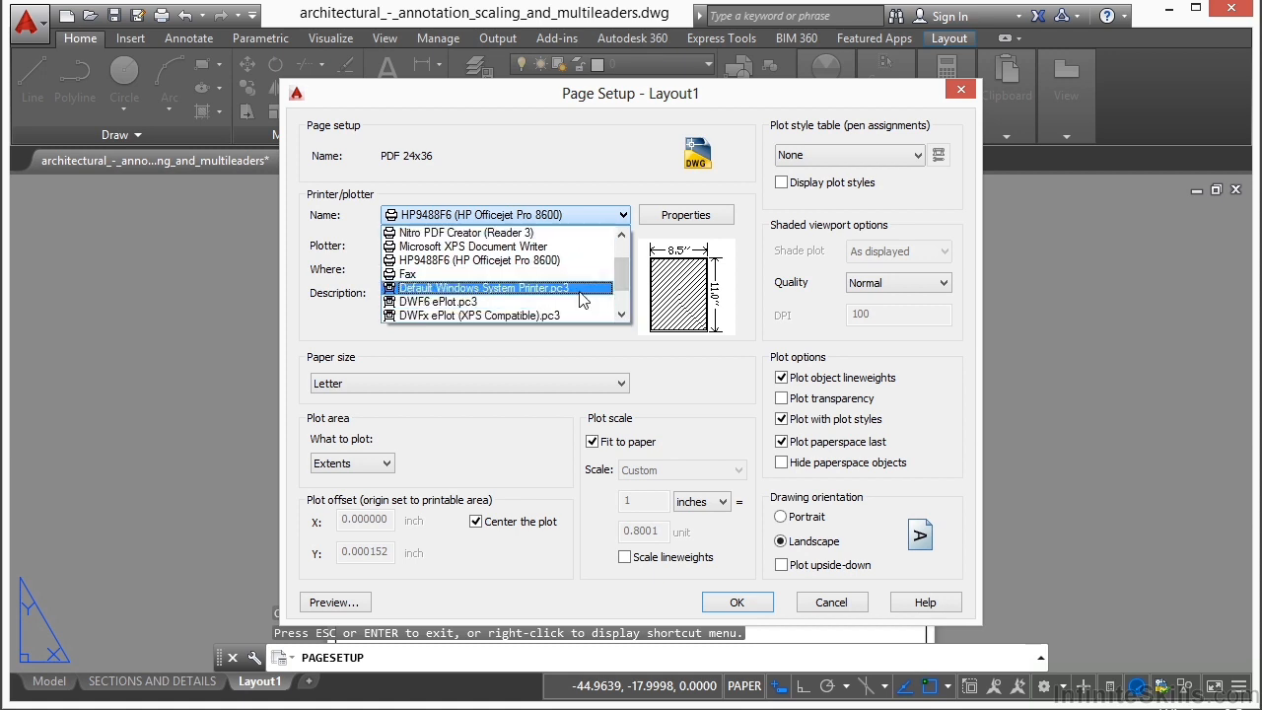
drag(621, 273, 621, 303)
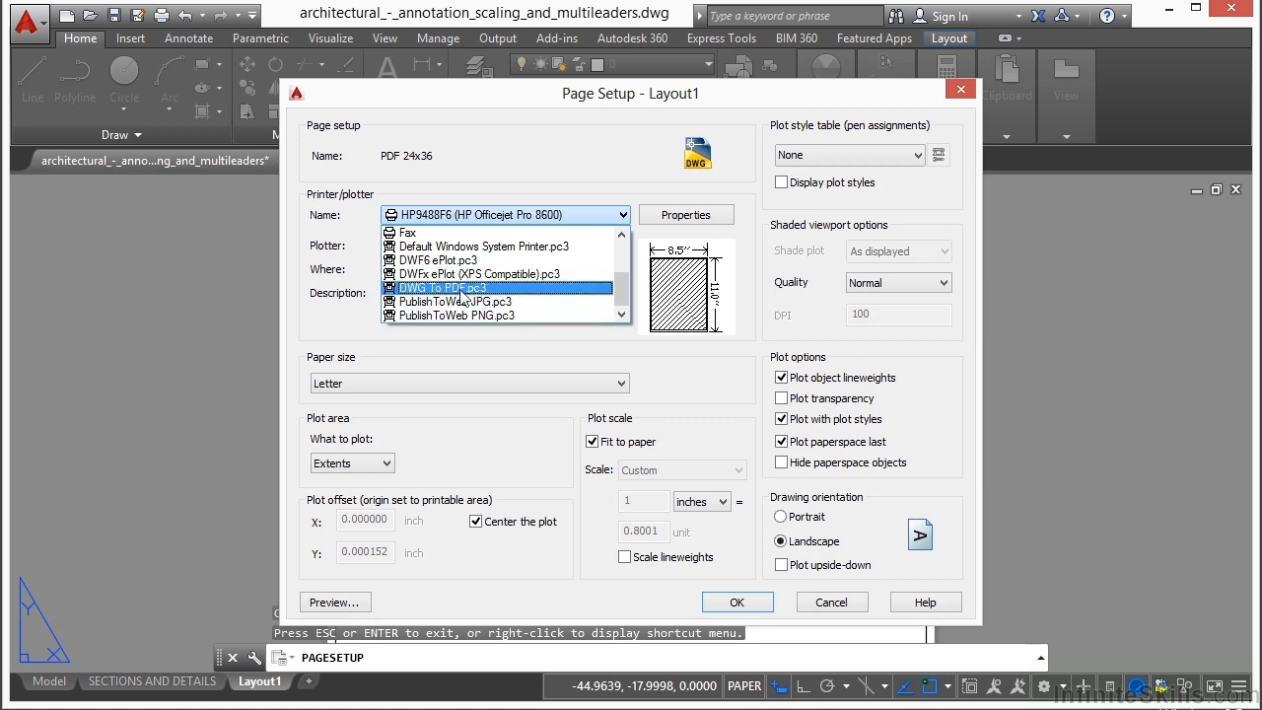
click(479, 290)
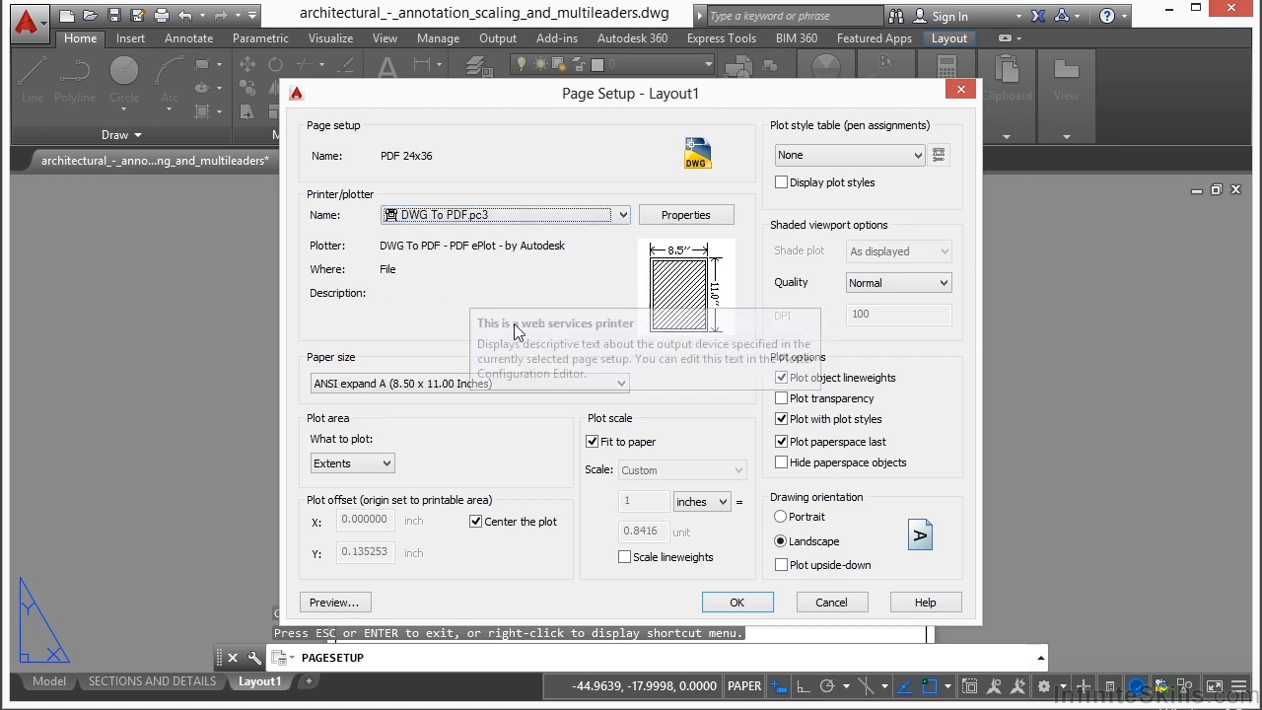
Set the paper size of the PDF 24x36 page setup to ARCH D (36.00 x 24.00 Inches).
click(616, 386)
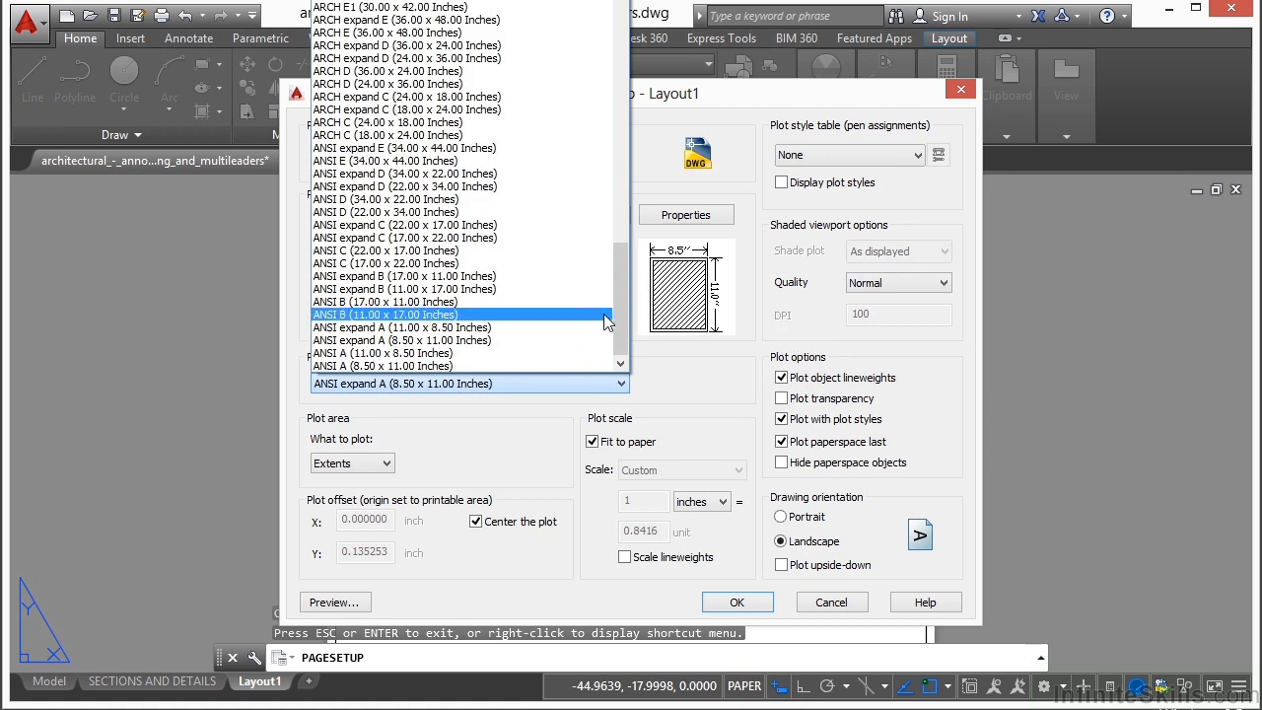
drag(626, 313, 623, 282)
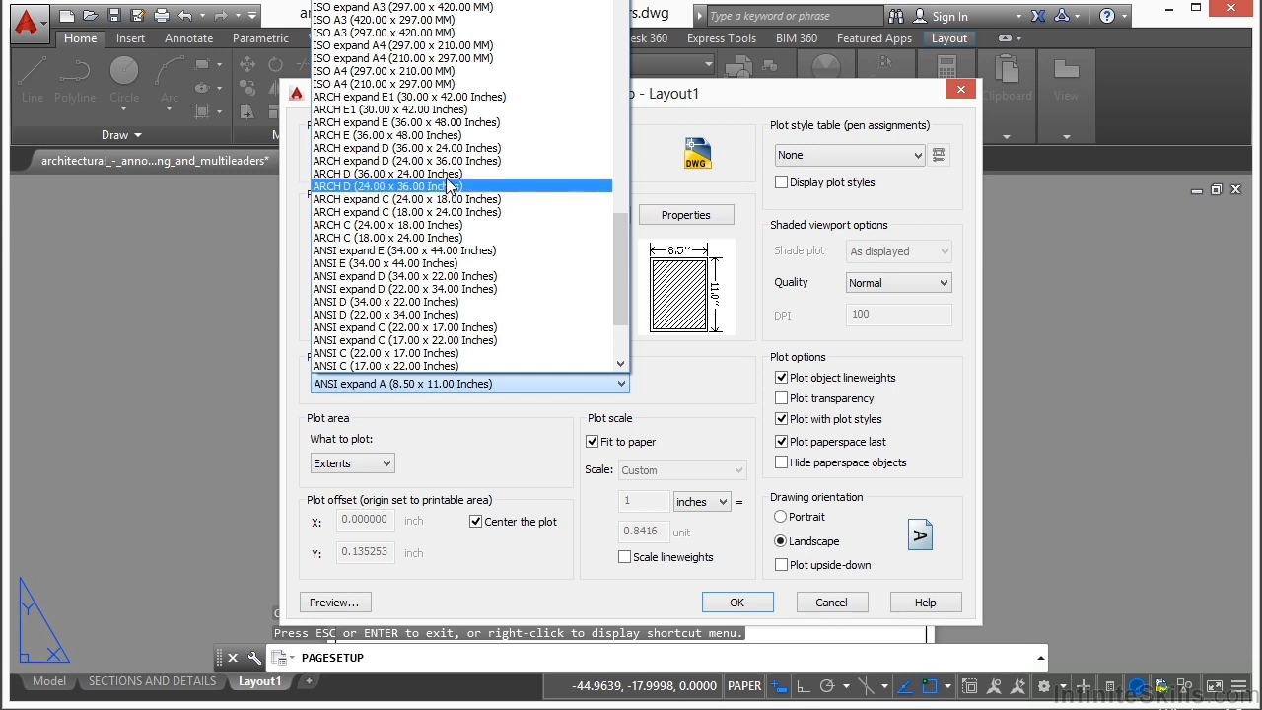
click(382, 174)
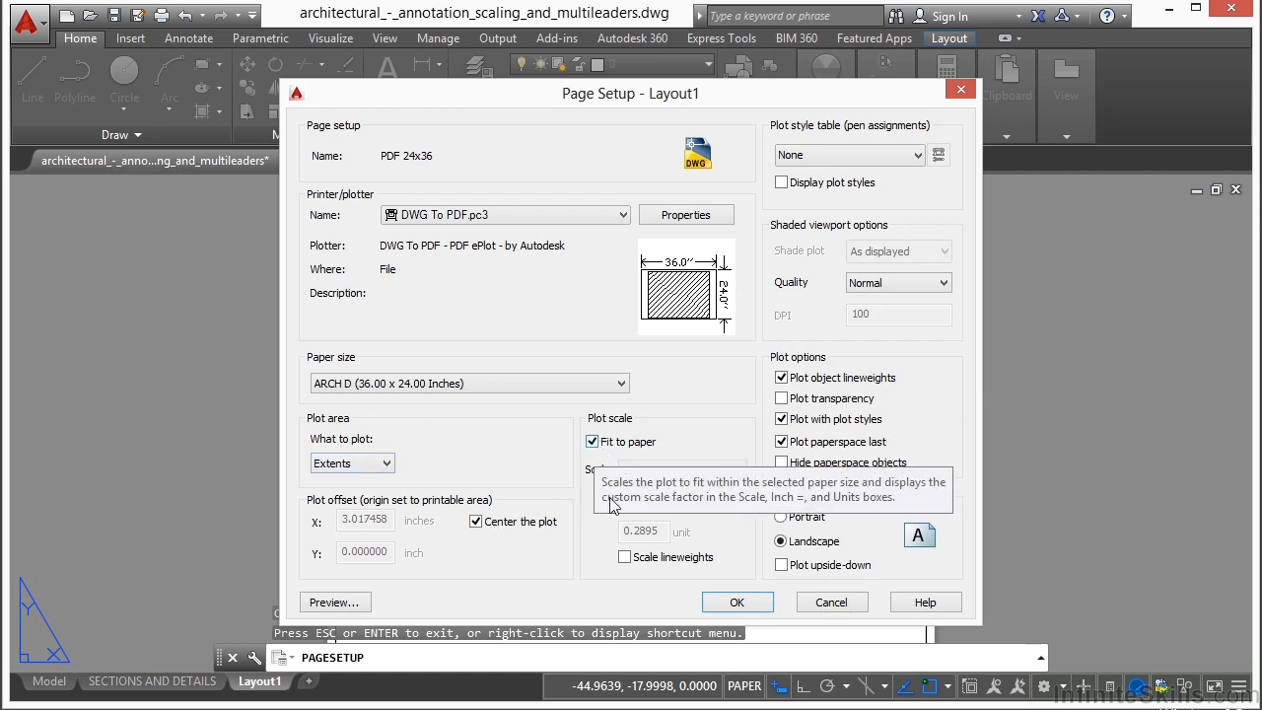
Turn off fitting to paper and set the plot scale to 1 inch = 1 unit.
click(592, 442)
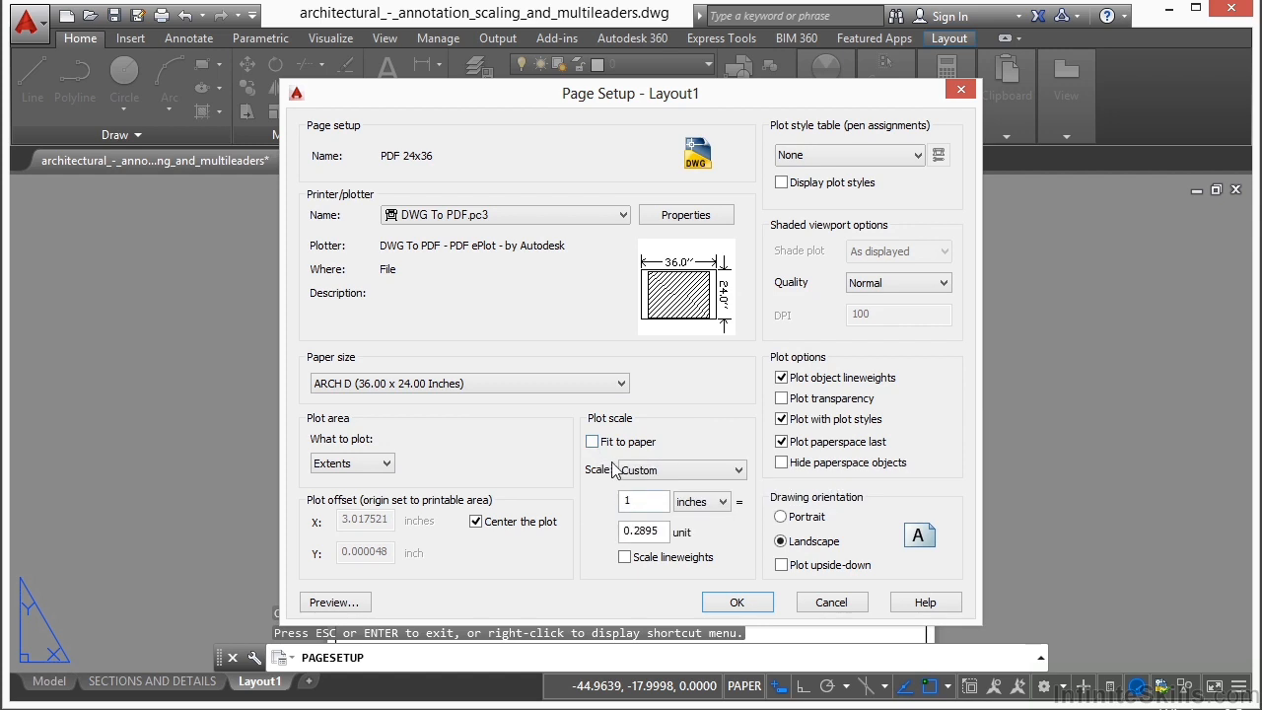
drag(668, 536, 618, 533)
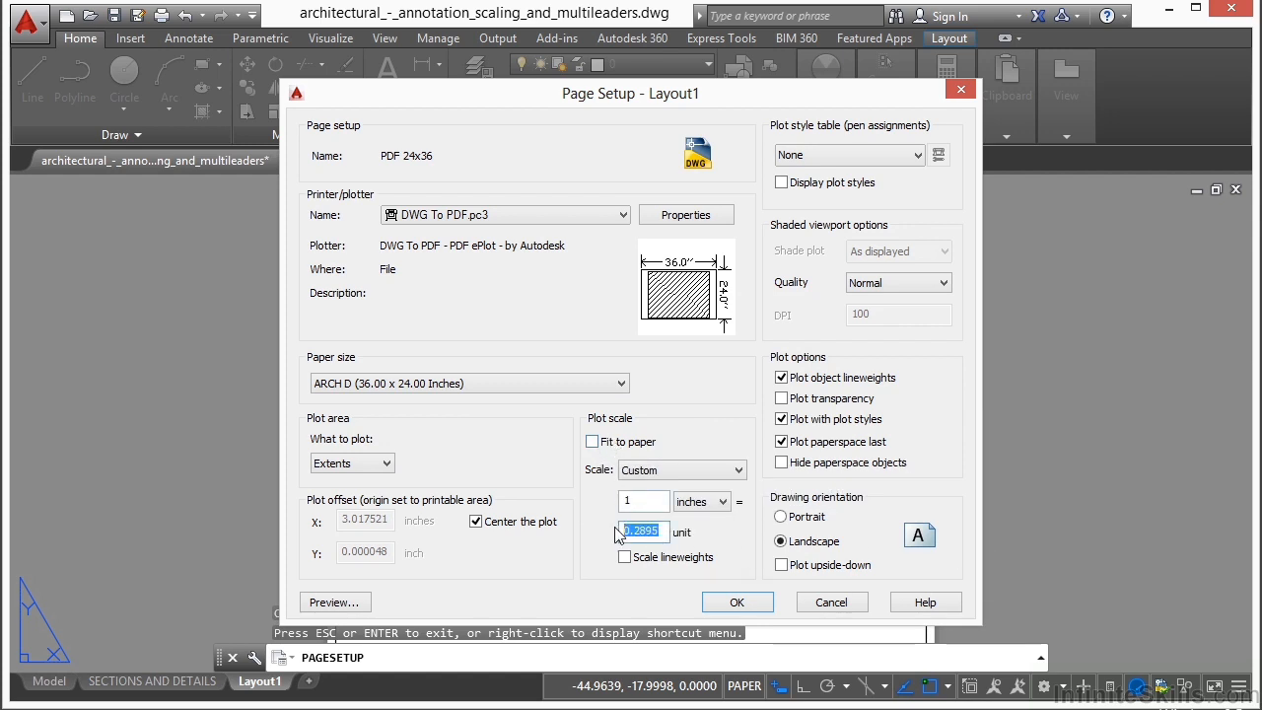
text(1)
click(649, 506)
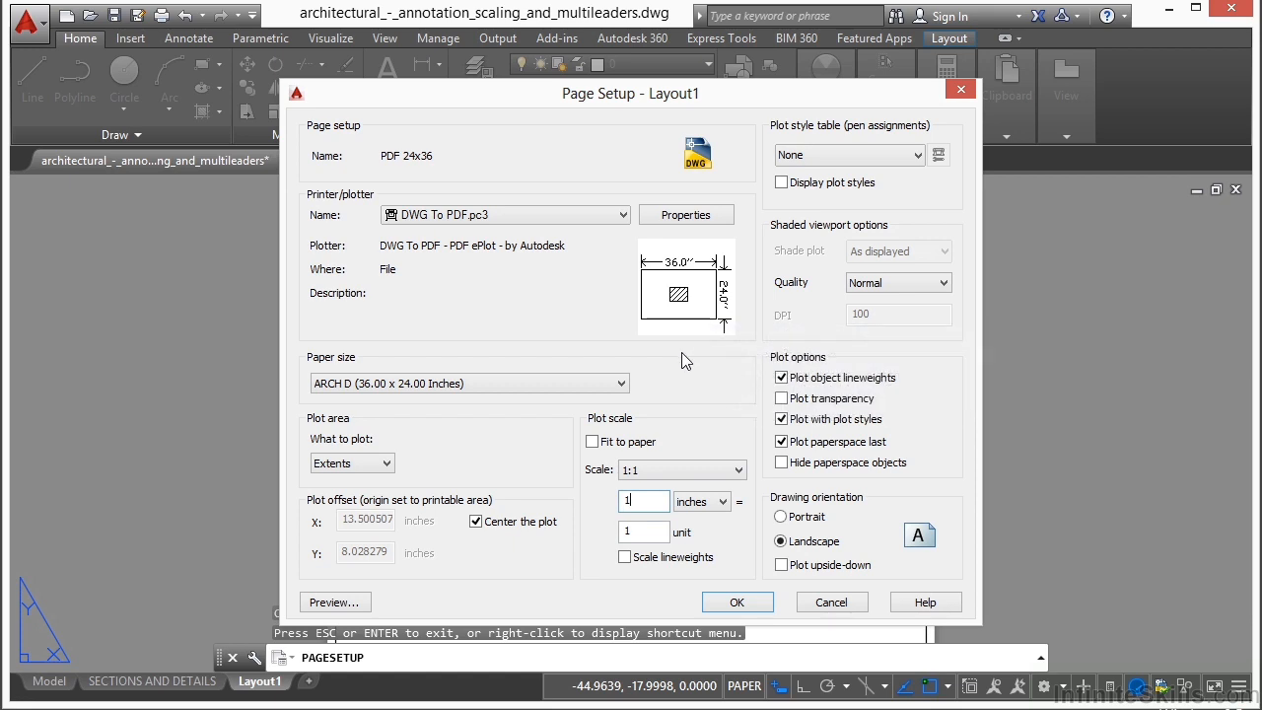
Check the plot's coverage of the sheet in the paper thumbnail and in a full plot preview, and exit the preview.
mouse_move(691, 304)
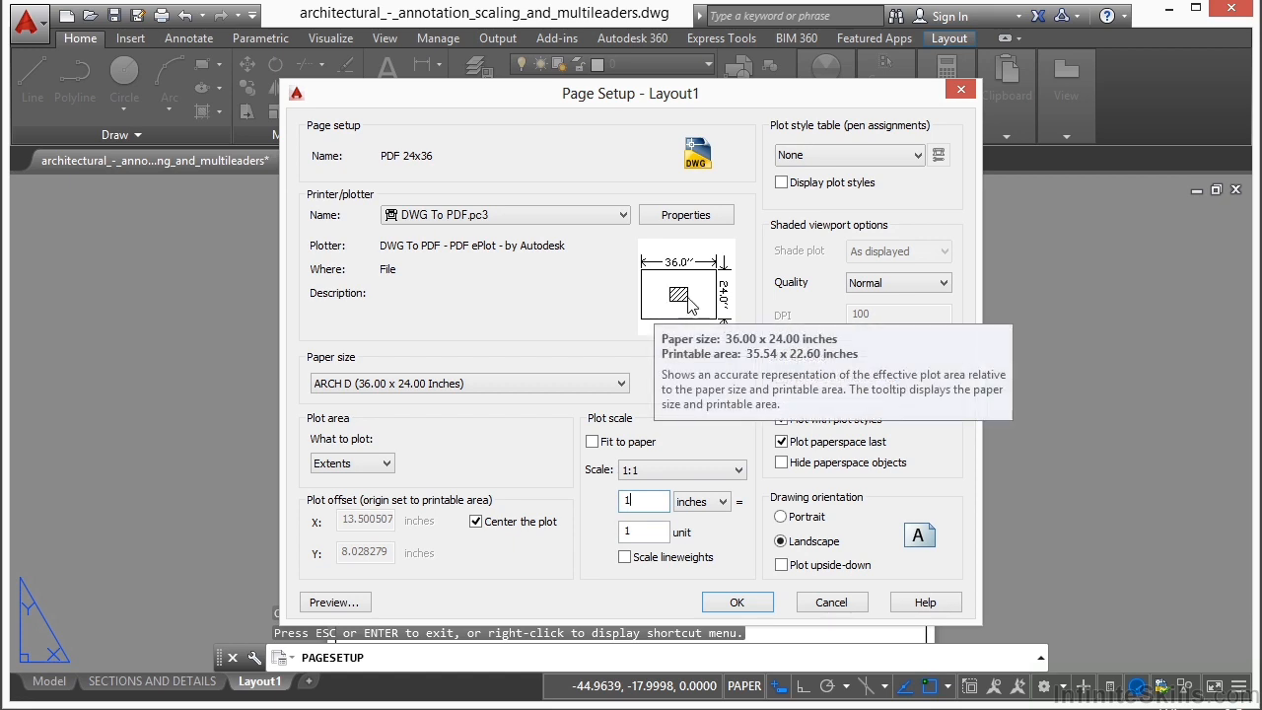
drag(584, 102, 636, 99)
mouse_move(744, 303)
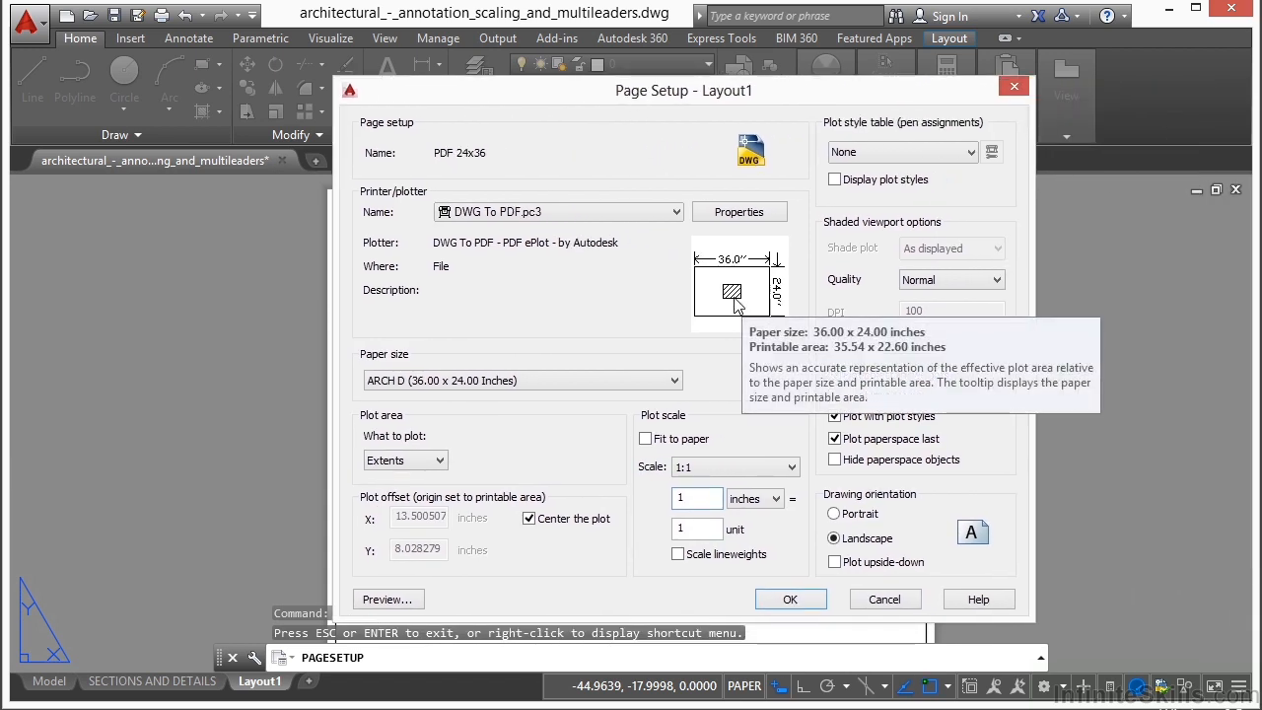
click(386, 600)
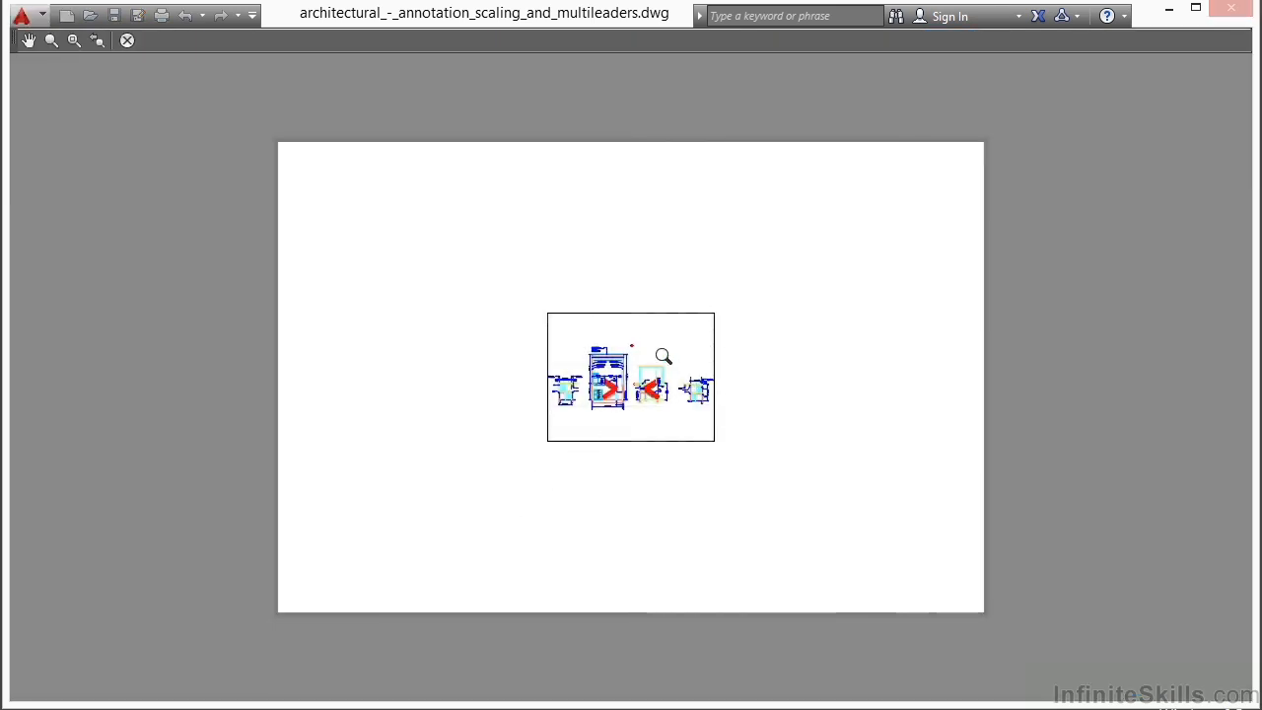
right_click(671, 359)
click(719, 371)
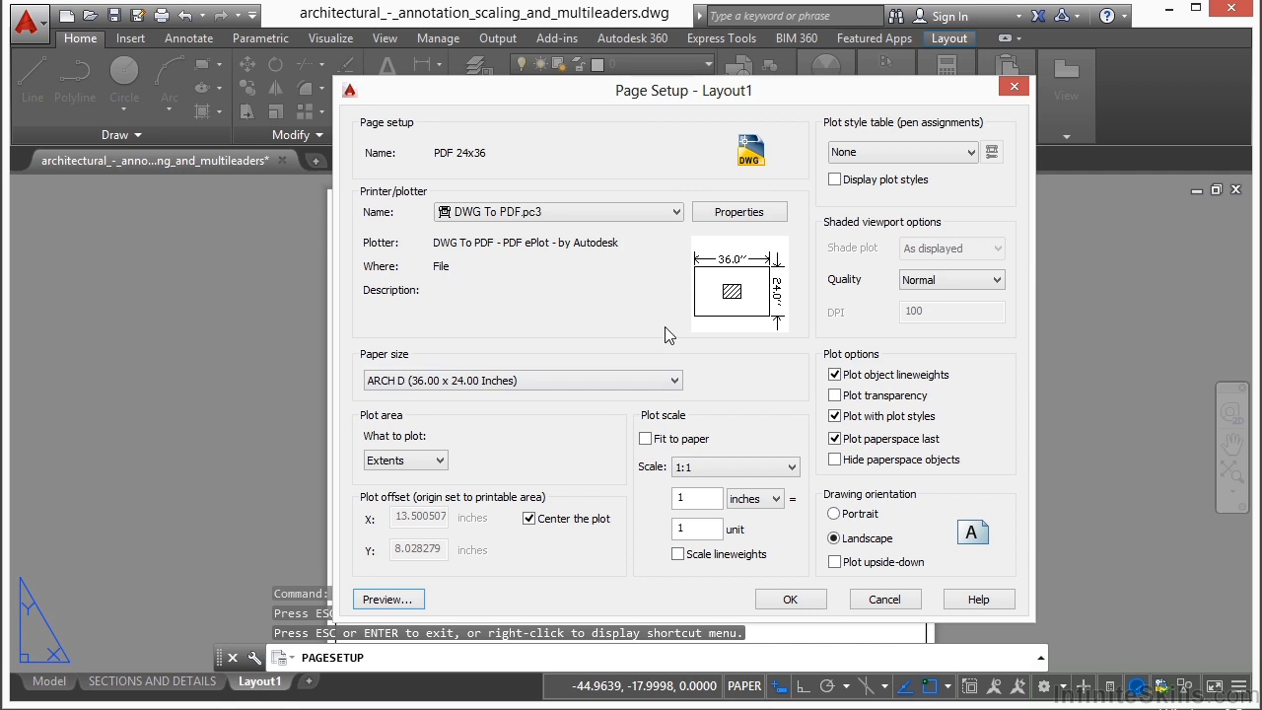
Set the plot area to Layout and save the PDF 24x36 page setup.
click(440, 461)
click(422, 500)
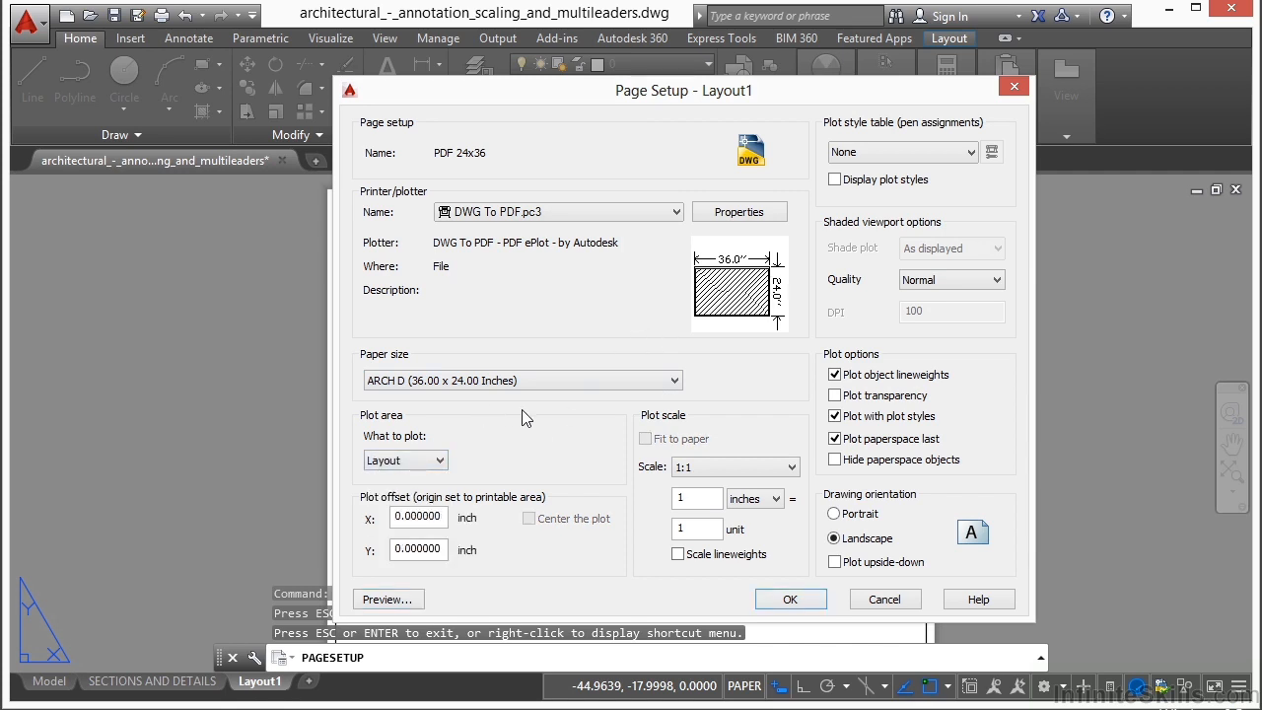
click(789, 601)
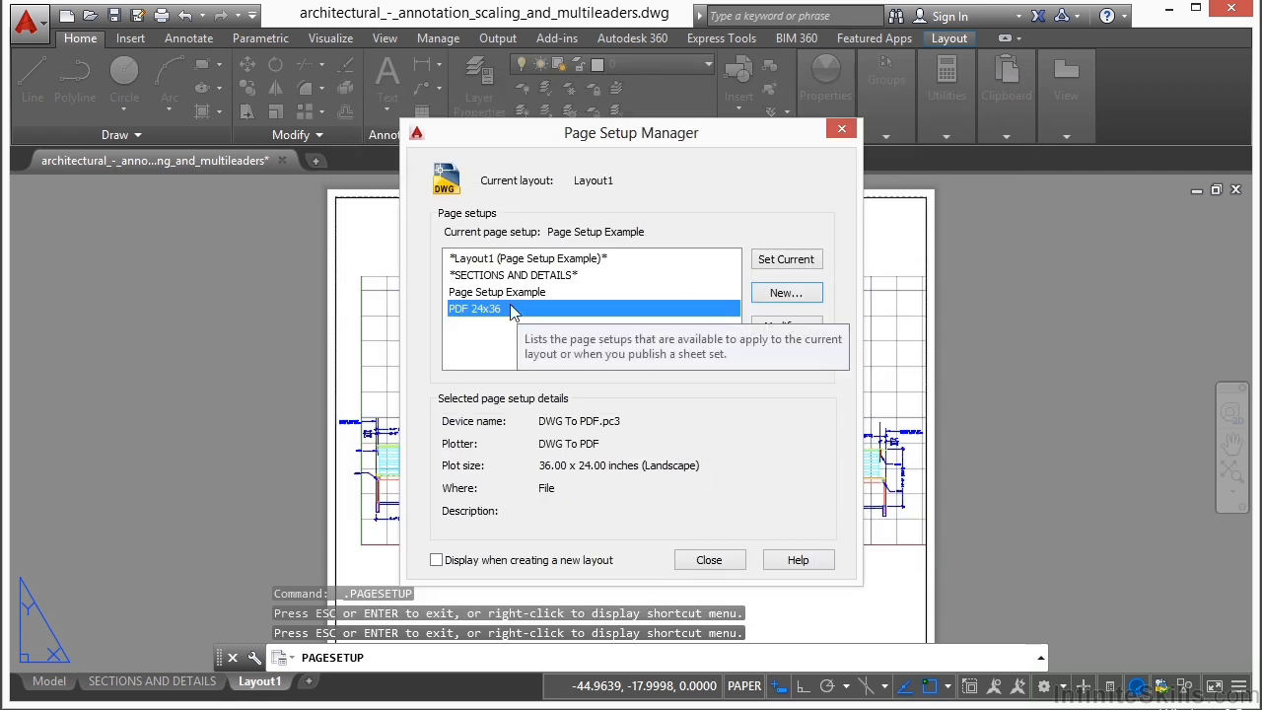
Close the Page Setup Manager and switch to the SECTIONS AND DETAILS layout.
click(718, 560)
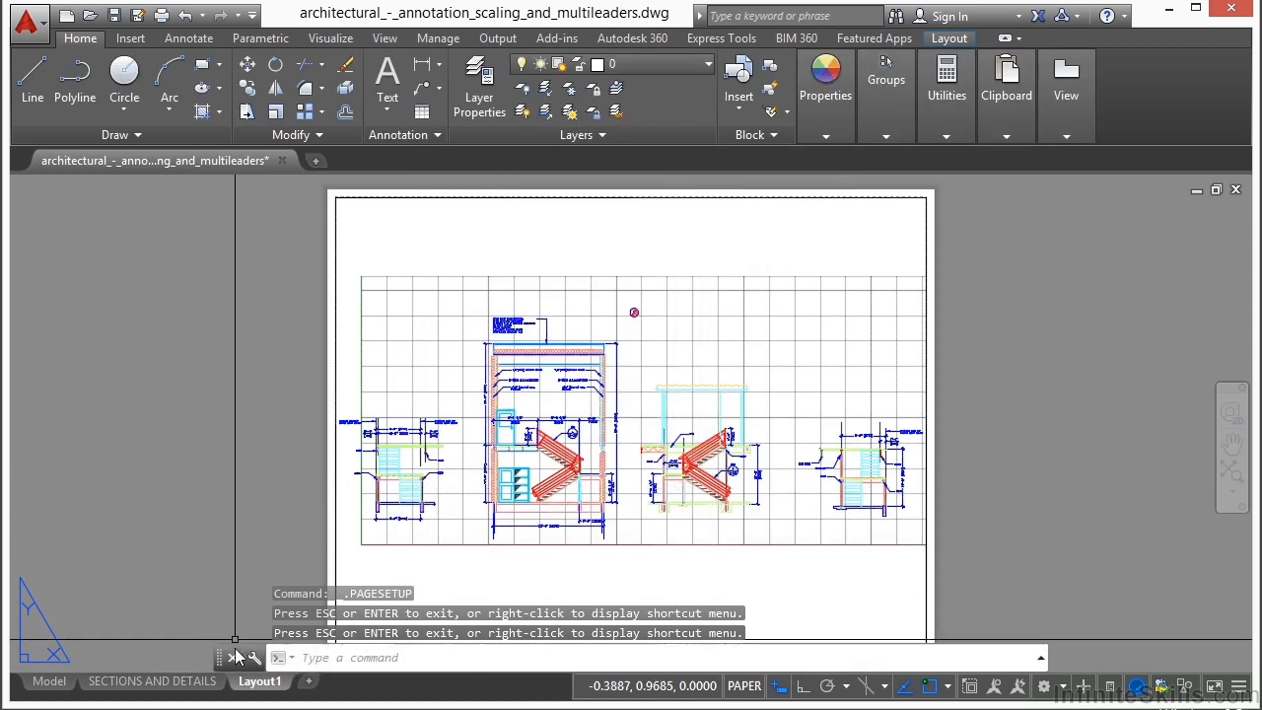
click(183, 682)
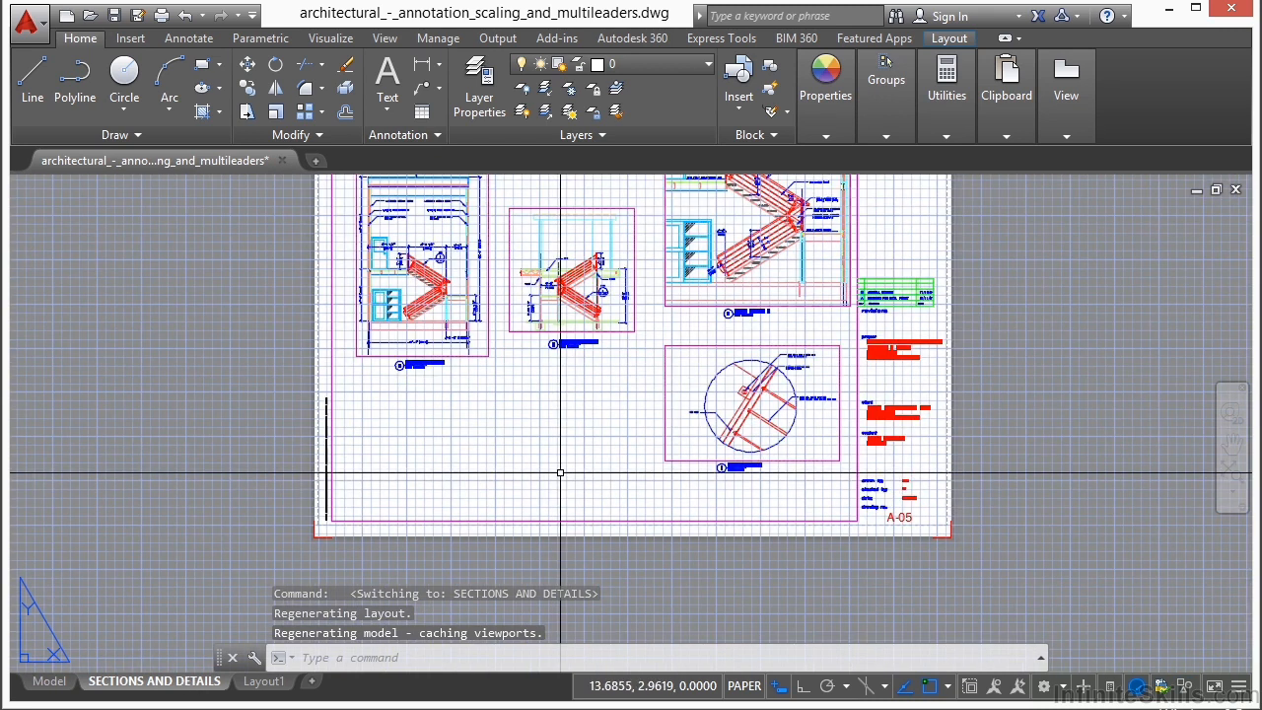
Set PDF 24x36 as the current page setup for the SECTIONS AND DETAILS layout and close the Page Setup Manager.
scroll(560, 472, down, 2)
right_click(180, 681)
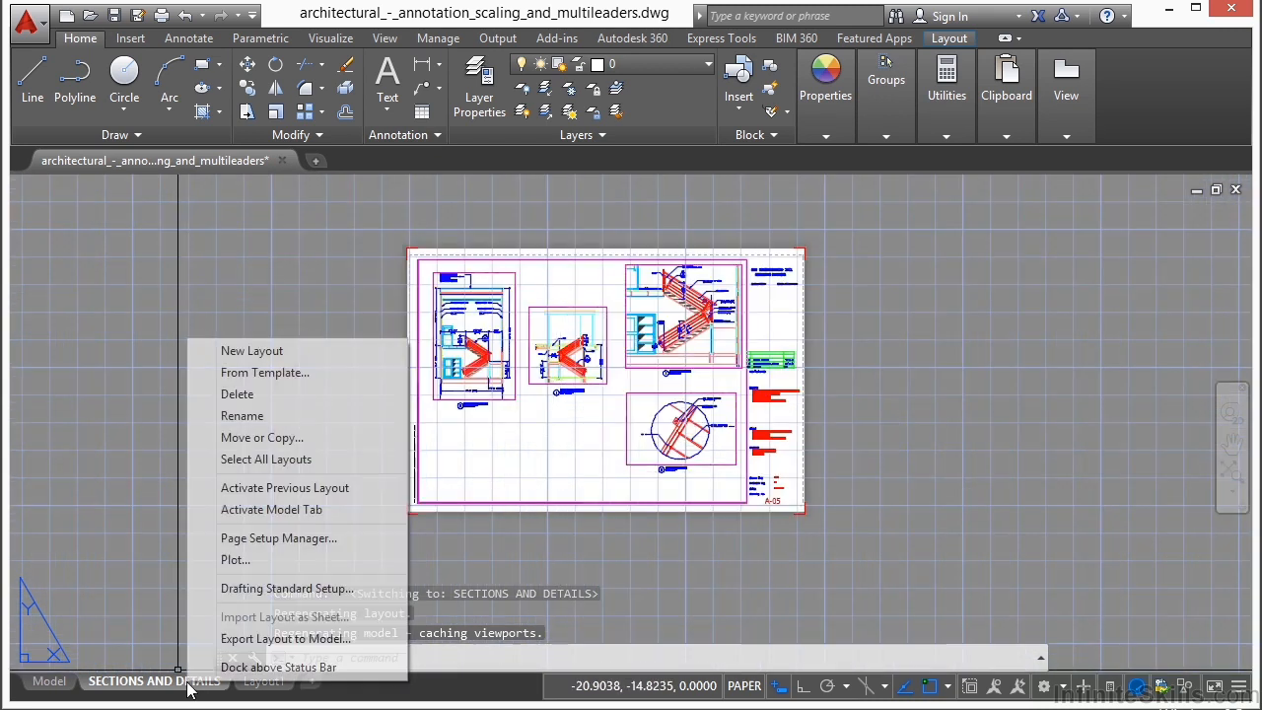
click(298, 542)
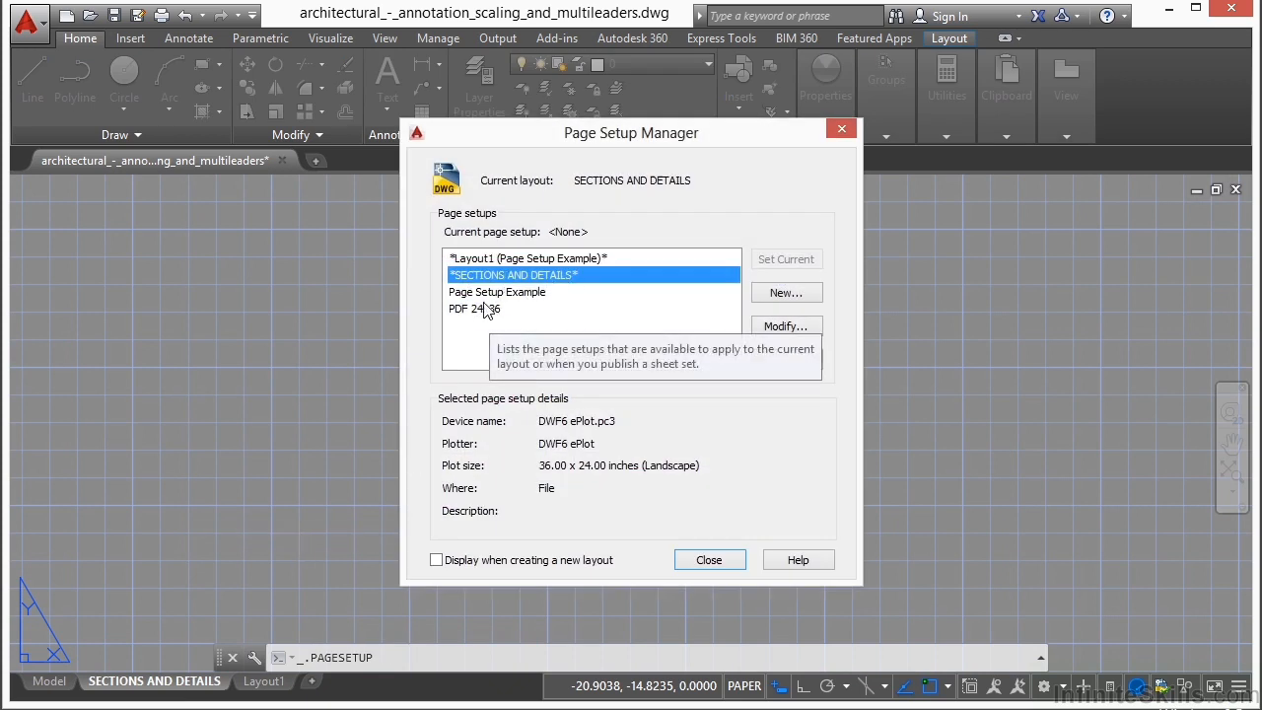
click(488, 309)
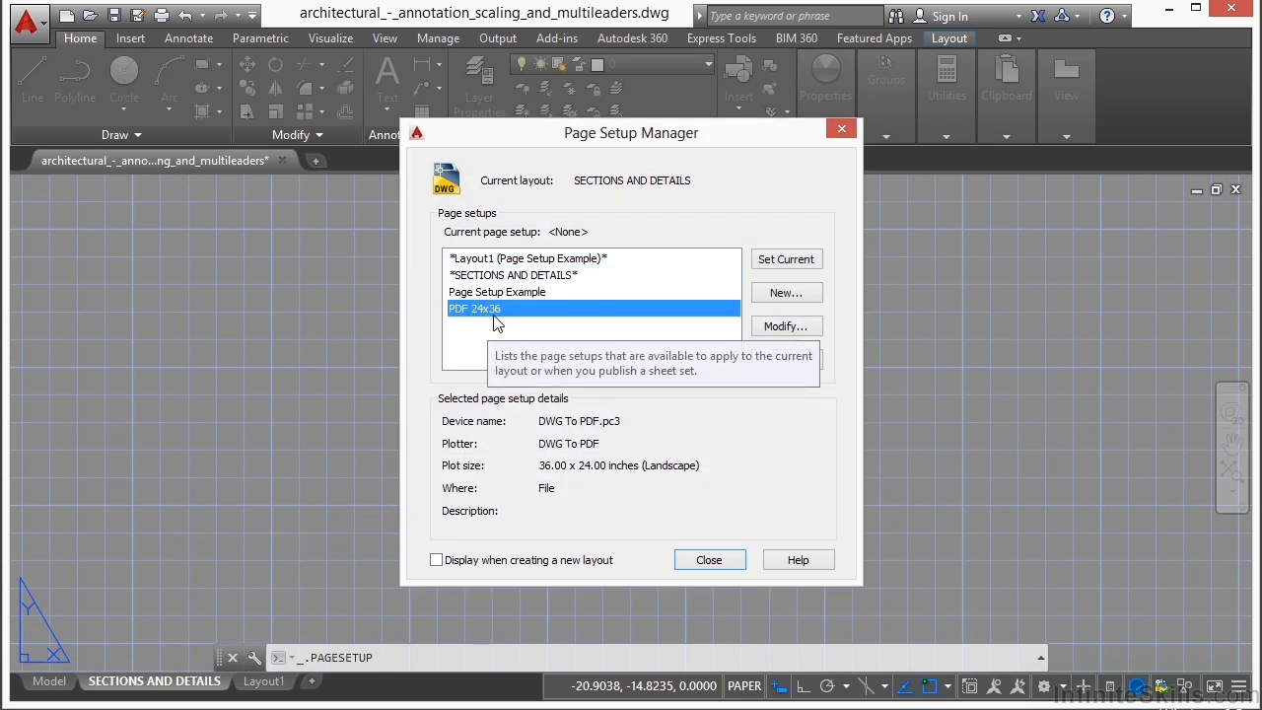
click(795, 265)
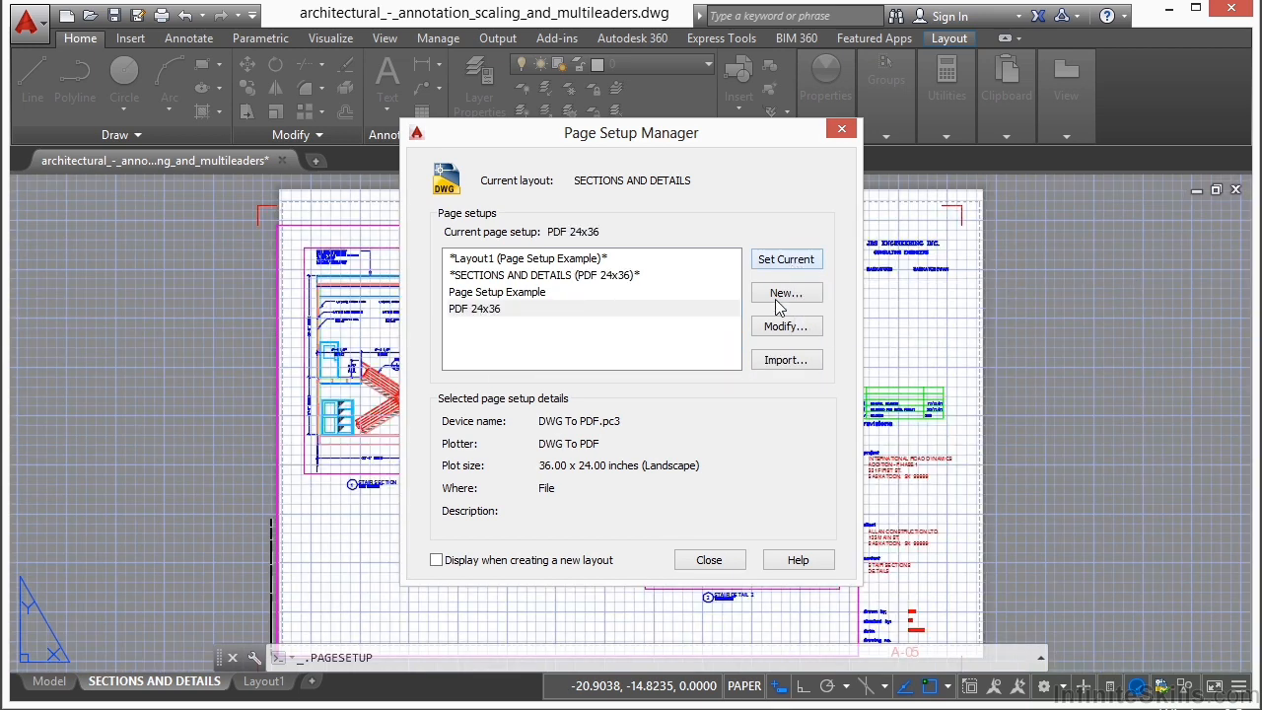
click(707, 561)
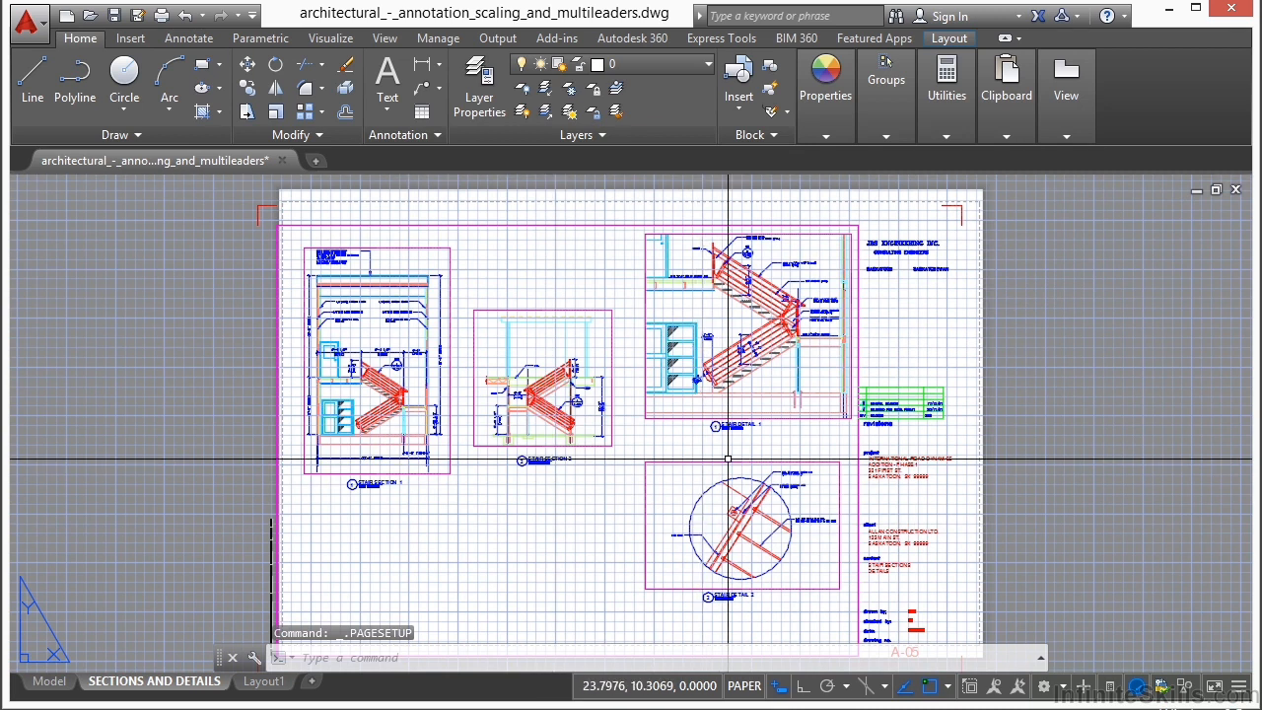
Turn off the grid display and check the title block border against the printable area at the sheet's upper-left corner.
key(F7)
scroll(278, 198, up, 6)
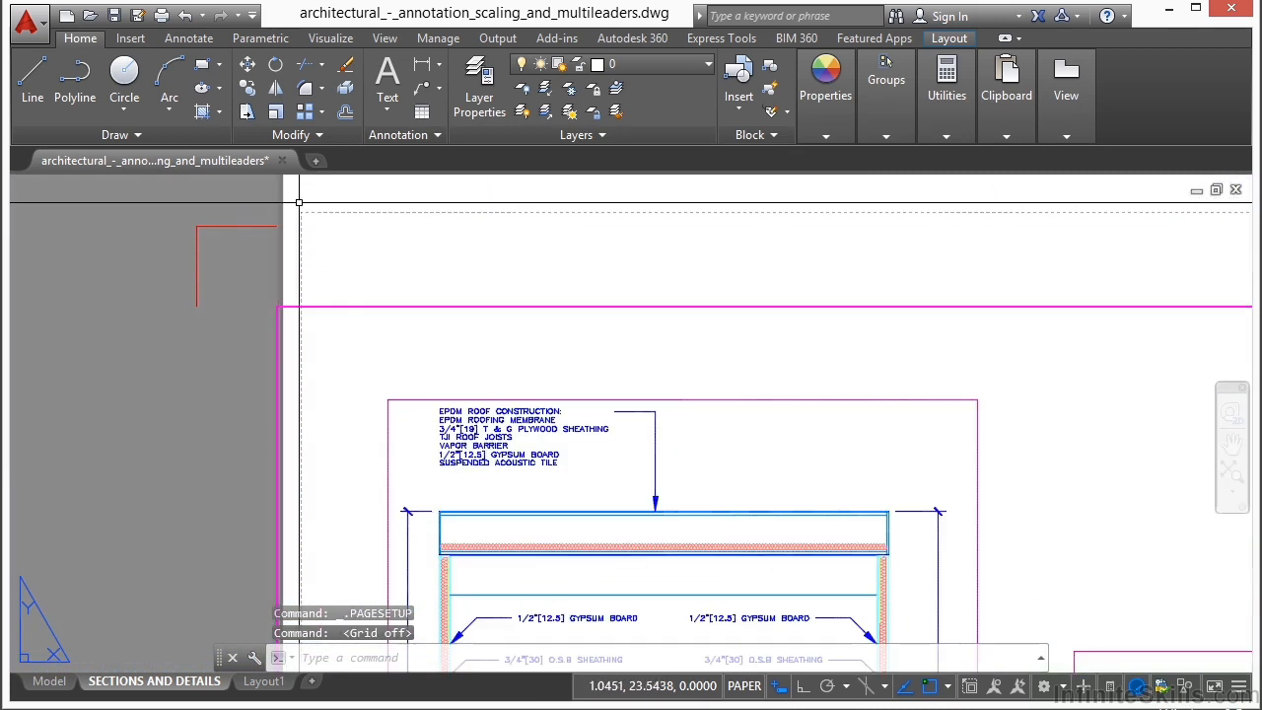
scroll(355, 214, up, 4)
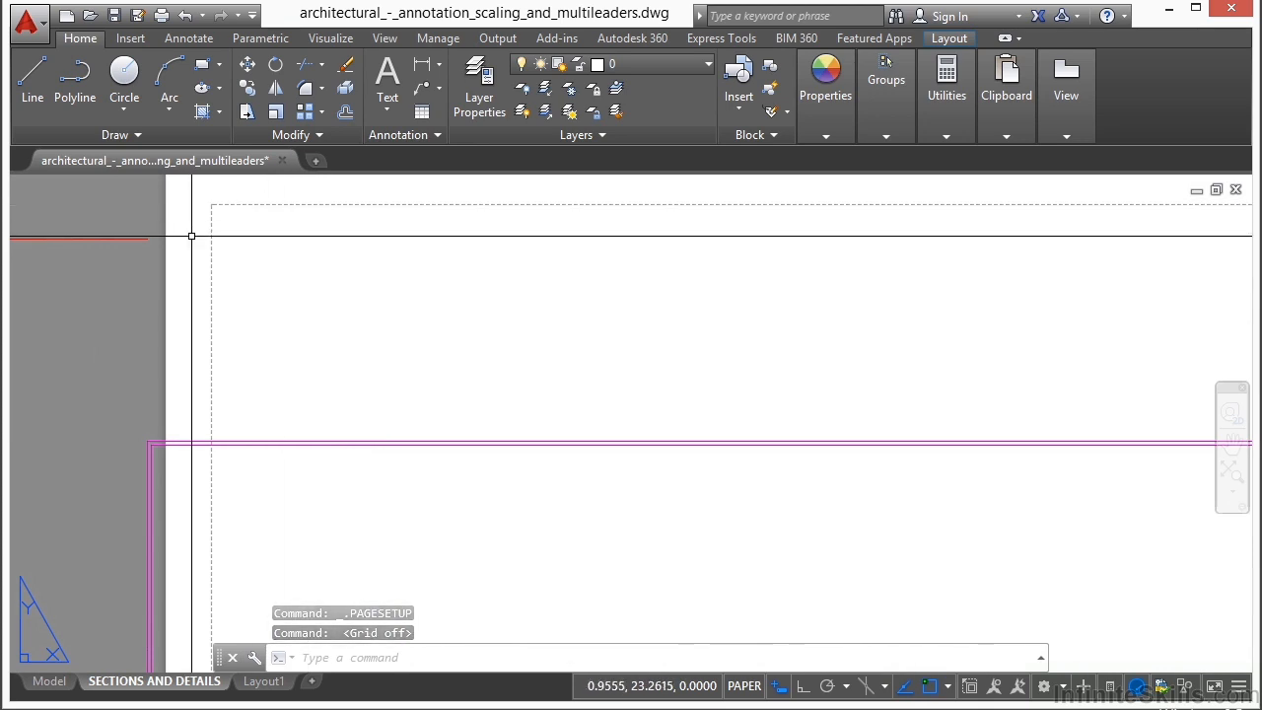
scroll(187, 235, down, 10)
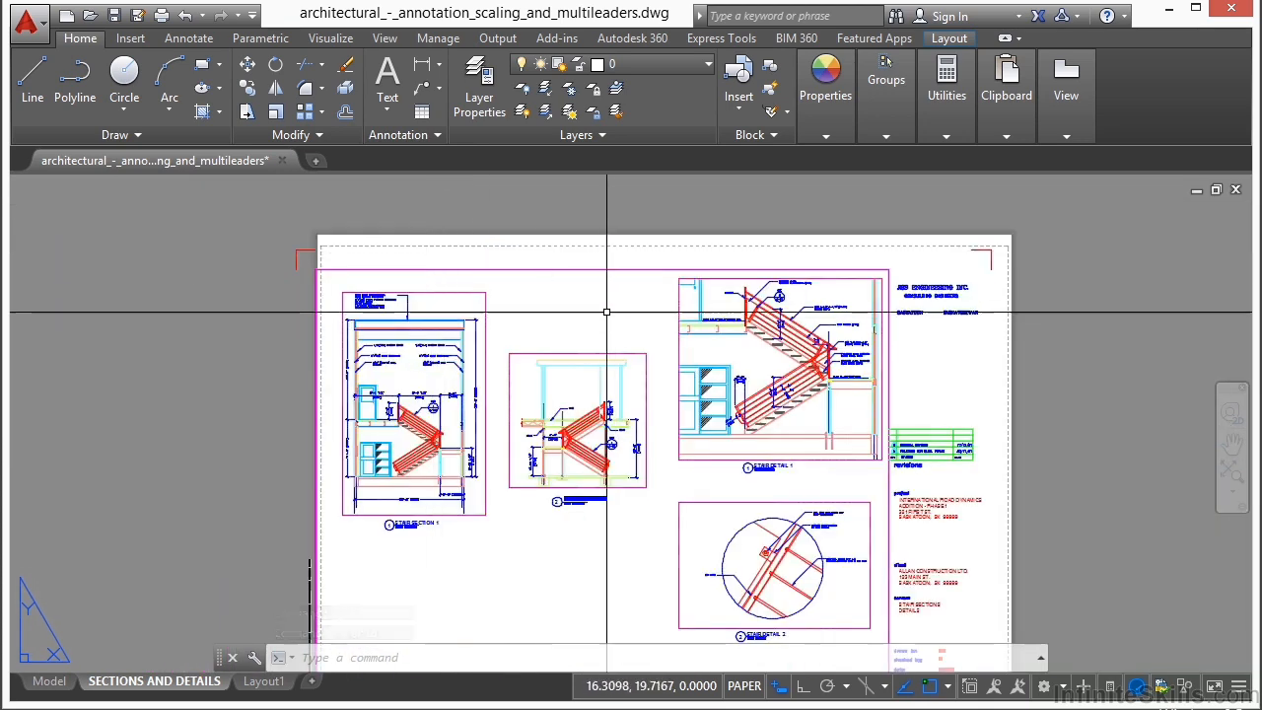
Move all objects on the layout from the title block's lower-left corner mark to the paper's lower-left corner.
scroll(615, 318, down, 2)
text(m)
key(Return)
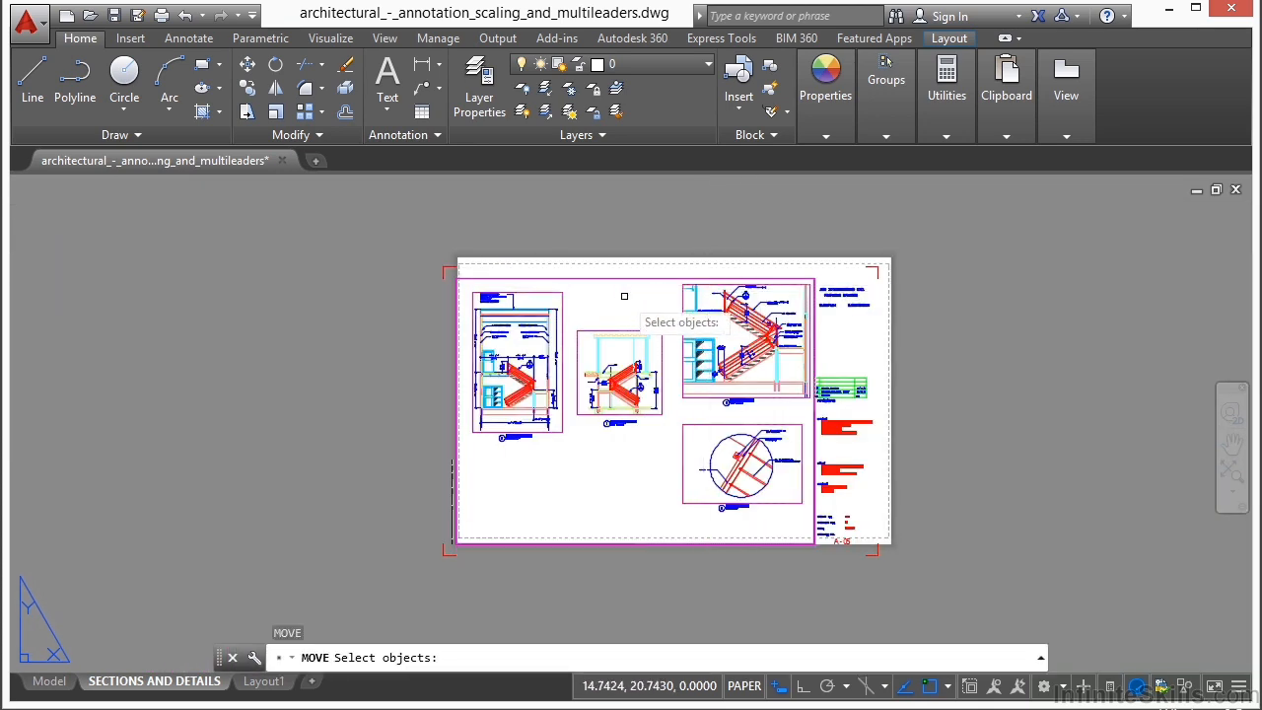
click(398, 223)
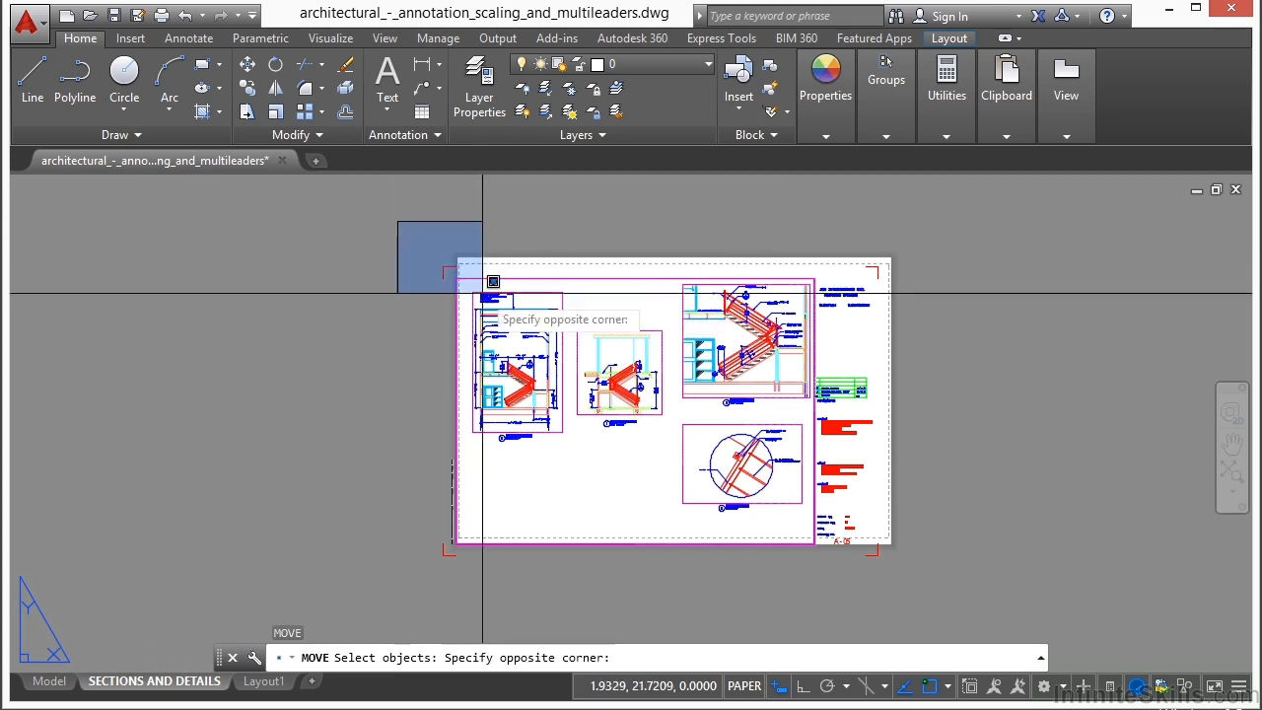
click(937, 592)
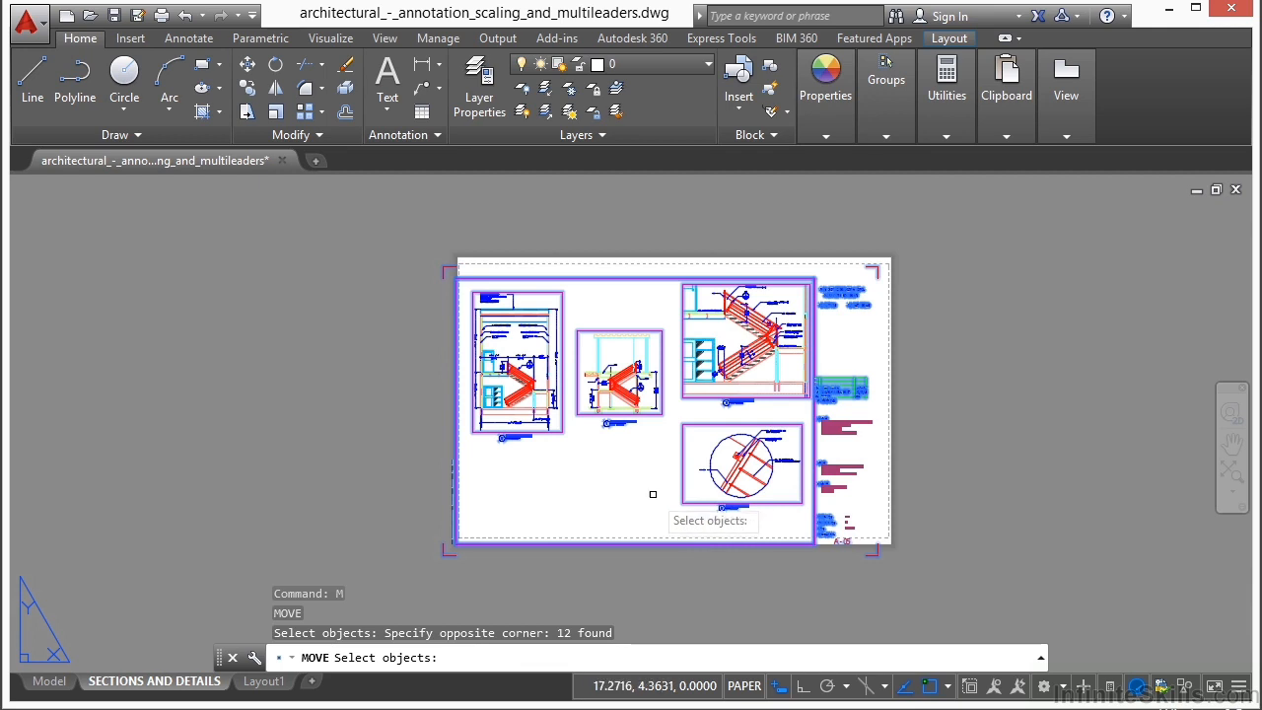
key(Return)
scroll(448, 562, up, 6)
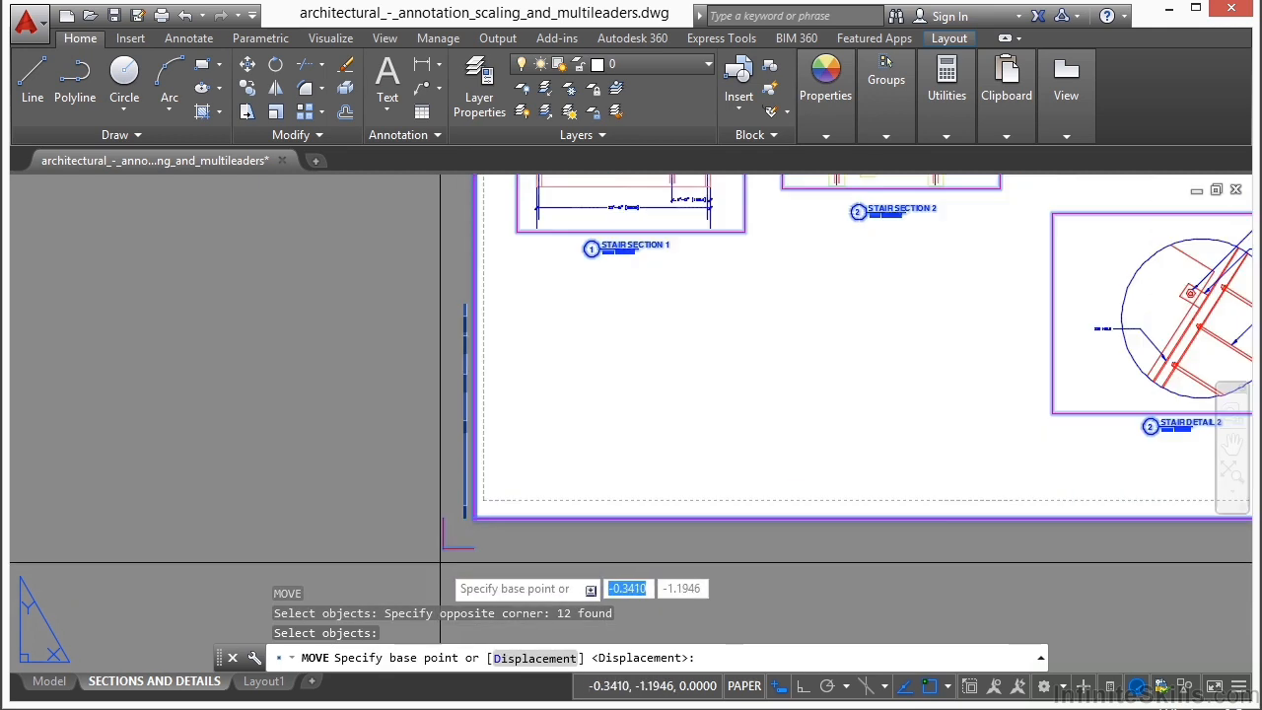
scroll(449, 567, up, 3)
click(434, 515)
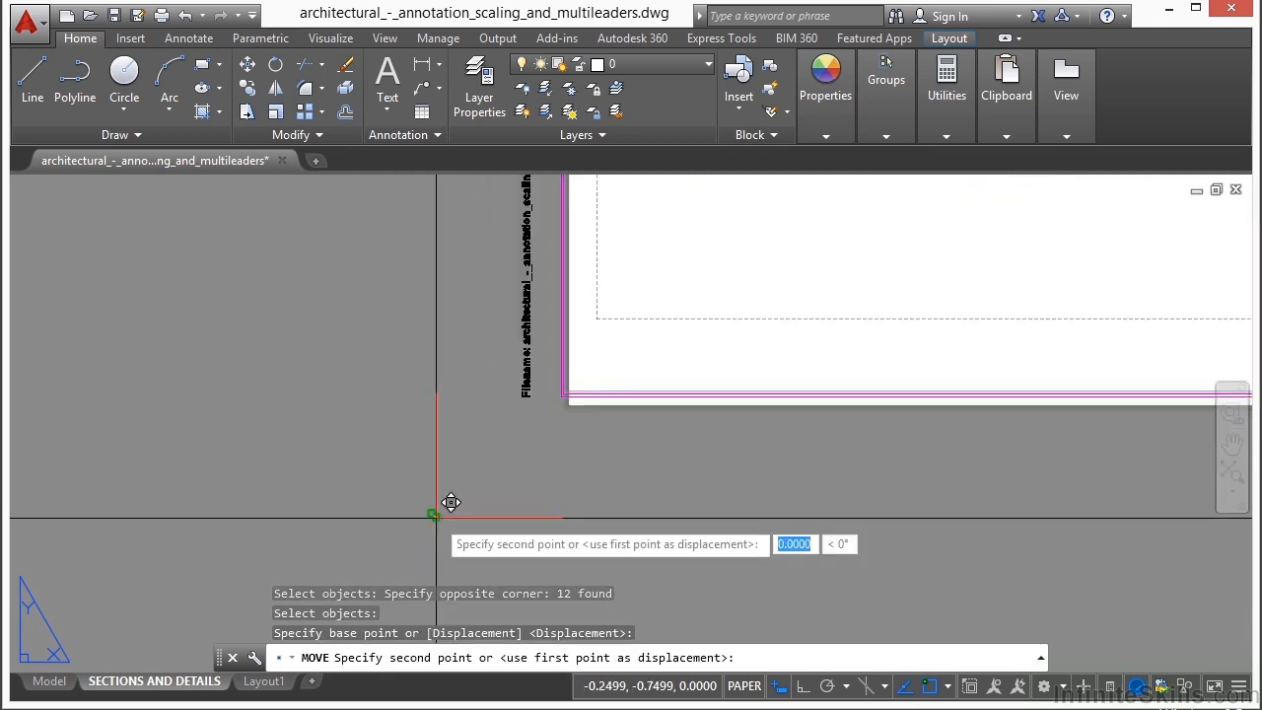
scroll(586, 398, up, 3)
scroll(467, 510, down, 2)
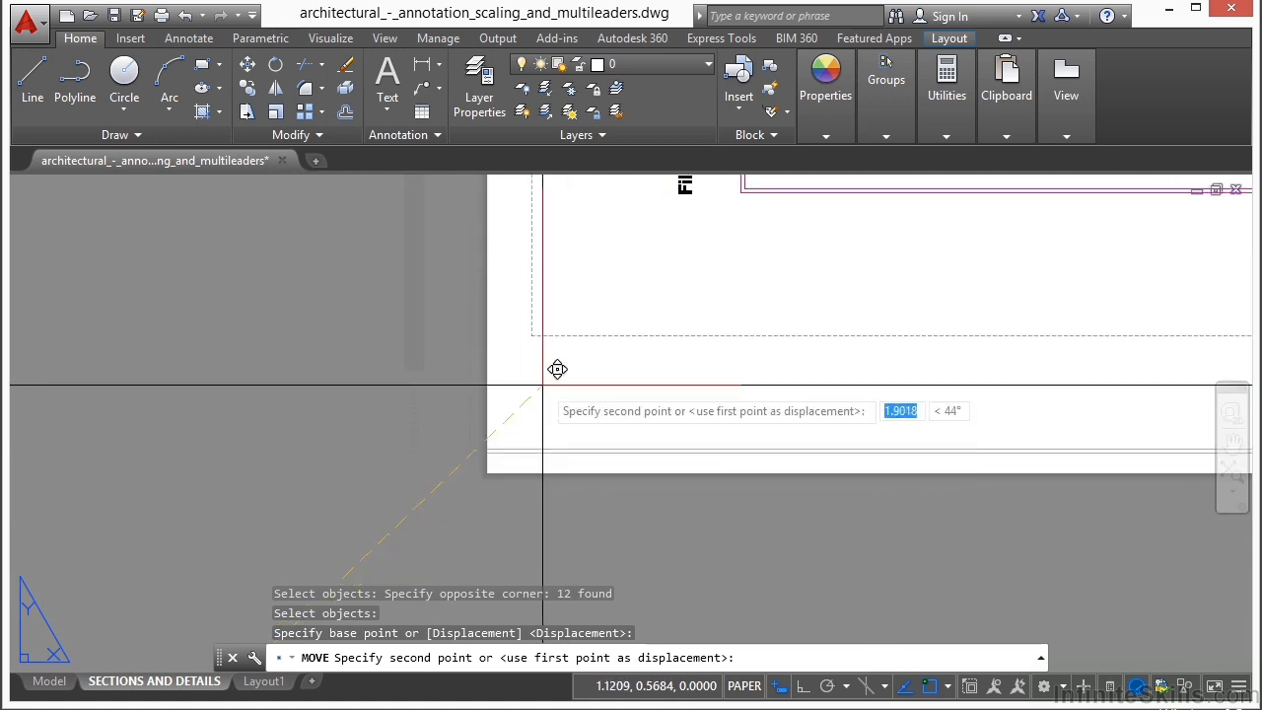
scroll(509, 477, up, 3)
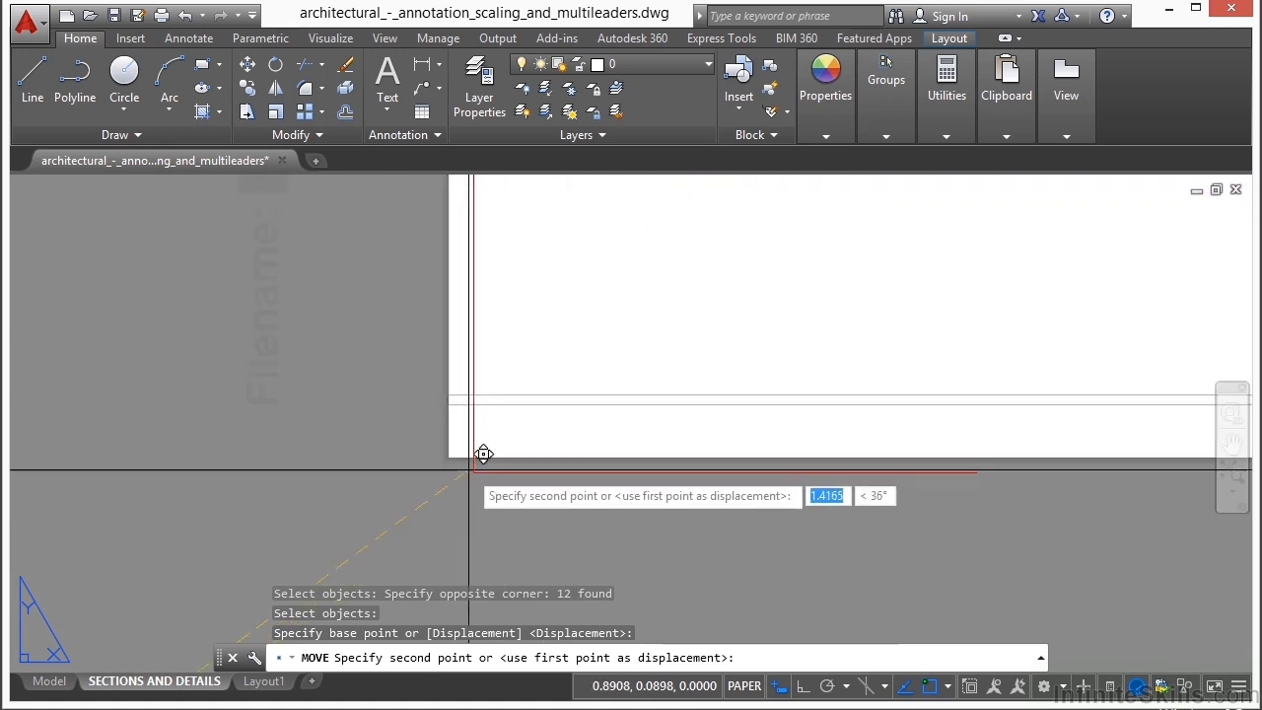
click(450, 461)
Examine the title block's alignment with the paper edges and printable area around all corners of the sheet.
scroll(741, 339, down, 3)
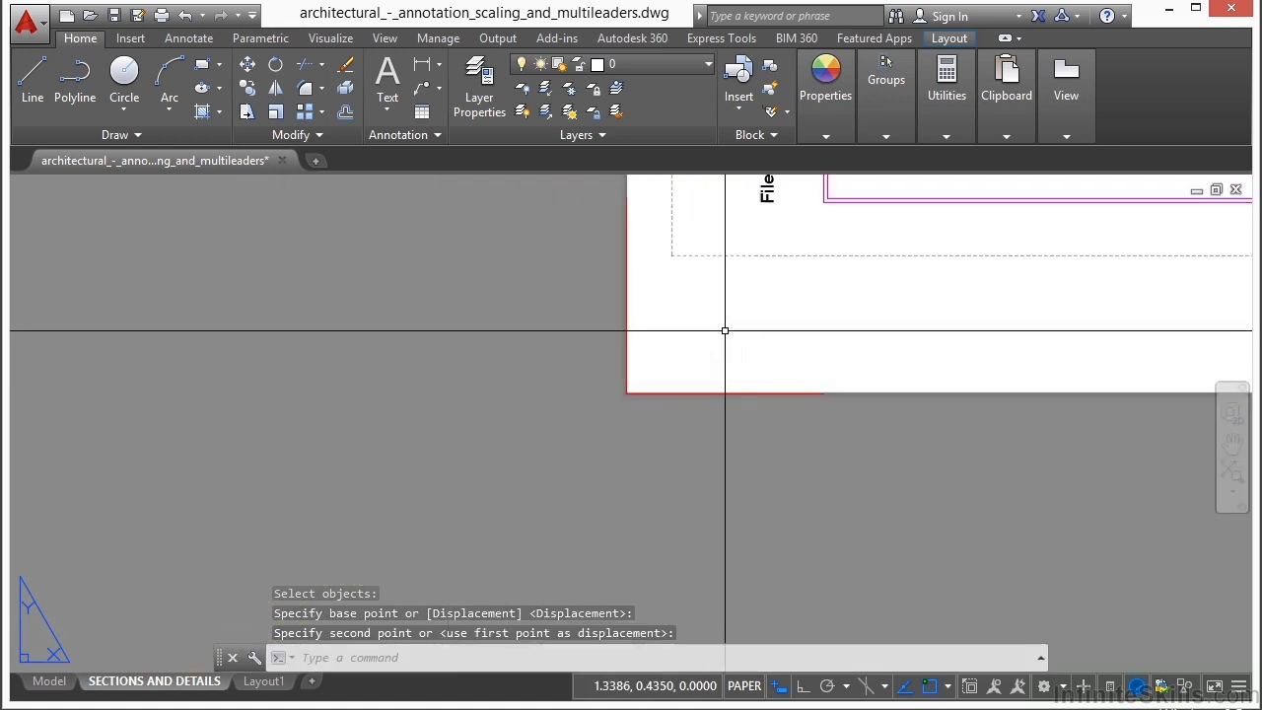
scroll(535, 496, down, 5)
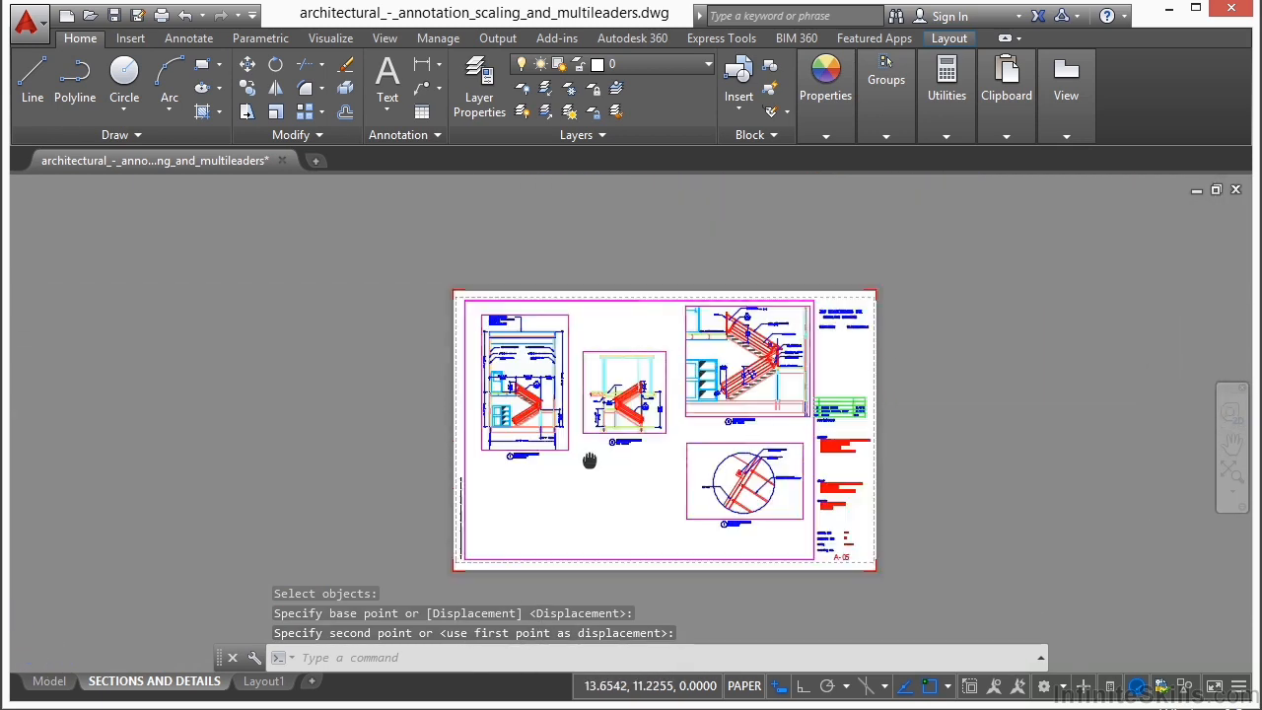
scroll(424, 335, up, 8)
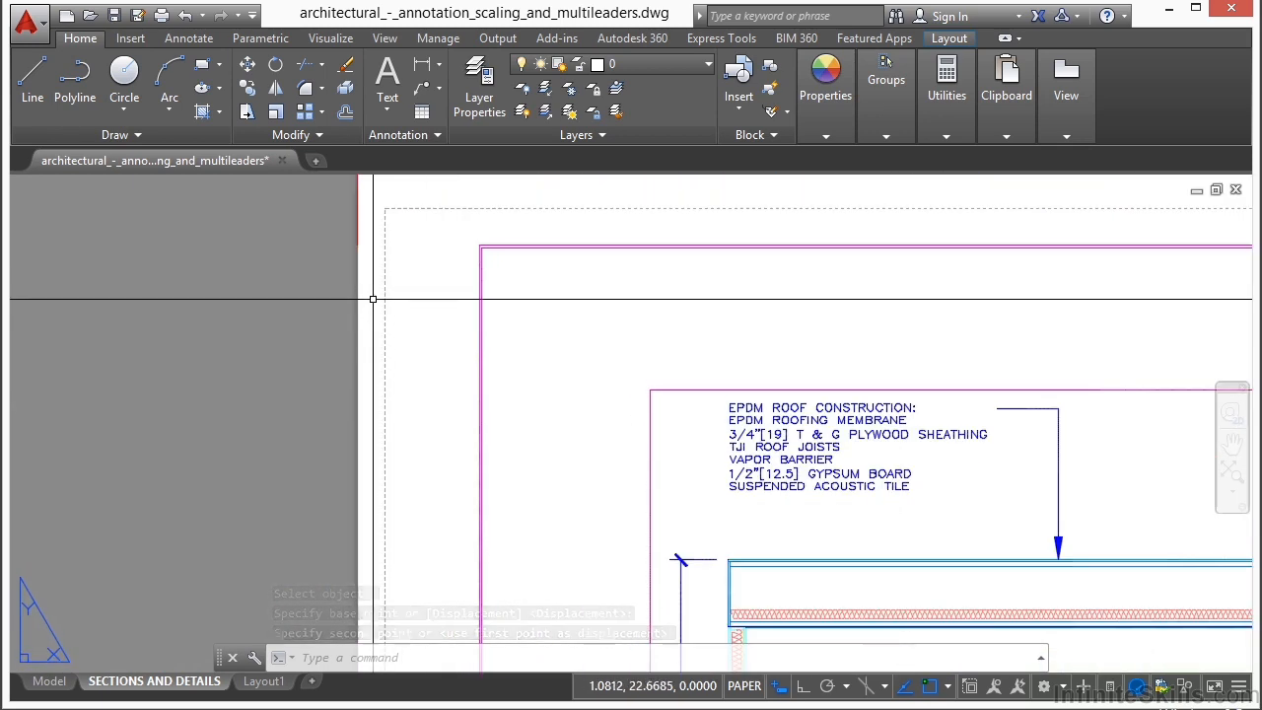
scroll(45, 301, down, 4)
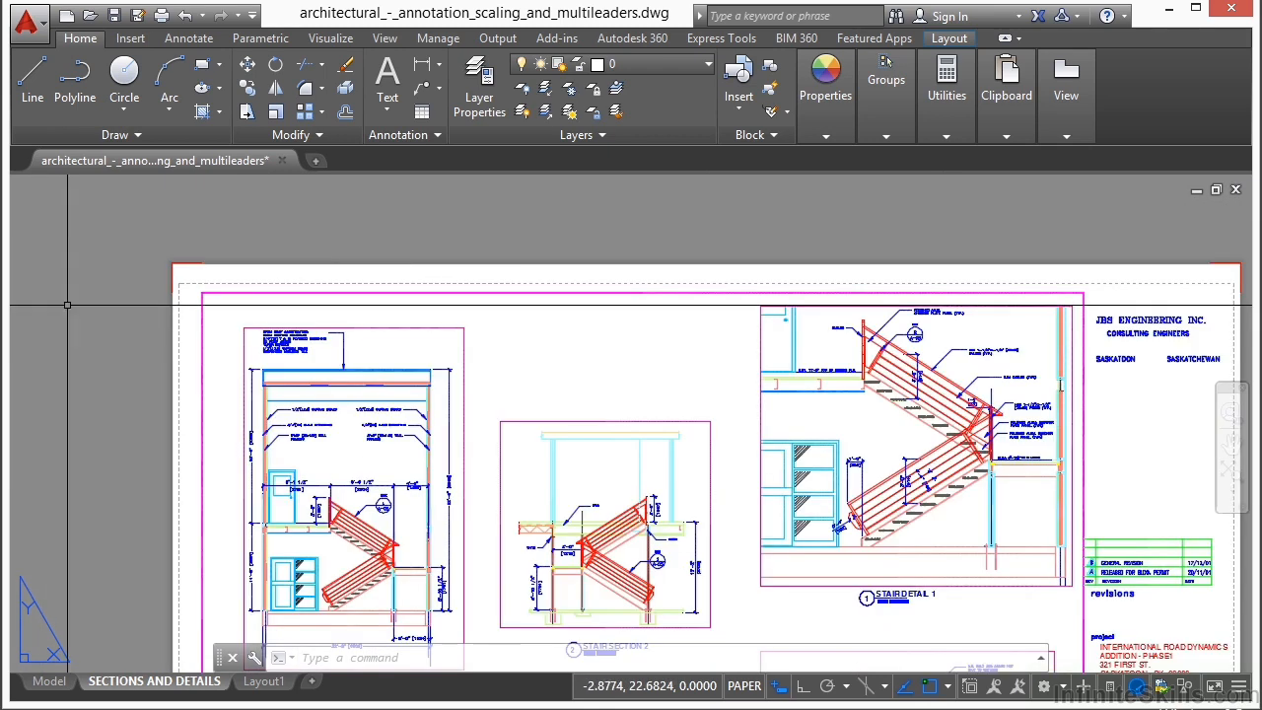
scroll(874, 282, up, 5)
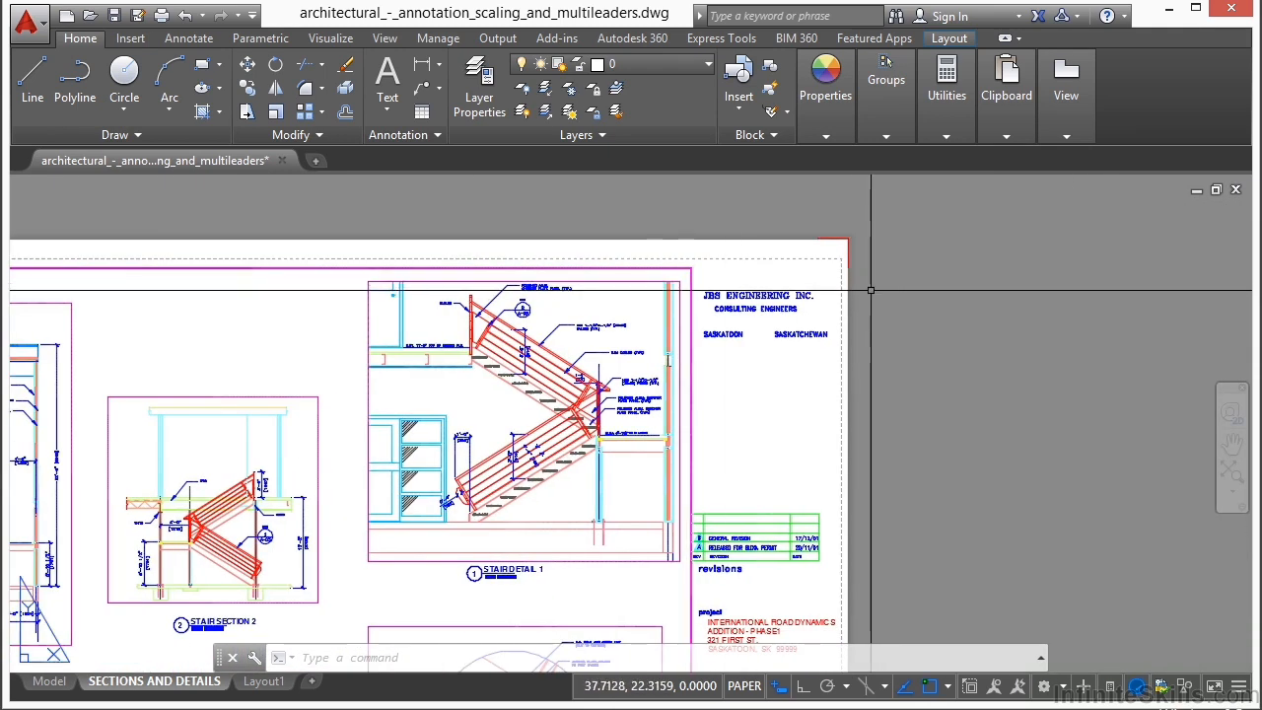
scroll(837, 285, down, 3)
middle_drag(648, 259, 757, 222)
middle_drag(688, 525, 817, 377)
middle_drag(833, 493, 1008, 436)
scroll(652, 437, down, 4)
middle_drag(608, 321, 631, 406)
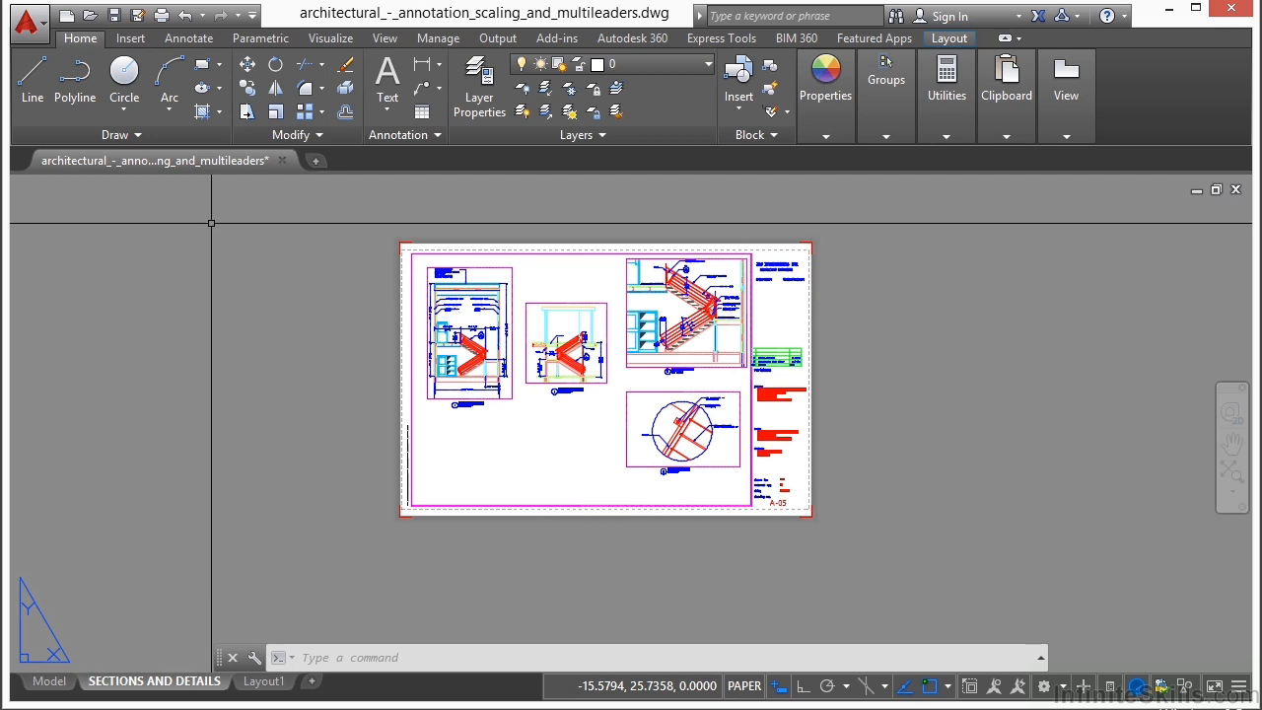
Start a plot of the layout with the PDF 24x36 page setup, check it in a full preview, and exit the preview.
text(plot)
key(Return)
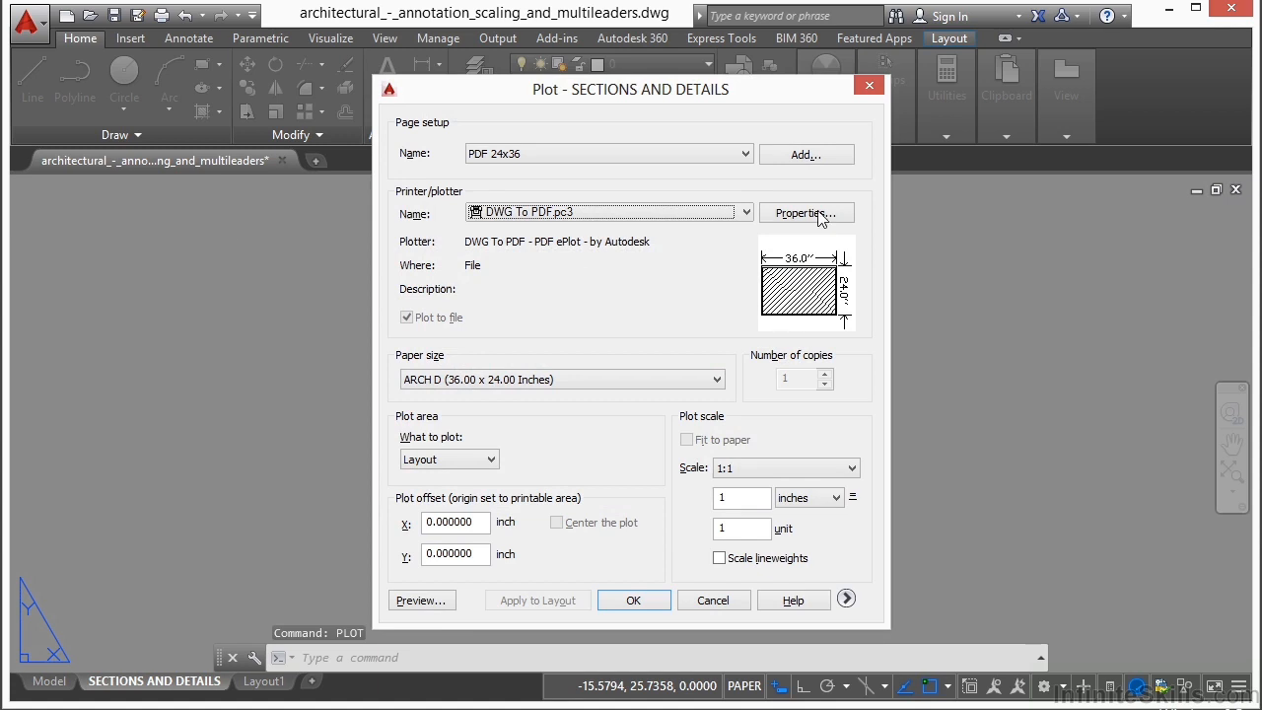
click(746, 155)
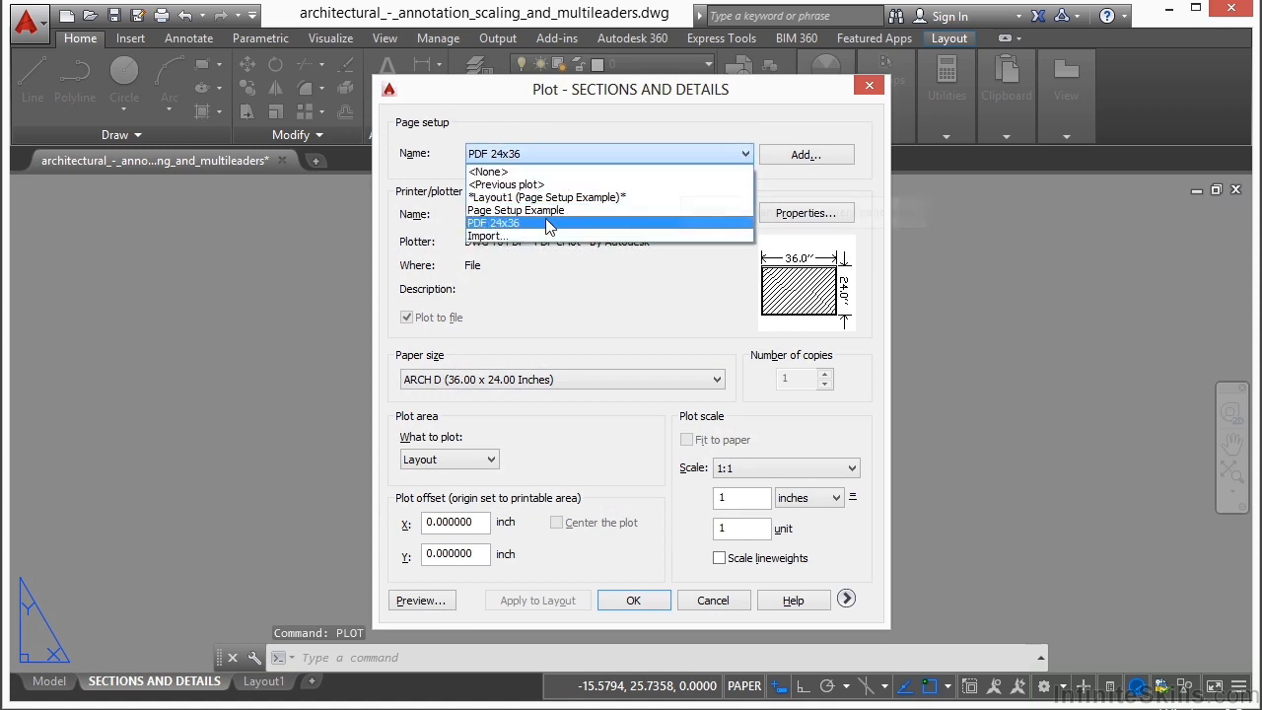
click(548, 224)
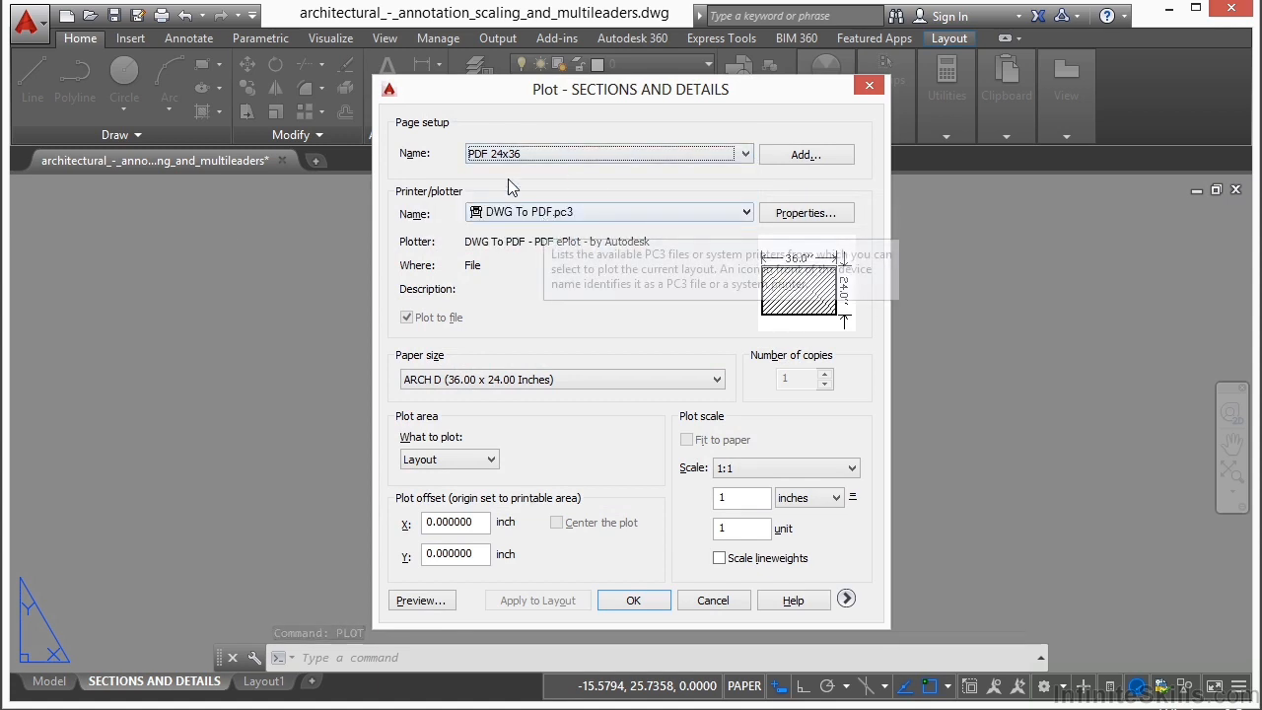
click(420, 600)
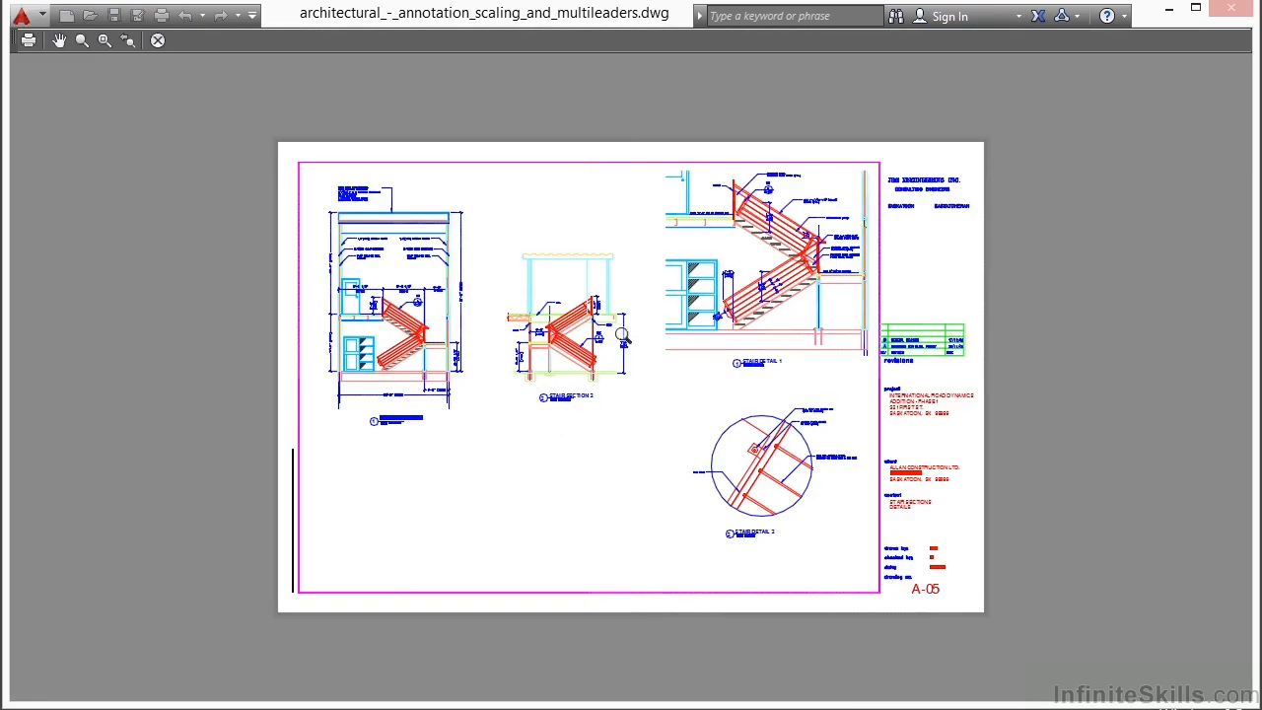
right_click(661, 299)
click(699, 316)
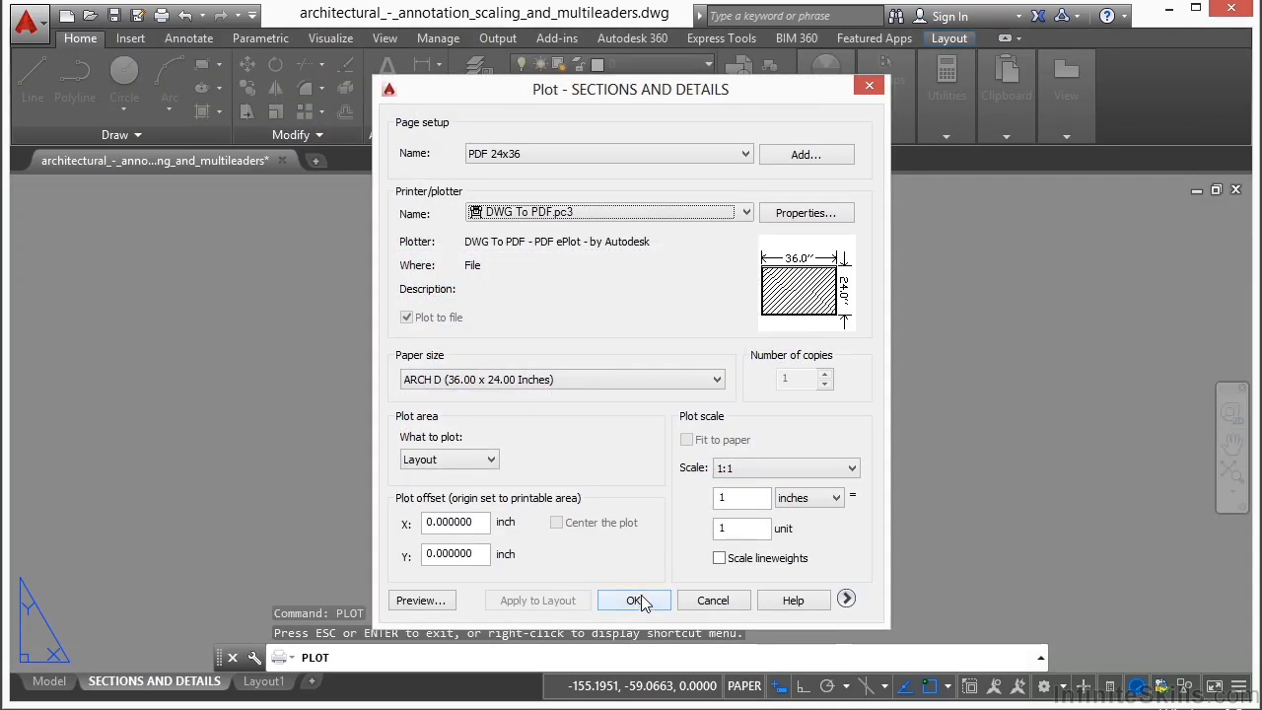
click(846, 600)
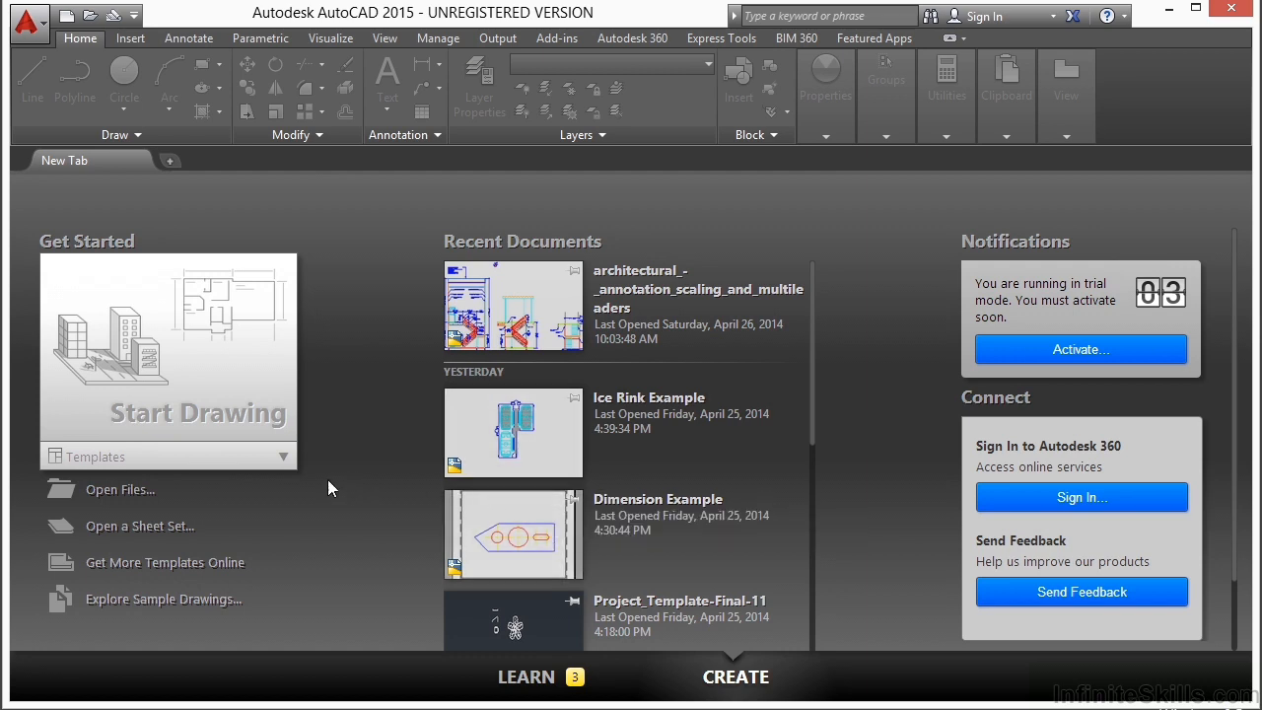
Start a new drawing from a template.
click(285, 459)
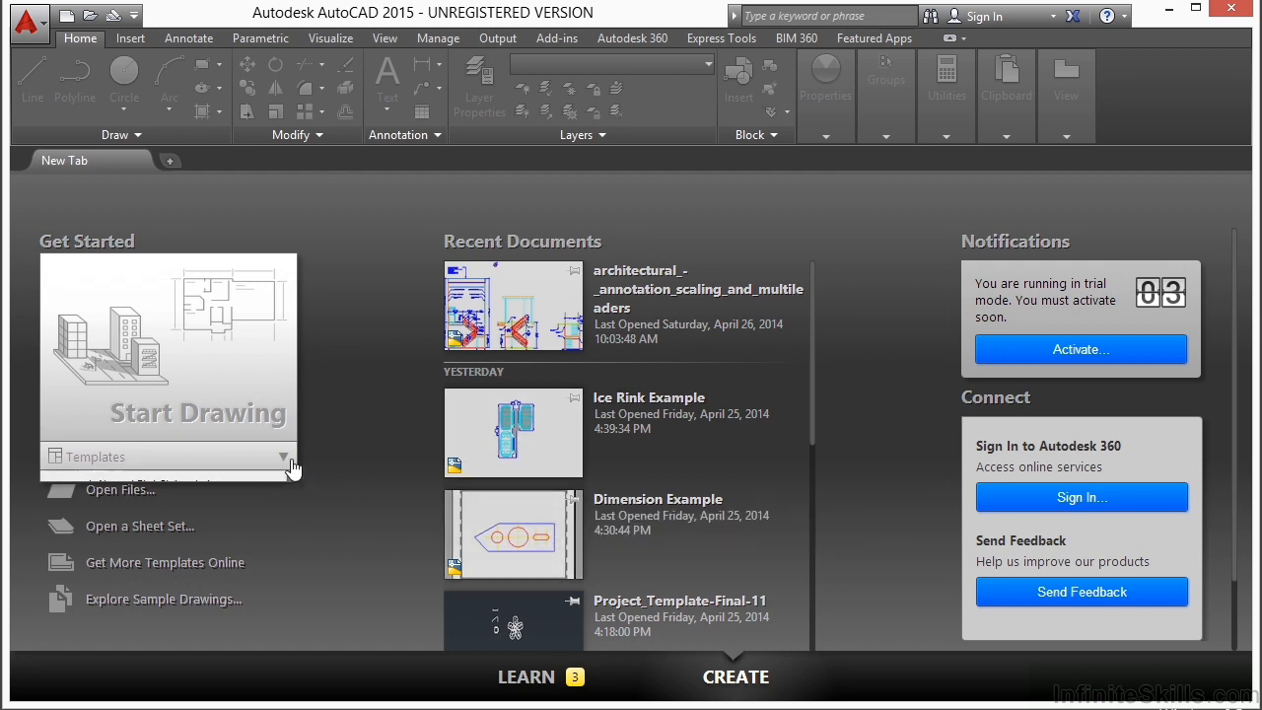
click(94, 534)
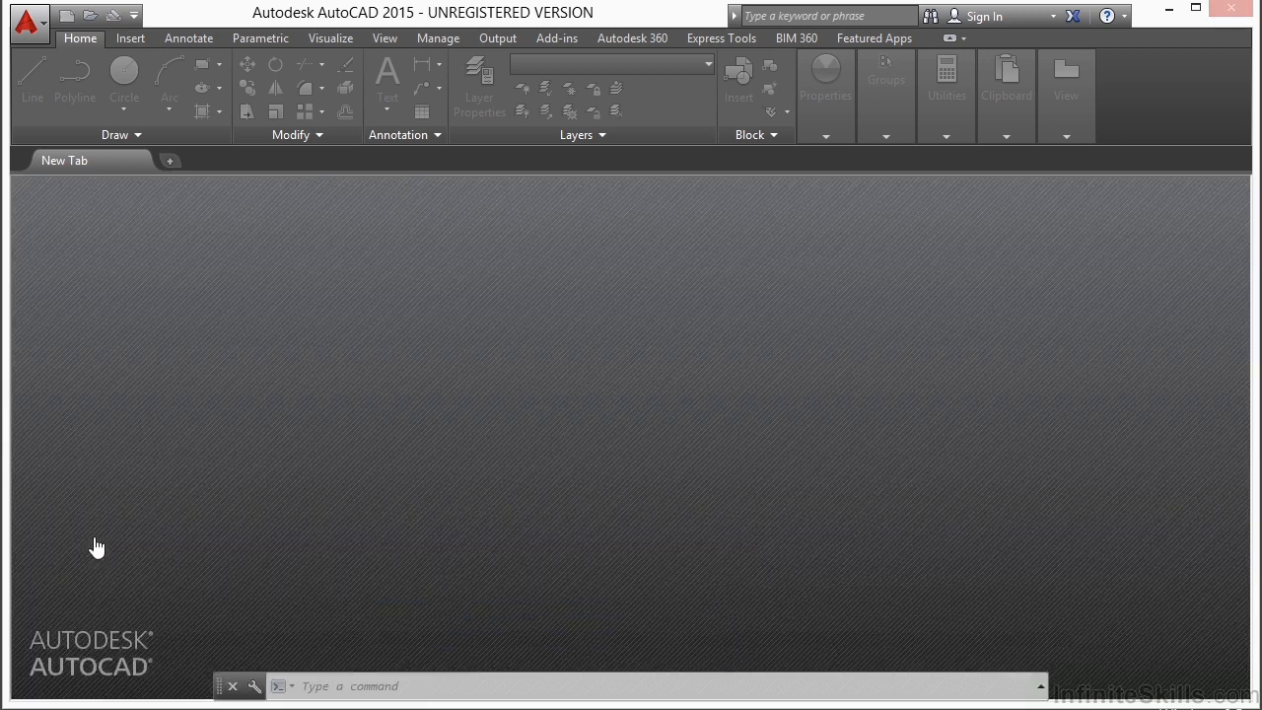
text(PUBLISH)
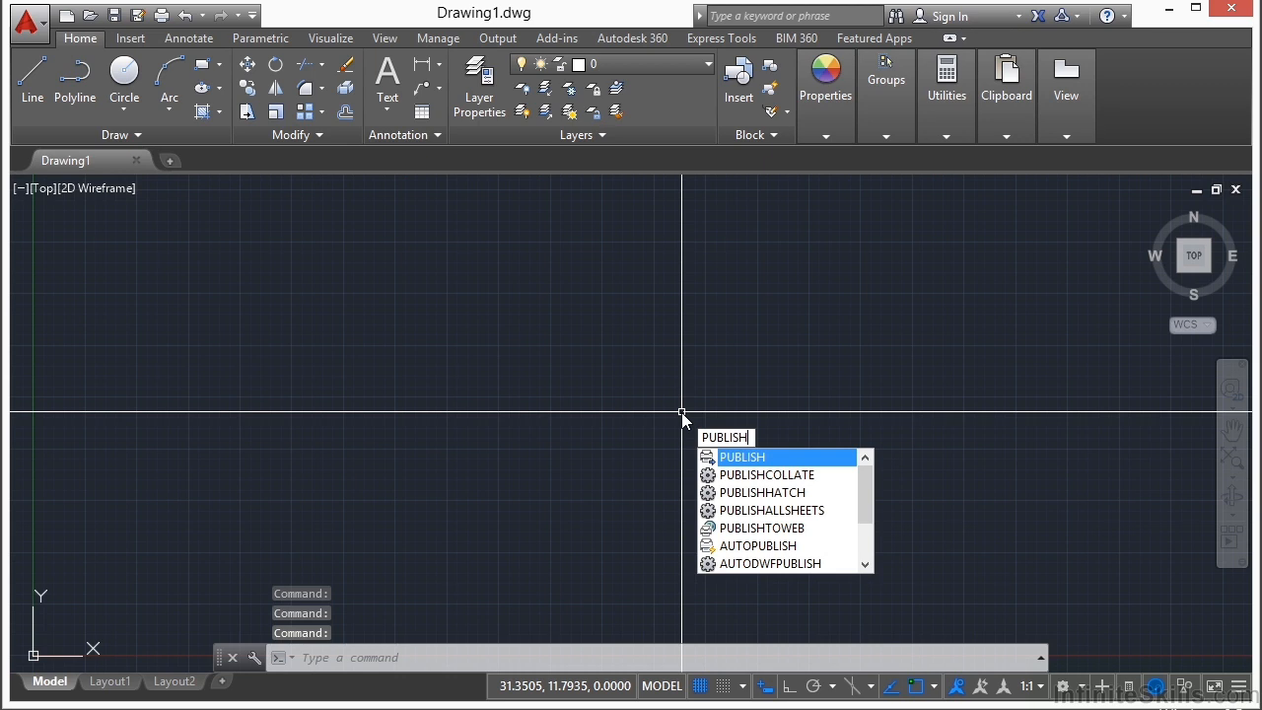
key(Return)
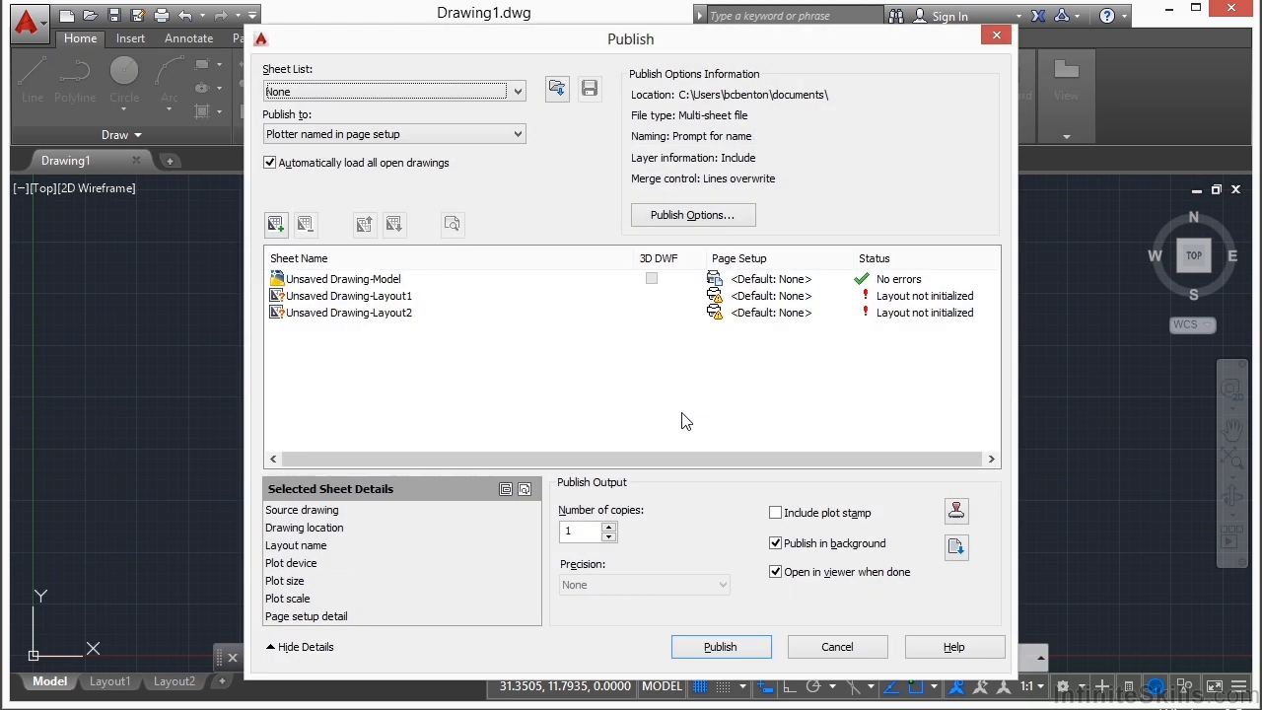
click(995, 37)
Open the Publish dialog and remove the unsaved drawing's Model, Layout1 and Layout2 sheets from the sheet list.
click(26, 23)
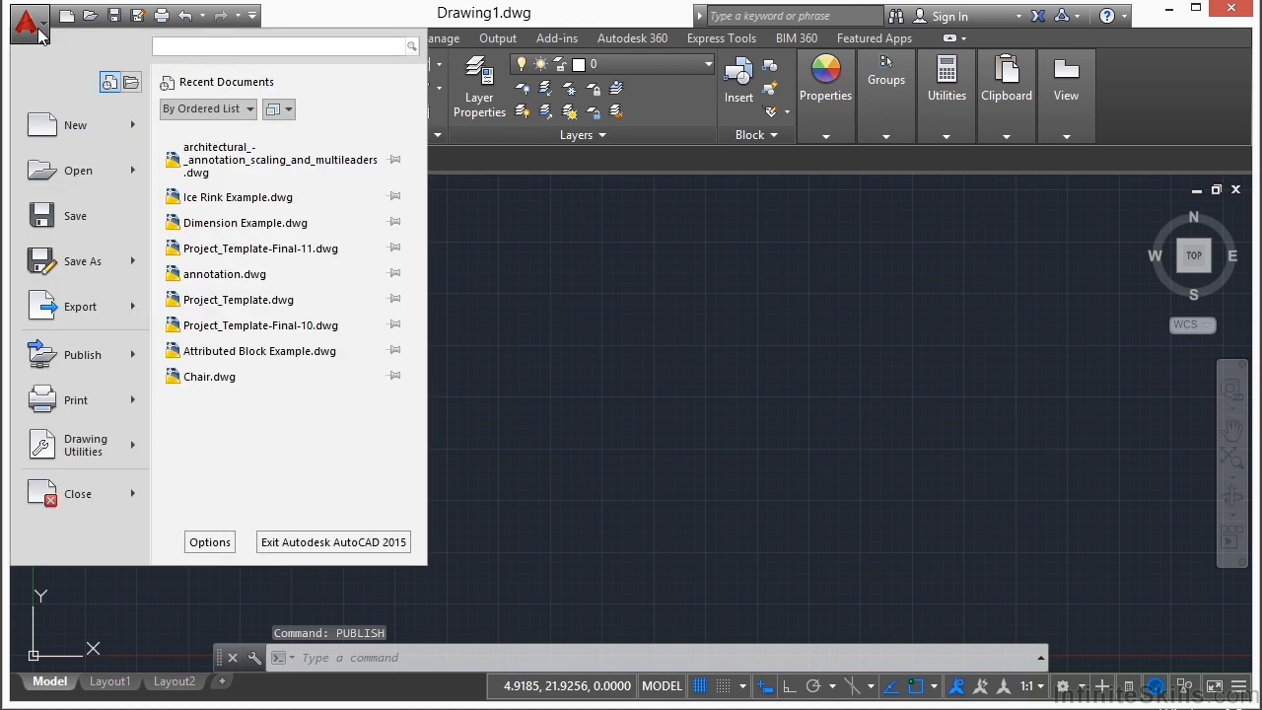
click(100, 355)
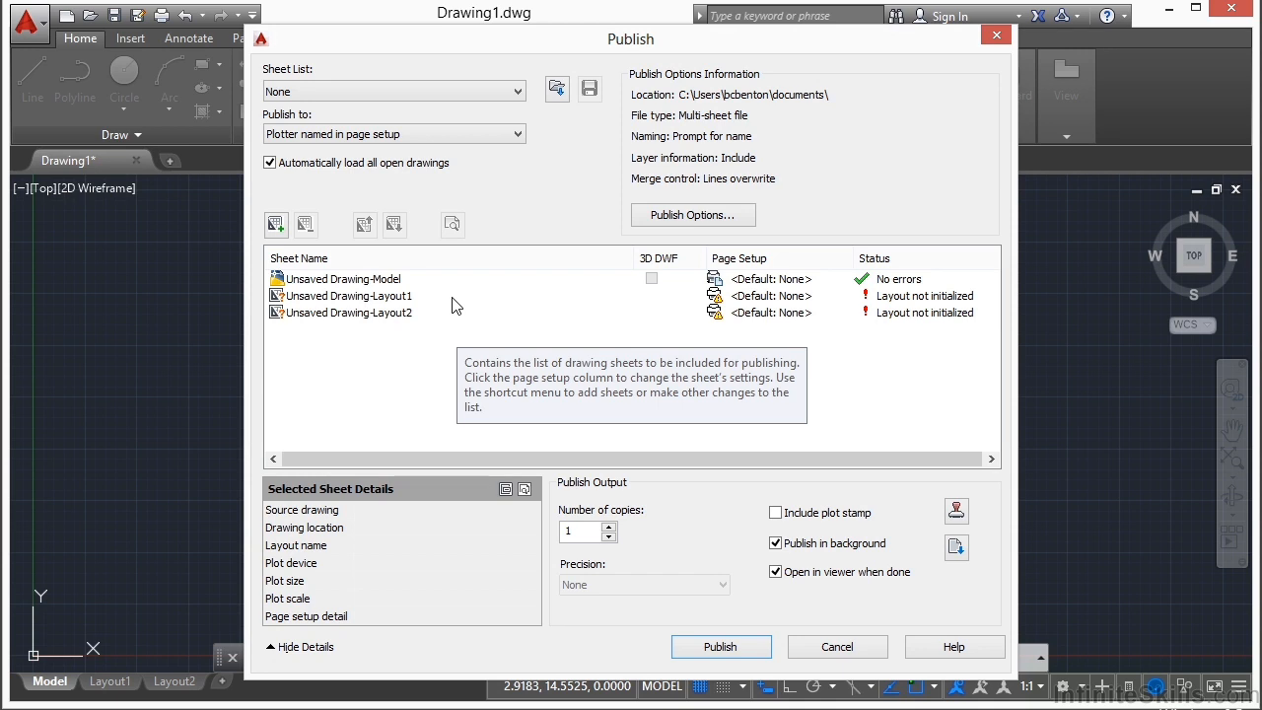
click(363, 281)
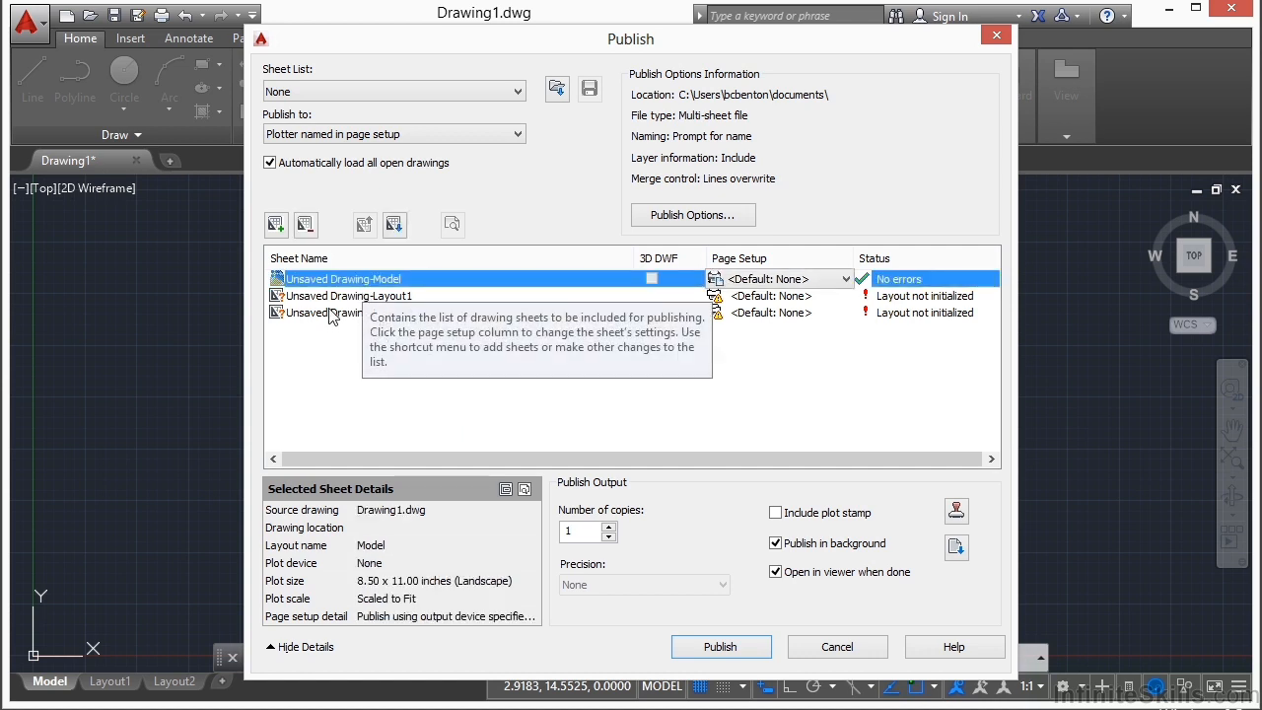
shift+click(331, 312)
click(305, 225)
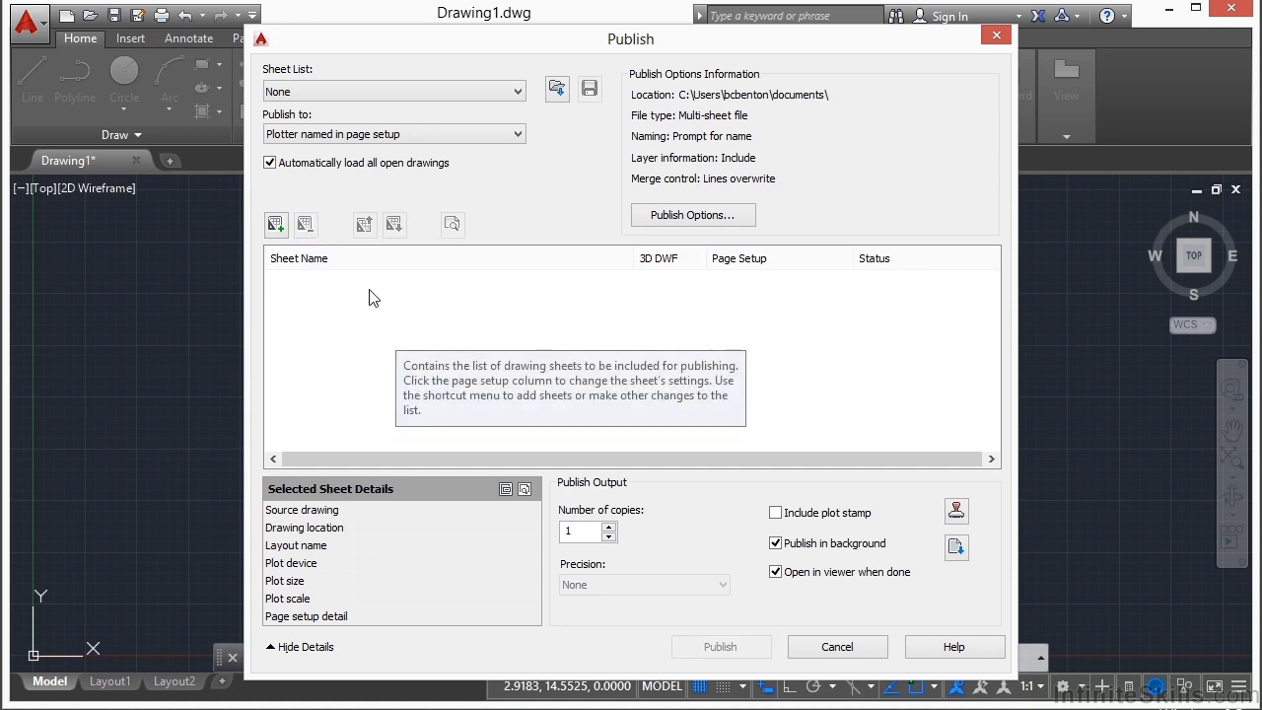
Add only the layouts of the architectural annotation scaling, architectural_example-imperial, colorwh and Dimension Example drawings to the sheet list.
click(277, 226)
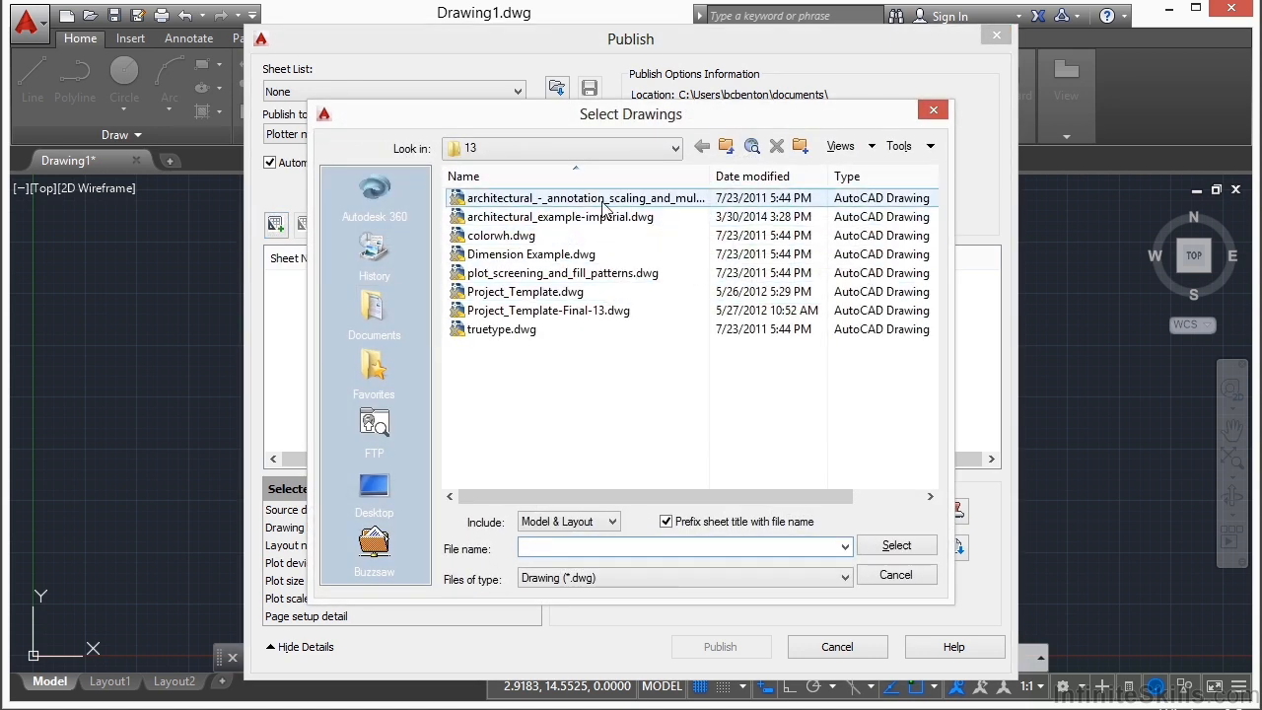
click(605, 202)
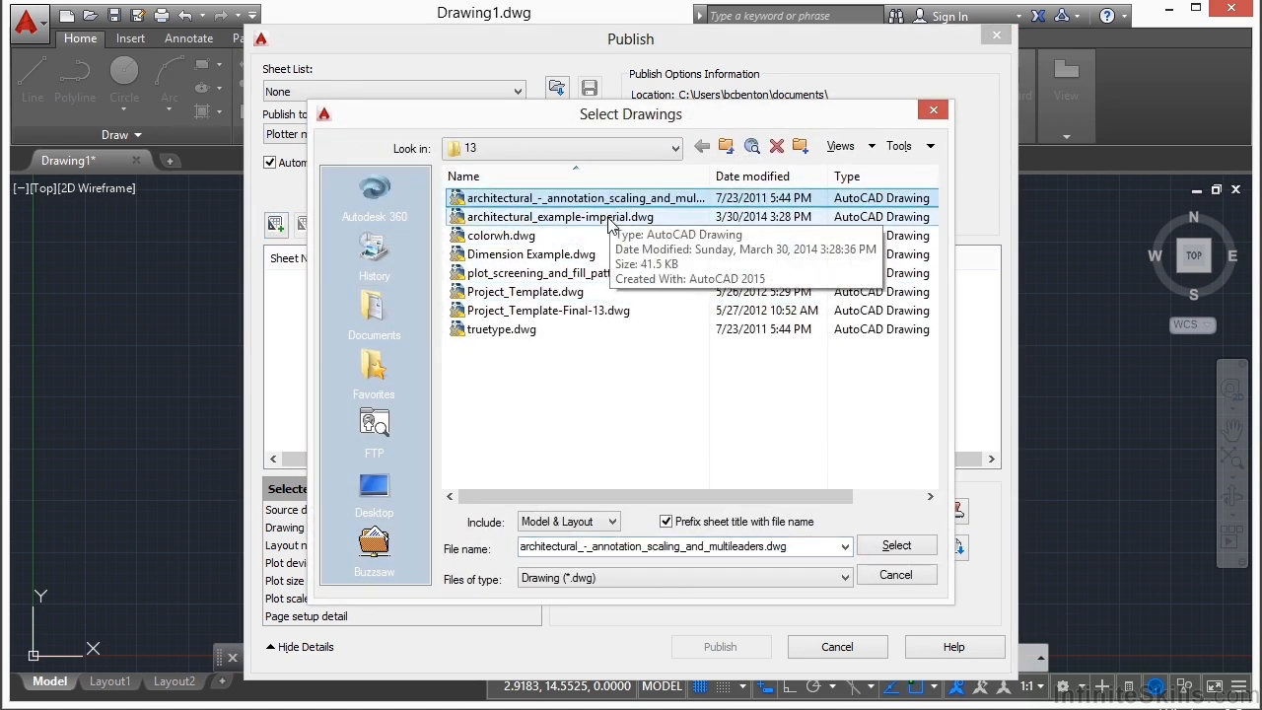
click(608, 219)
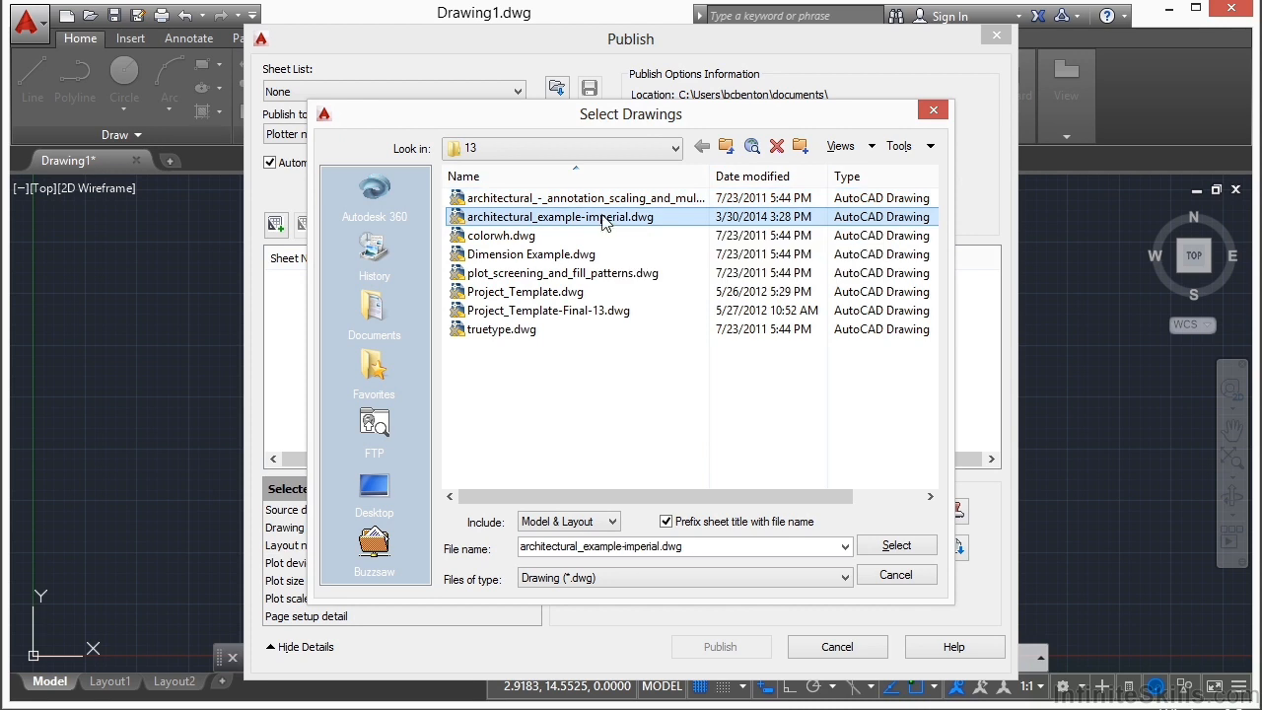
ctrl+click(553, 198)
ctrl+click(530, 237)
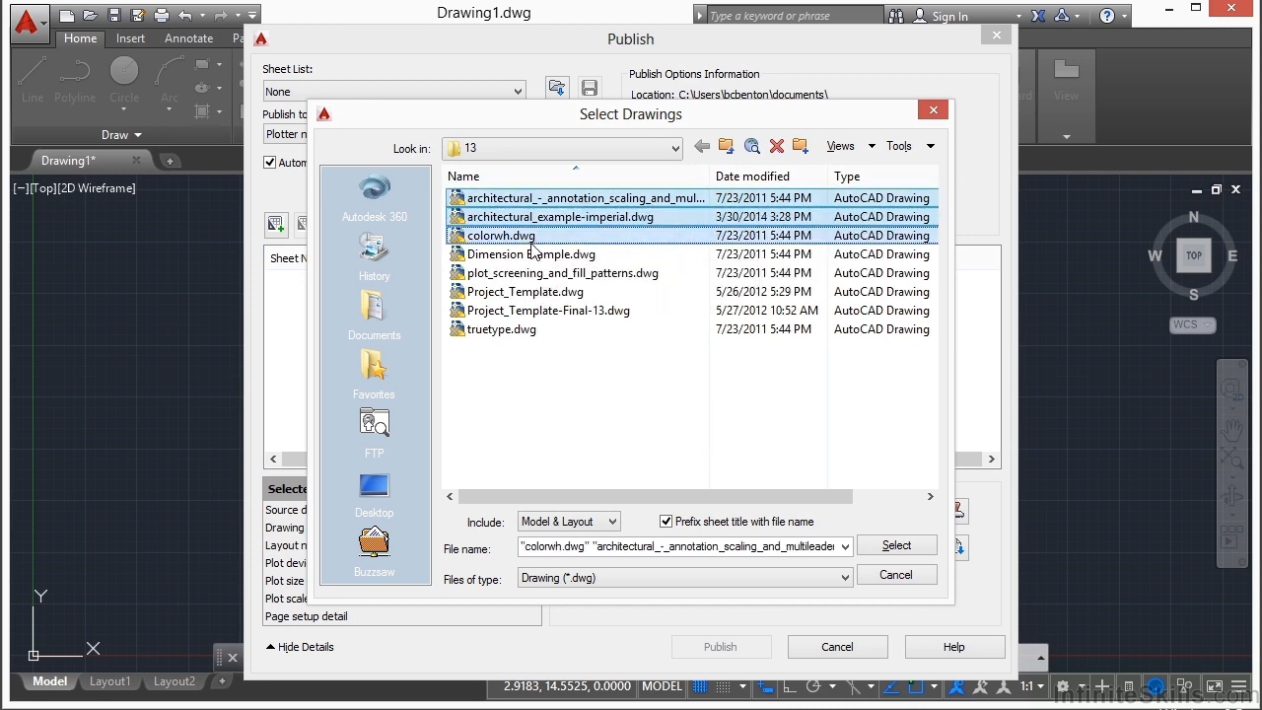
ctrl+click(542, 254)
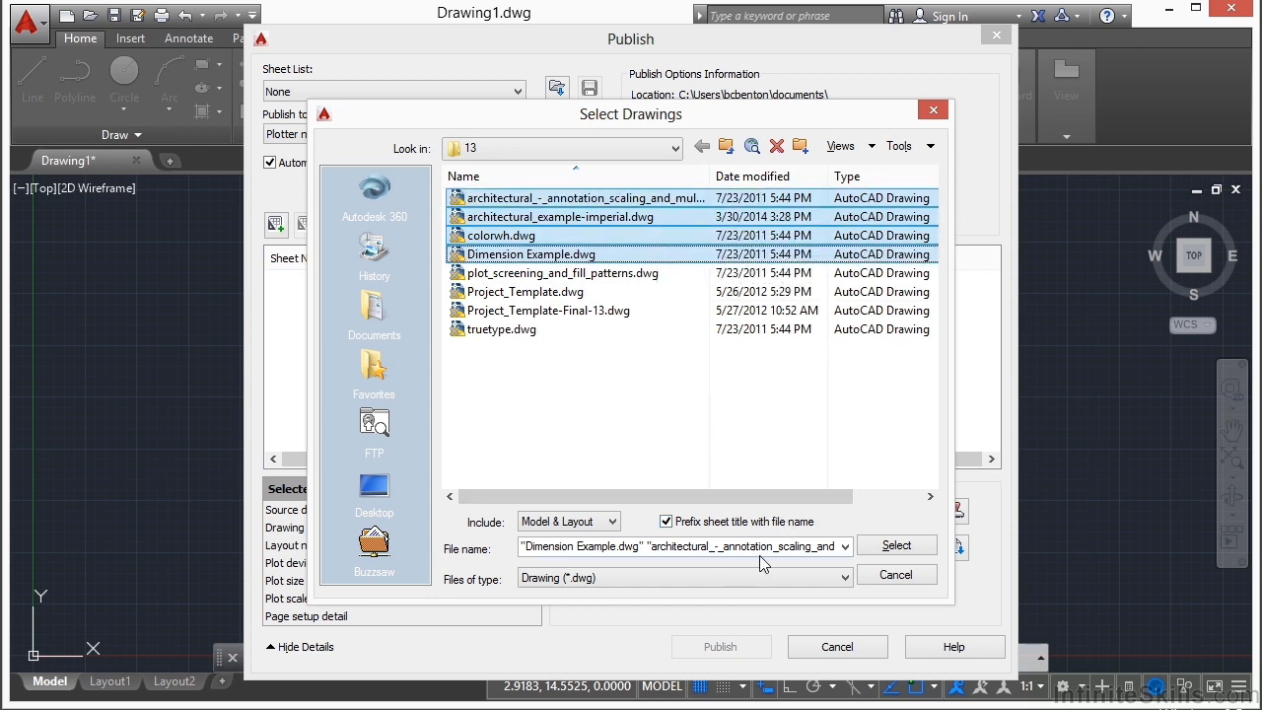
click(613, 522)
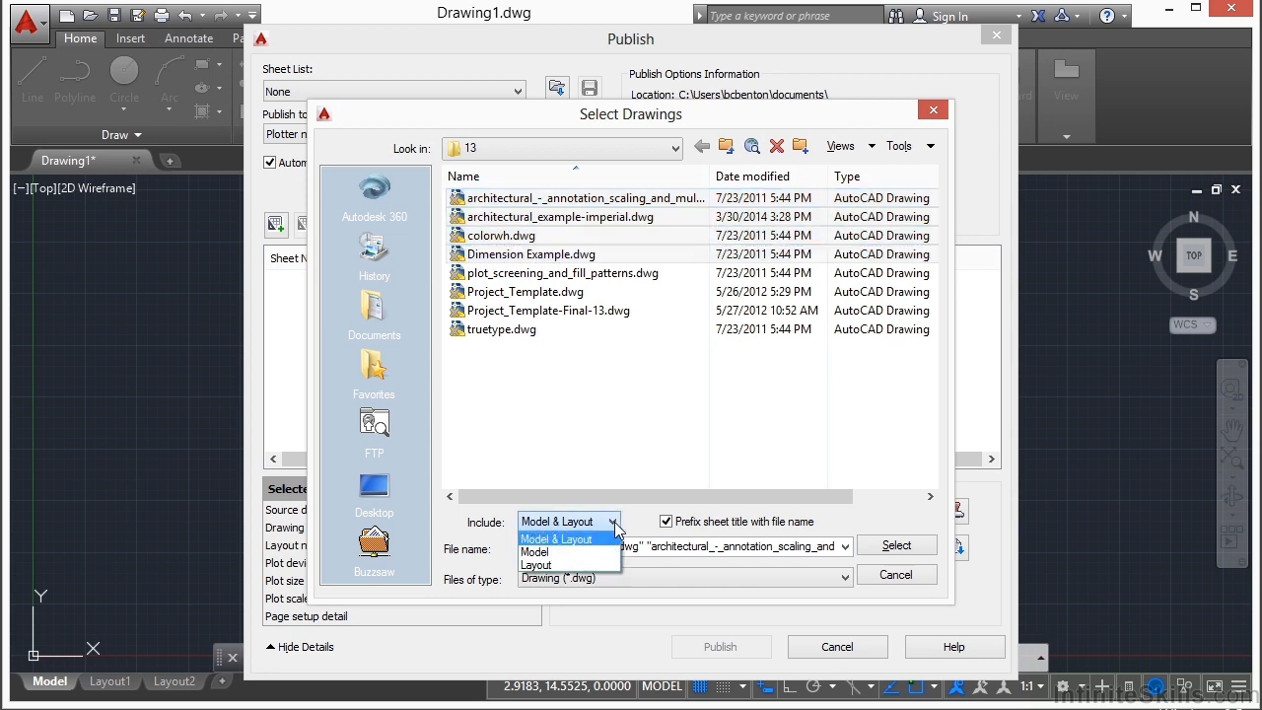
click(578, 563)
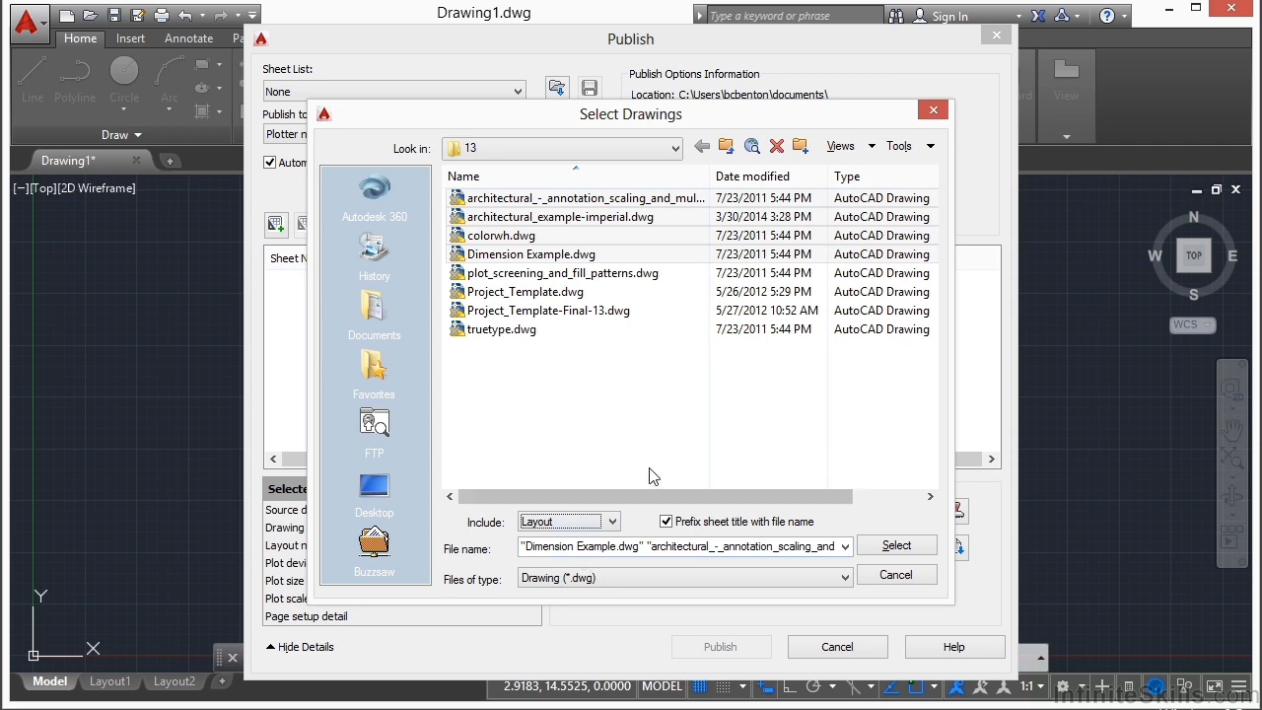
click(893, 545)
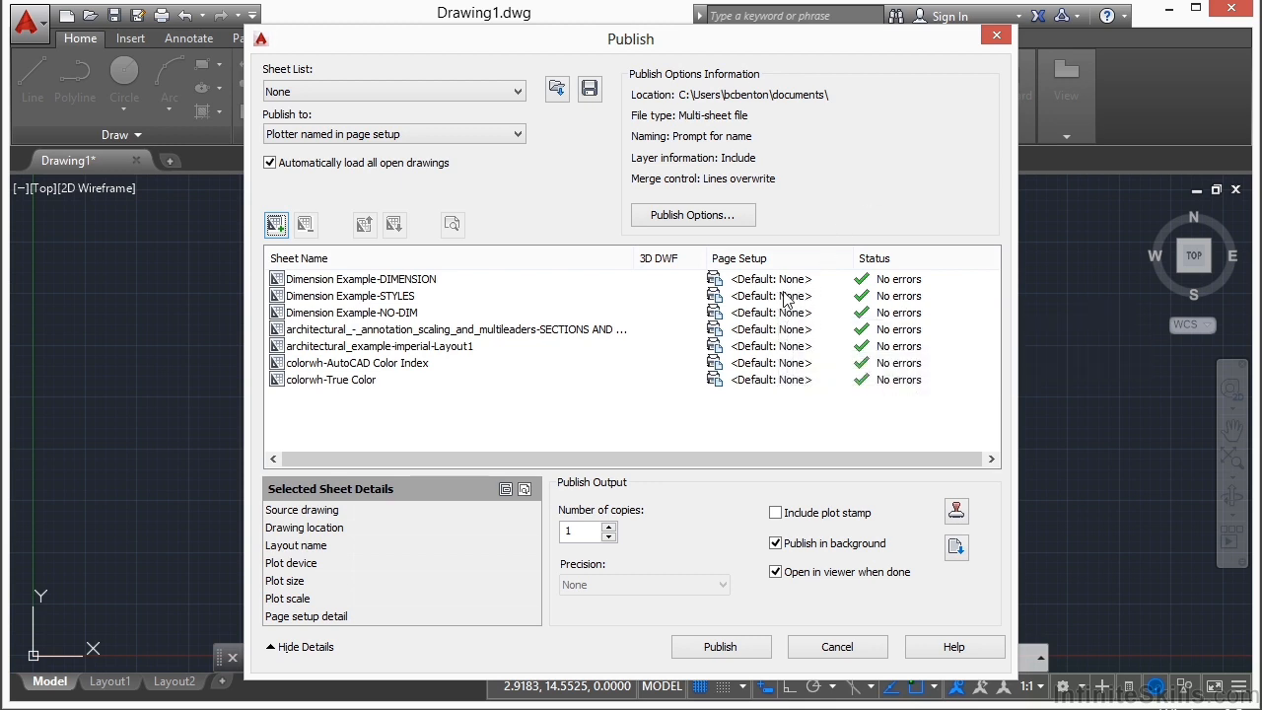
Check the page setup choices available for the Dimension Example-DIMENSION and Dimension Example-STYLES sheets without changing them.
click(782, 283)
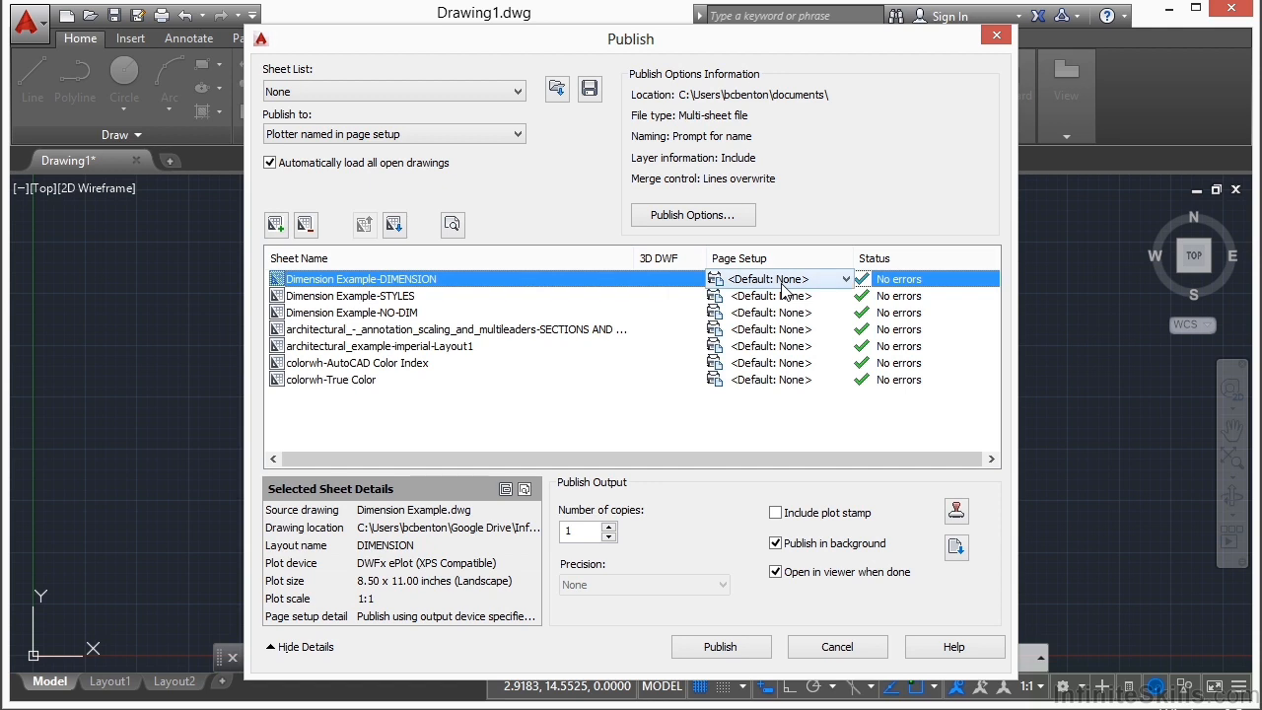
click(846, 281)
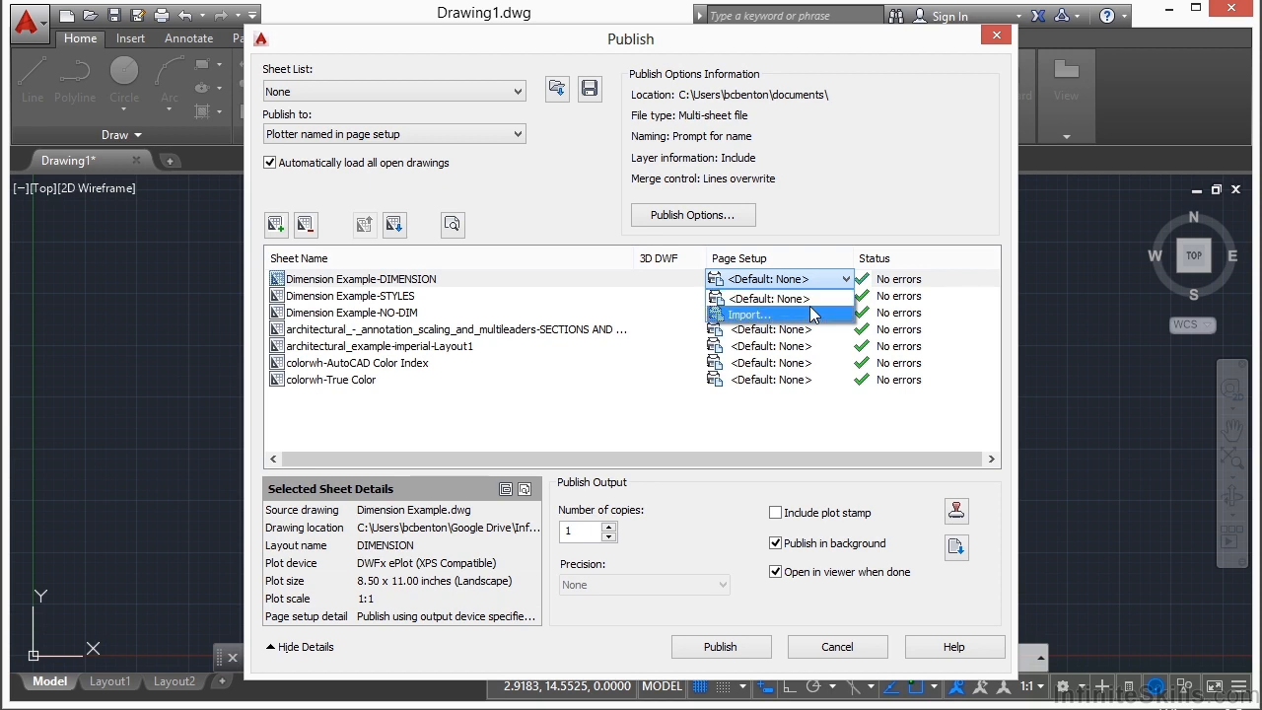
click(838, 219)
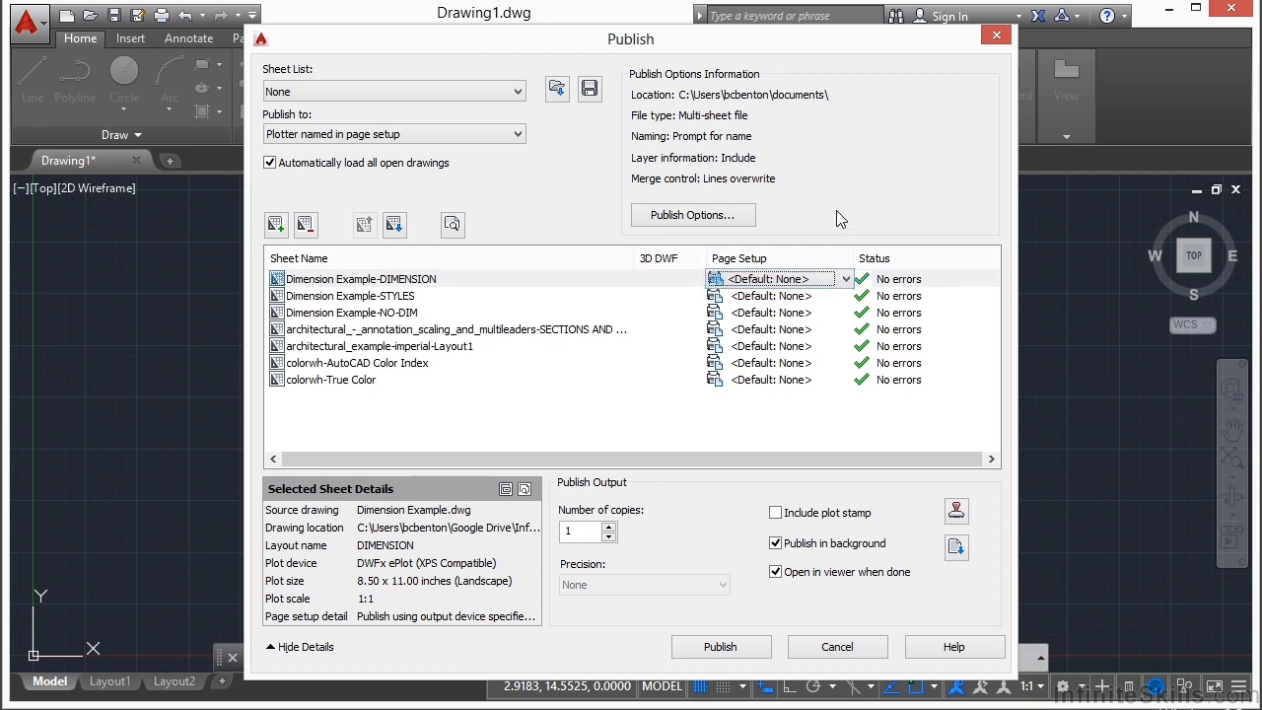
click(807, 296)
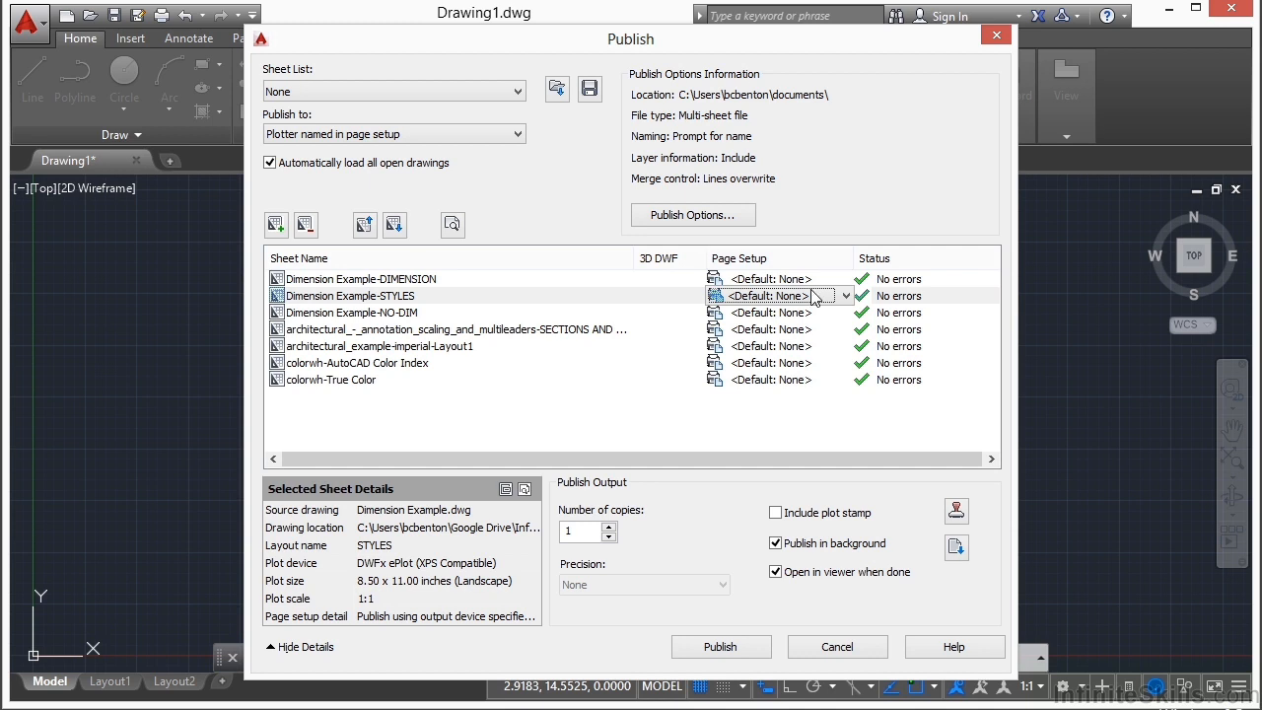
click(846, 295)
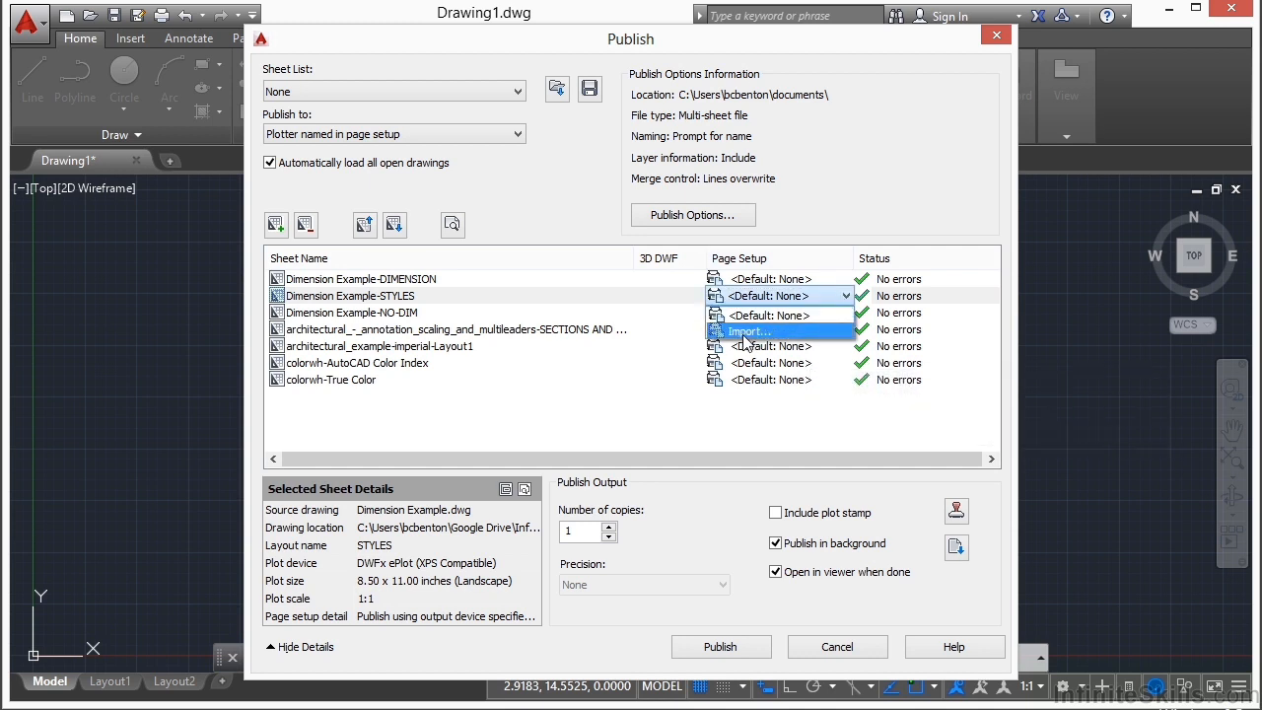
click(837, 203)
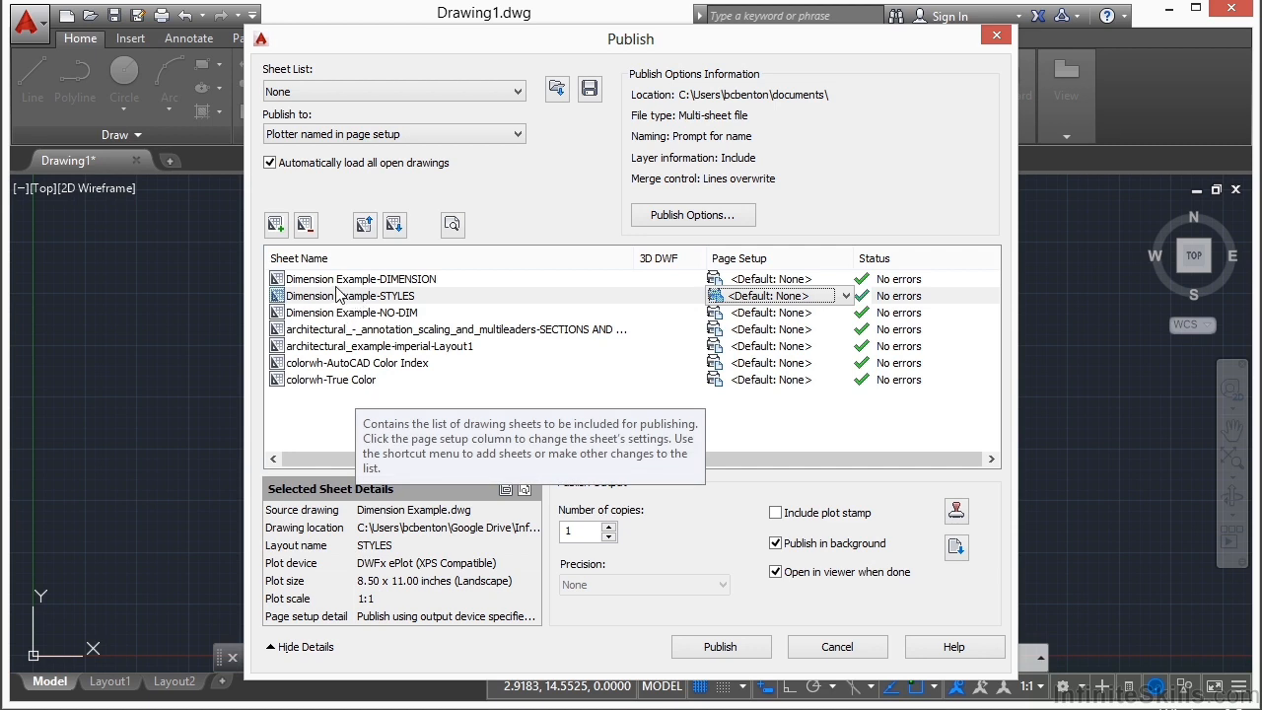
Move the colorwh-True Color sheet up to the first position in the sheet list.
click(327, 384)
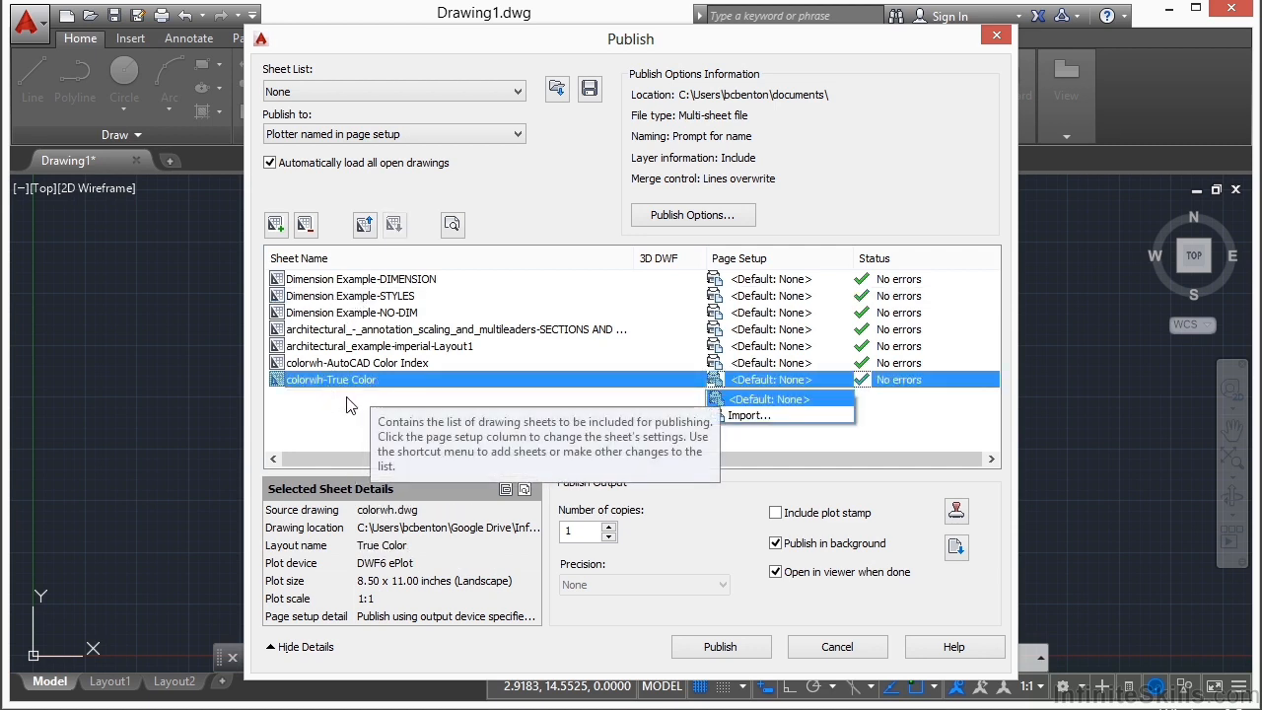
click(365, 226)
click(365, 225)
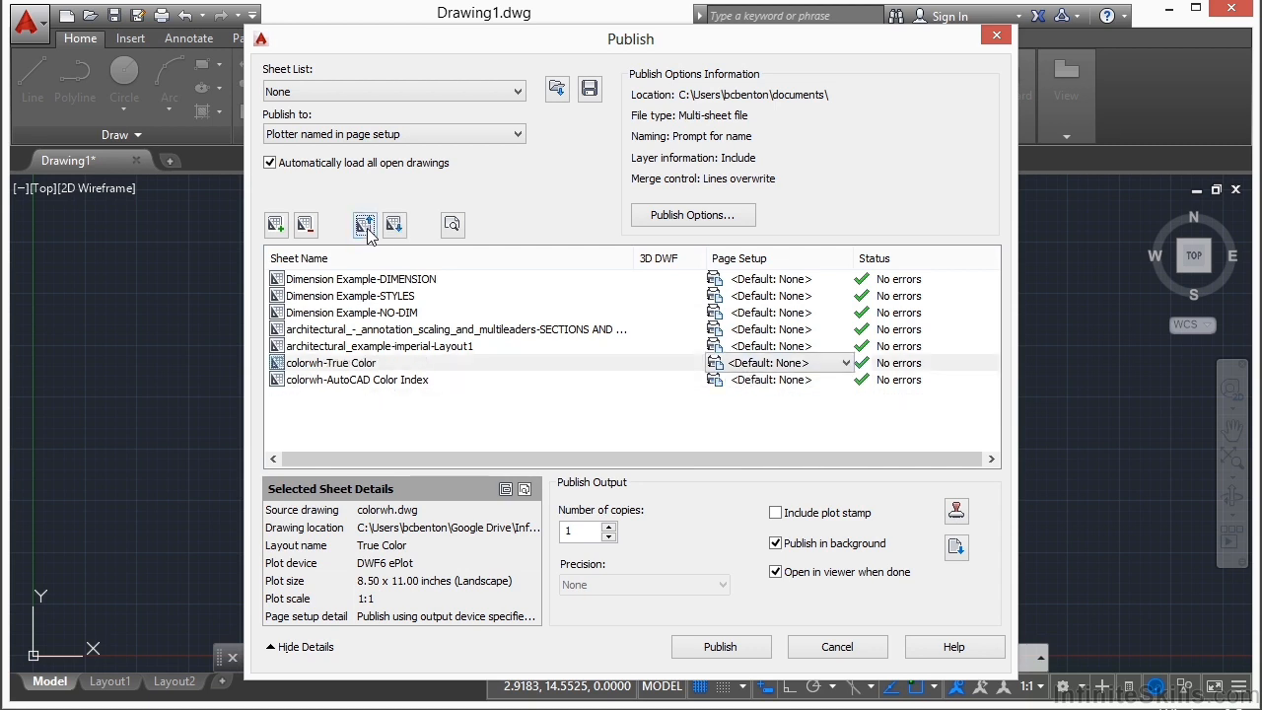
click(365, 226)
click(365, 226)
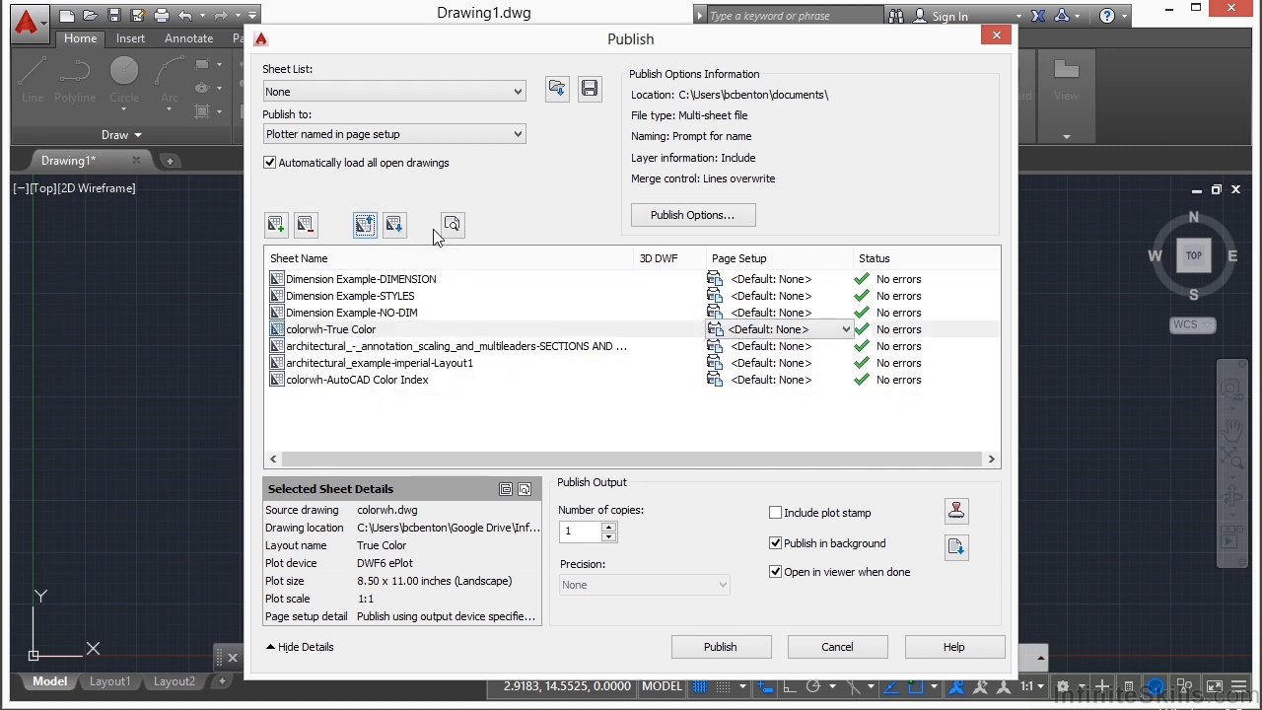
click(396, 226)
click(396, 226)
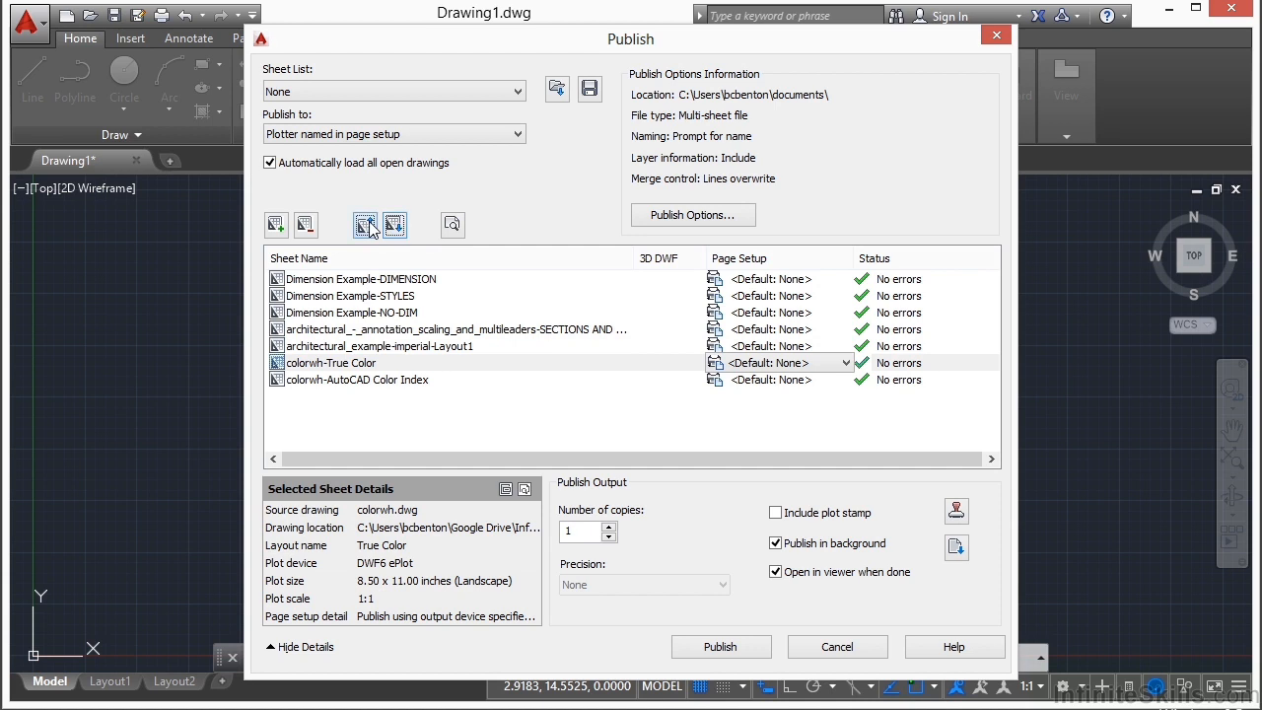
click(364, 226)
click(365, 226)
click(365, 226)
click(365, 226)
click(364, 226)
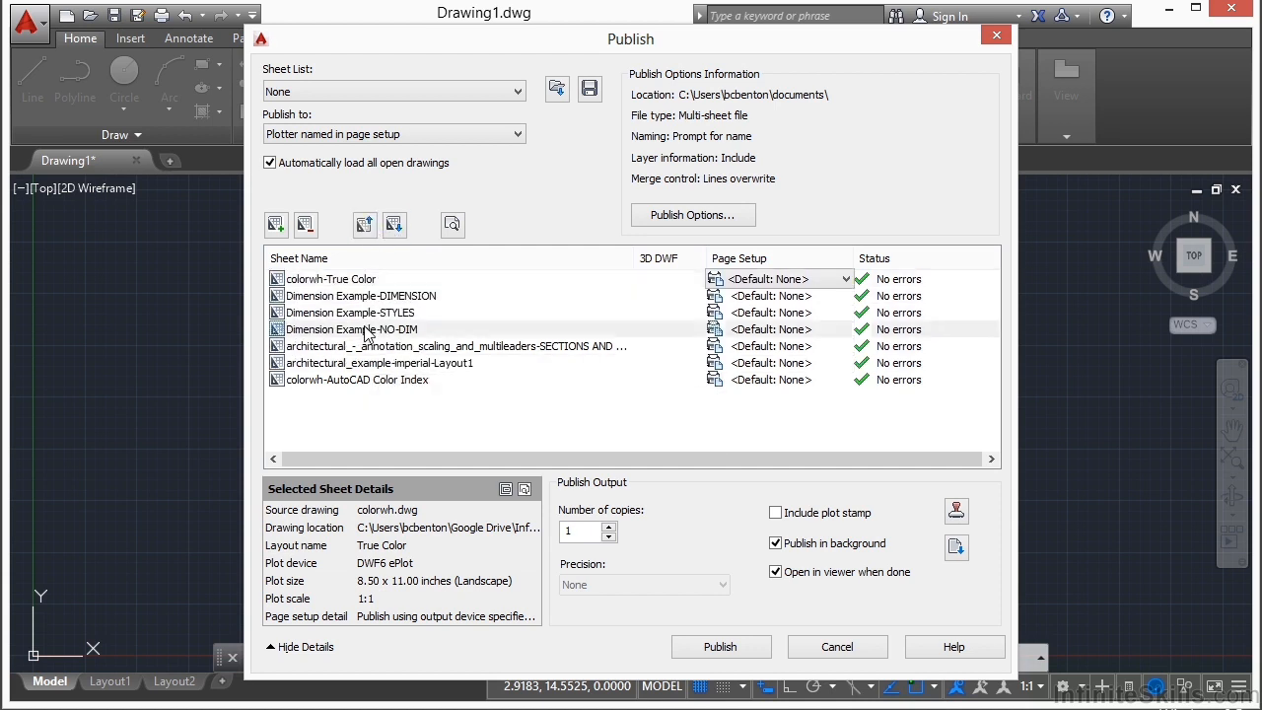
Move the Dimension Example-NO-DIM sheet directly below colorwh-True Color in the publishing order.
click(372, 331)
drag(372, 331, 361, 280)
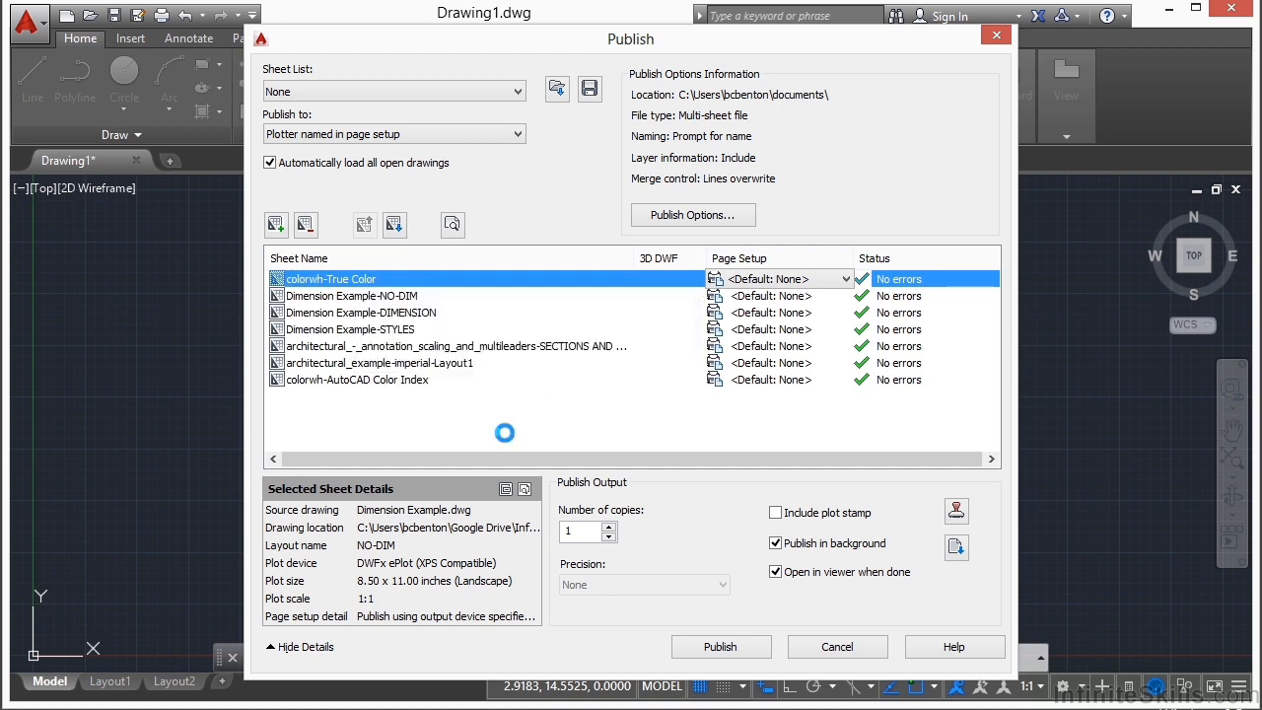
click(493, 426)
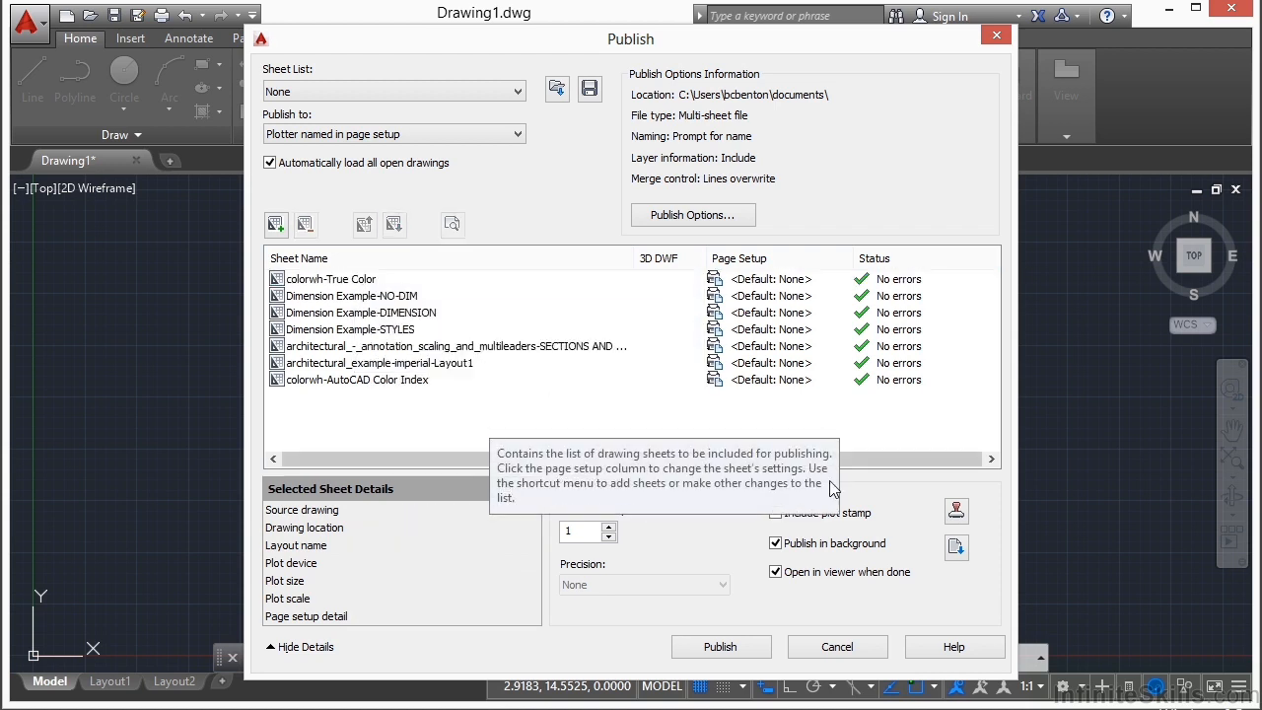
Set the number of copies to 4 and turn off publishing in the background.
click(590, 541)
double_click(608, 526)
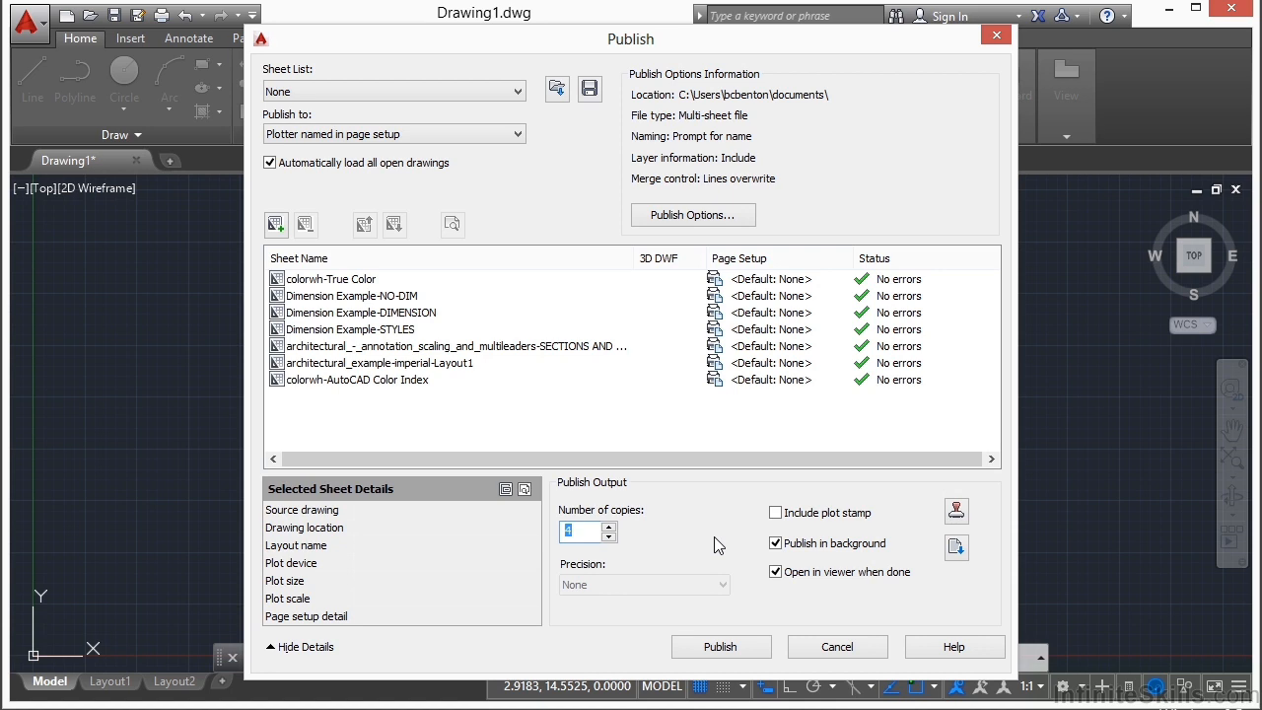
click(799, 546)
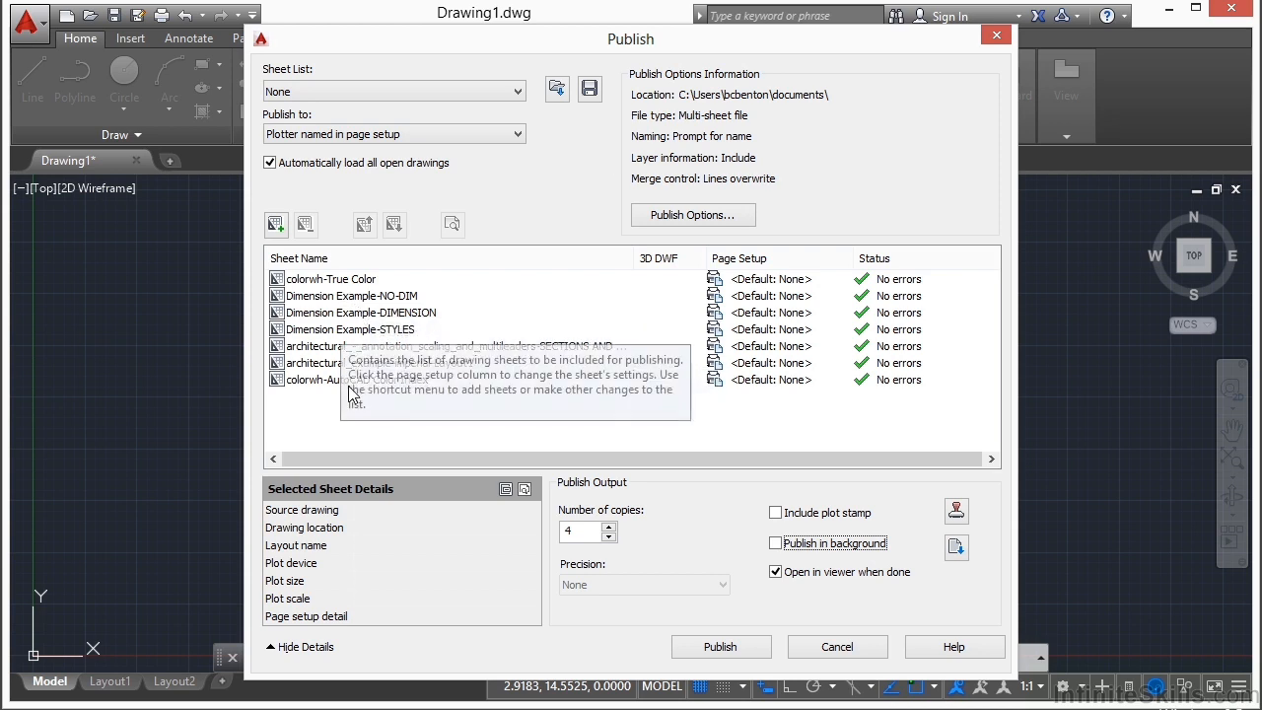
click(590, 88)
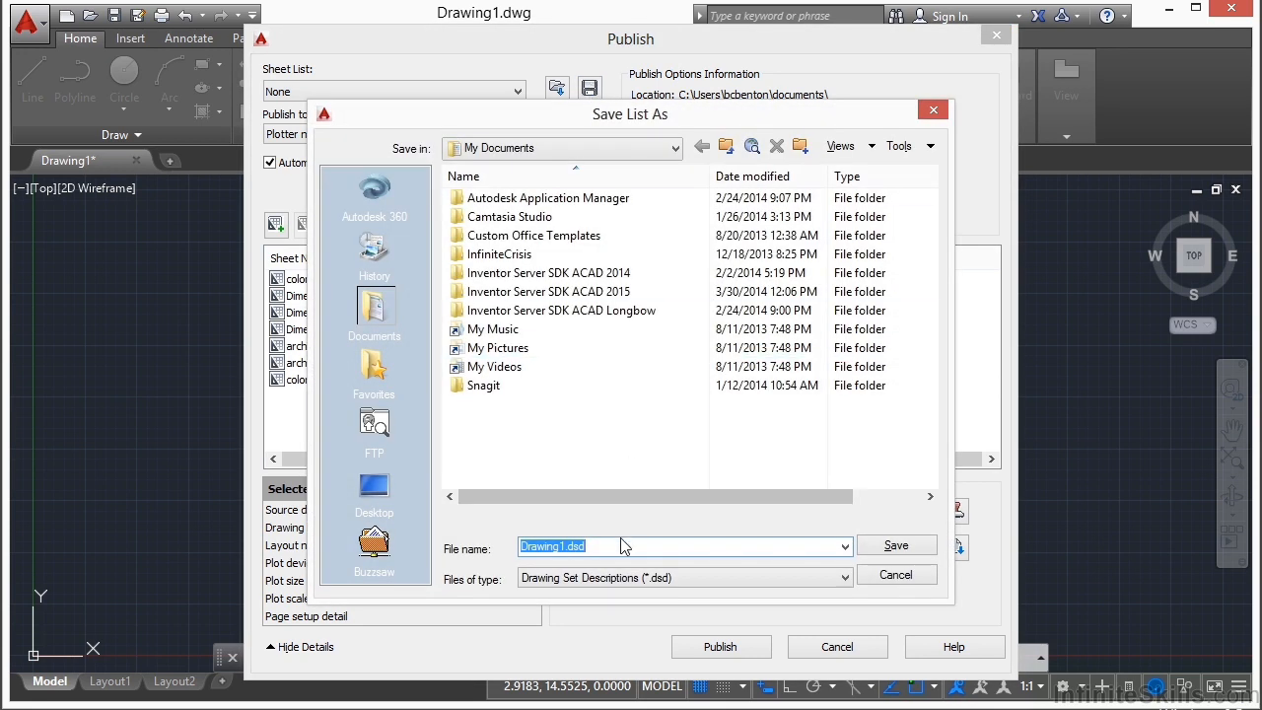
click(625, 551)
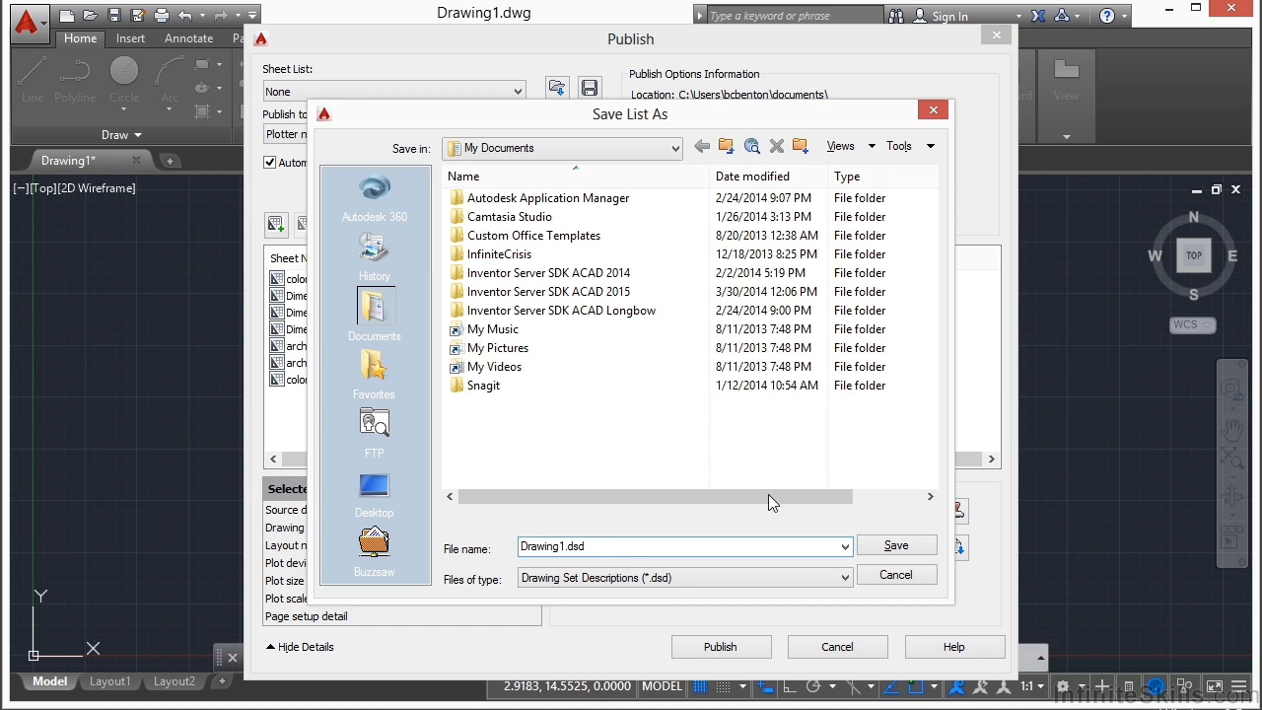
click(898, 576)
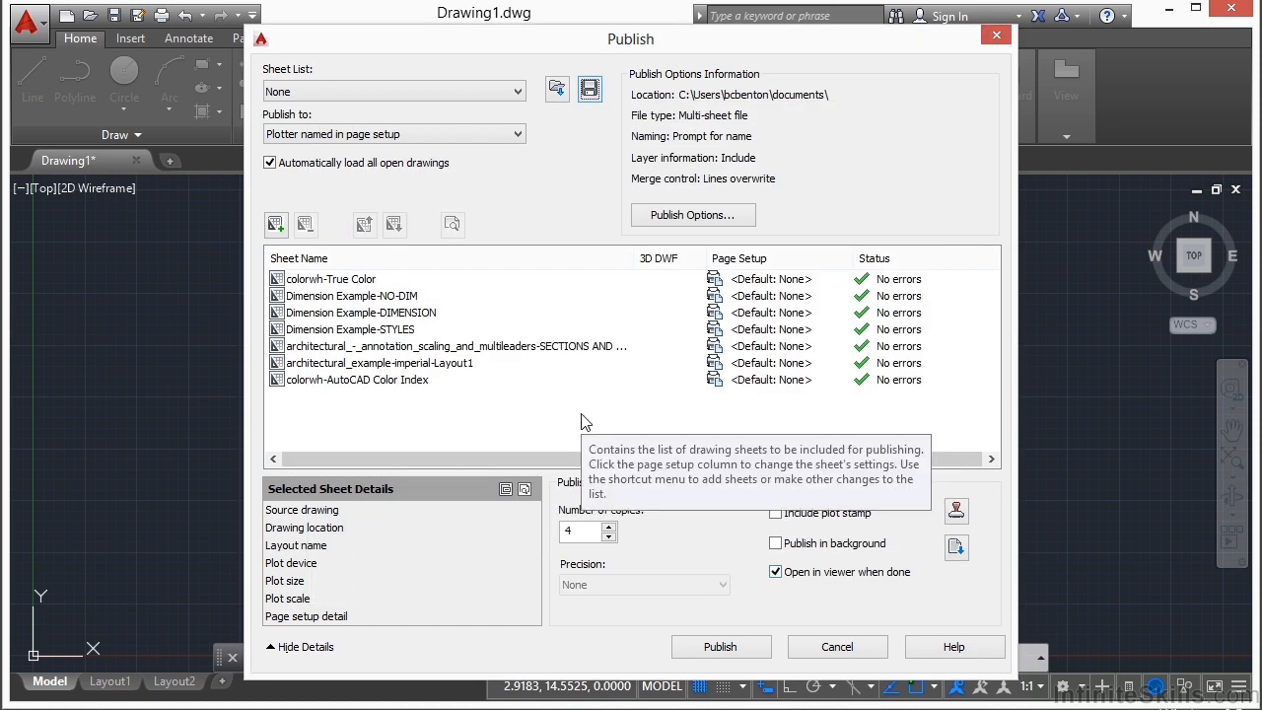
Save the sheet list as project files.dsd in folder 13 under Infinite Skills on Google Drive.
click(590, 89)
click(675, 150)
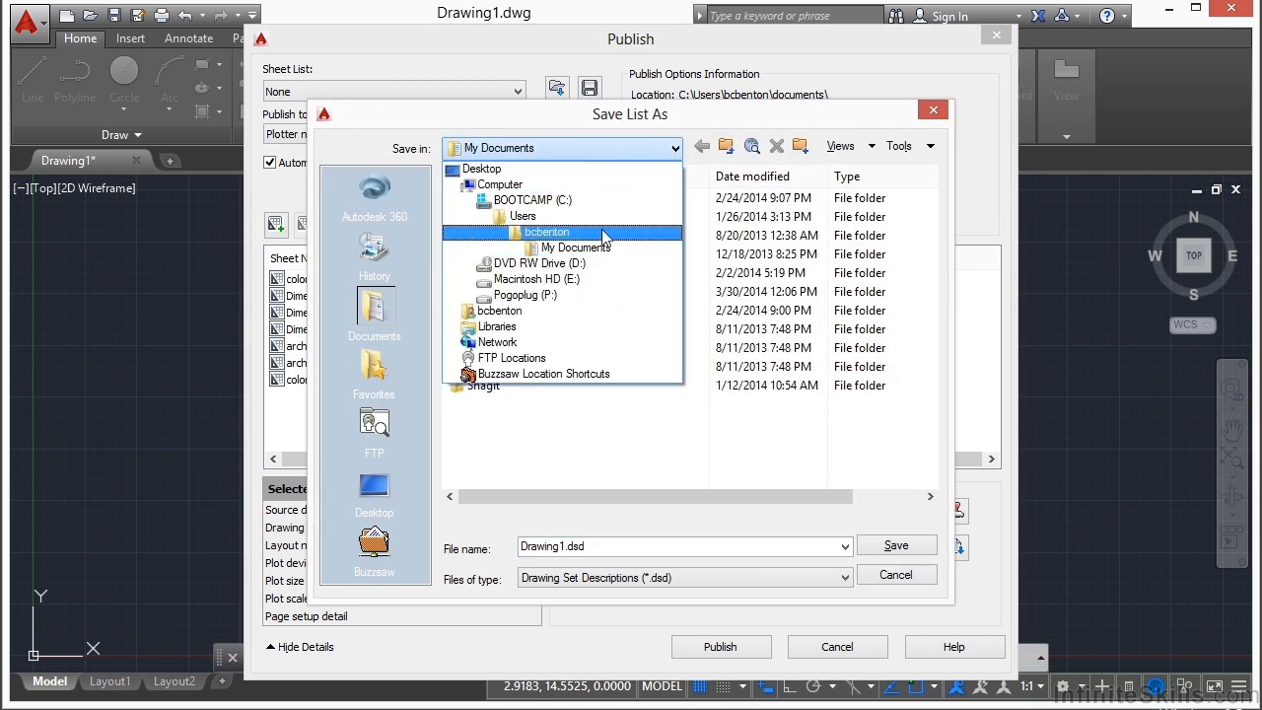
click(577, 226)
double_click(543, 240)
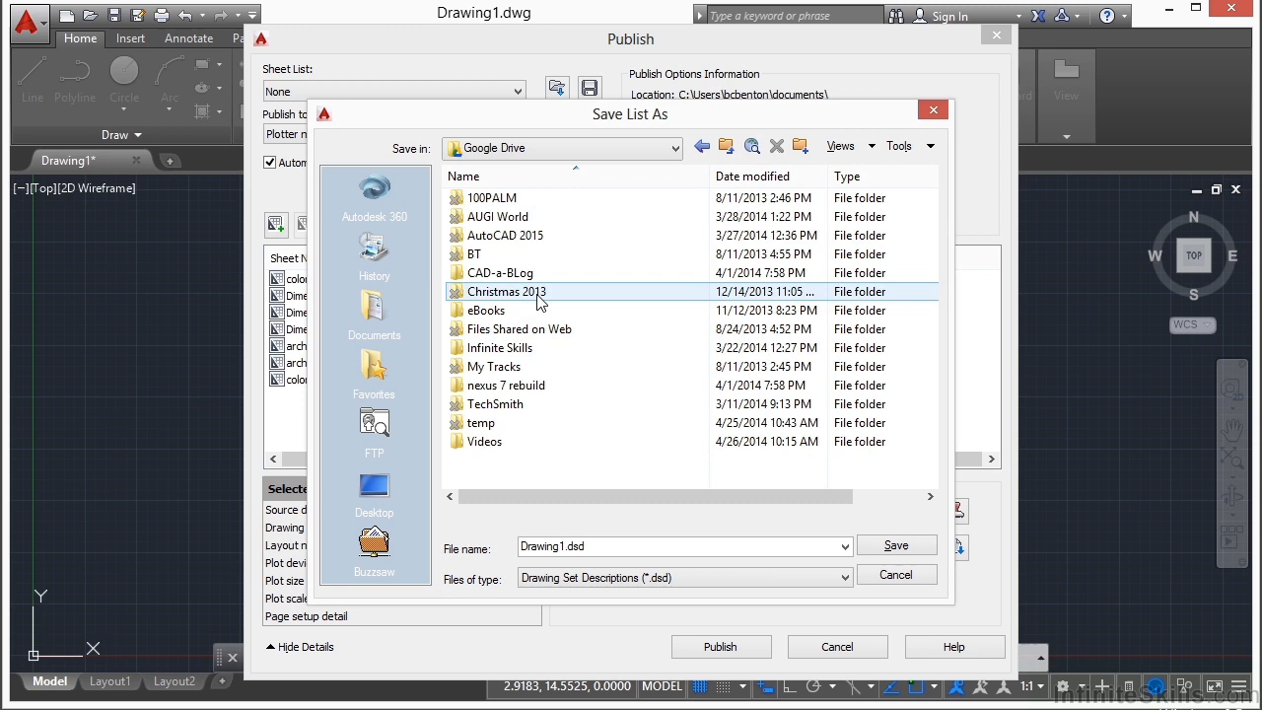
double_click(523, 347)
double_click(537, 200)
double_click(523, 216)
double_click(471, 385)
double_click(566, 546)
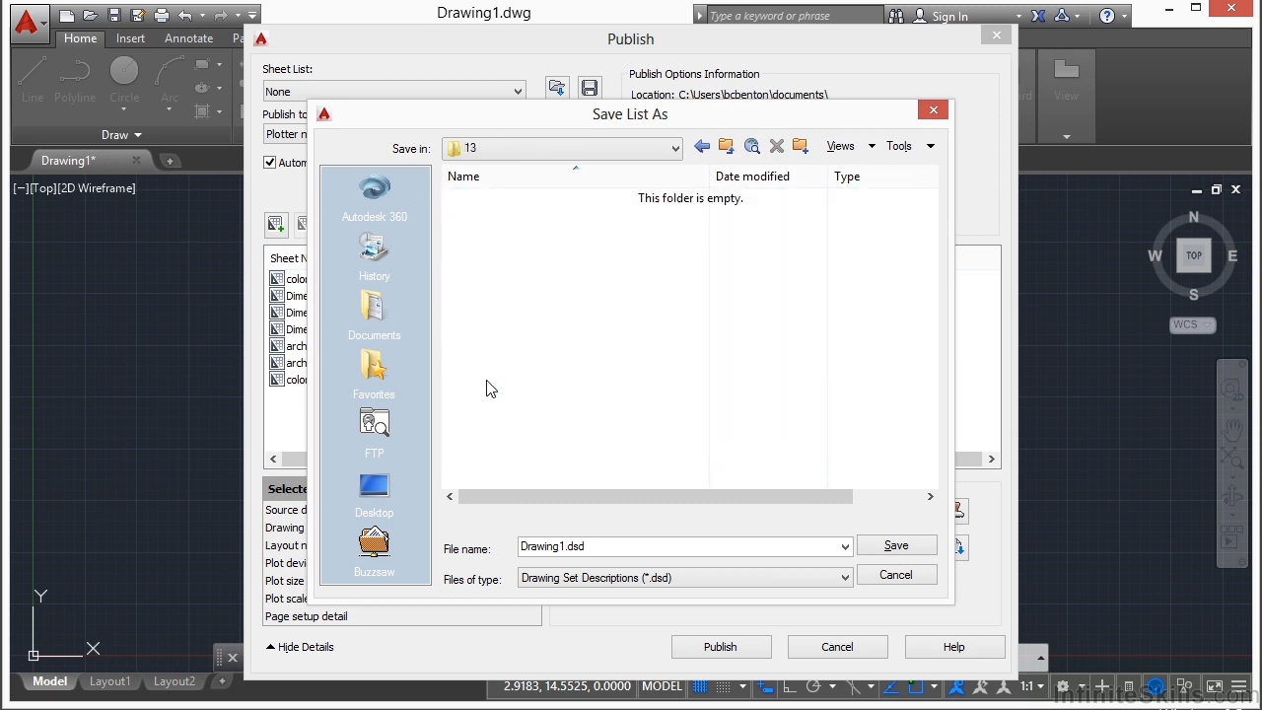
key(BackSpace)
text(project files)
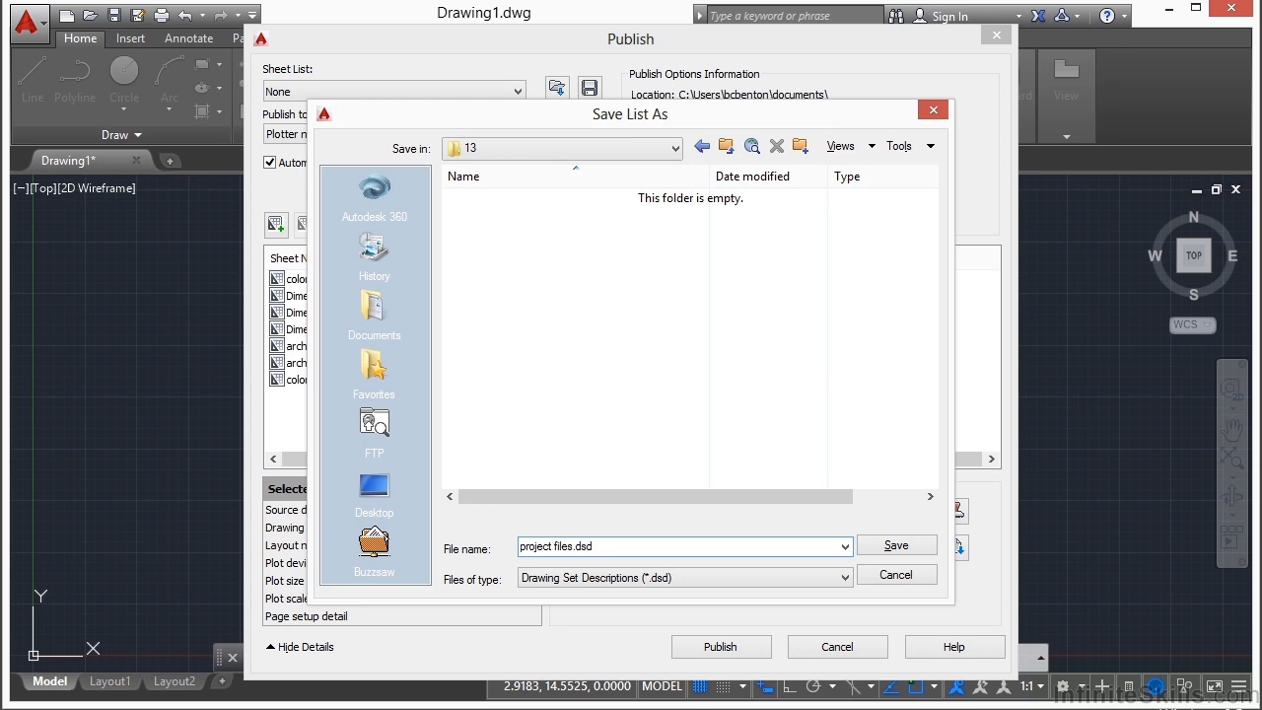
click(909, 551)
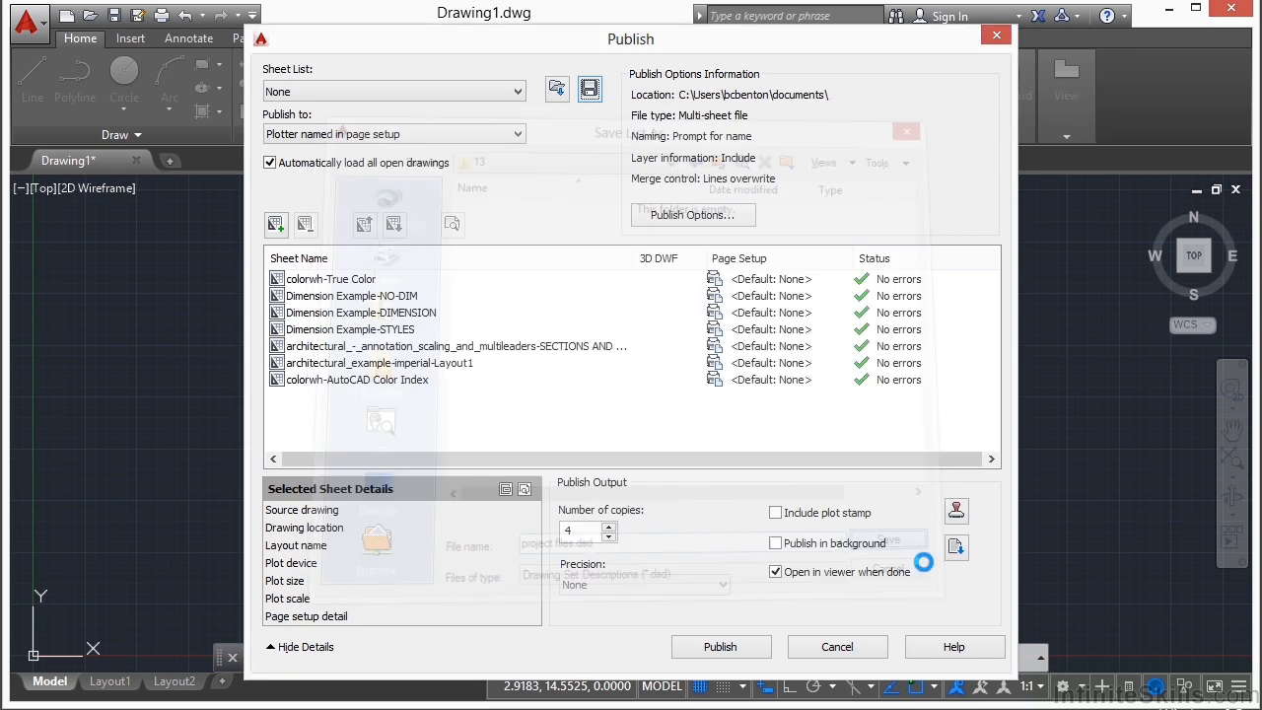
Remove every sheet, from colorwh-True Color to colorwh-AutoCAD Color Index, from the sheet list.
click(316, 281)
shift+click(326, 382)
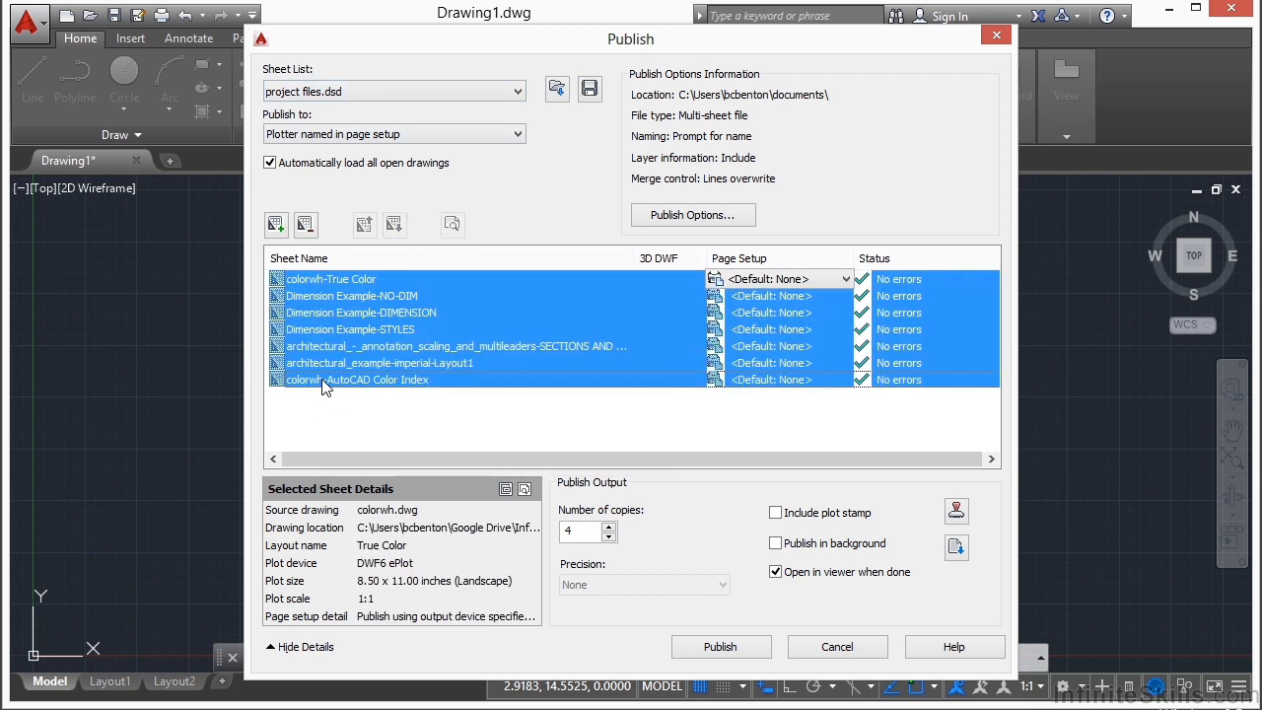
click(304, 224)
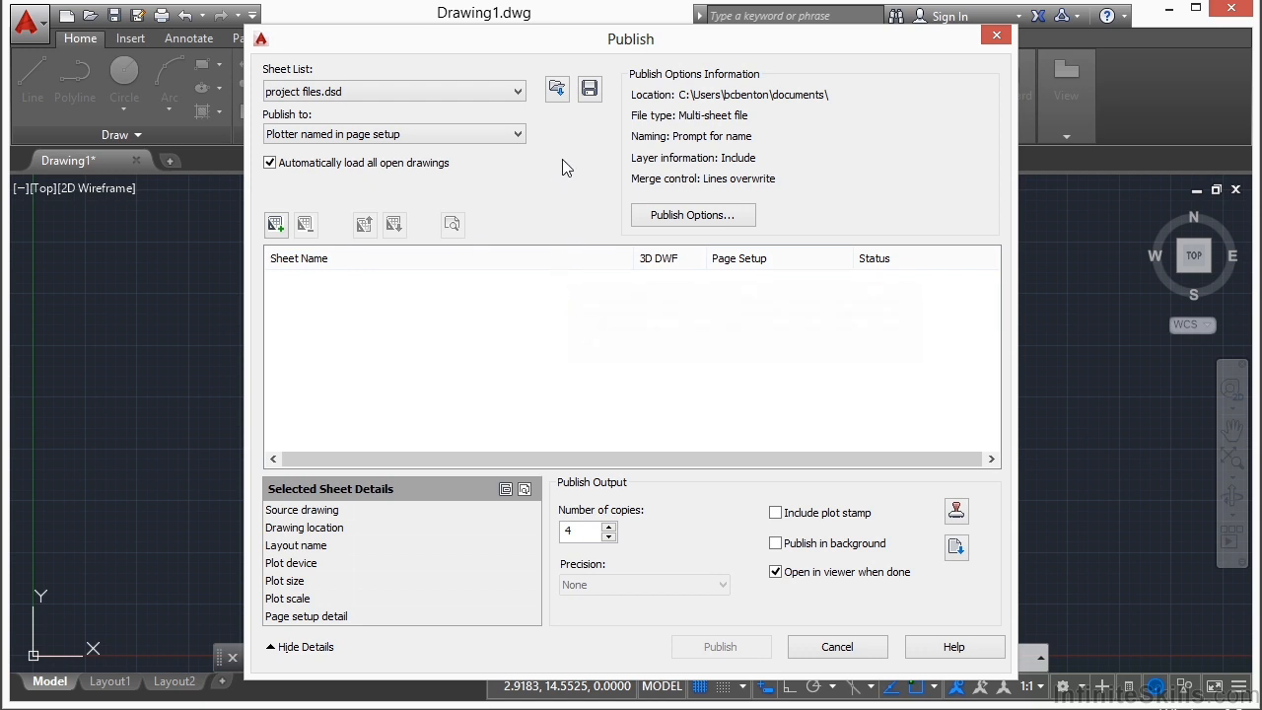
Load the saved sheet list project files.dsd from folder 13 and accept its publish settings.
click(557, 89)
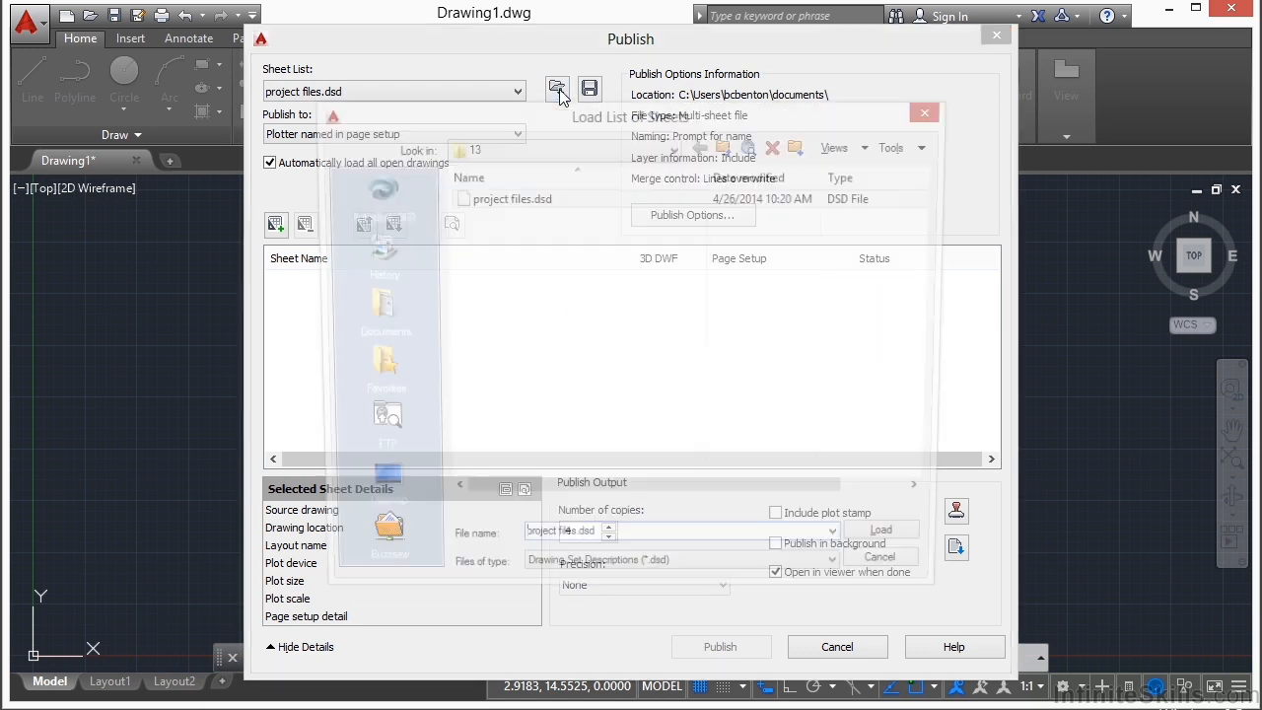
click(536, 203)
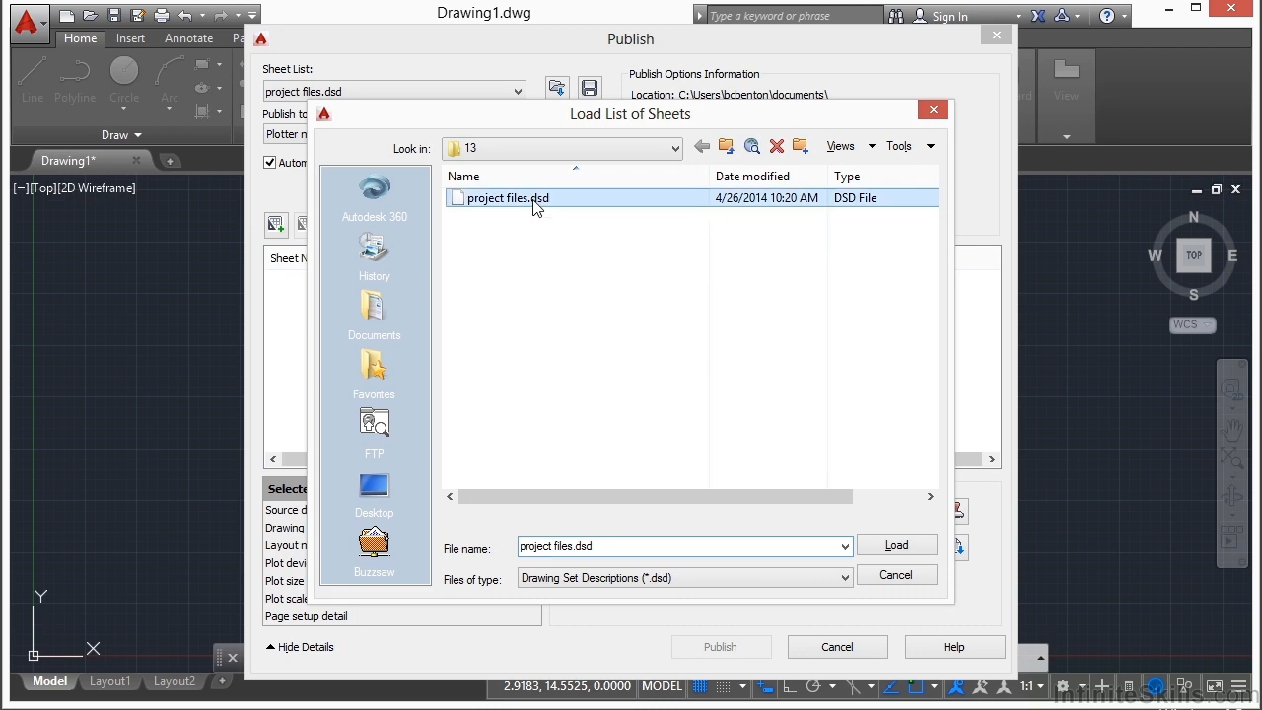
click(892, 545)
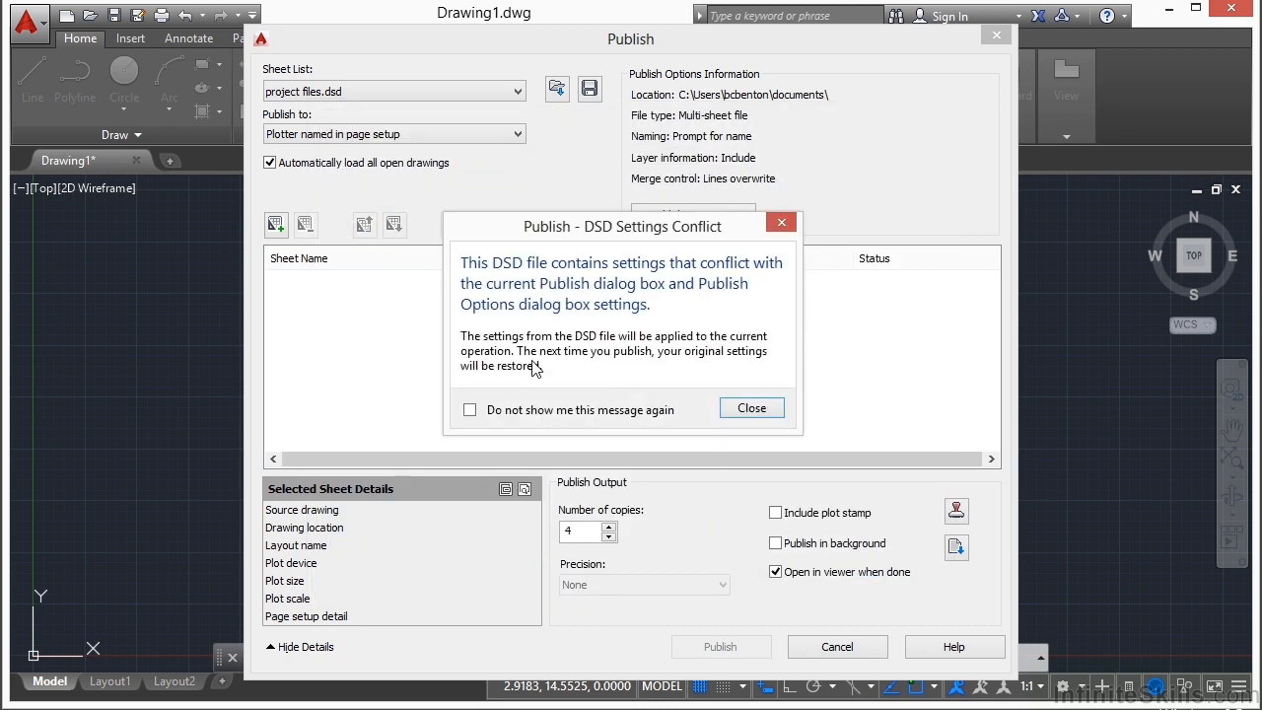
click(754, 409)
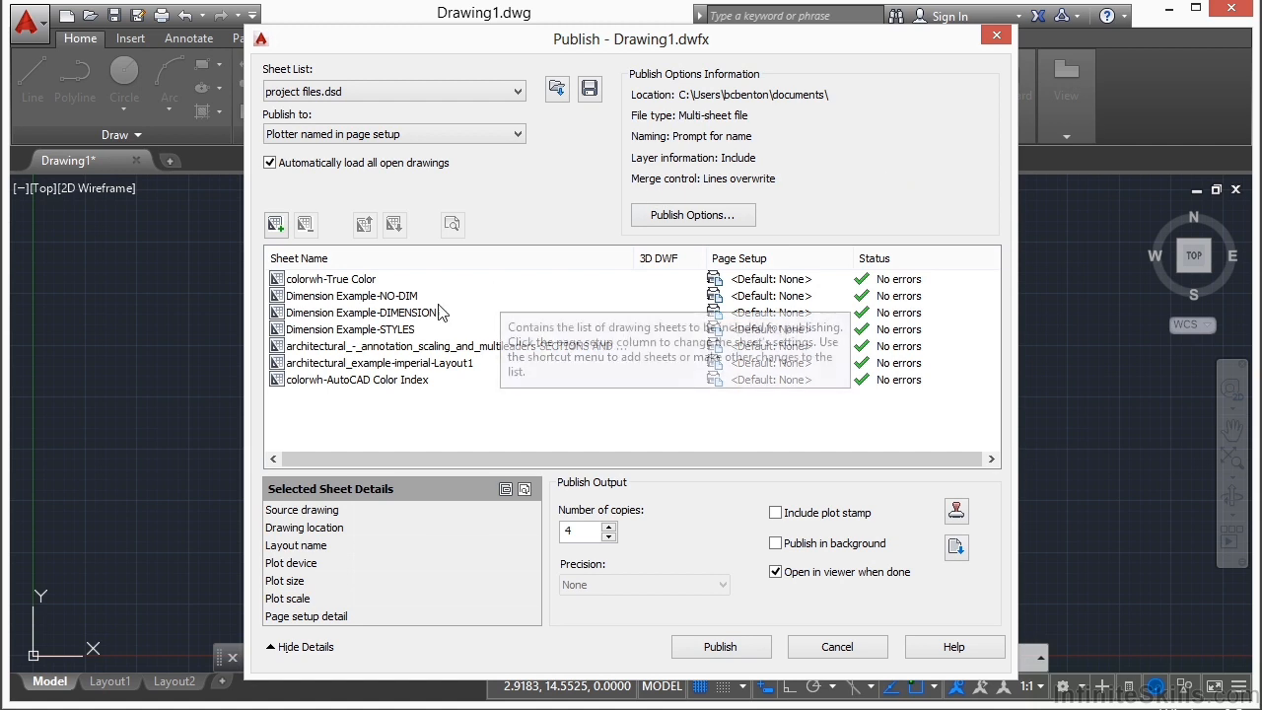
Set the sheet list to publish to PDF with the precision at None.
click(518, 137)
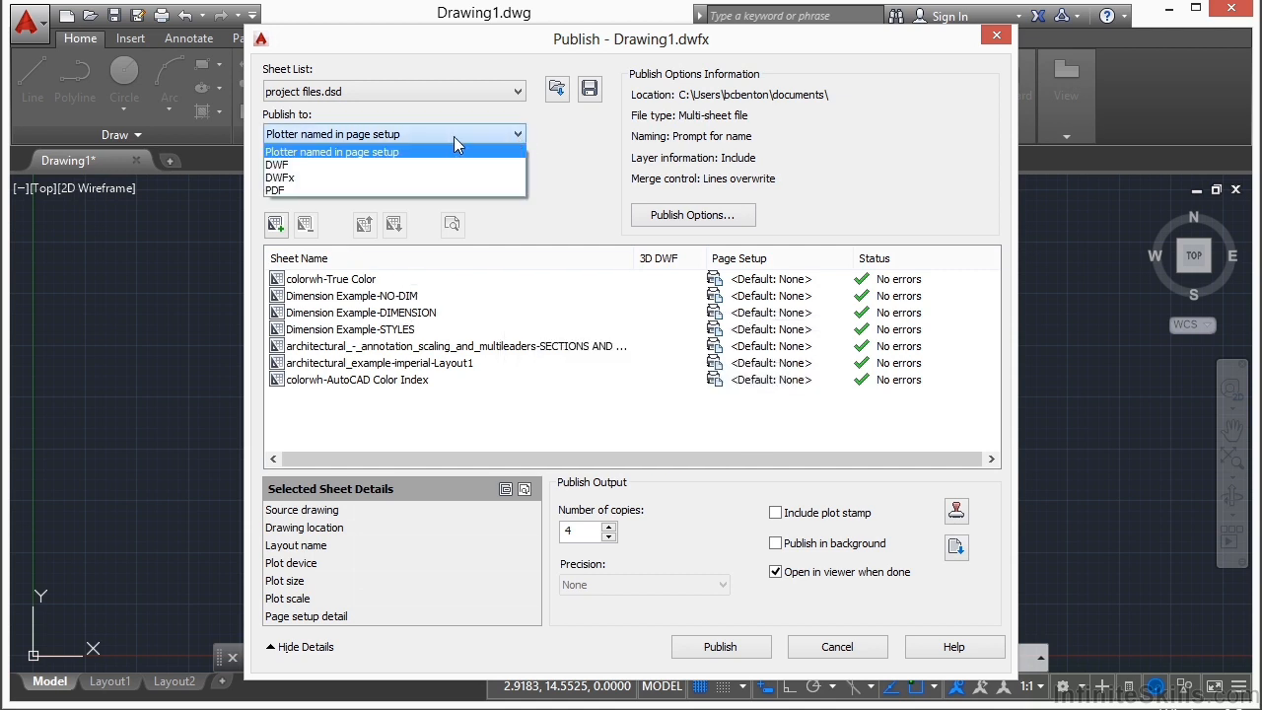
click(369, 191)
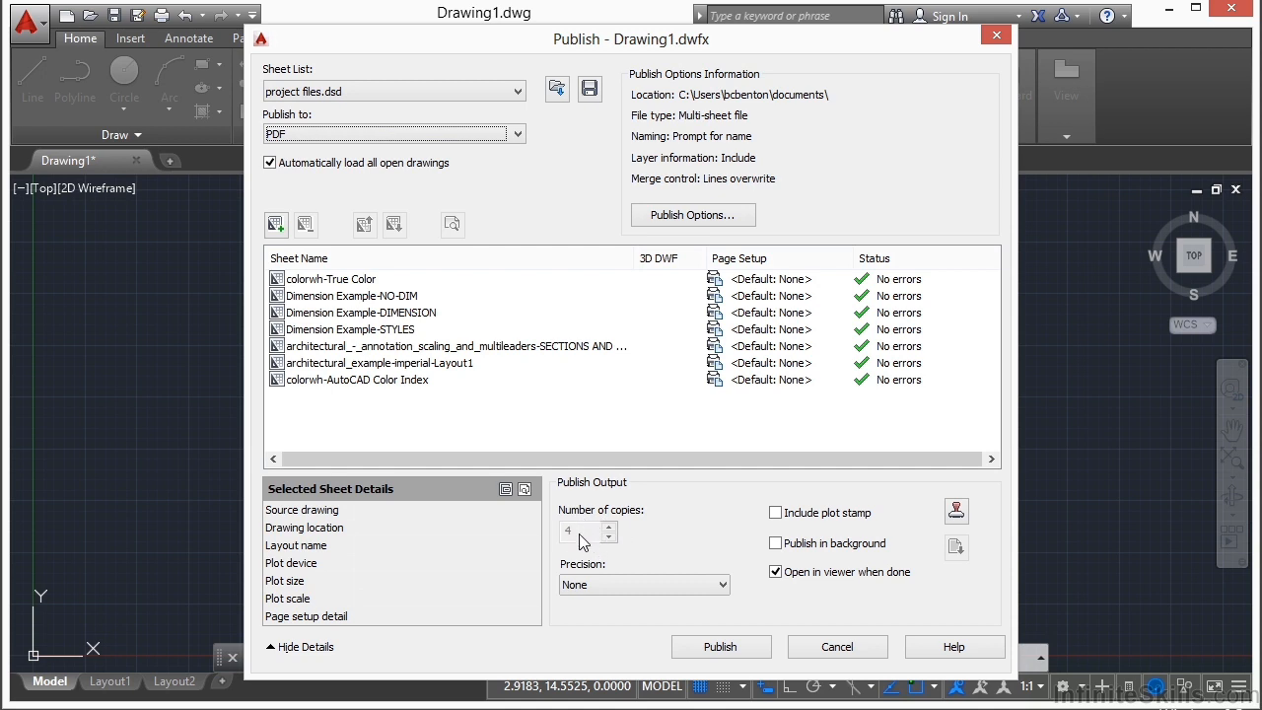
click(723, 584)
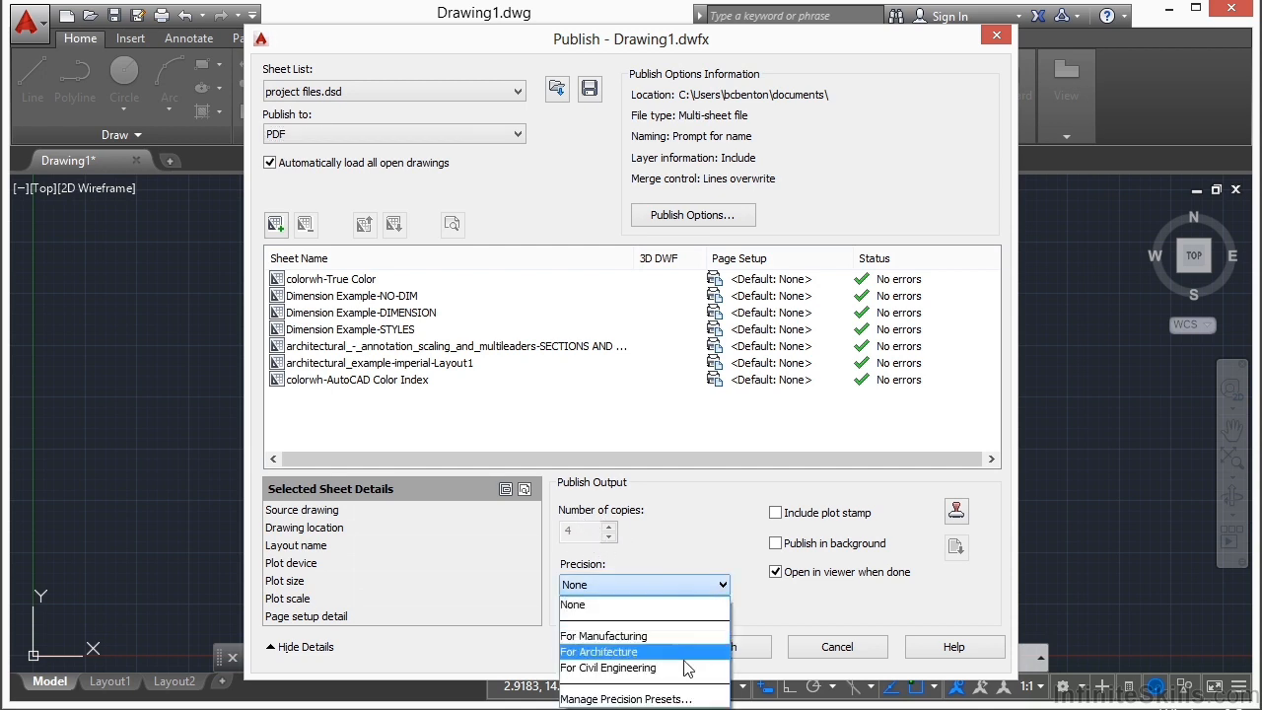
click(646, 606)
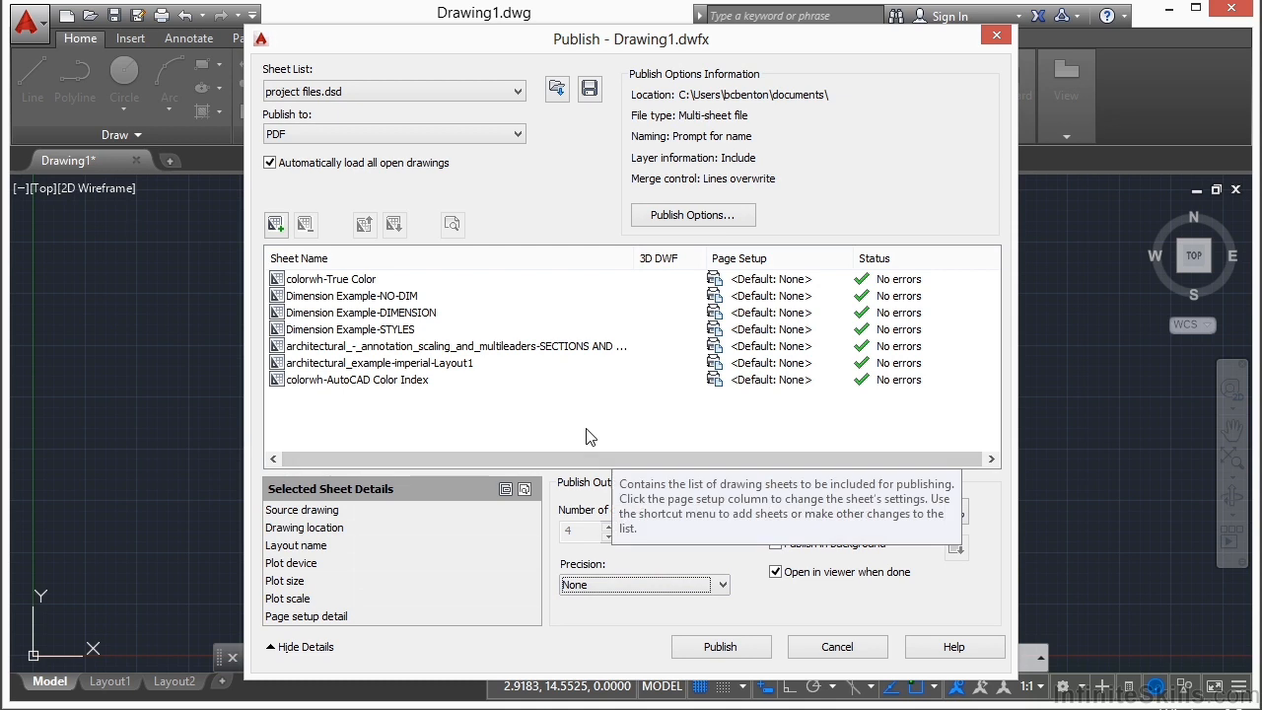
In the publish options, try Single-sheet file as the output type and set it back to Multi-sheet file.
click(697, 217)
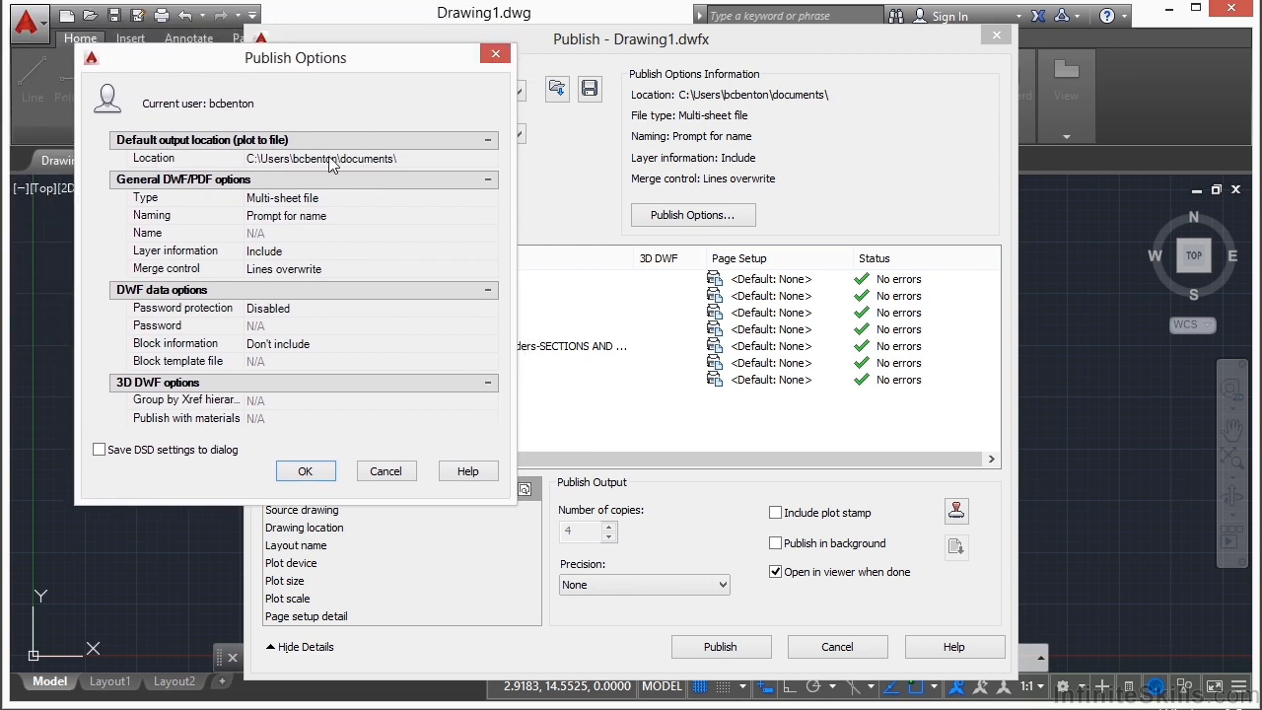
click(326, 197)
click(493, 202)
click(433, 209)
click(491, 199)
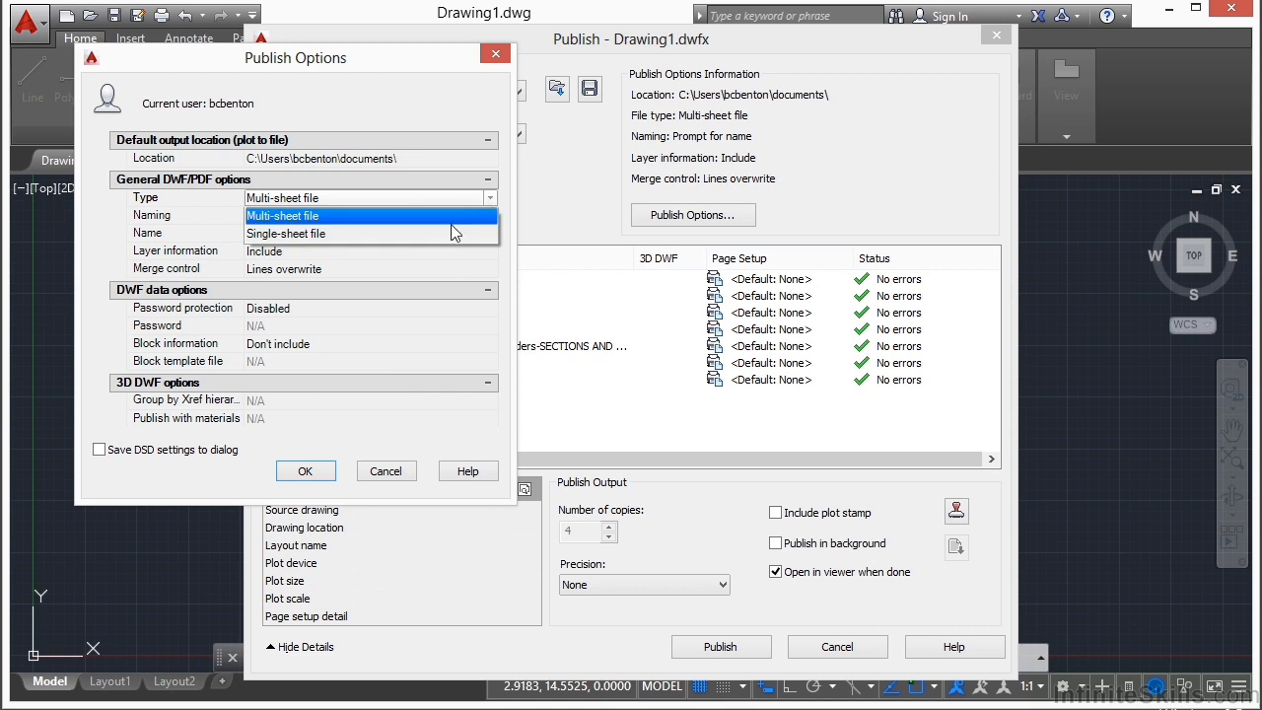
click(442, 233)
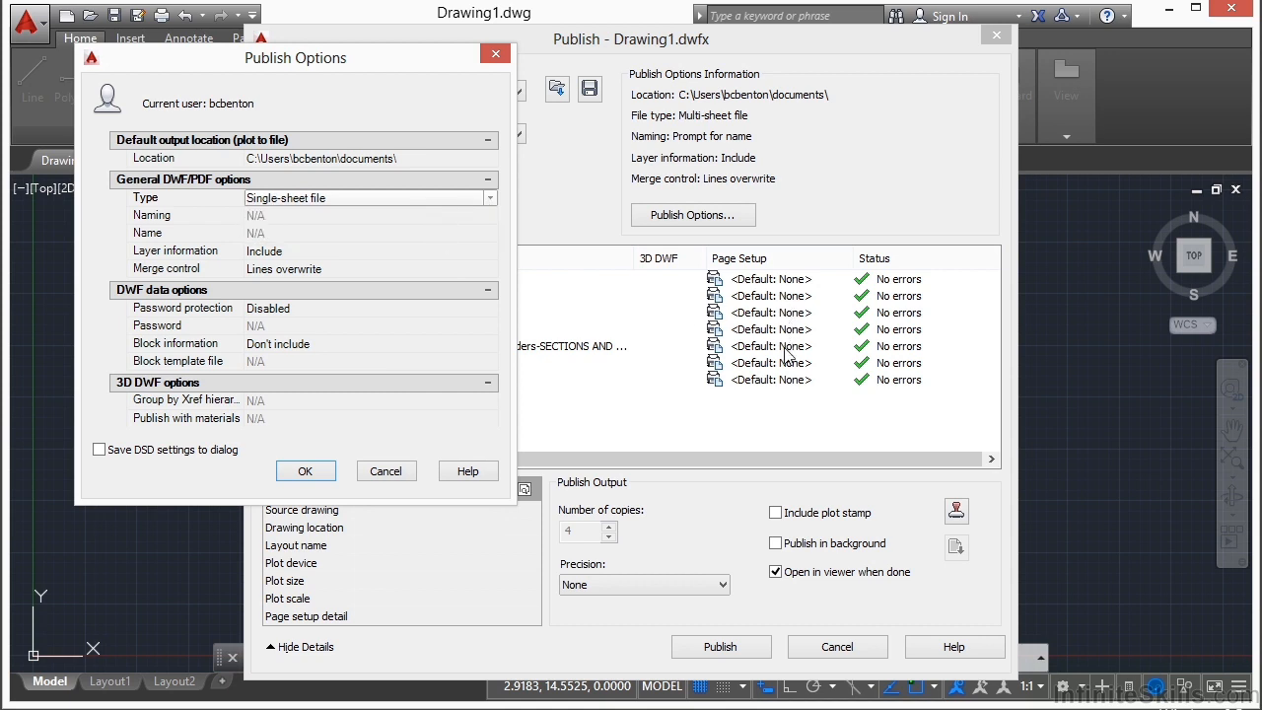
click(486, 205)
click(467, 214)
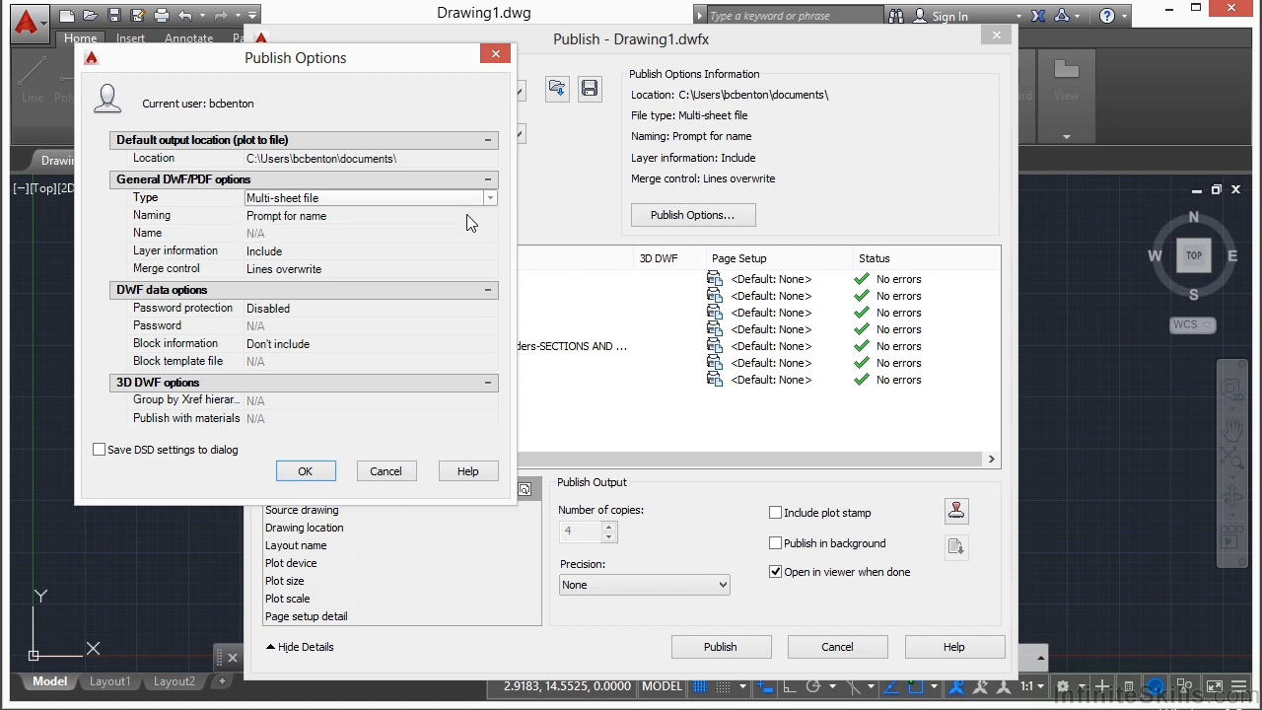
click(490, 202)
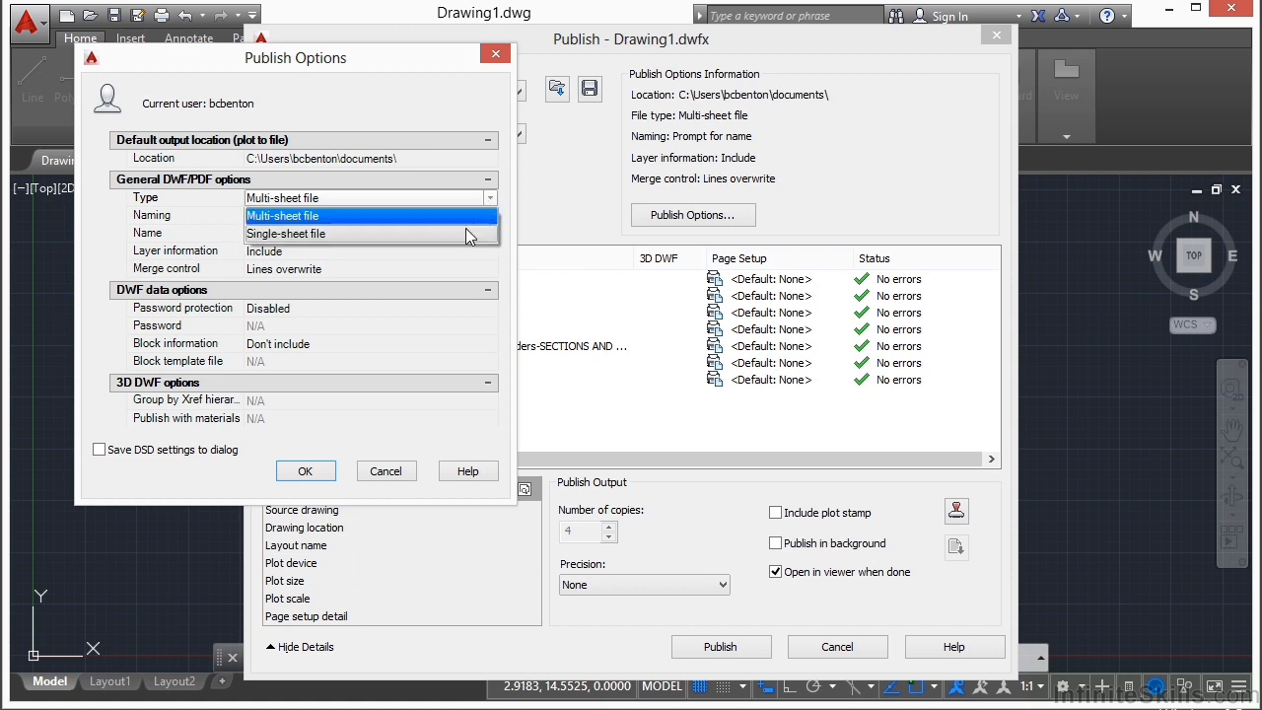
click(459, 234)
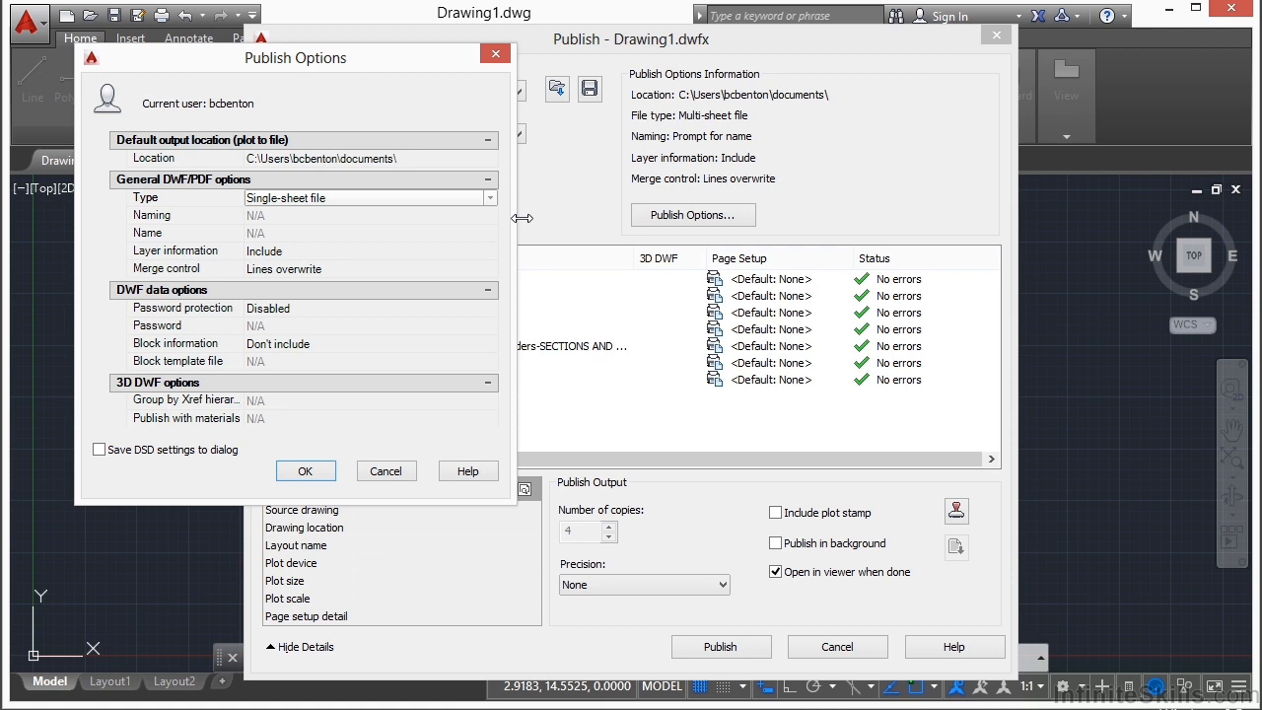
click(488, 198)
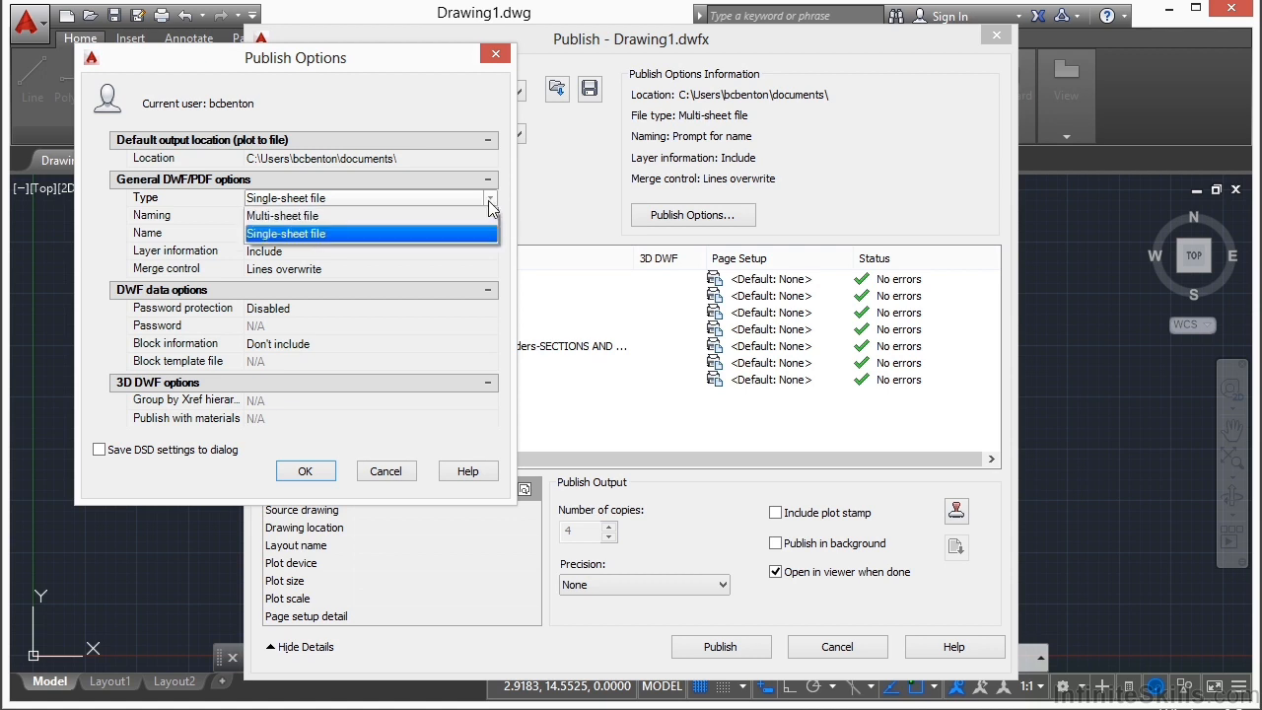
click(368, 214)
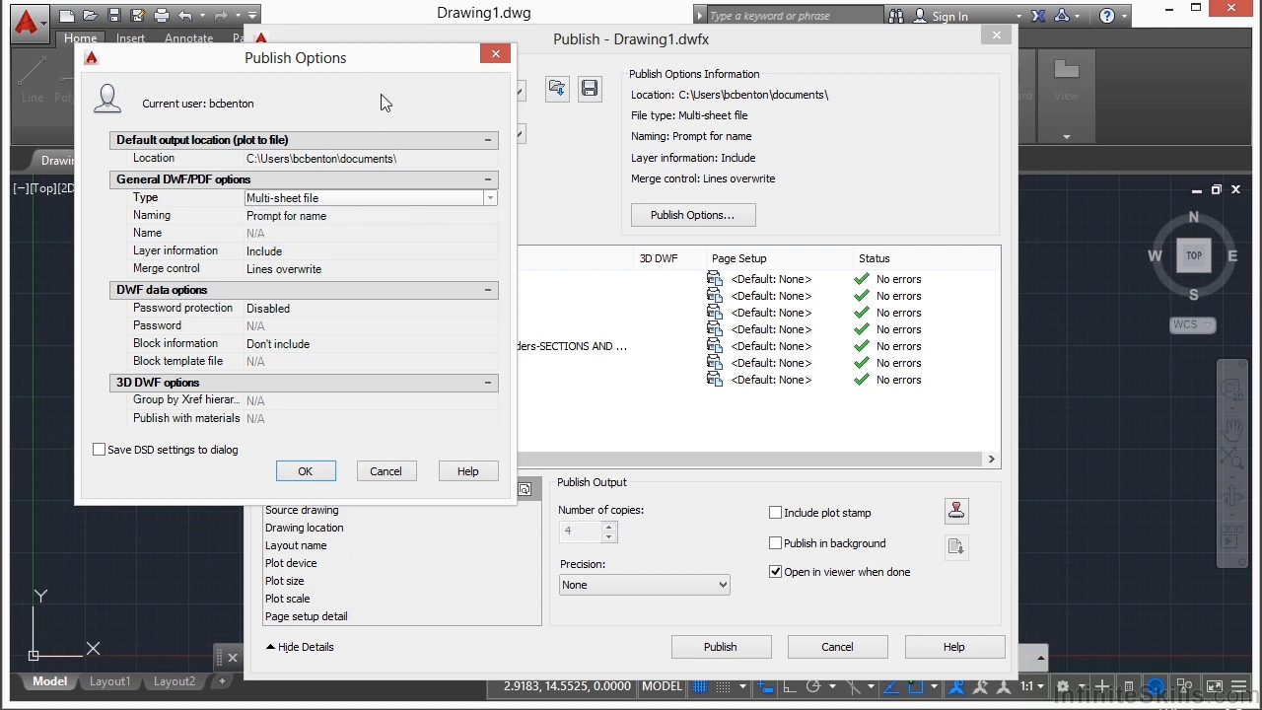
Set the multi-sheet file naming to Prompt for name and accept the publish options.
click(325, 217)
click(389, 218)
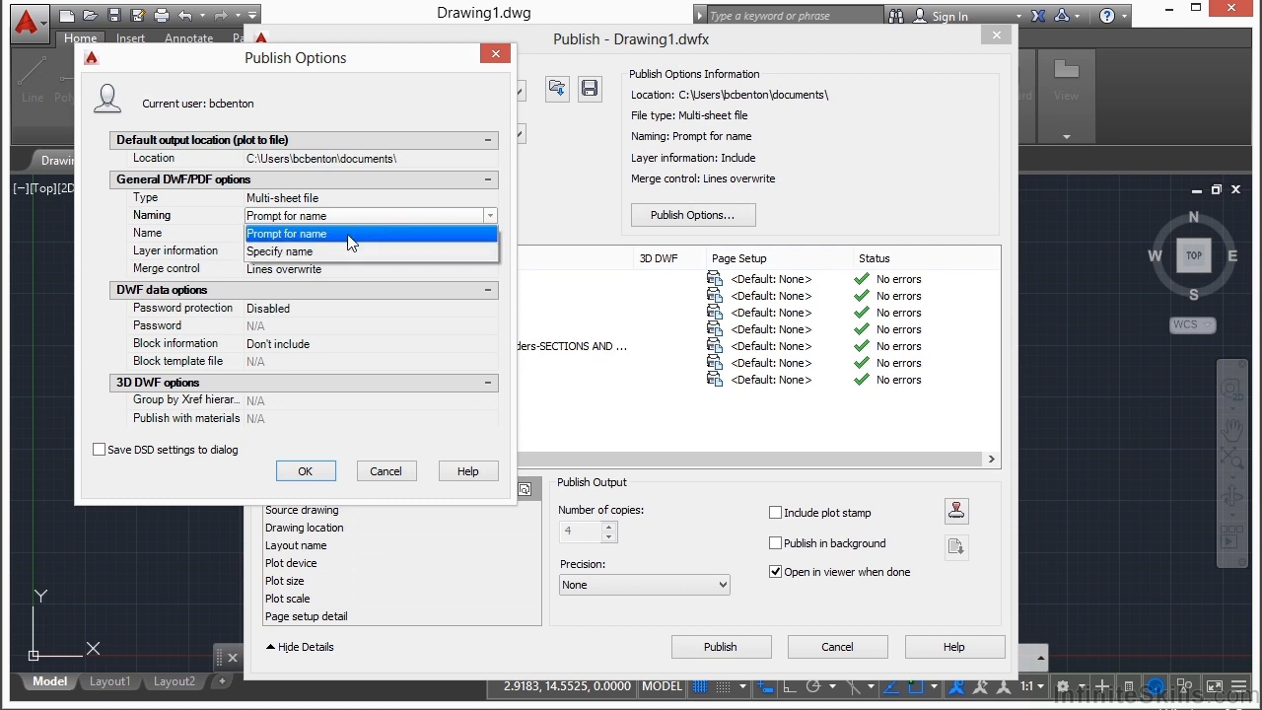
click(347, 233)
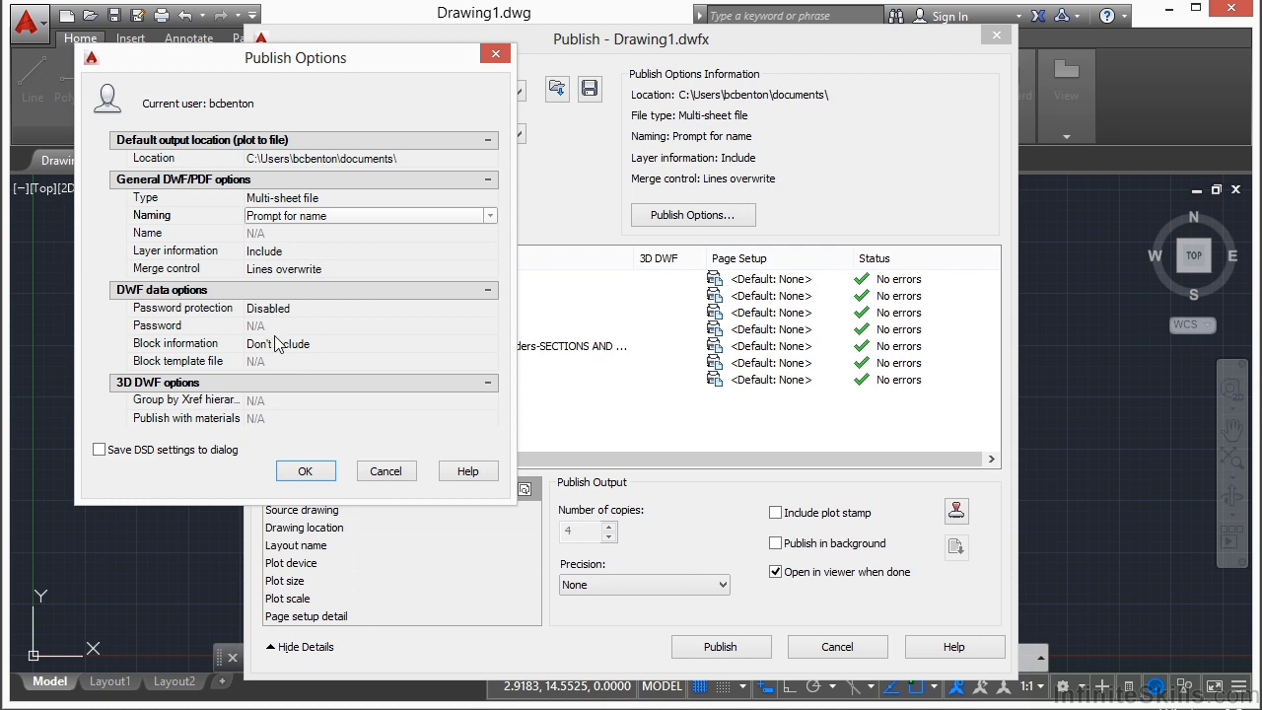
click(303, 471)
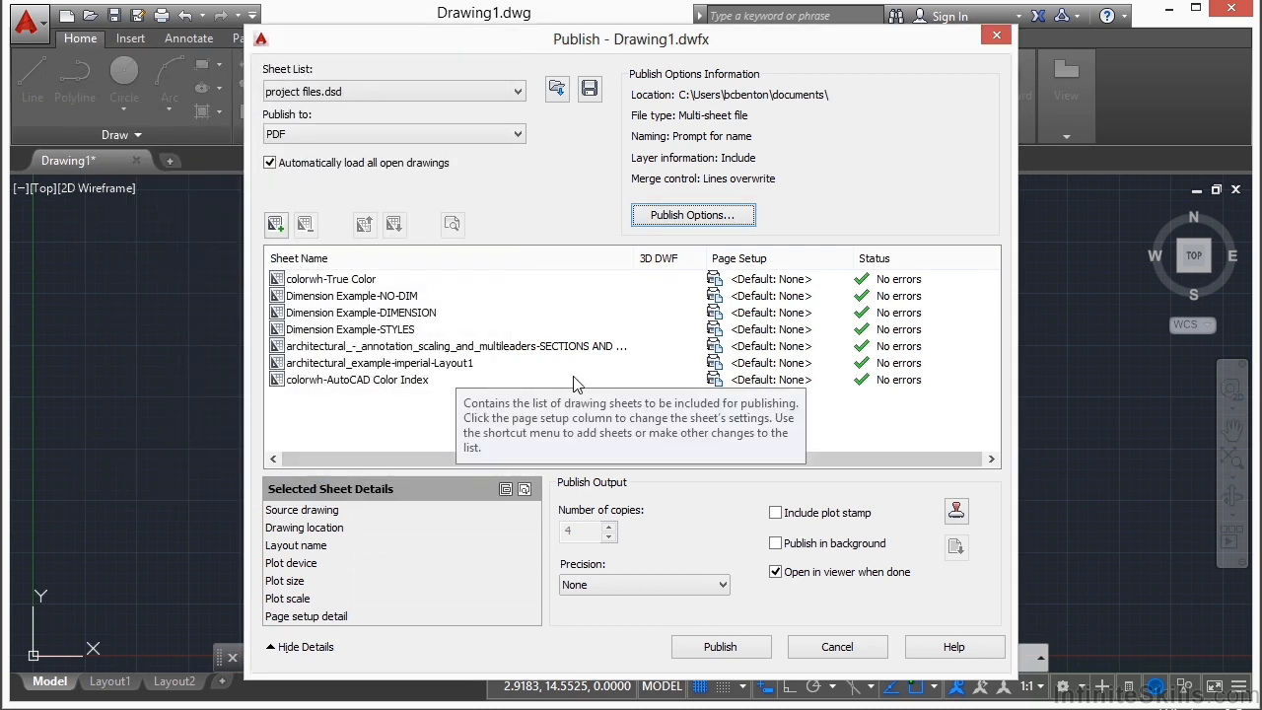
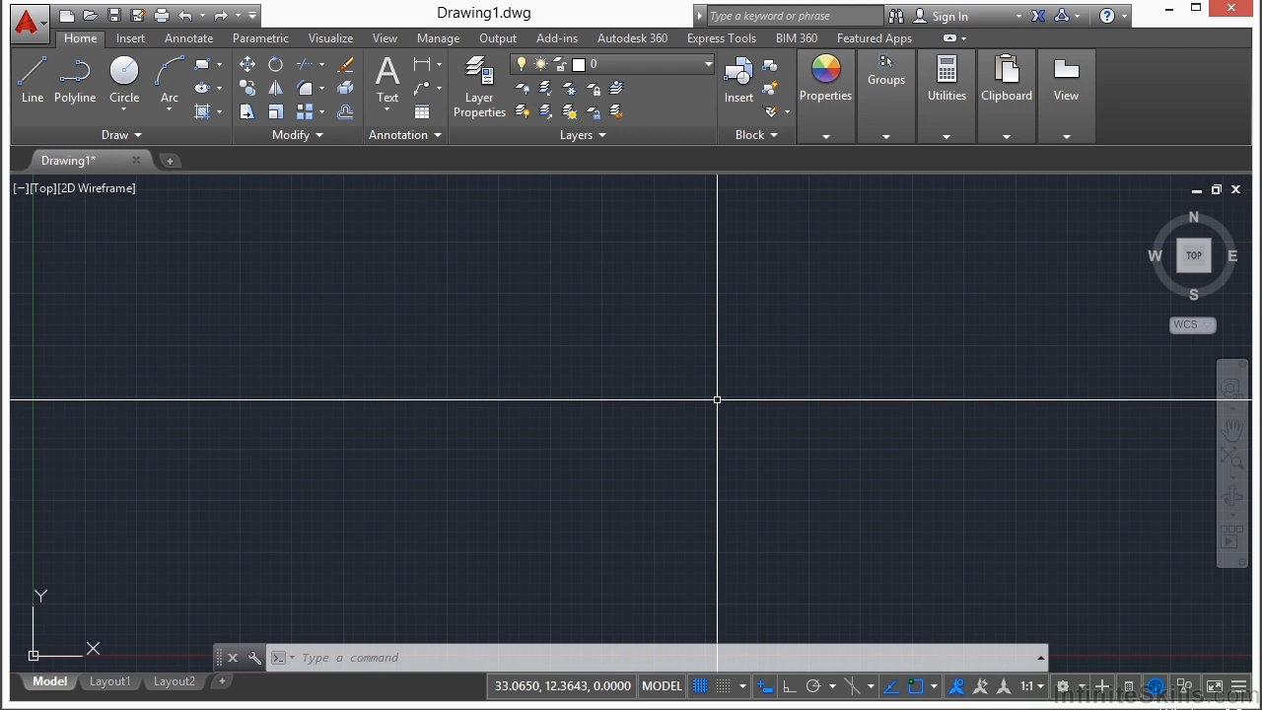
Open Dimension Example.dwg from folder 13 and switch to its DIMENSION layout.
text(open)
key(Return)
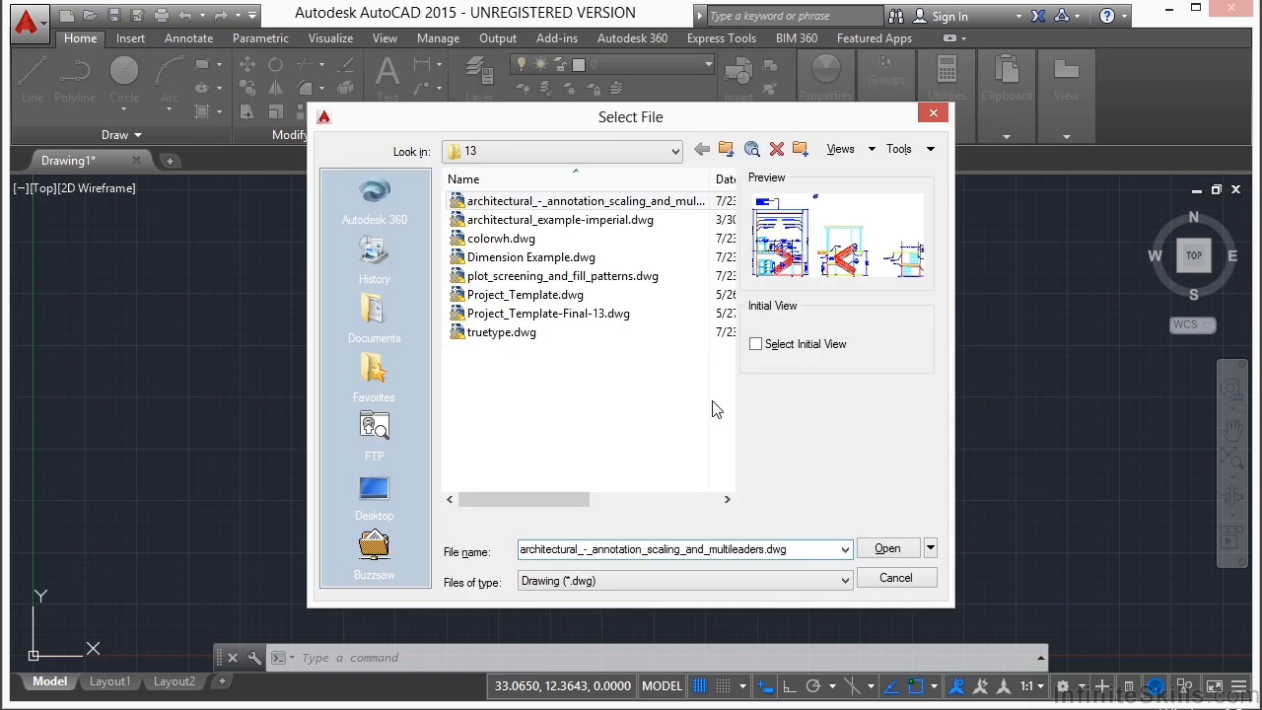
click(540, 259)
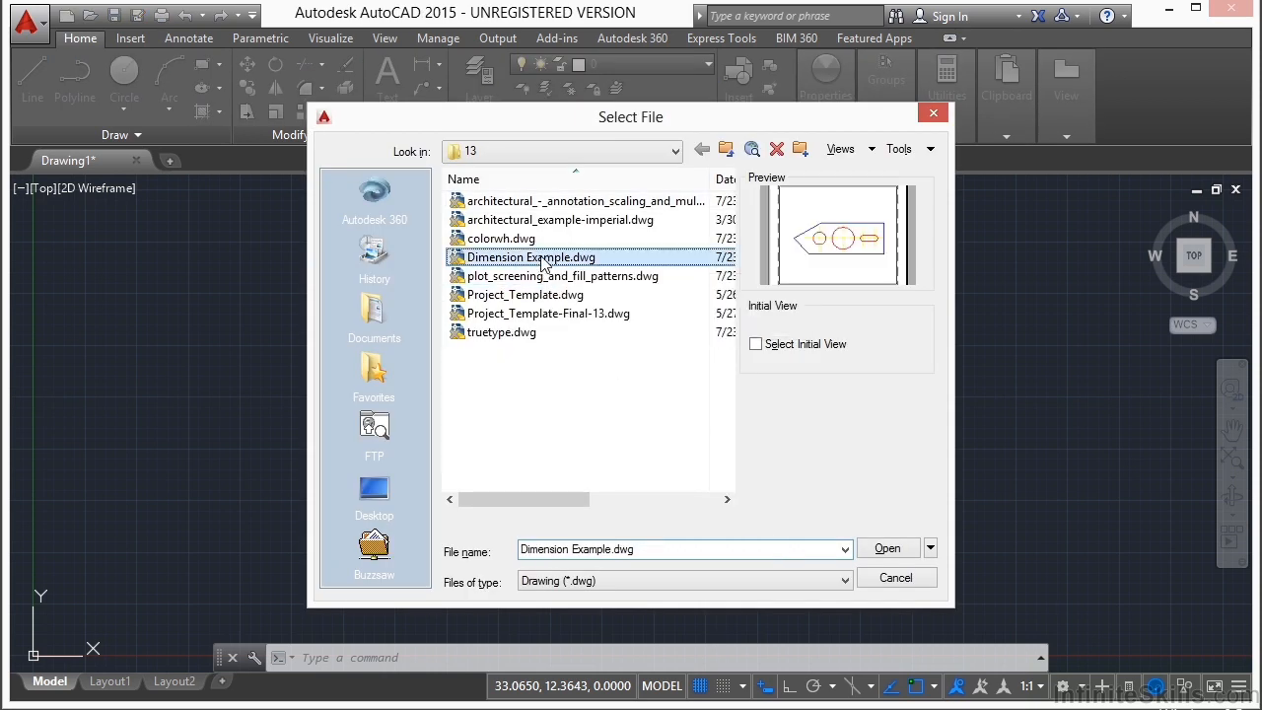
click(890, 549)
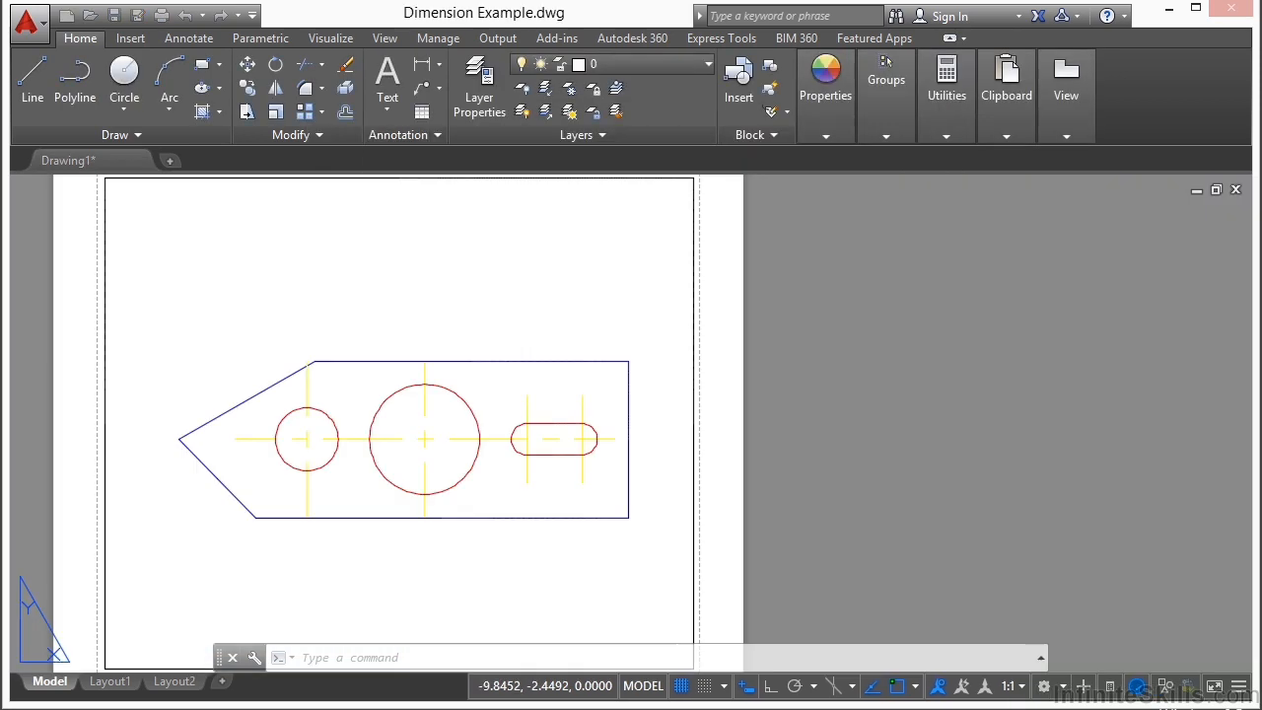
click(153, 682)
scroll(315, 394, up, 2)
mouse_move(451, 424)
middle_down()
mouse_move(507, 394)
mouse_move(581, 398)
middle_up()
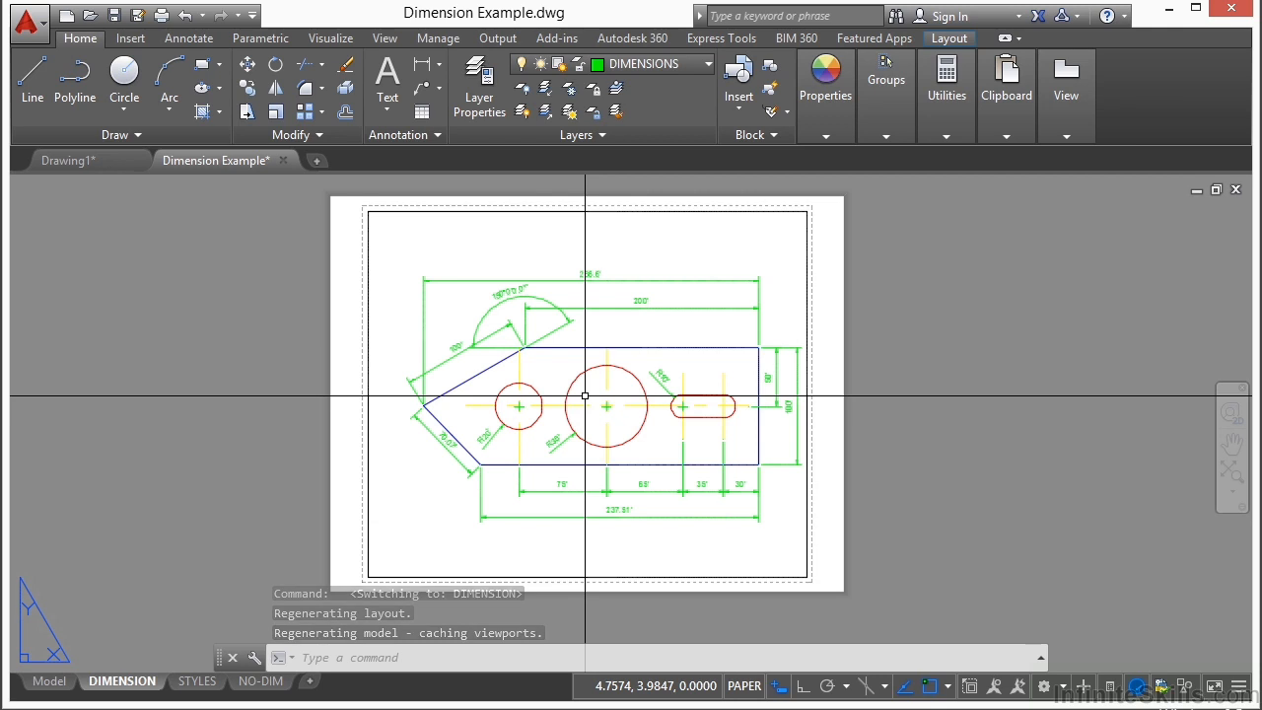
Start a plot of the DIMENSION layout and show the expanded plot settings.
text(PLOT)
key(Return)
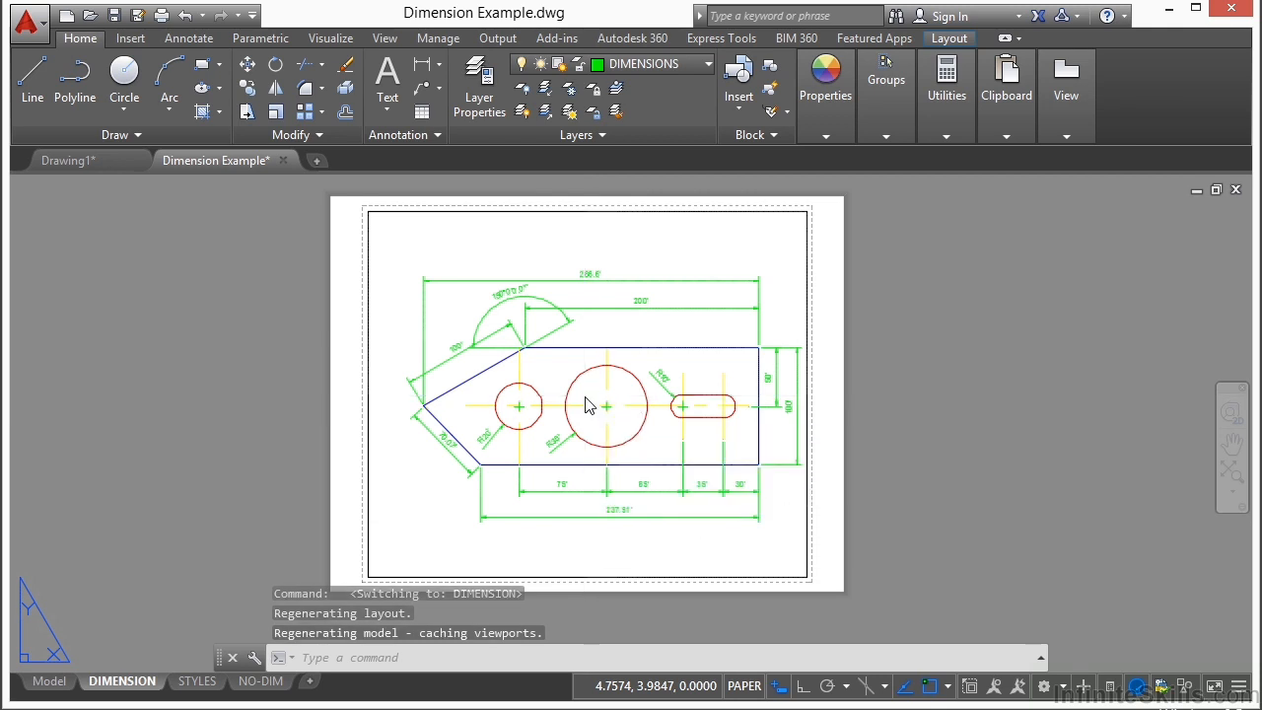
drag(694, 92, 598, 63)
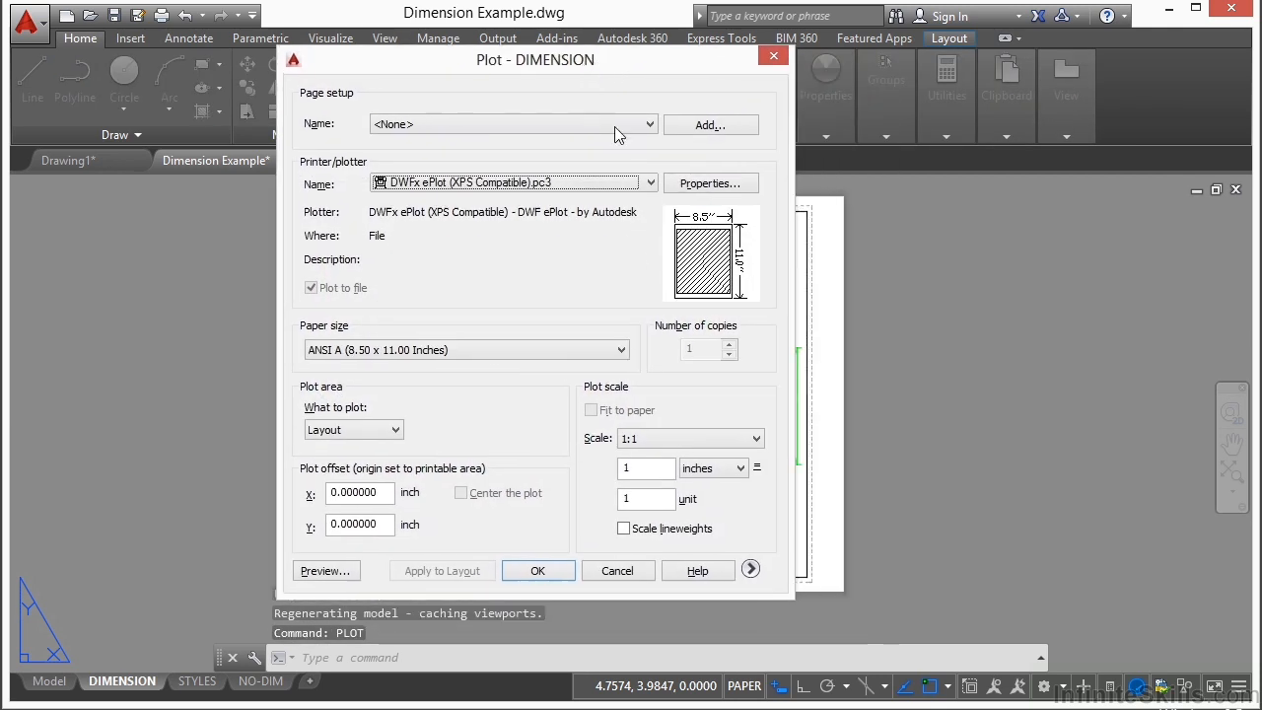
click(751, 572)
click(756, 572)
click(914, 547)
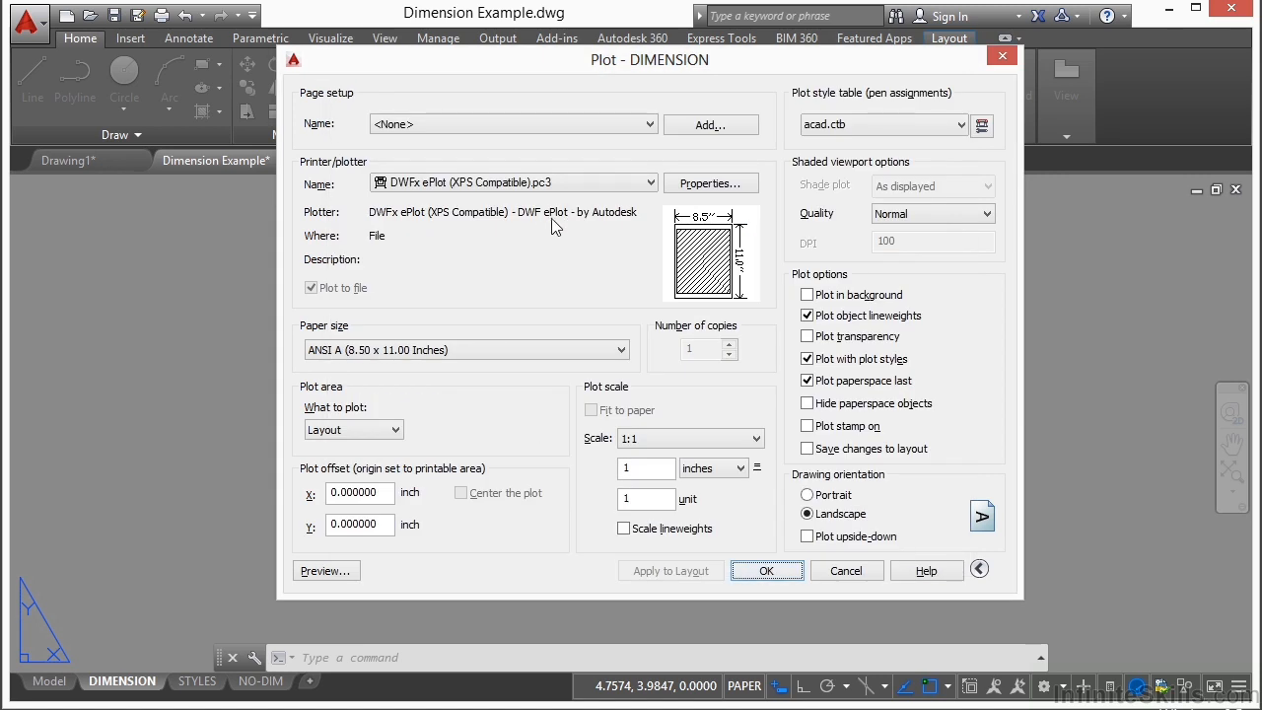
Choose DWG To PDF.pc3 as the plotter for the DIMENSION layout.
click(650, 183)
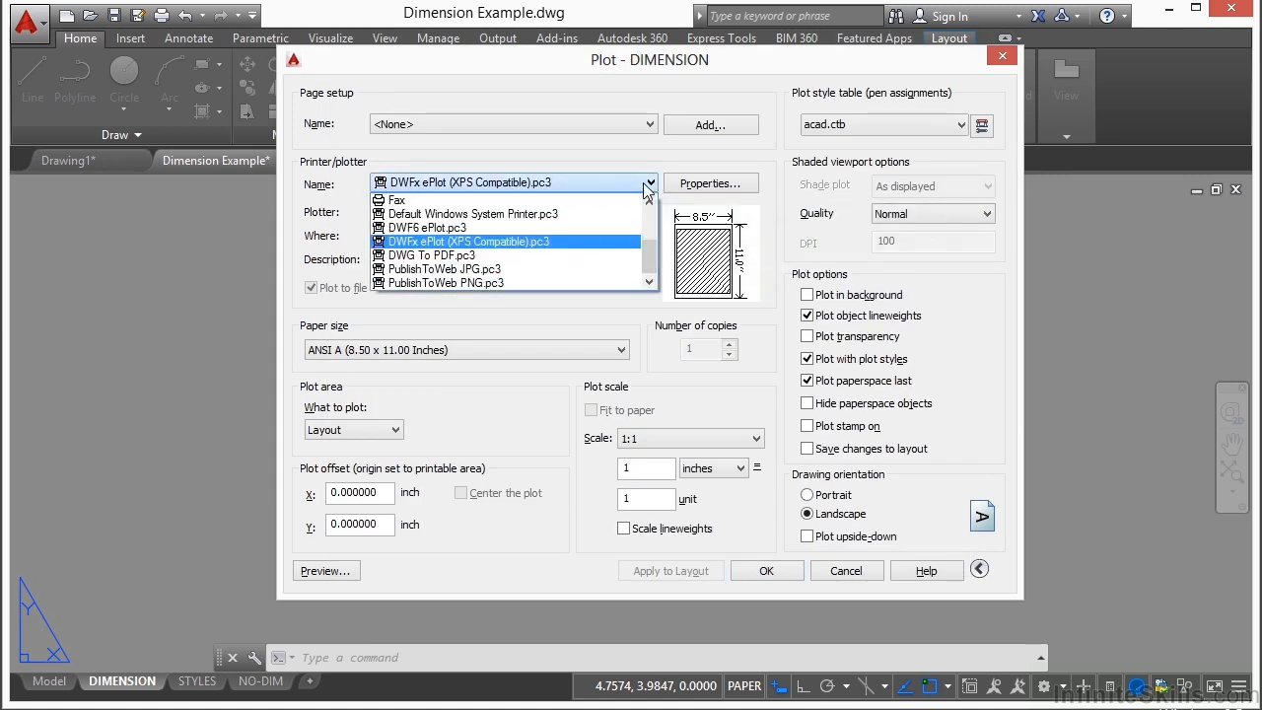
click(639, 138)
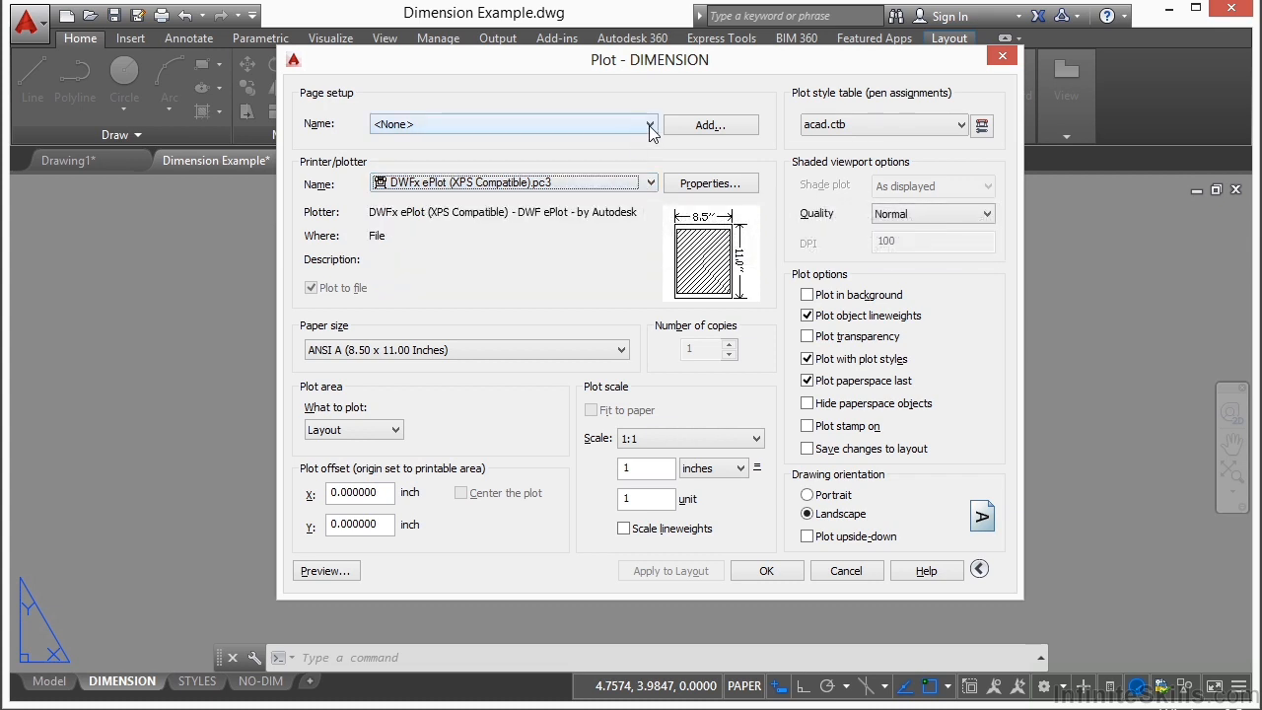
click(651, 186)
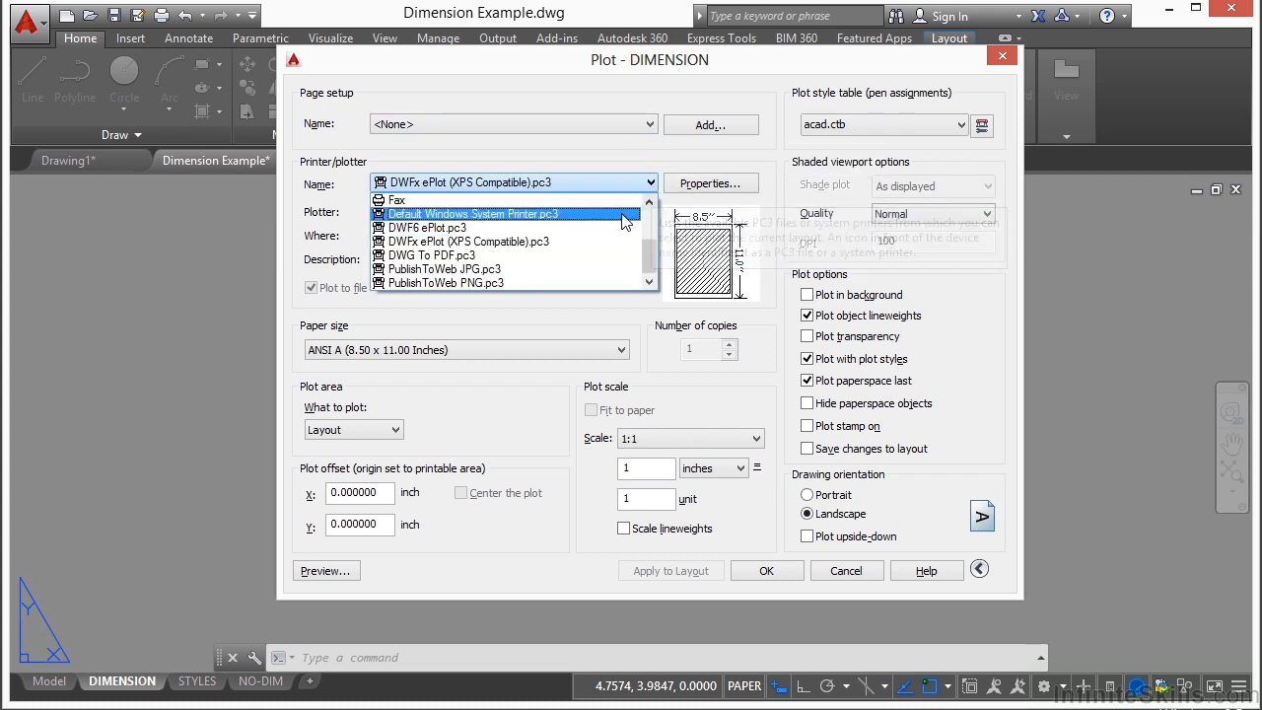
scroll(654, 261, up, 3)
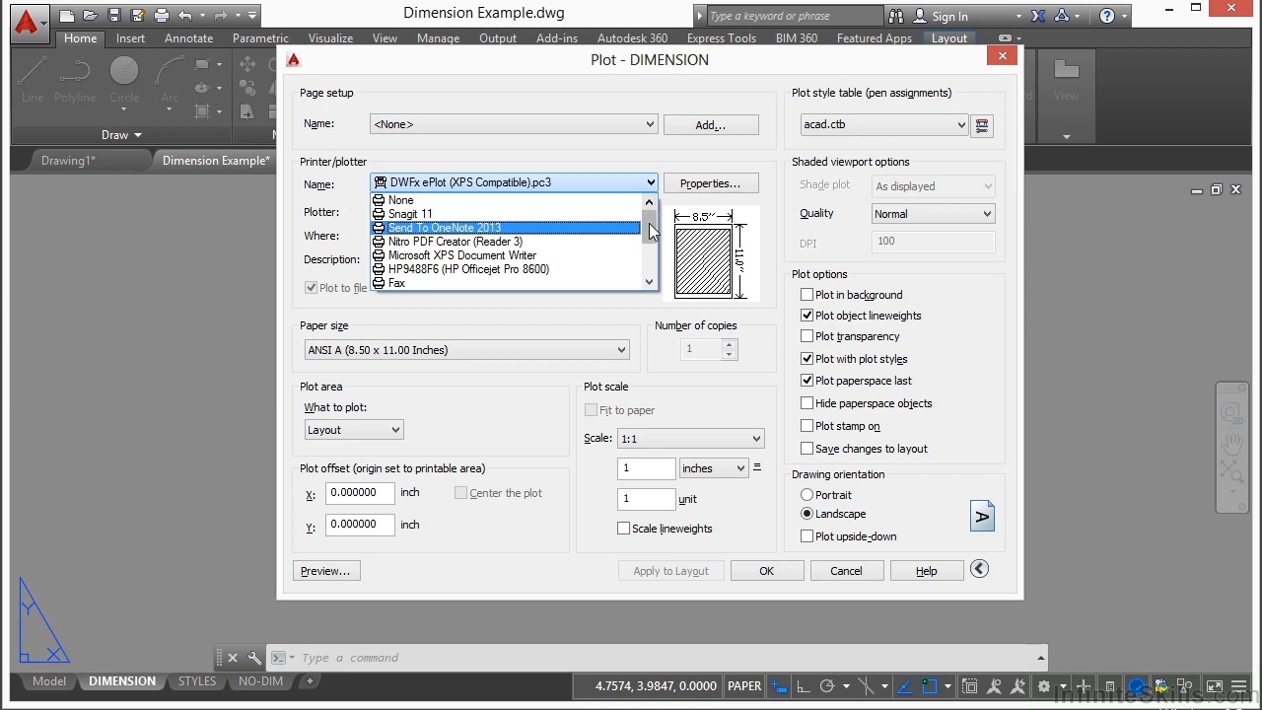
click(650, 283)
click(650, 282)
click(650, 282)
click(650, 282)
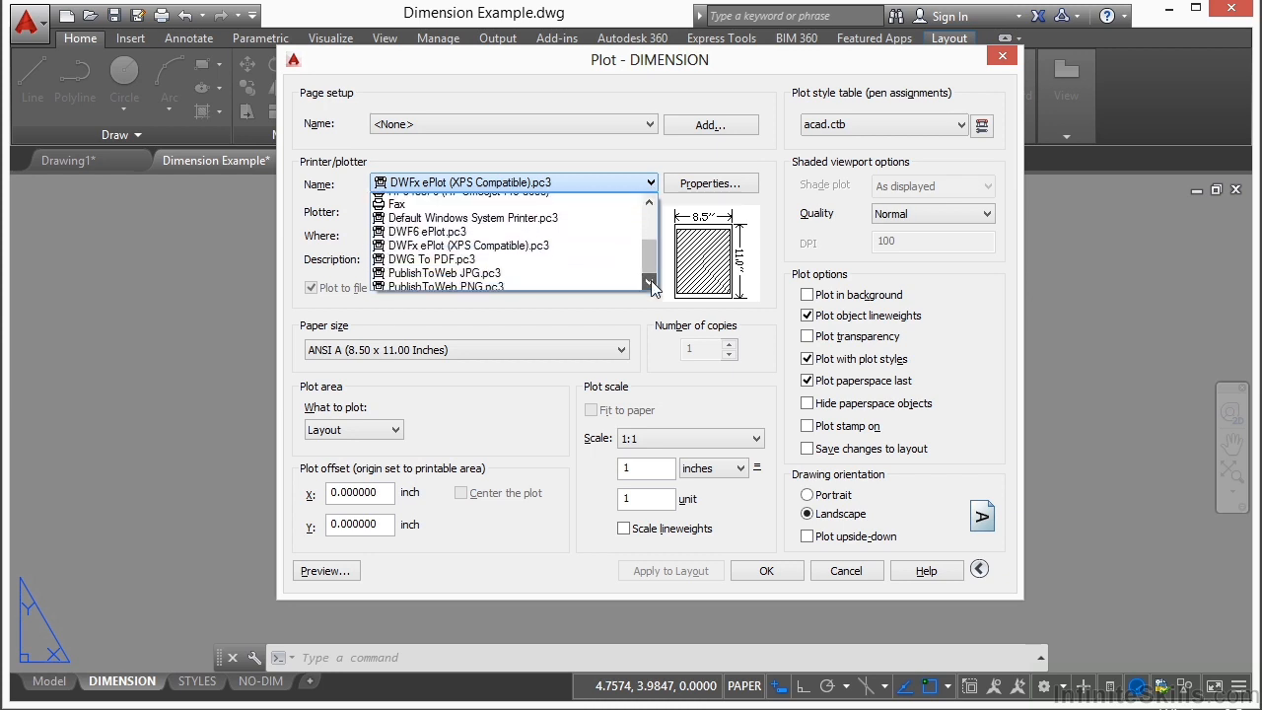
click(484, 258)
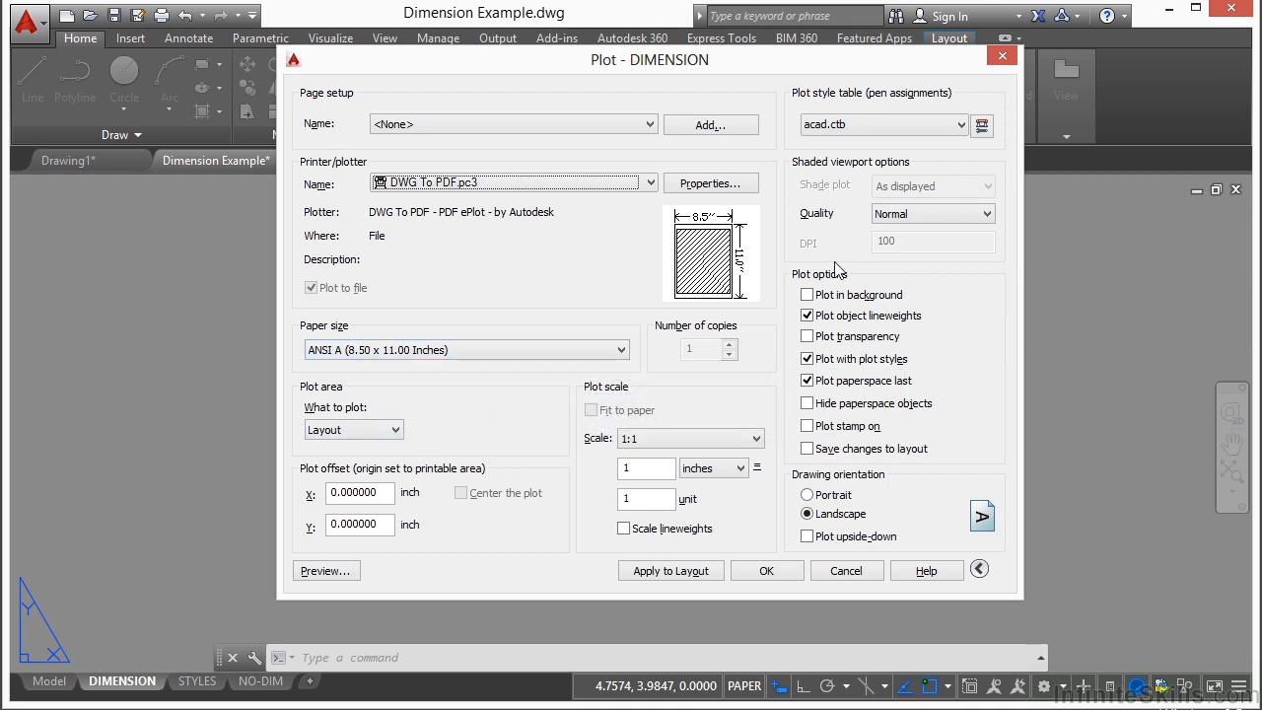
Preview the DIMENSION layout's plot and return to the plot settings.
click(327, 572)
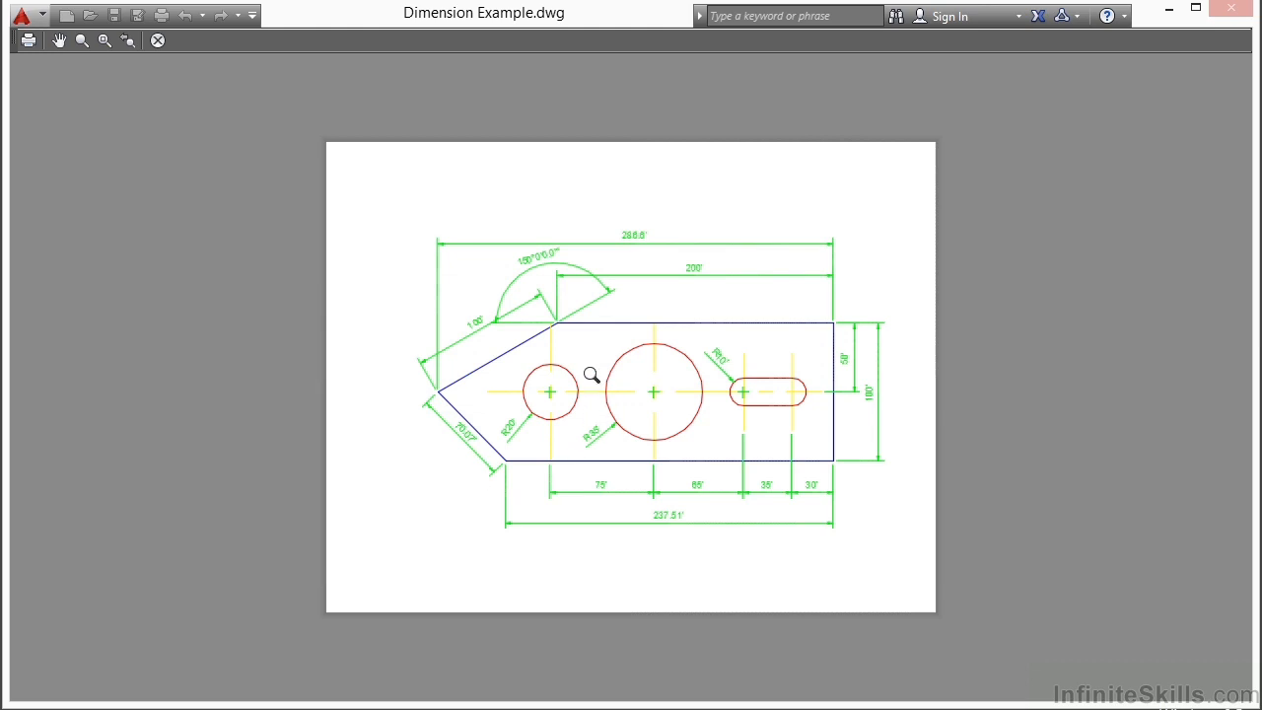
right_click(594, 383)
click(650, 390)
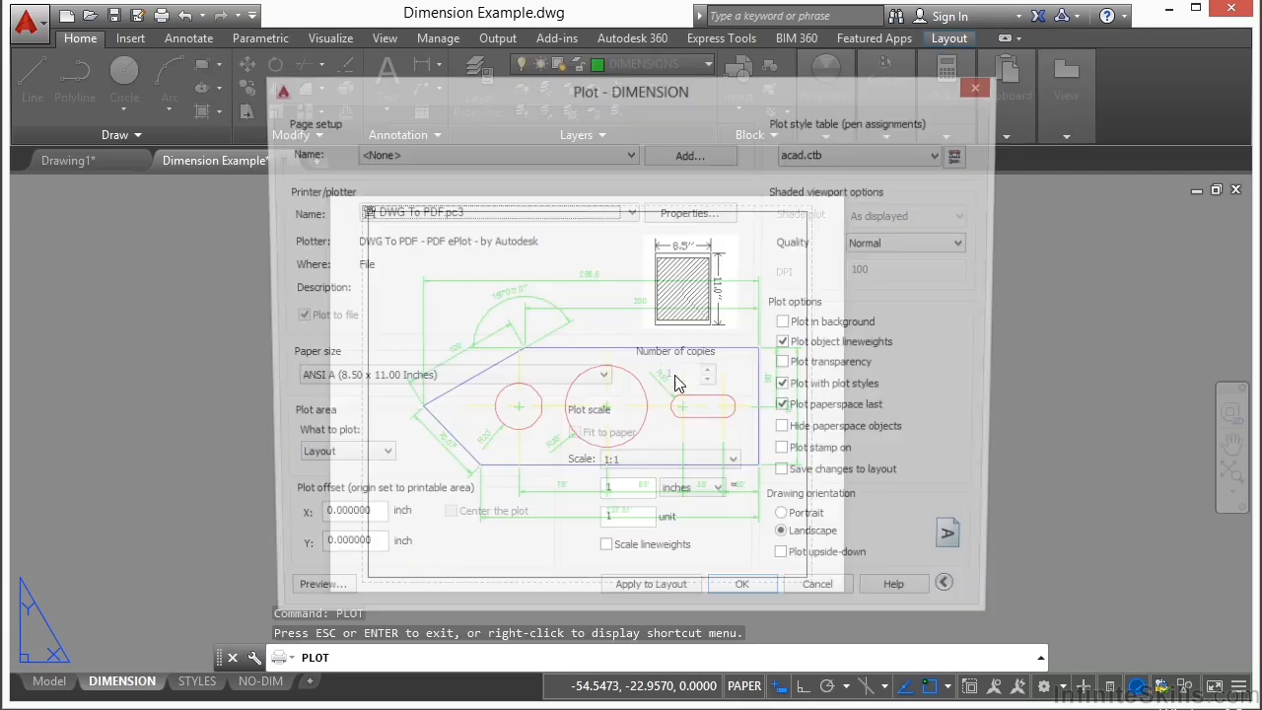
Assign the monochrome.ctb plot style table to the DIMENSION plot, then preview it and return to the plot settings.
click(945, 158)
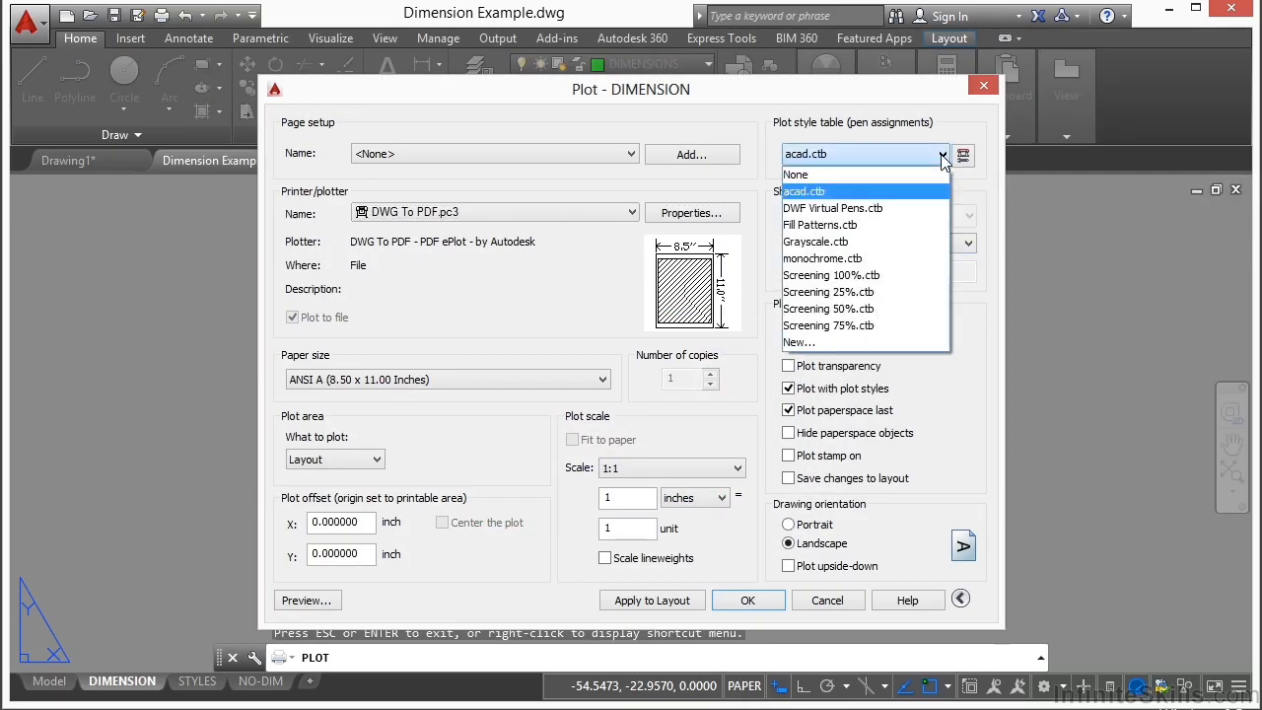
click(855, 259)
click(325, 601)
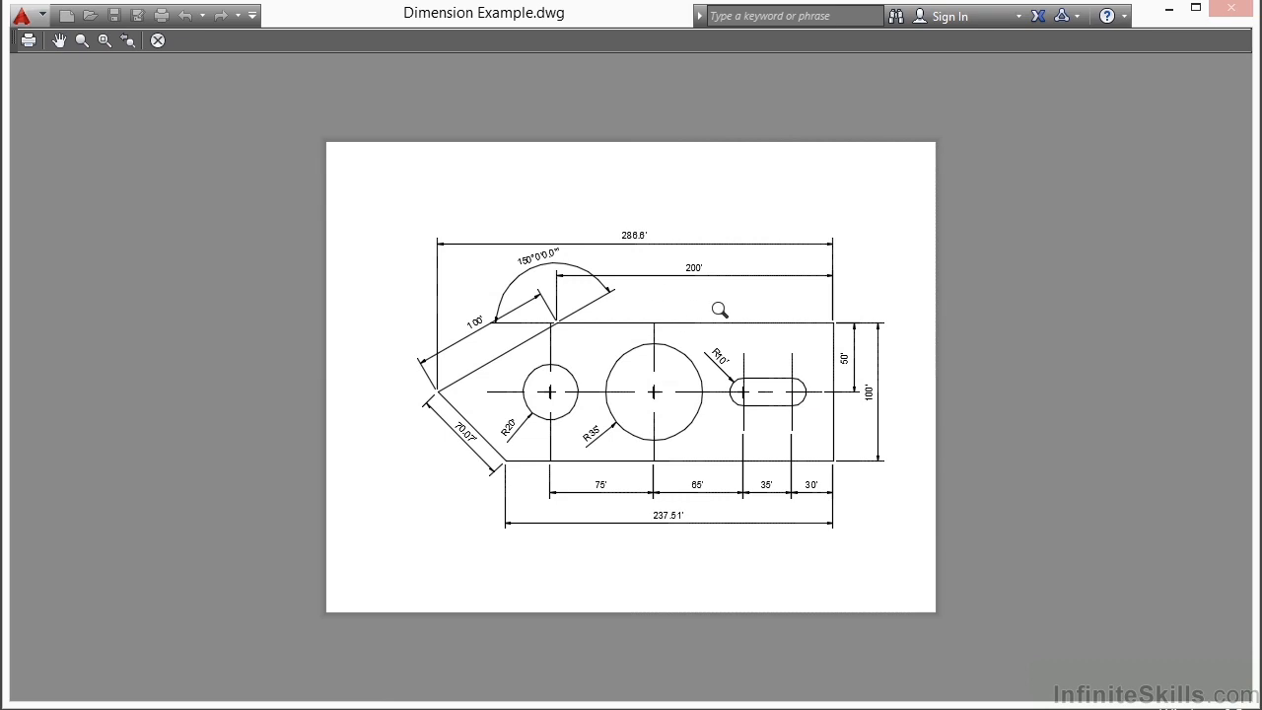
right_click(716, 301)
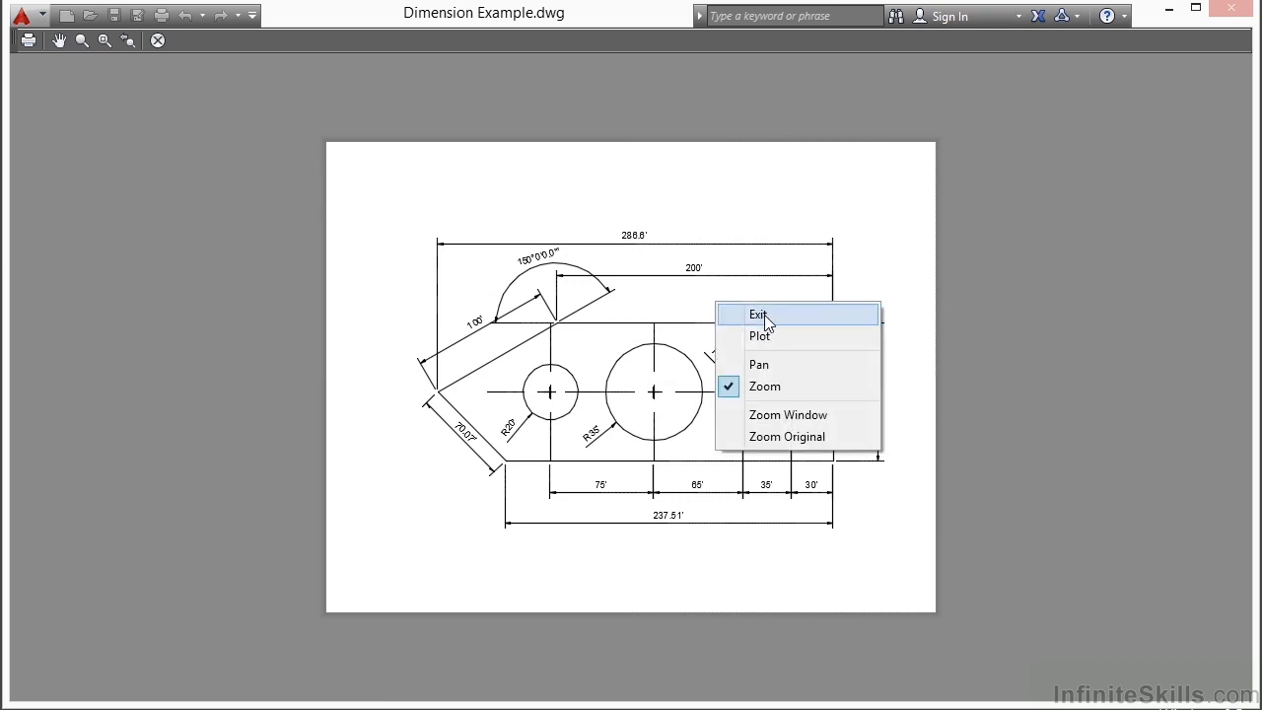
click(760, 315)
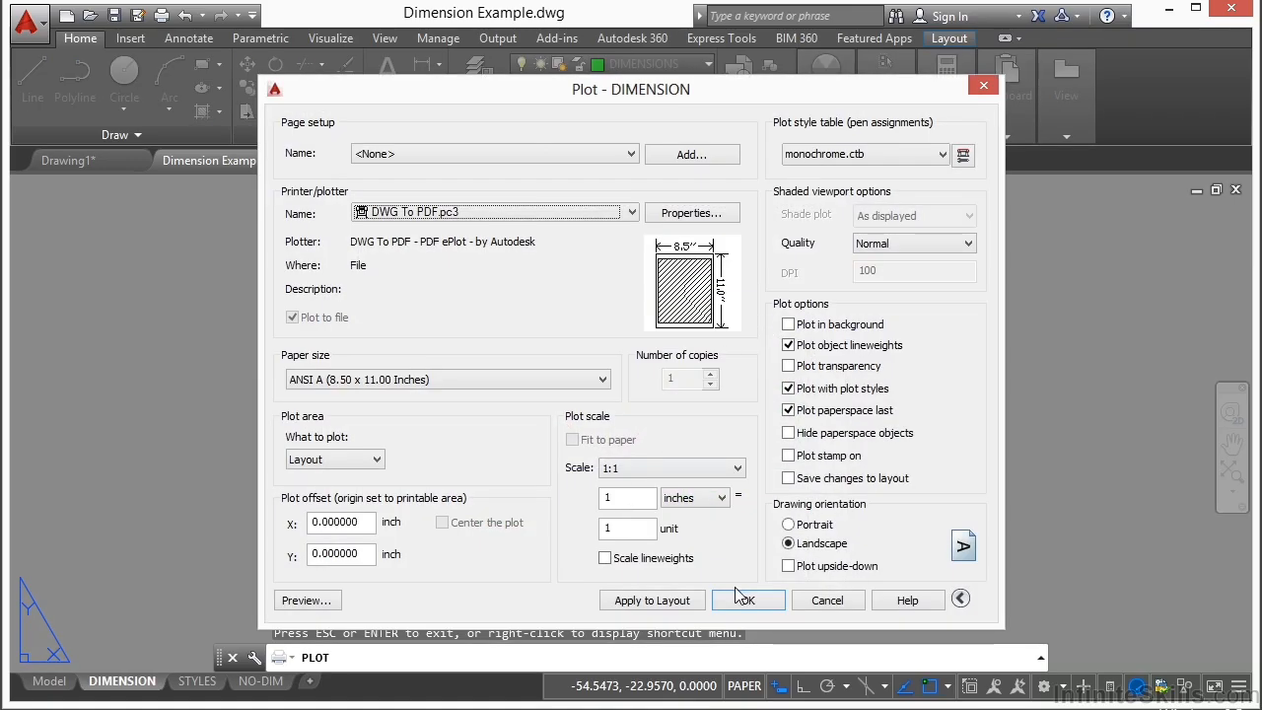
Plot the DIMENSION layout to Dimension Example-DIMENSION.pdf in the project folder 13 and look over the resulting PDF.
click(747, 602)
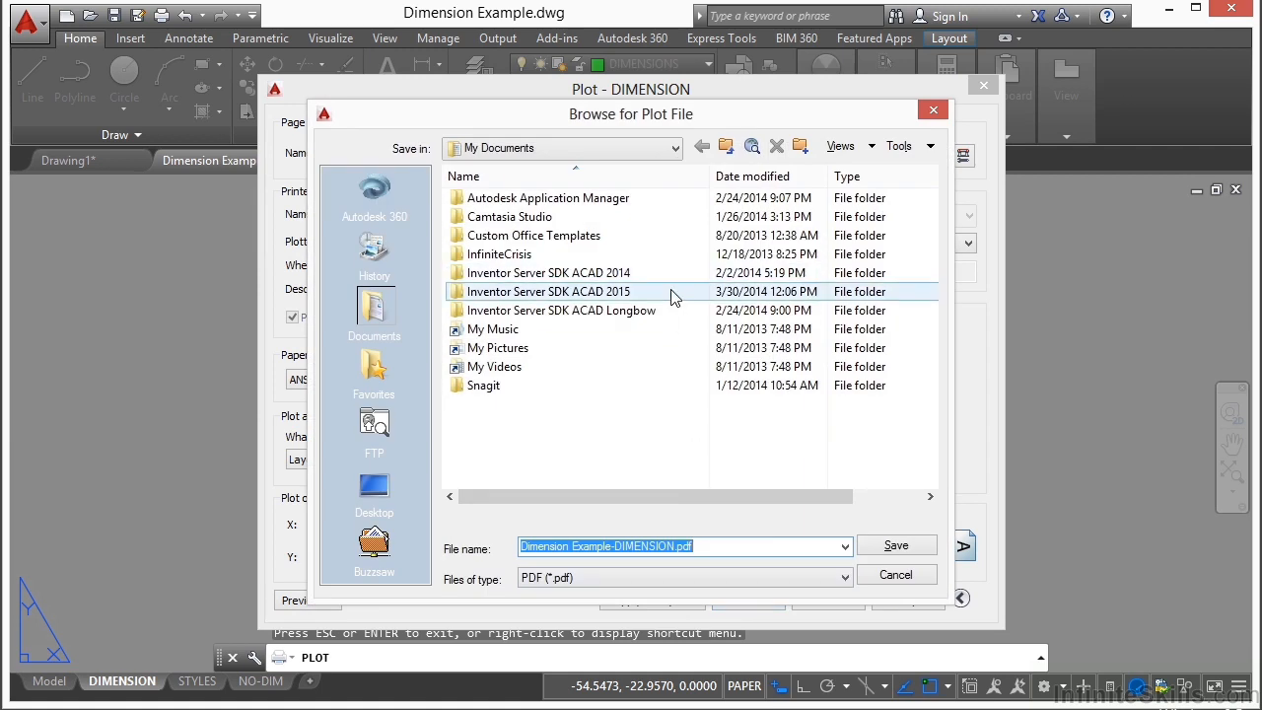
click(676, 148)
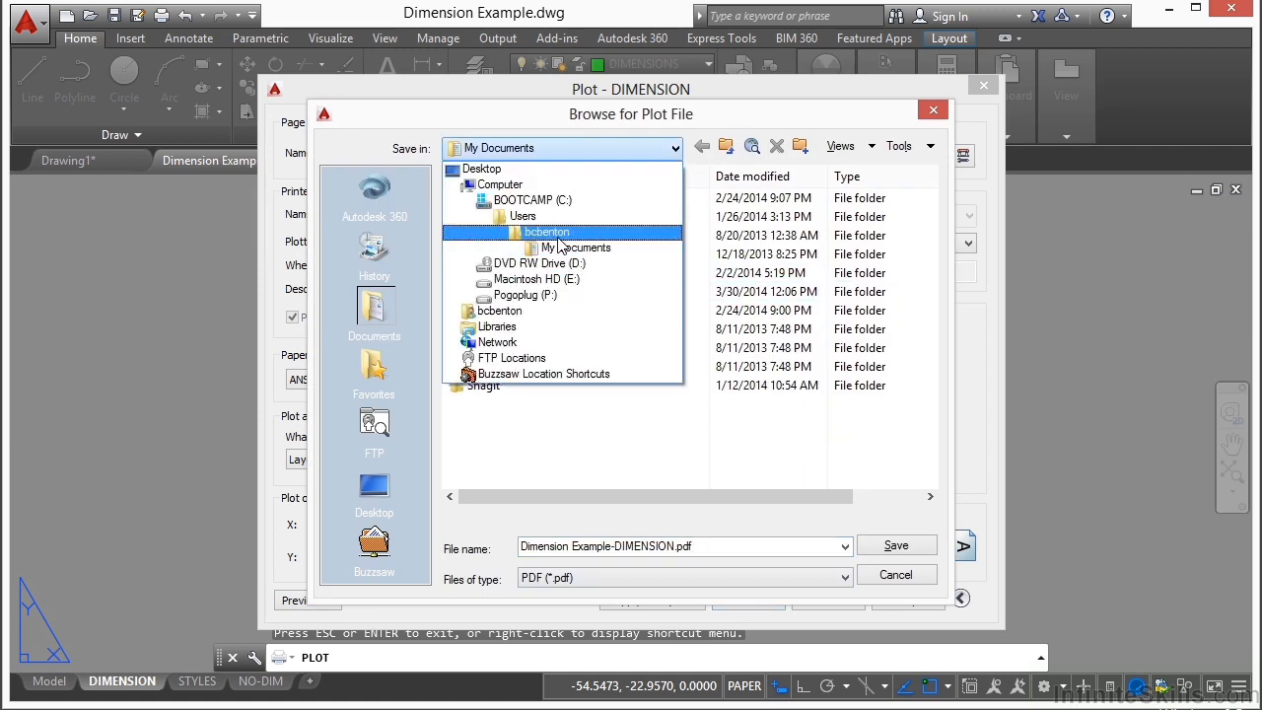
click(561, 243)
double_click(508, 345)
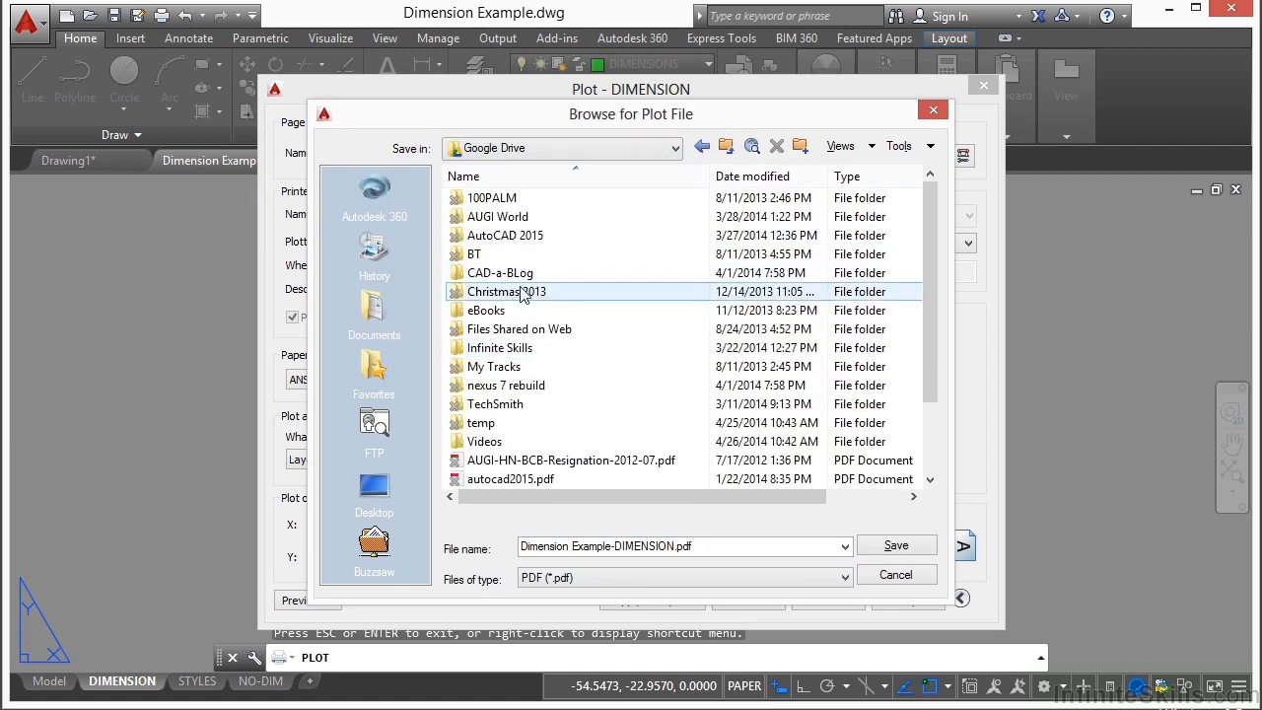
double_click(508, 347)
double_click(513, 201)
click(496, 219)
double_click(496, 219)
double_click(495, 391)
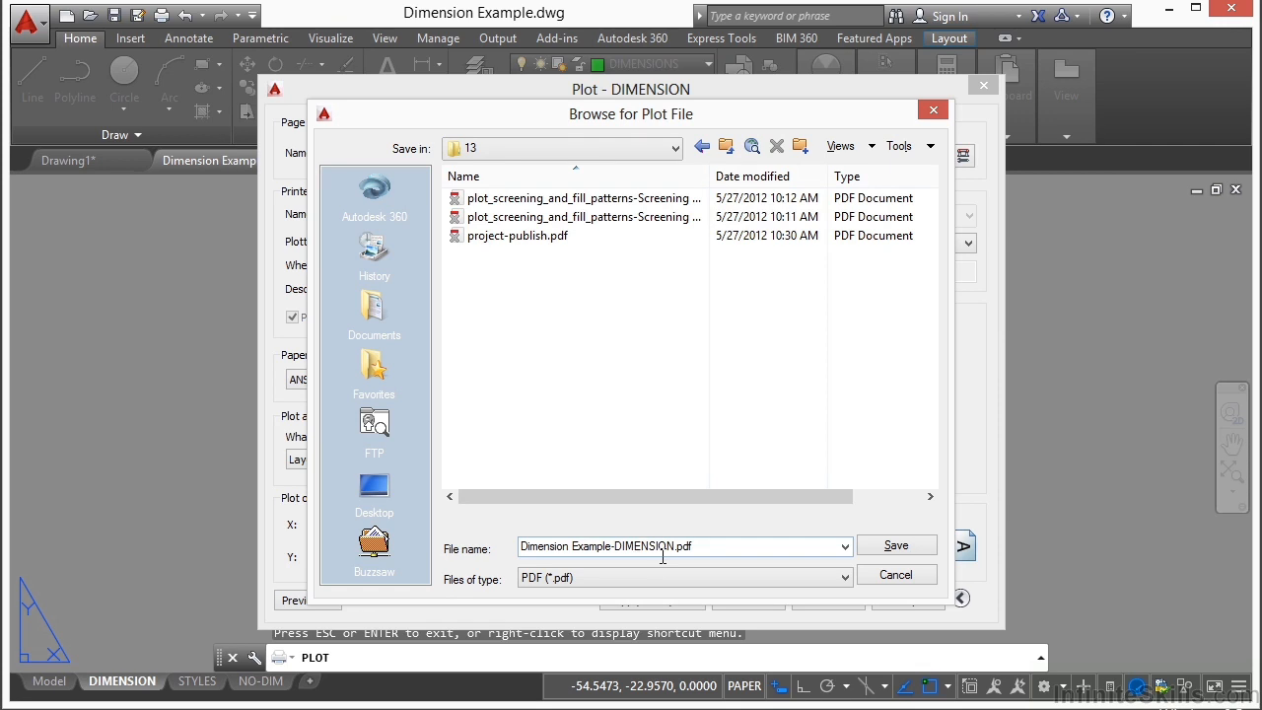
click(897, 547)
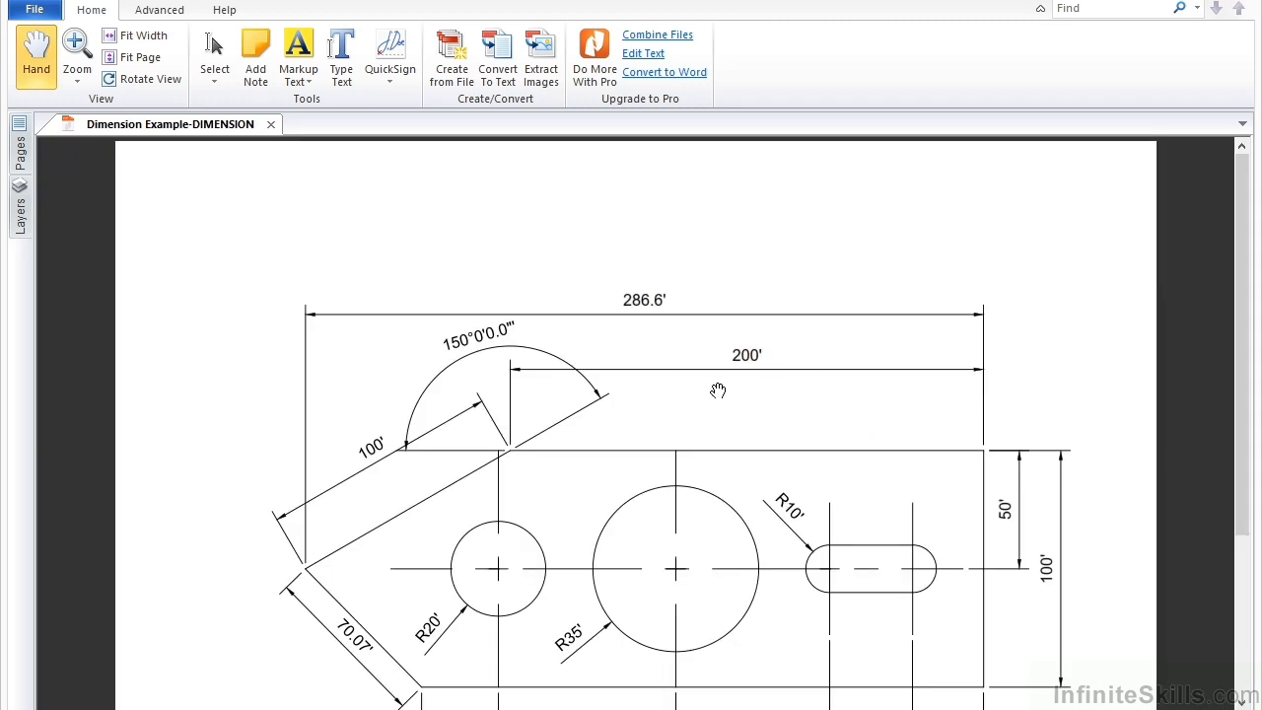
drag(692, 479, 693, 365)
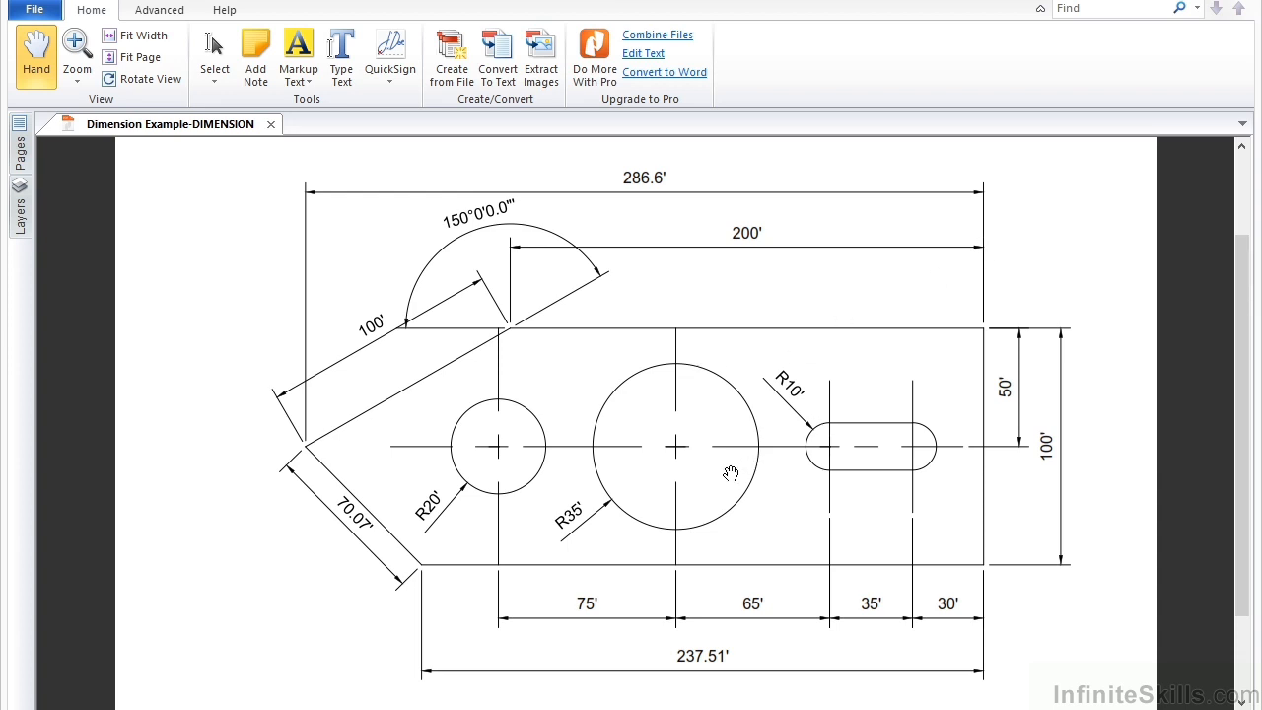
drag(731, 462, 731, 446)
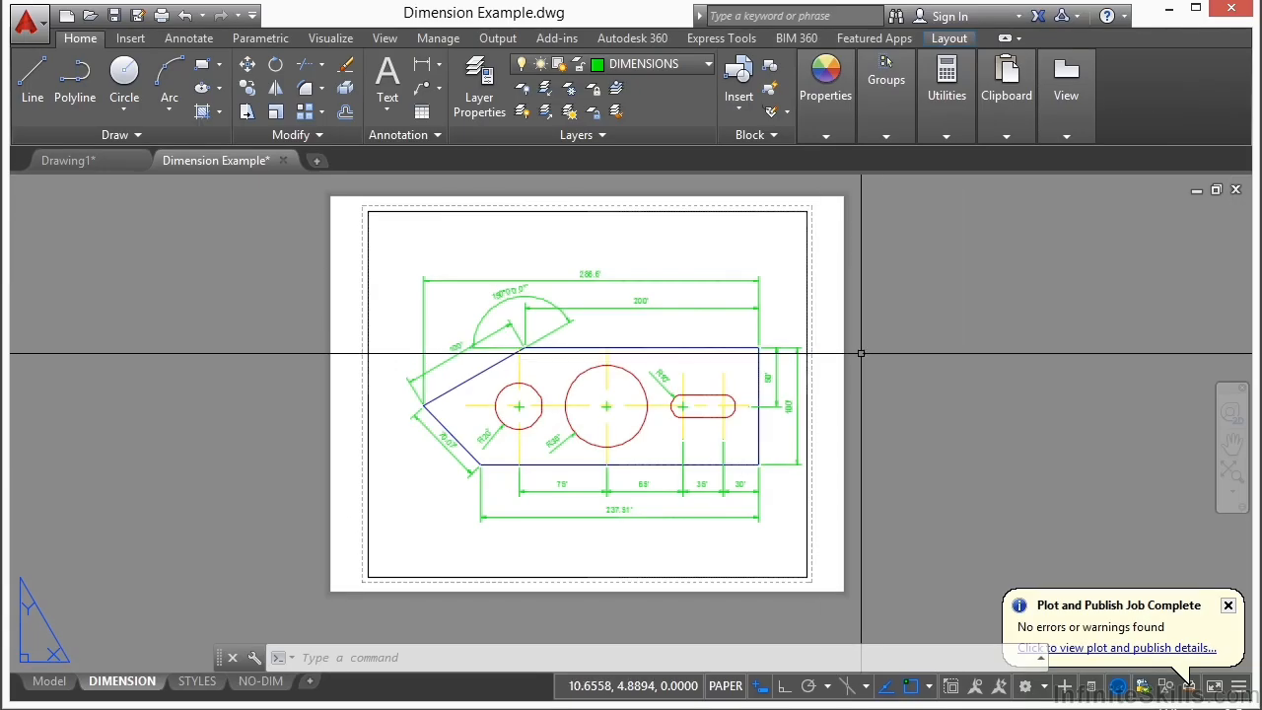
Start another plot of the DIMENSION layout and look through the available printers and plotters.
text(plot)
key(Return)
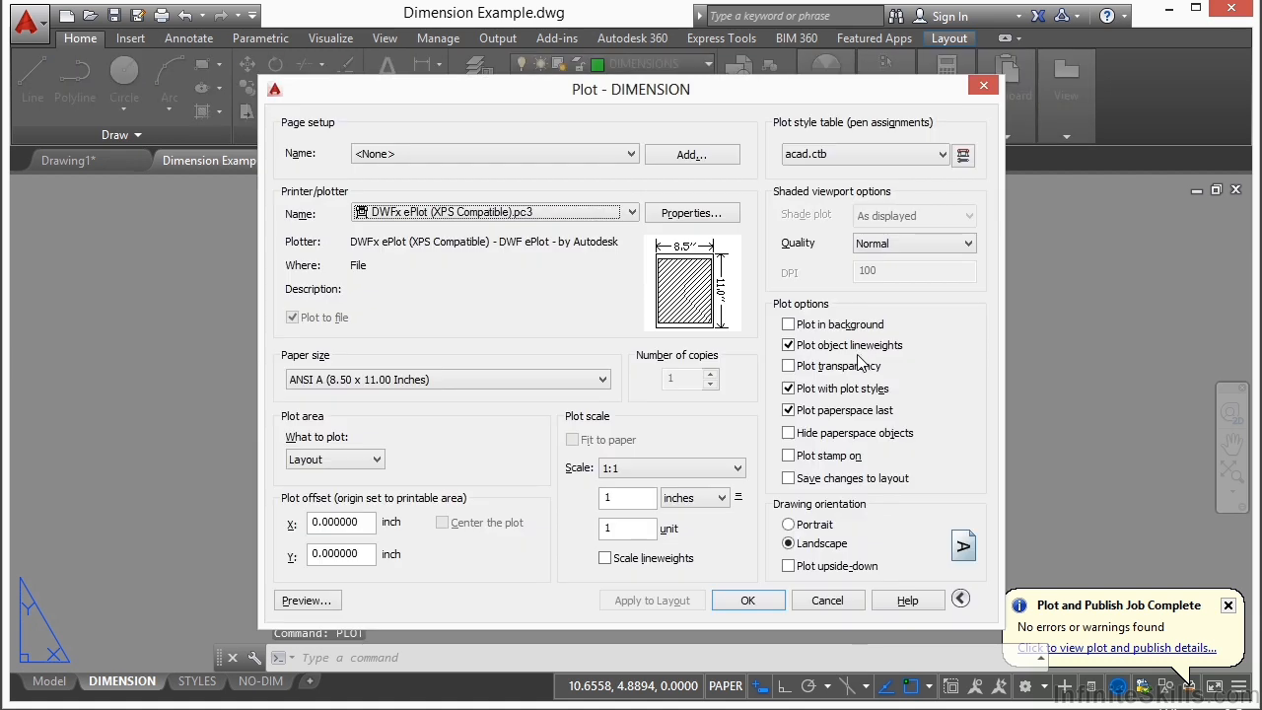
click(630, 214)
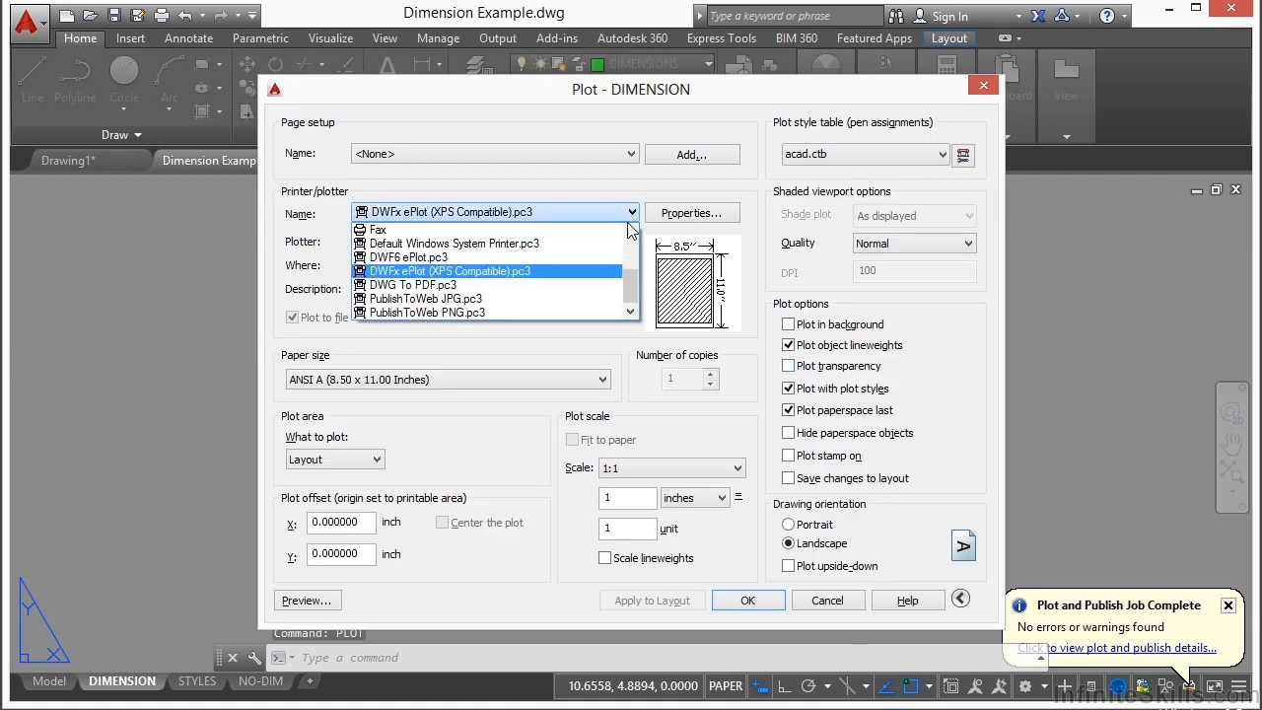
scroll(592, 267, up, 2)
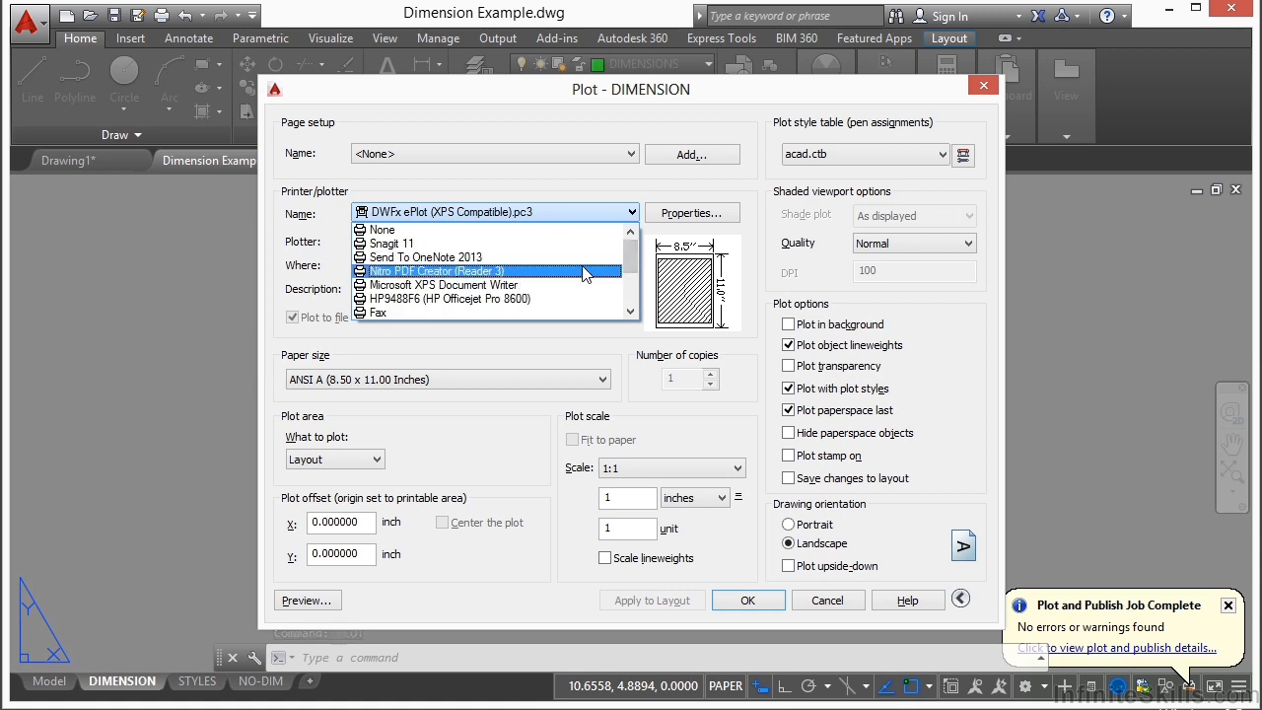
scroll(582, 269, down, 1)
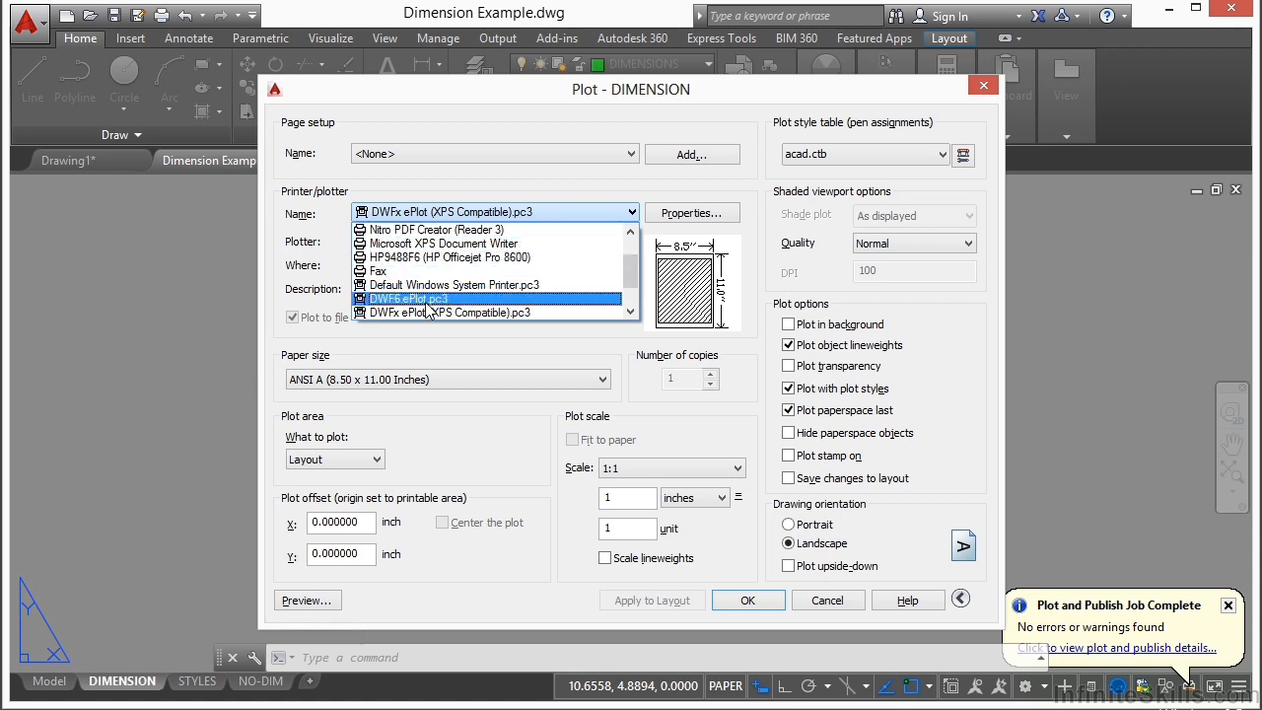
scroll(476, 280, down, 1)
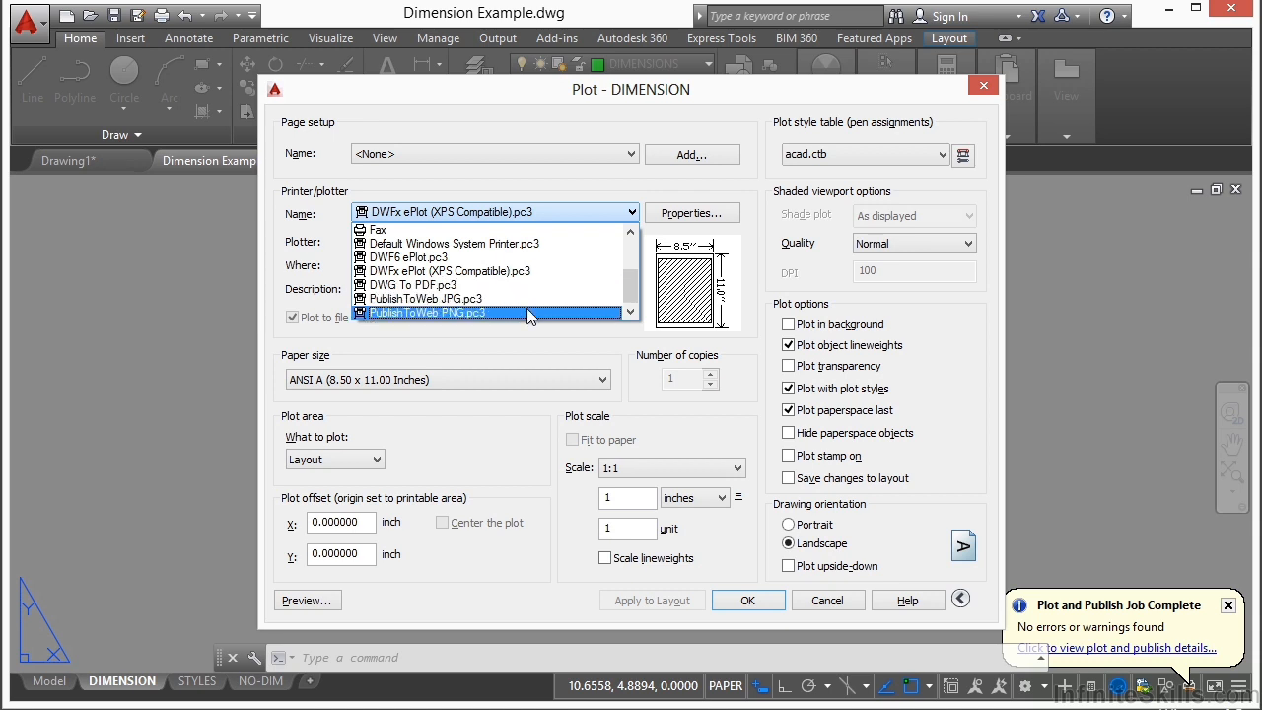
click(523, 192)
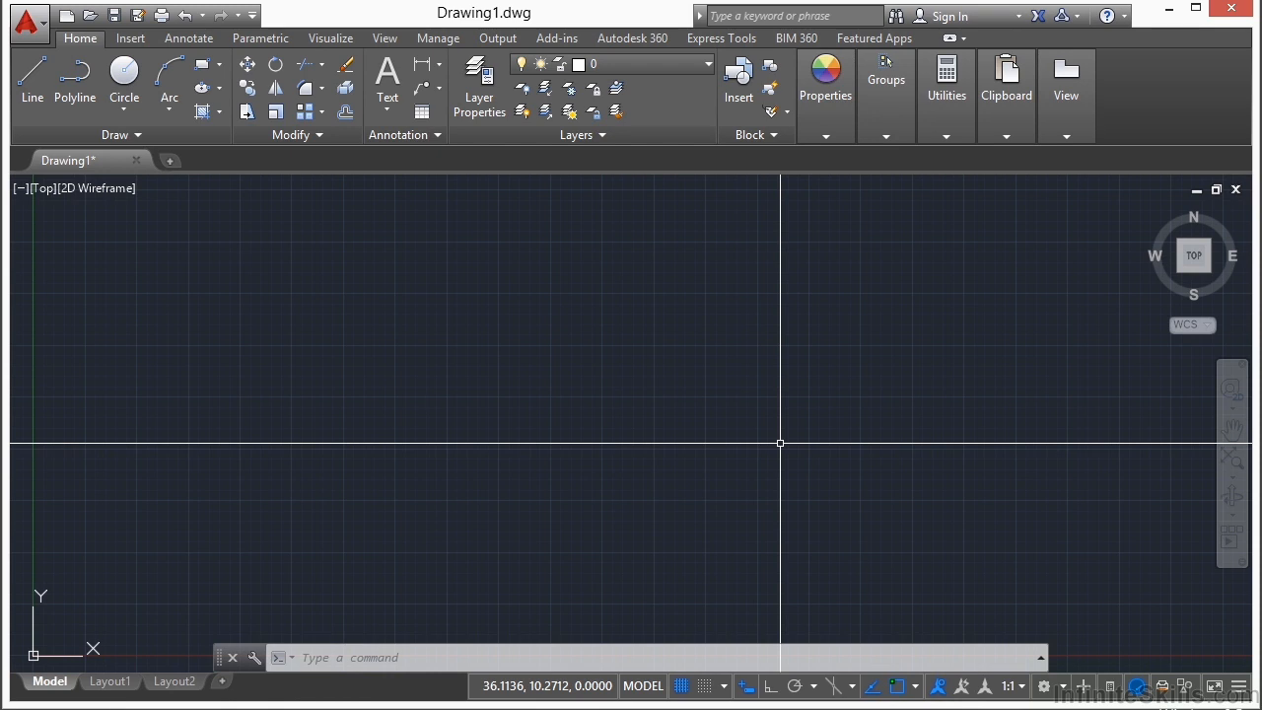
Open the drawing Project_Template-Final-11.dwg from the project folder 11.
key(ctrl+o)
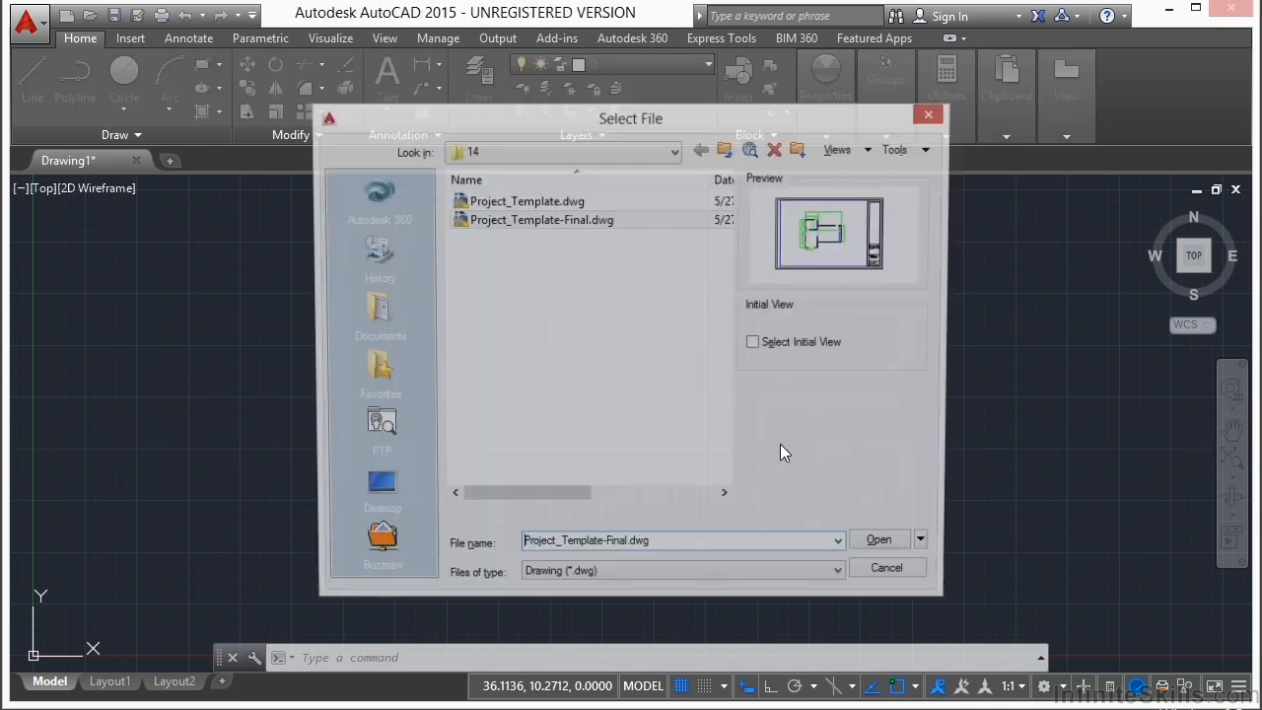
click(676, 153)
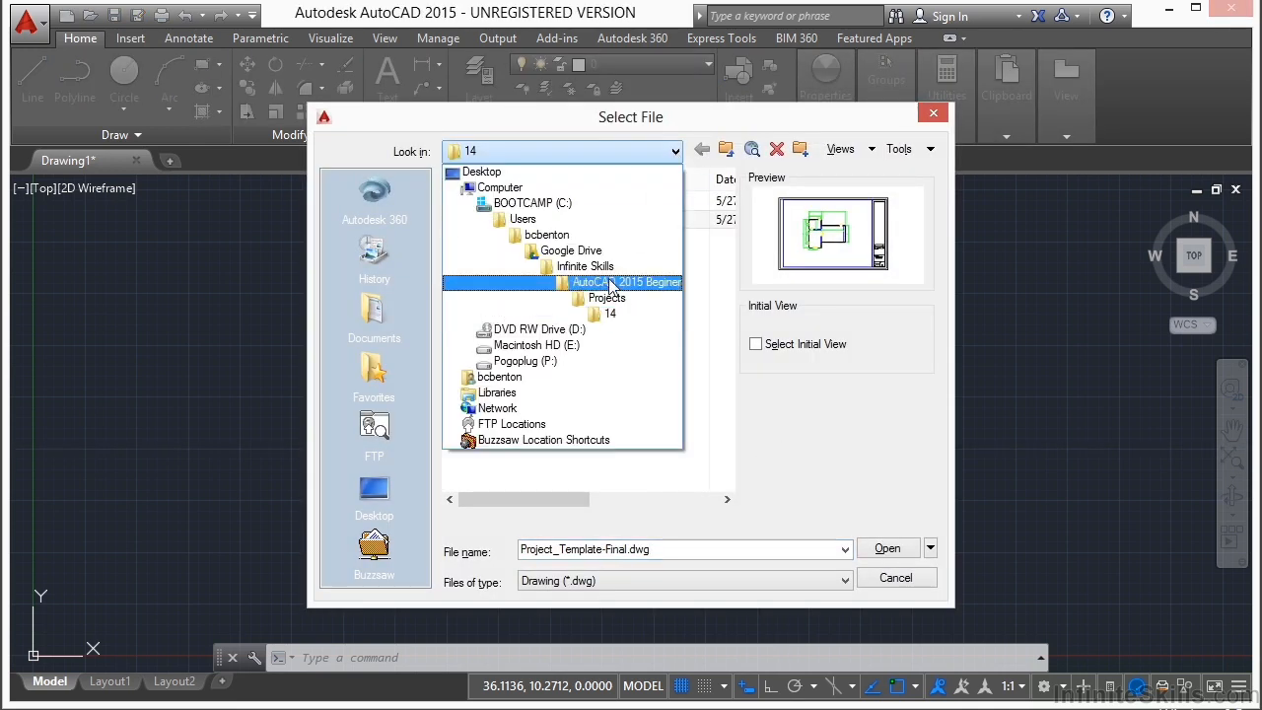
click(582, 298)
click(500, 352)
double_click(500, 355)
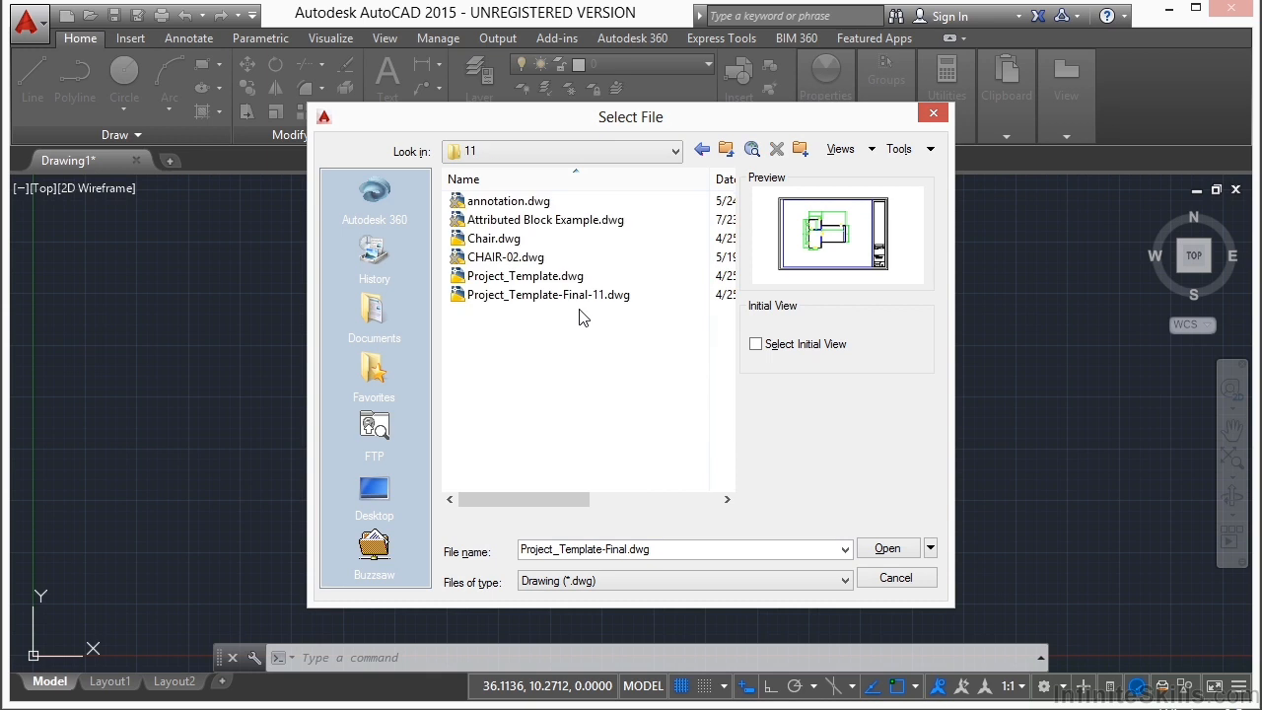
click(582, 294)
click(888, 549)
Save the drawing as Project_Template.dwg in the project folder 13, replacing the existing file.
text(SAVE)
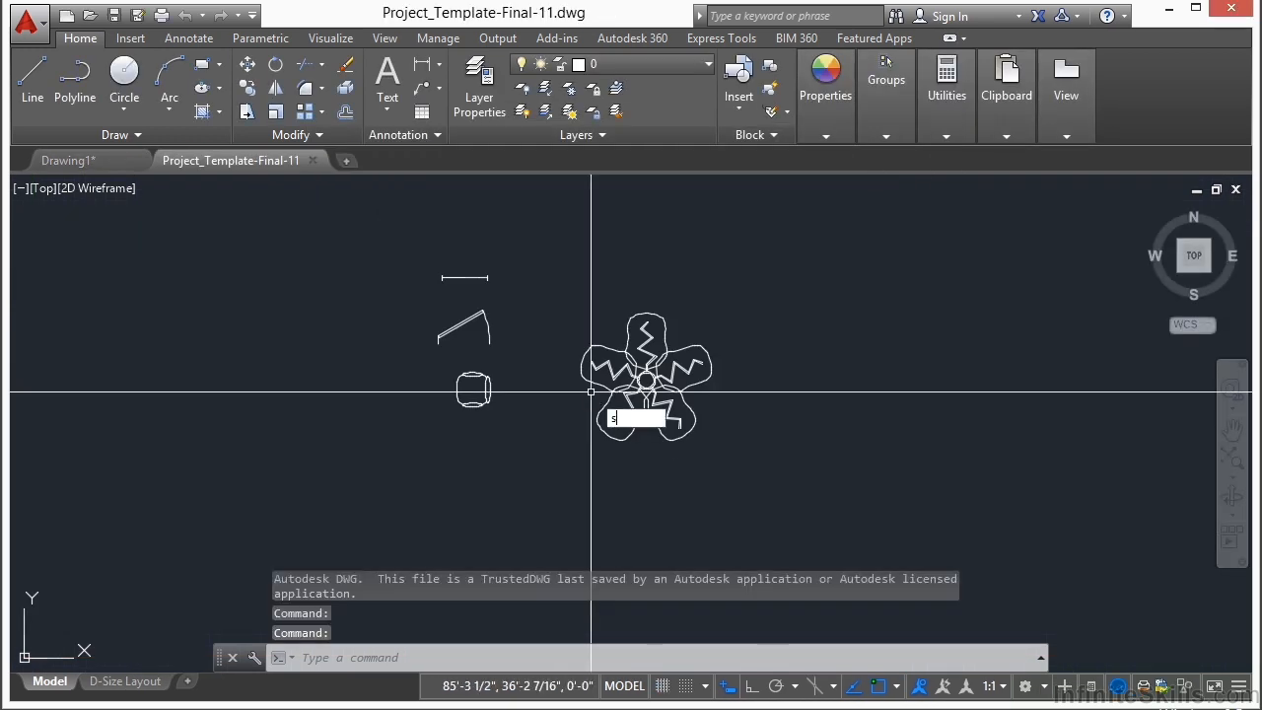
text(AS)
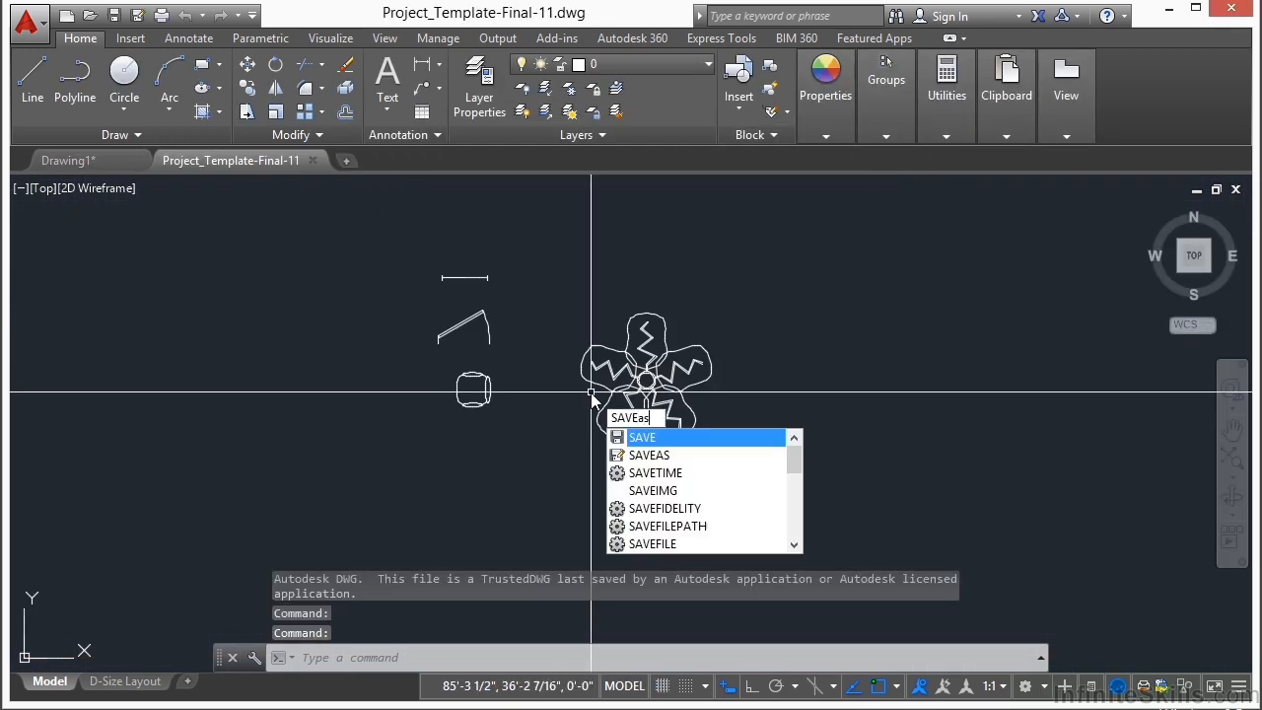
key(Return)
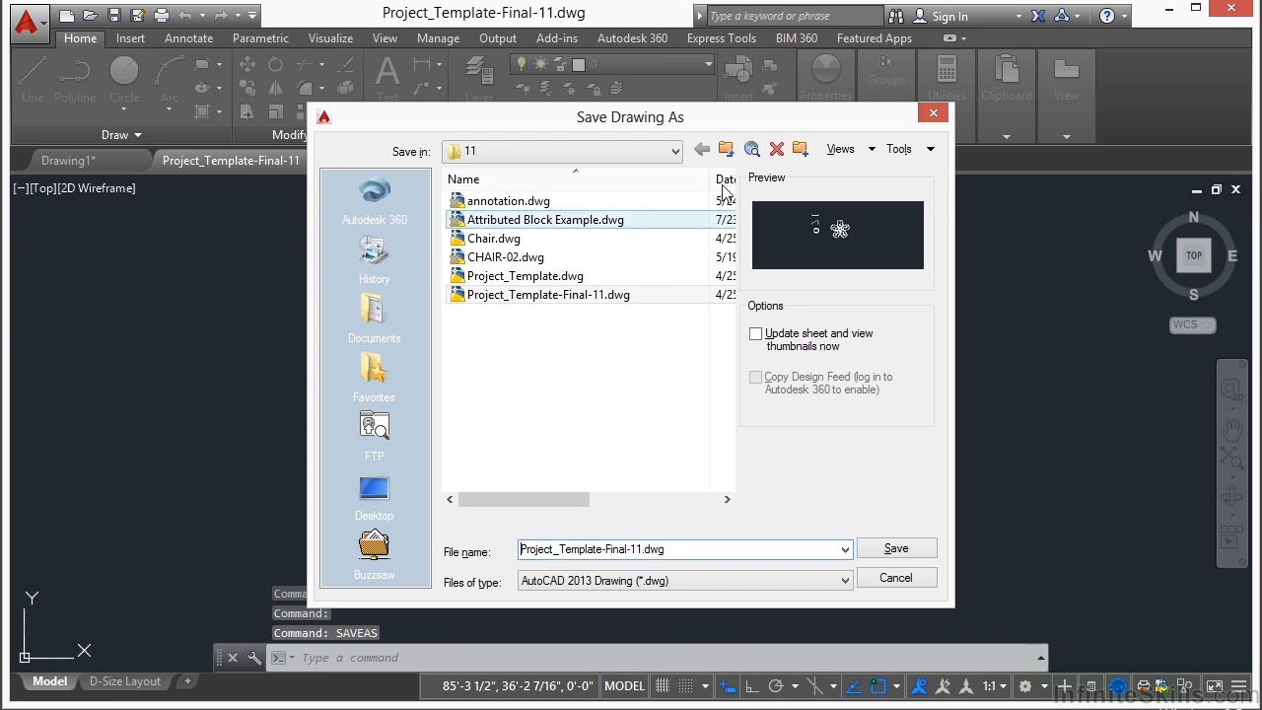
click(676, 153)
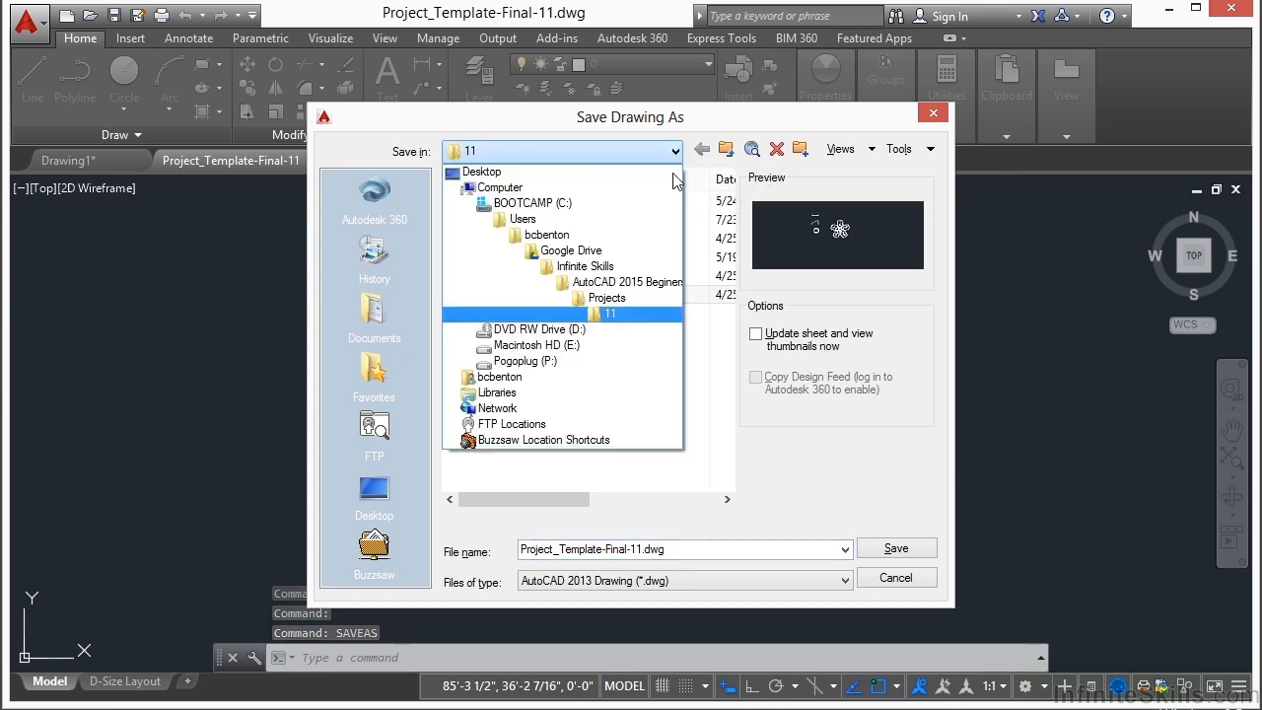
click(615, 300)
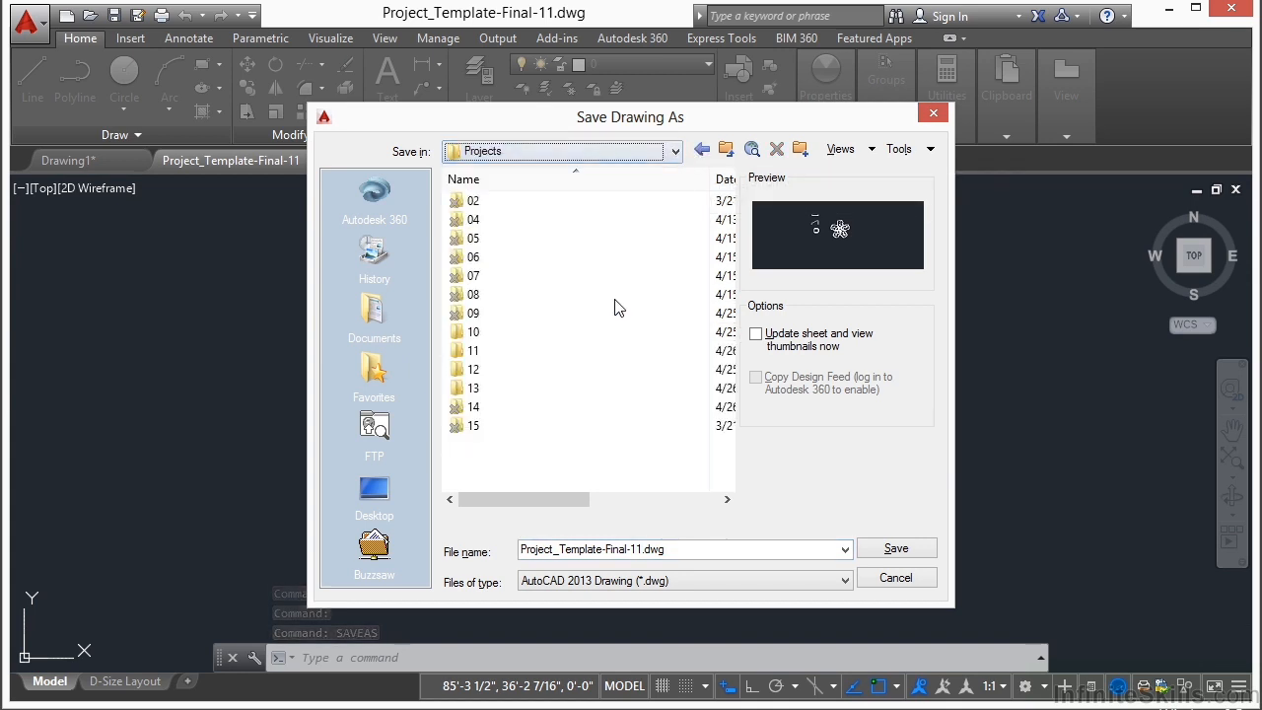
double_click(500, 390)
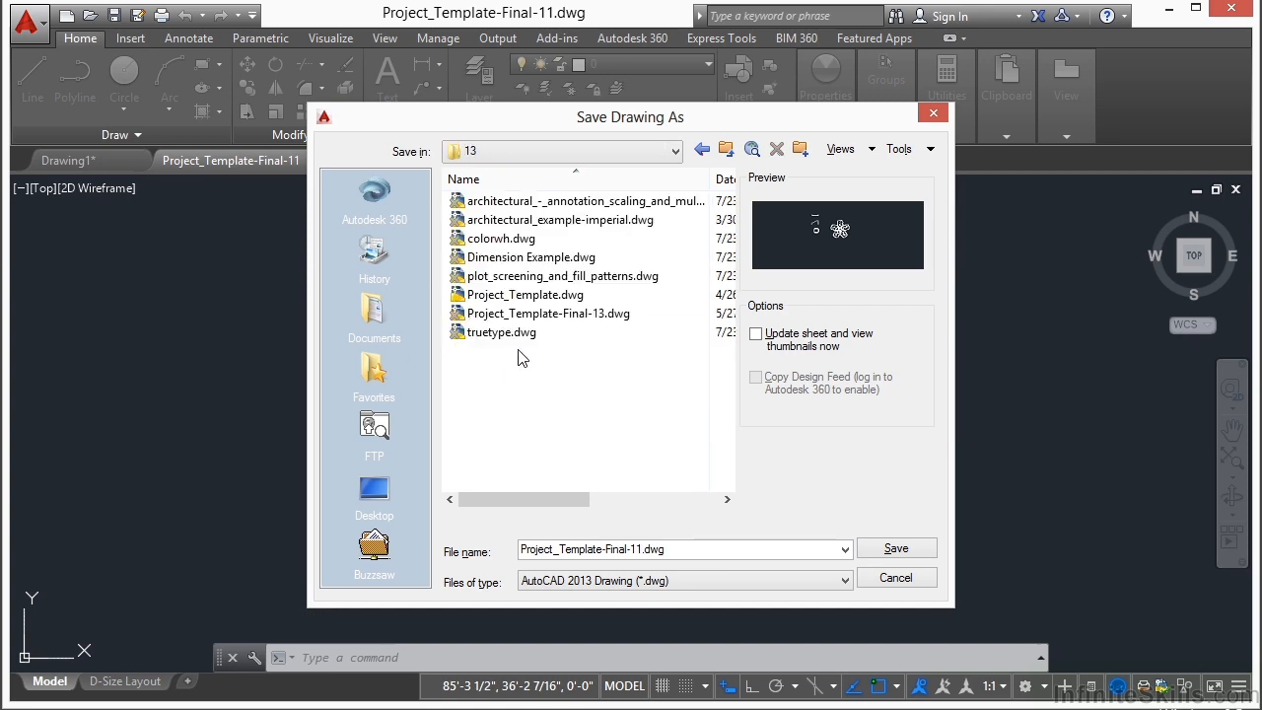
click(564, 296)
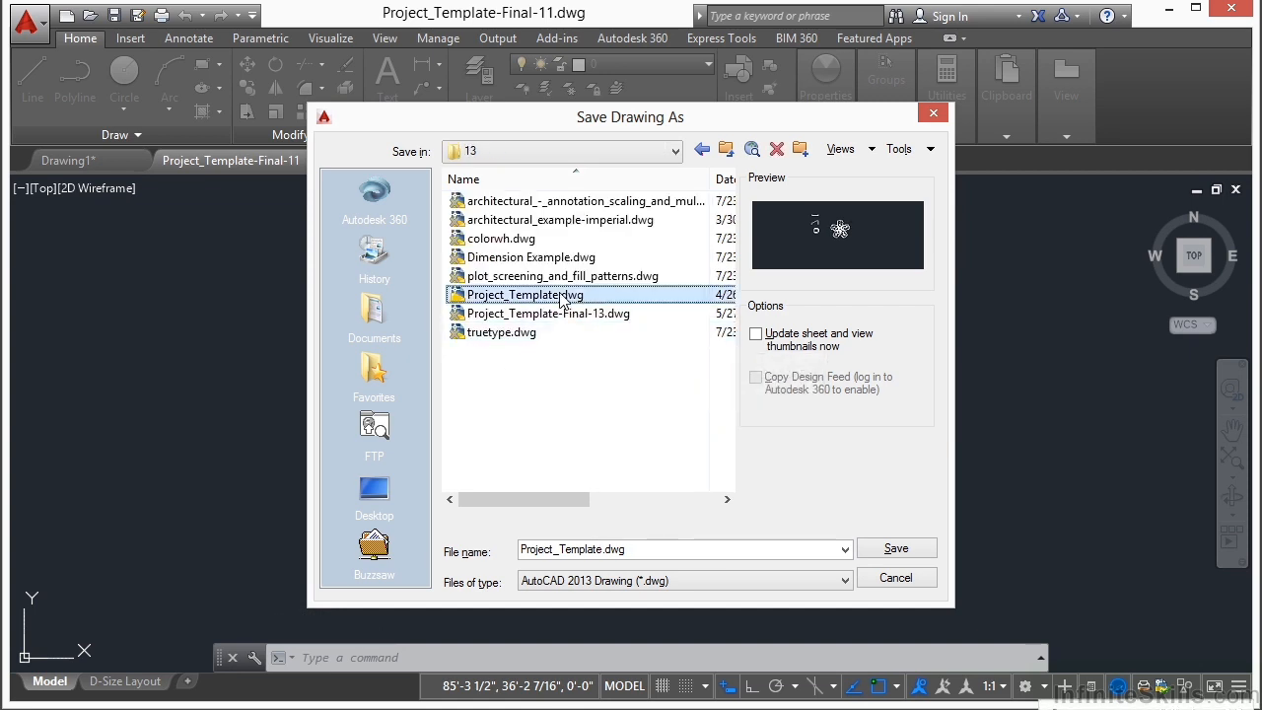
click(893, 549)
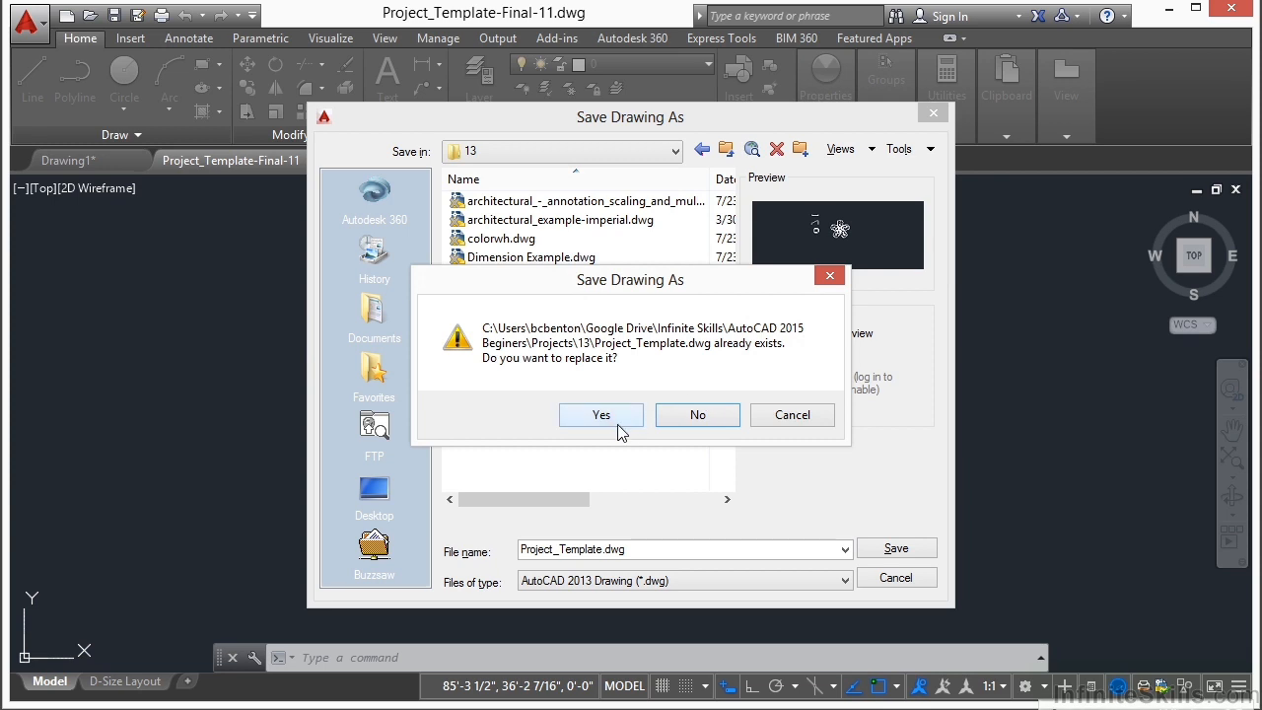
click(601, 415)
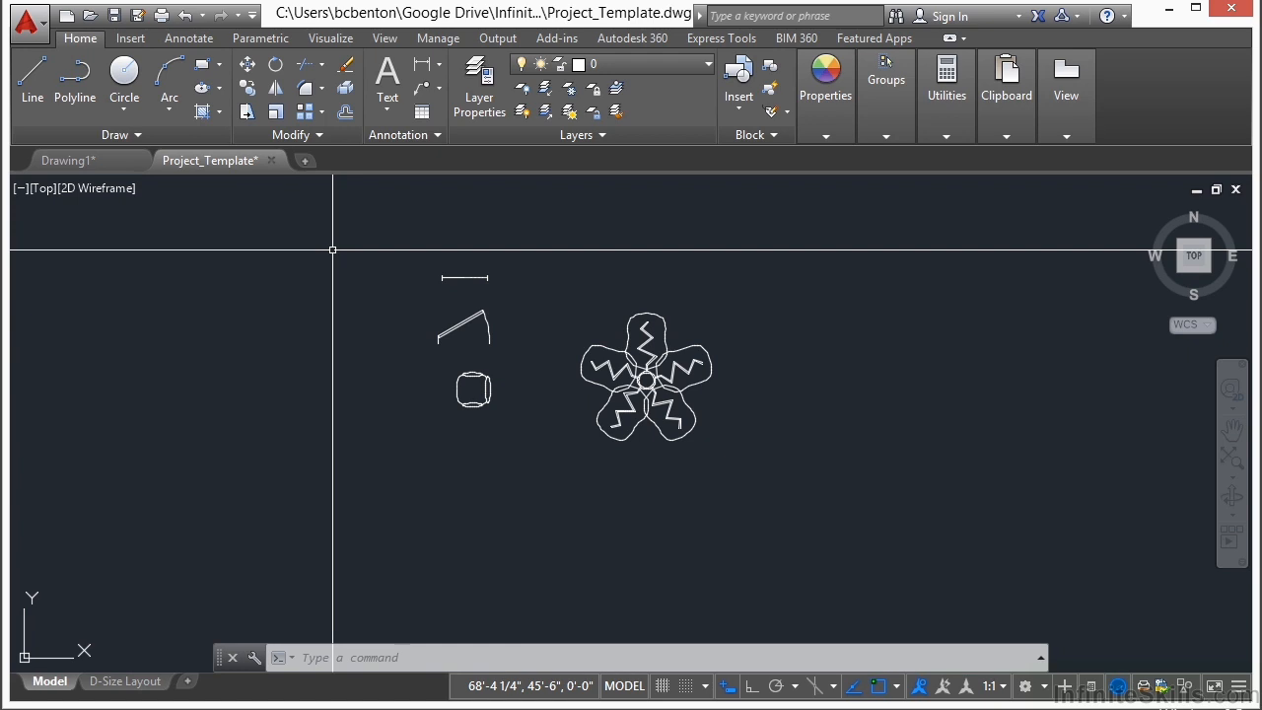
Switch to the D-Size Layout and rename it DIMENSION.
click(126, 682)
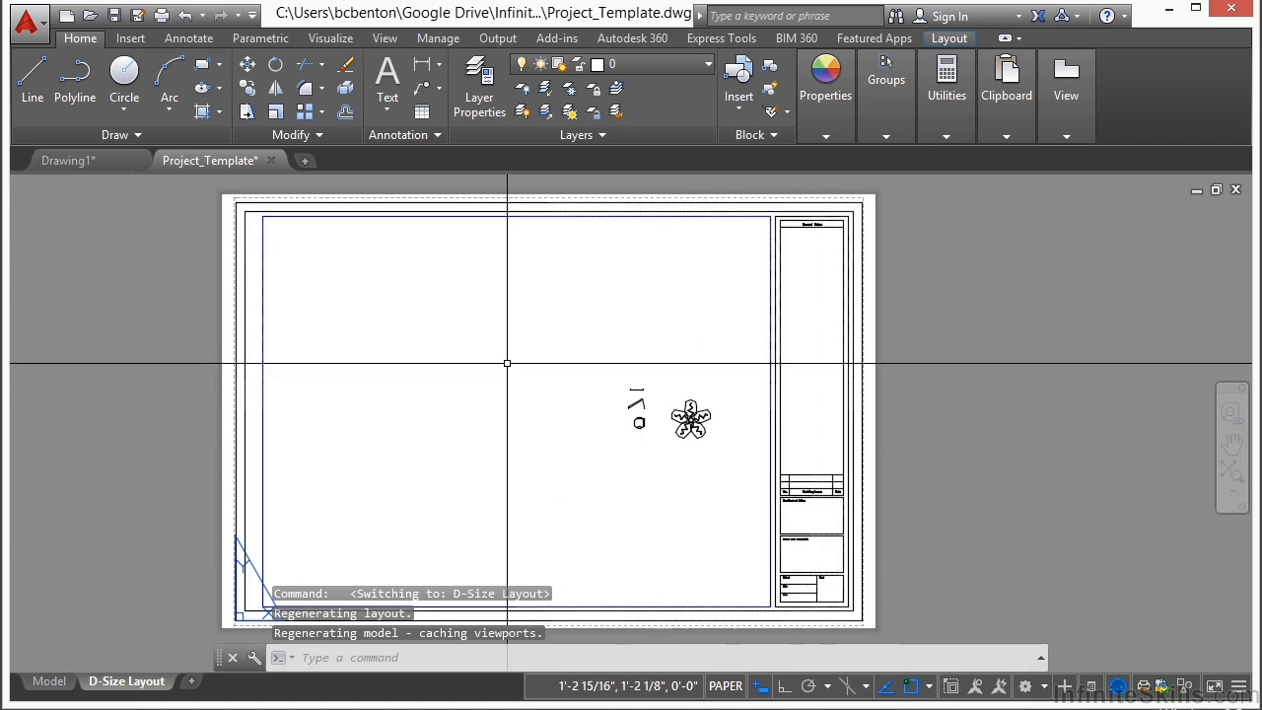
right_click(139, 687)
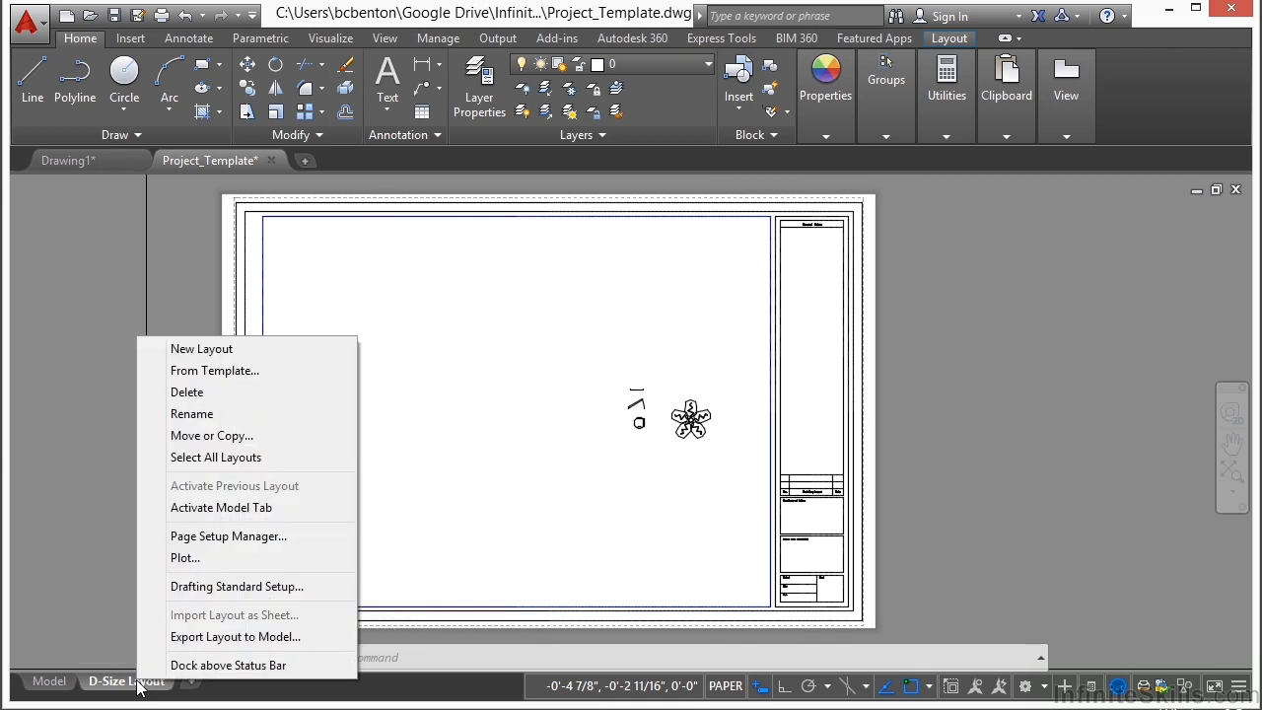
click(203, 414)
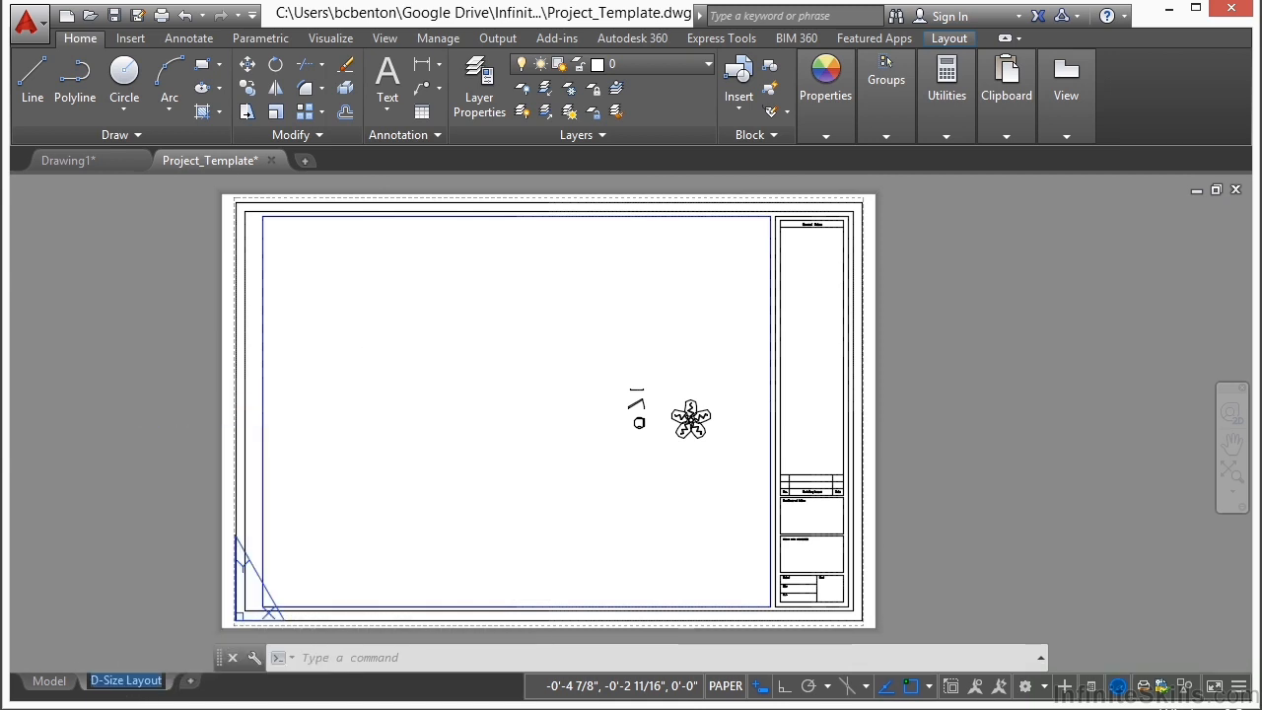
text(DIMENSION)
key(Return)
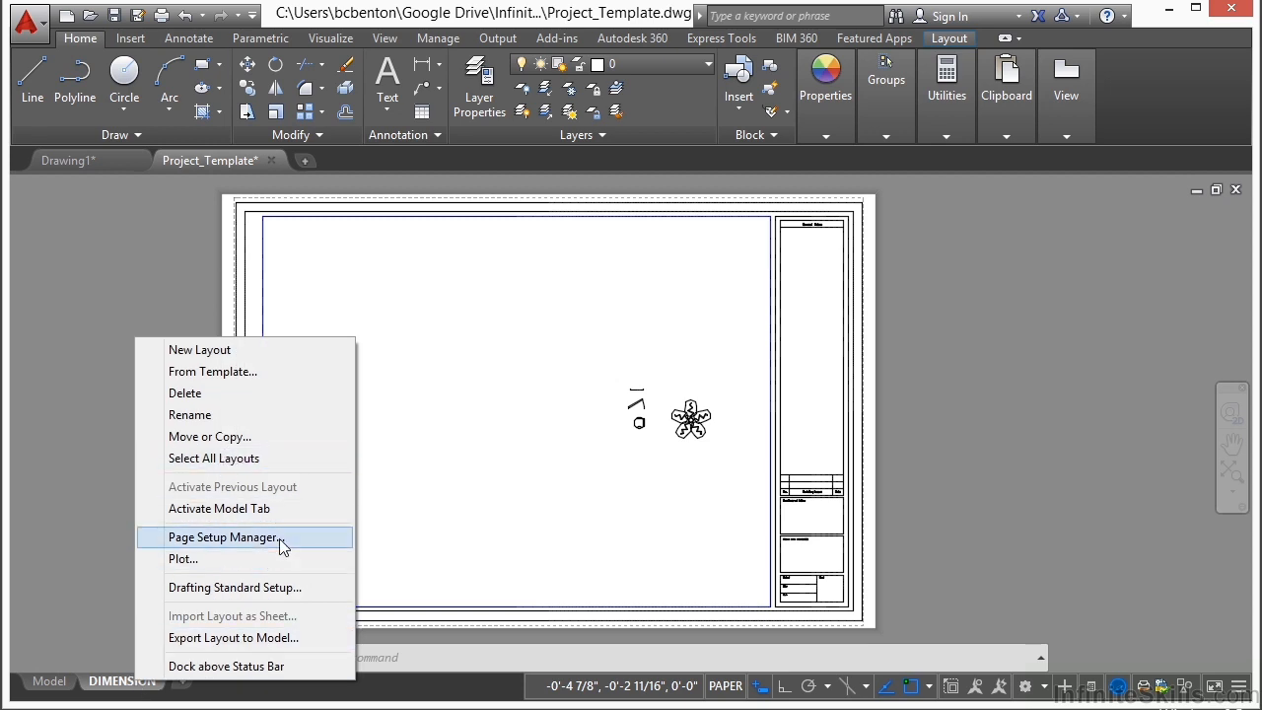
Open the Page Setup Manager for the DIMENSION layout and review the details of the three Architectural page setups.
click(280, 538)
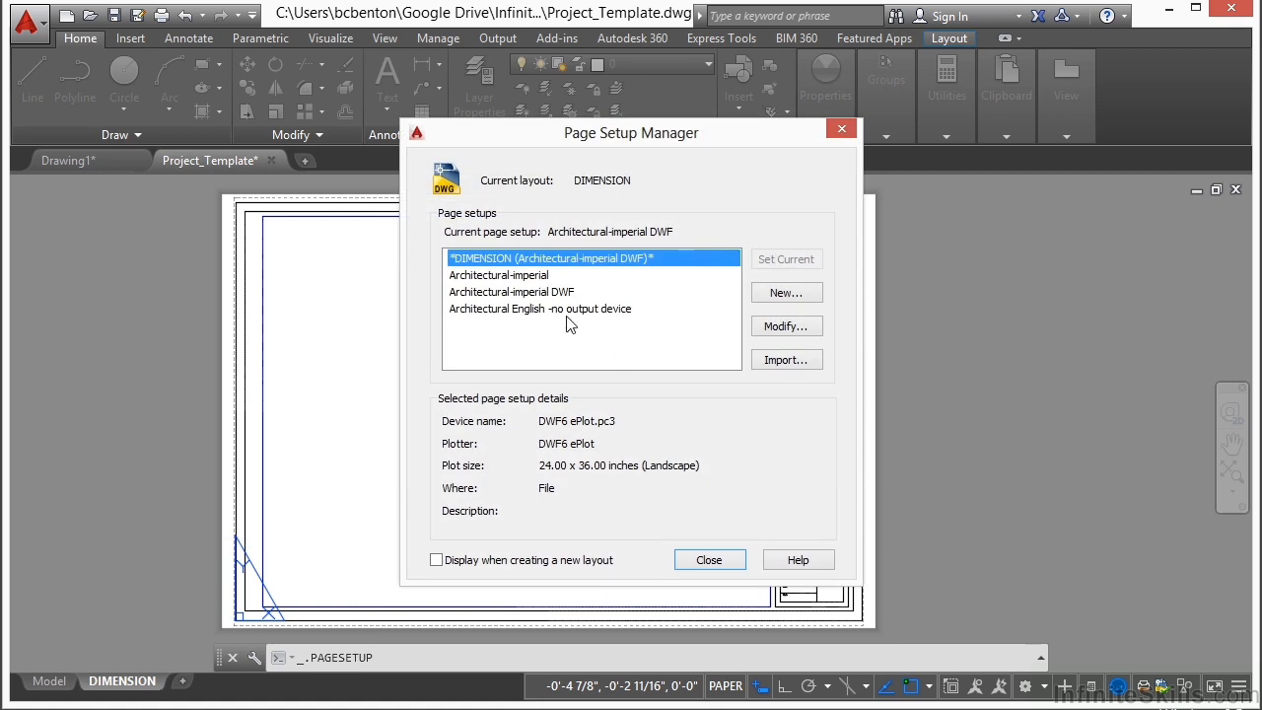
click(572, 275)
click(533, 292)
click(536, 309)
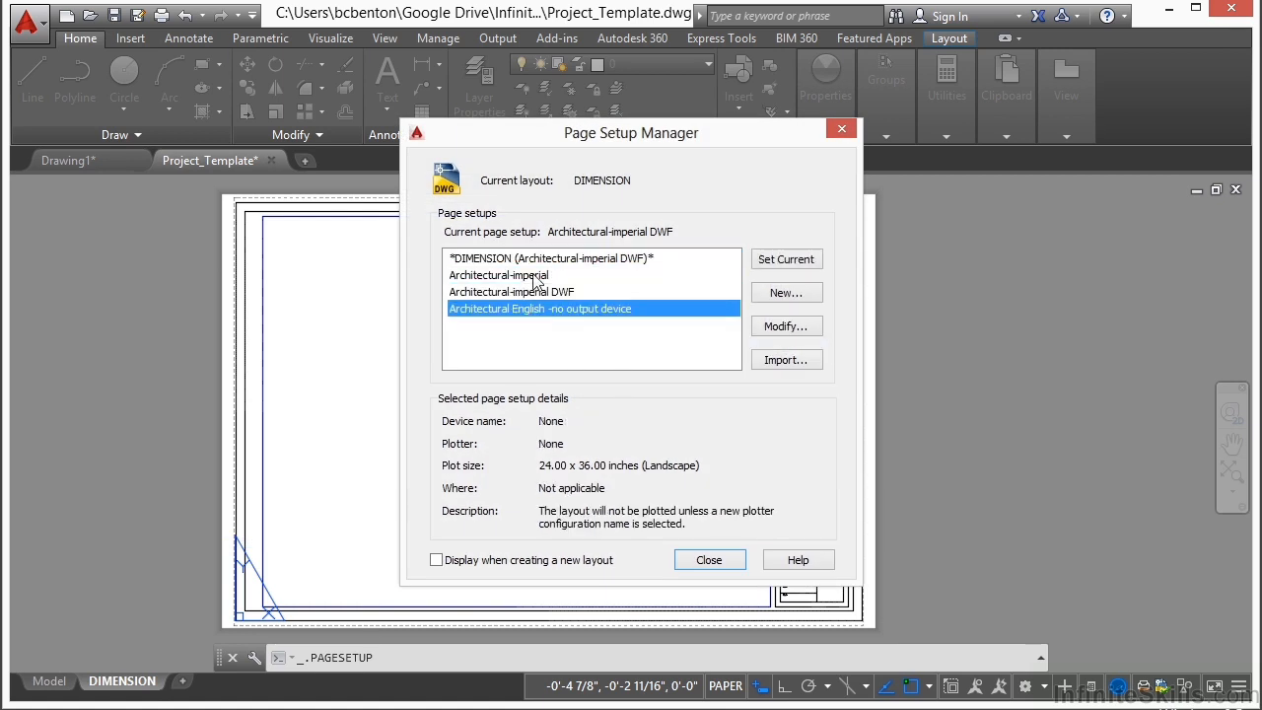
Create a page setup named PDF based on Architectural-imperial, with DWG To PDF.pc3 as its plotter.
click(535, 276)
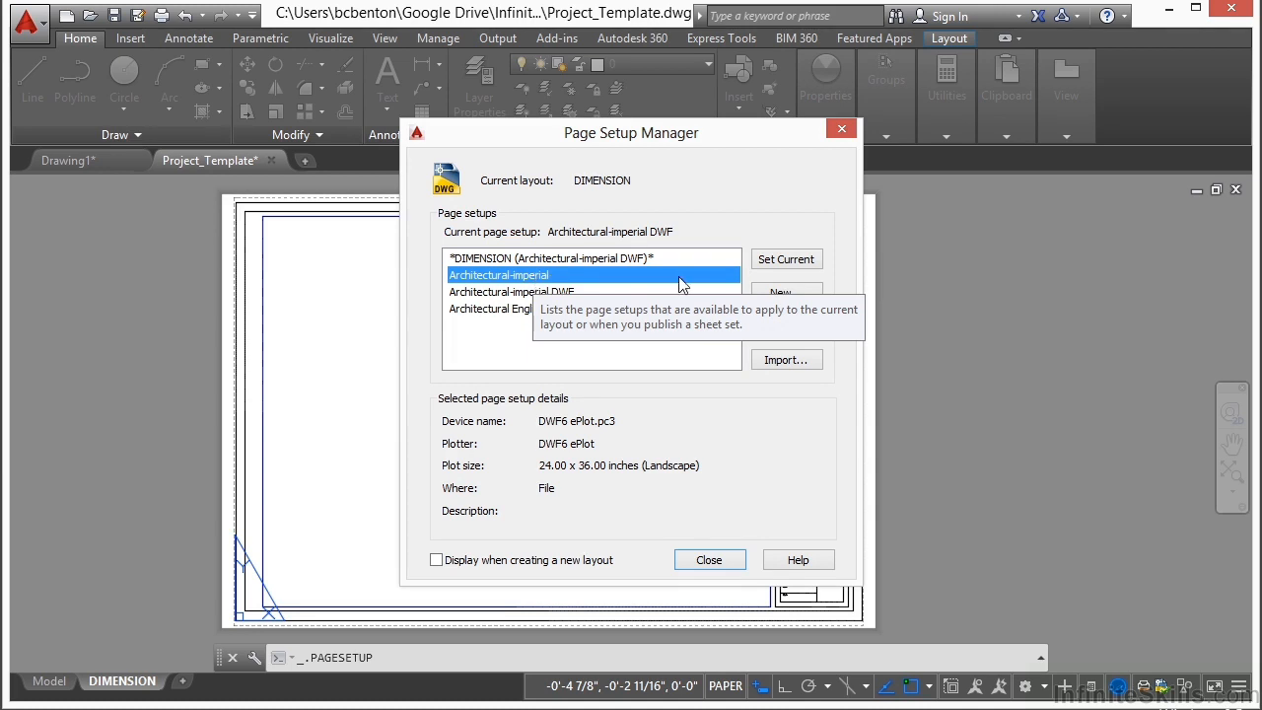
click(797, 293)
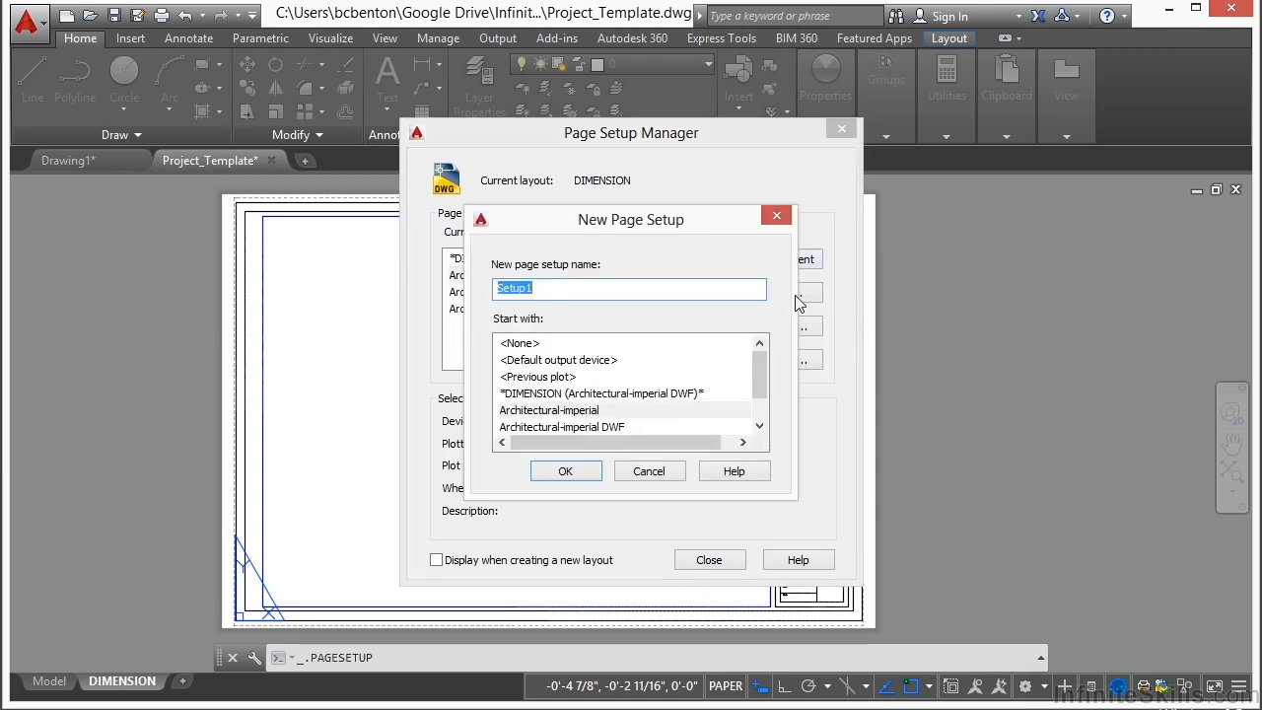
text(PDF)
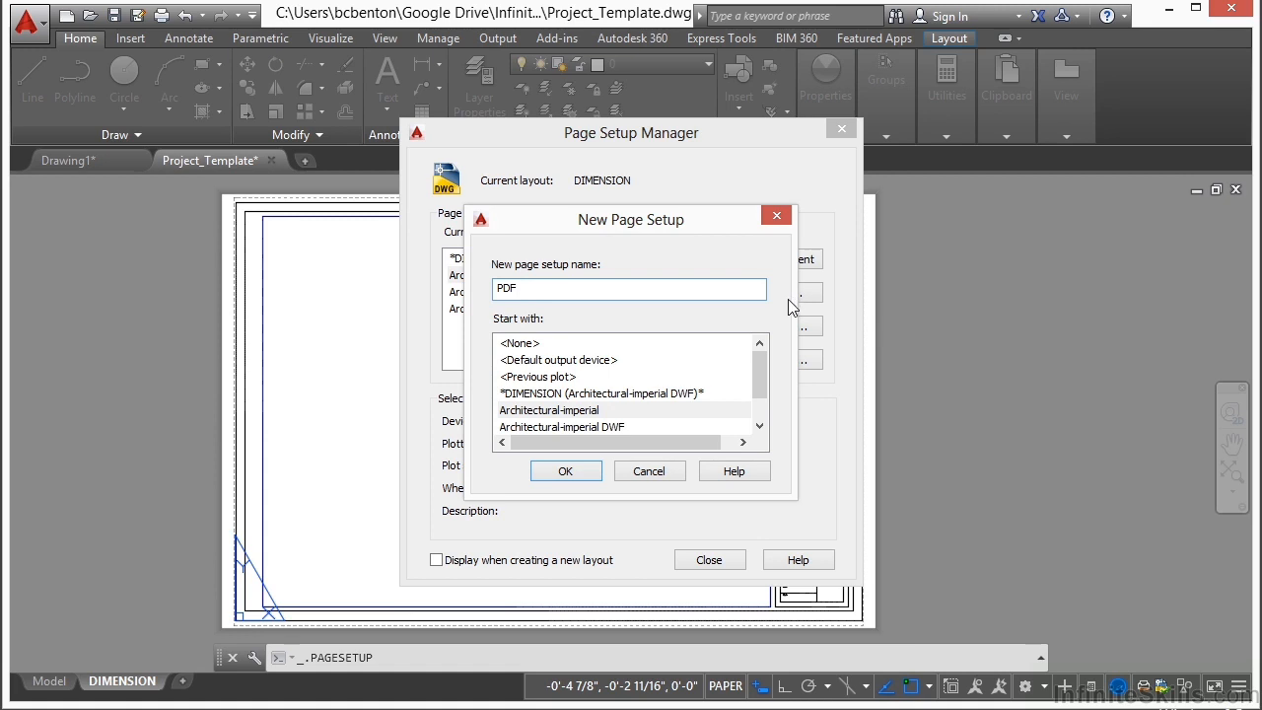
click(581, 474)
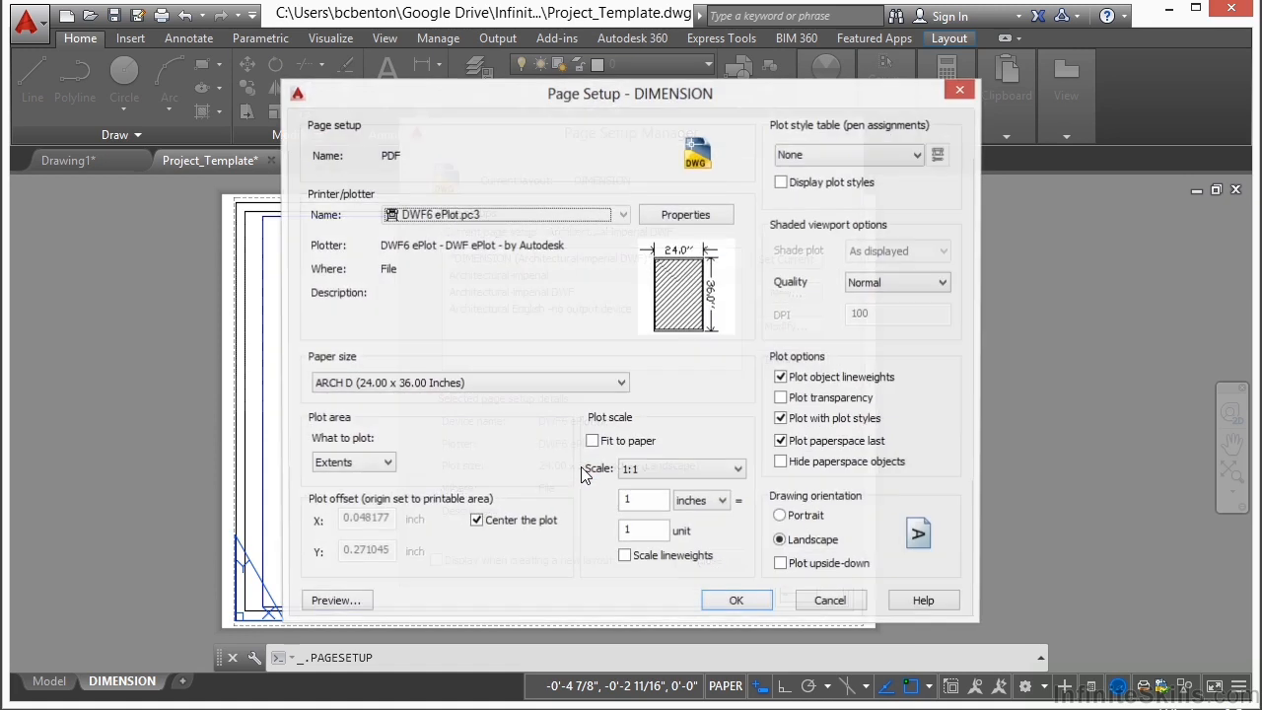
click(623, 215)
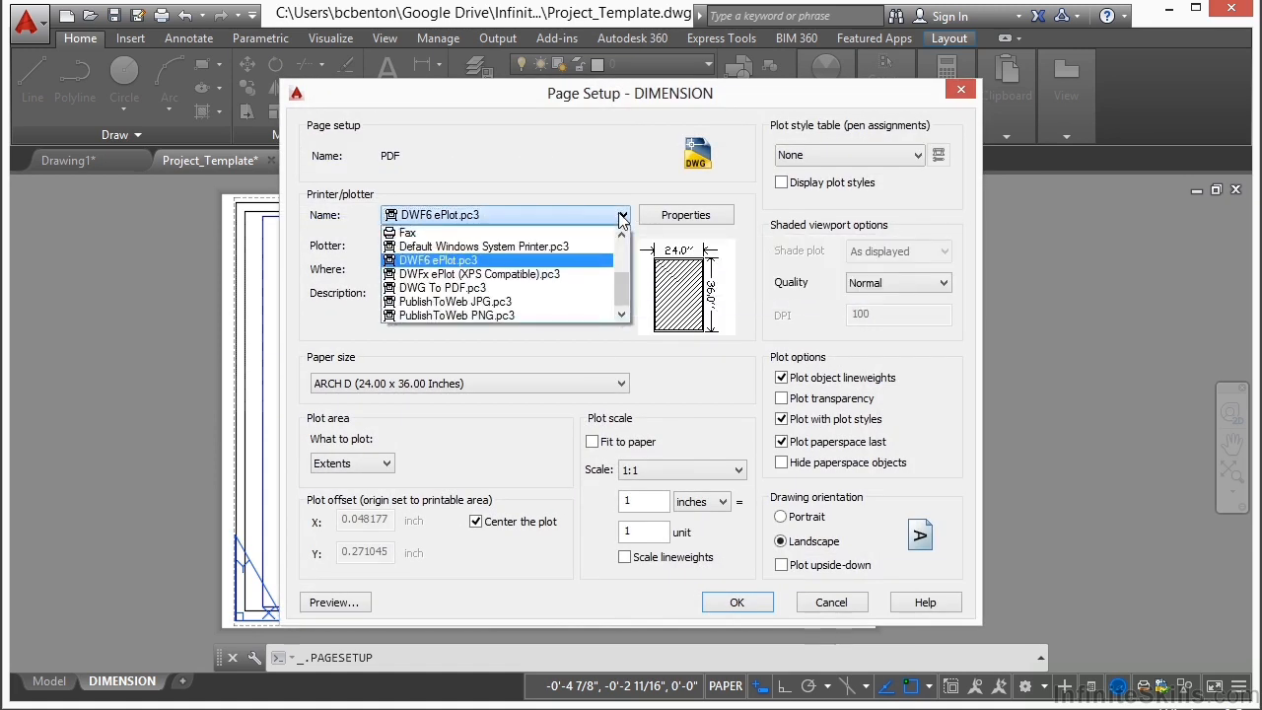
click(529, 287)
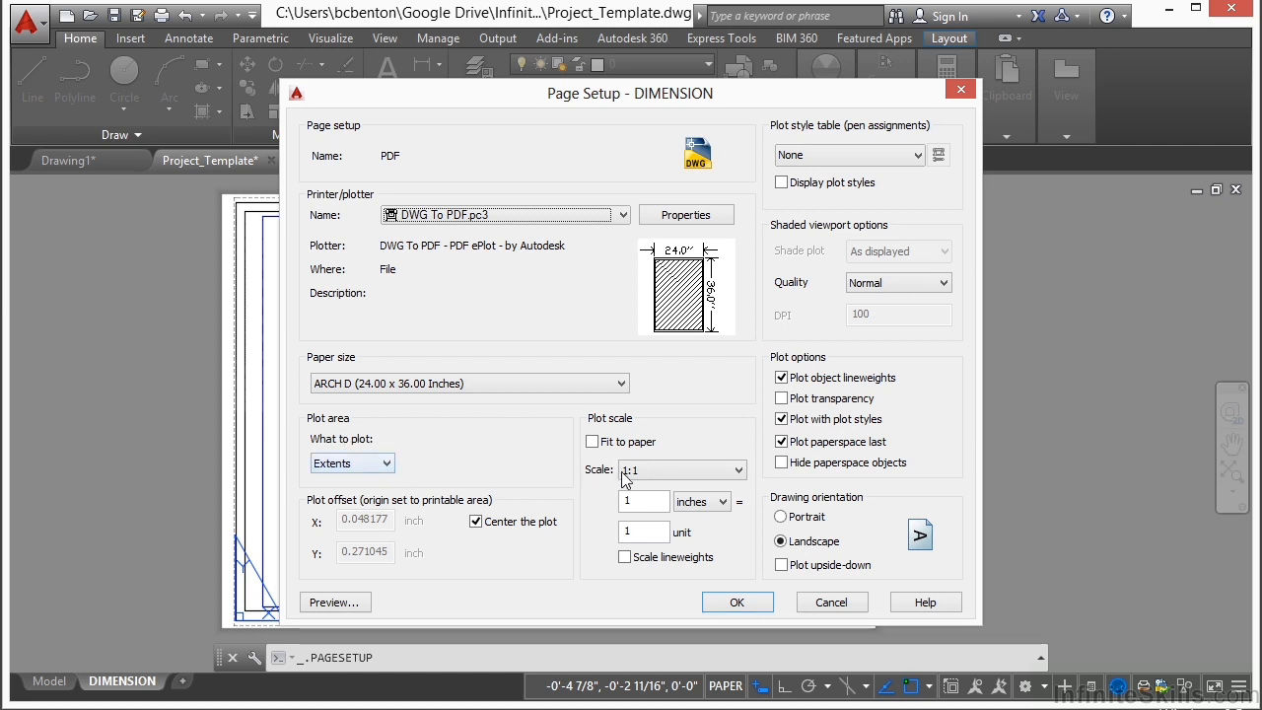
Preview and accept the PDF page setup, and make it current for the DIMENSION layout.
click(332, 602)
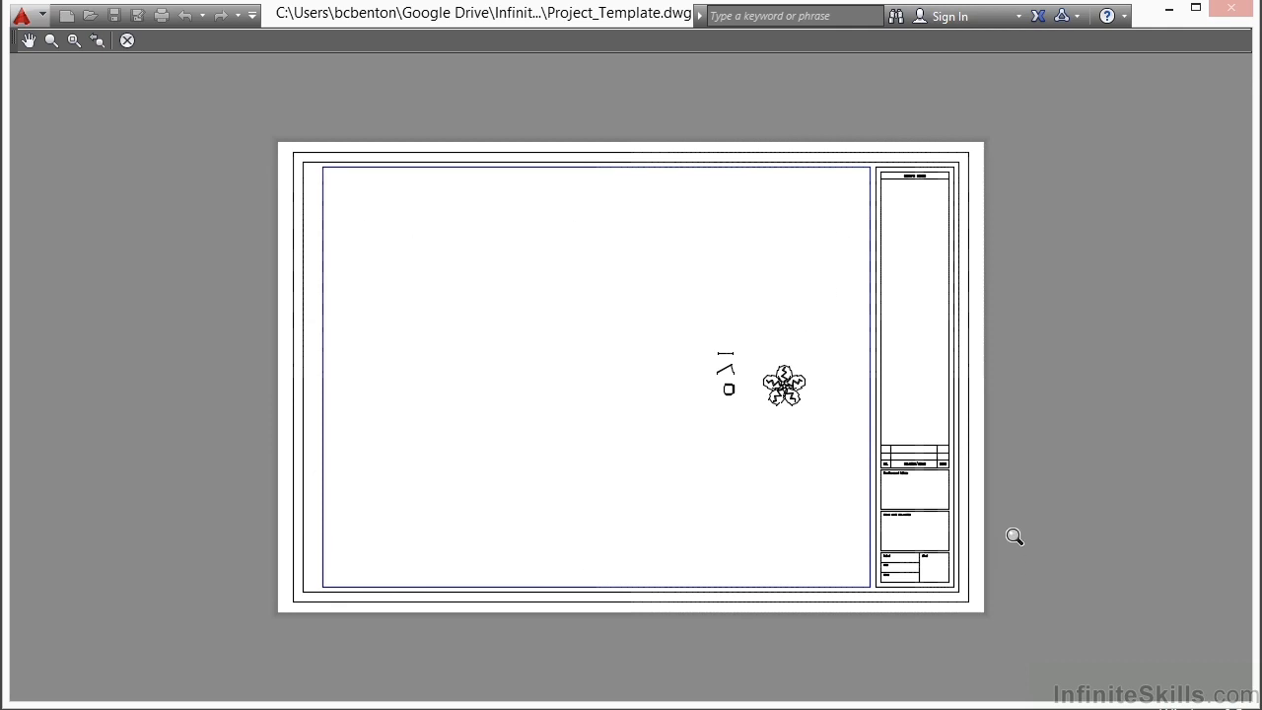
right_click(465, 281)
click(498, 291)
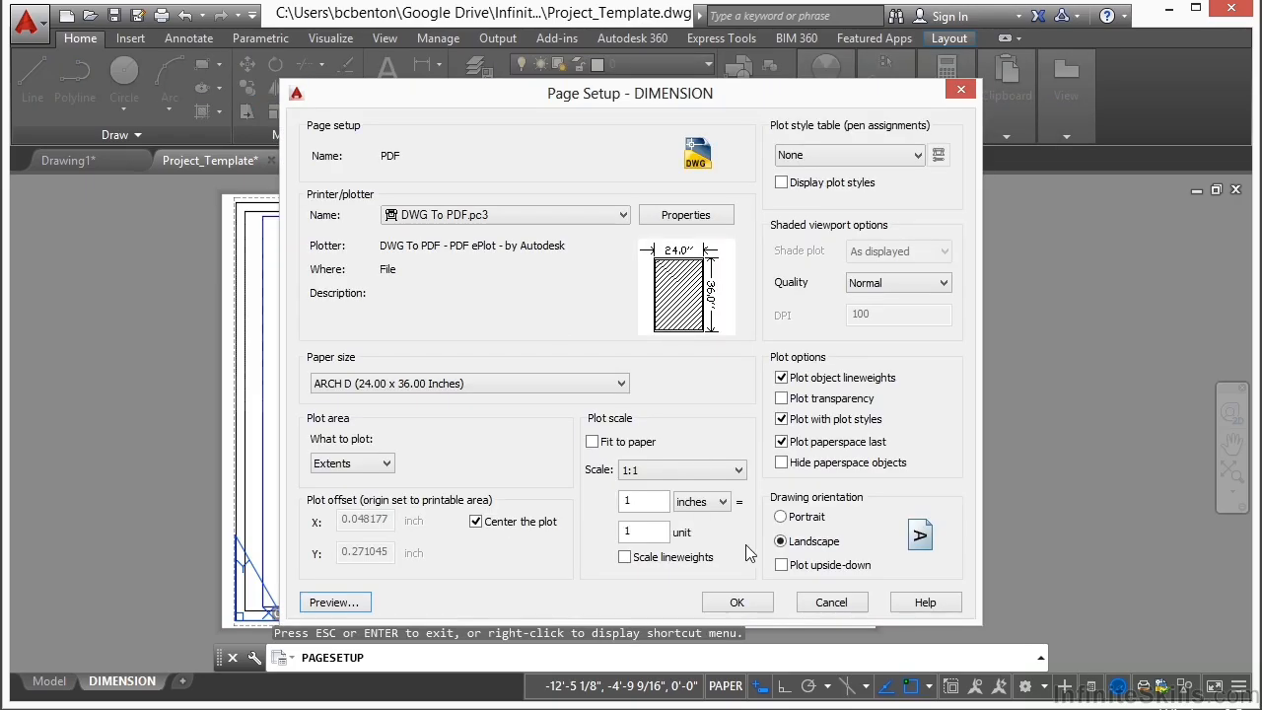
click(741, 597)
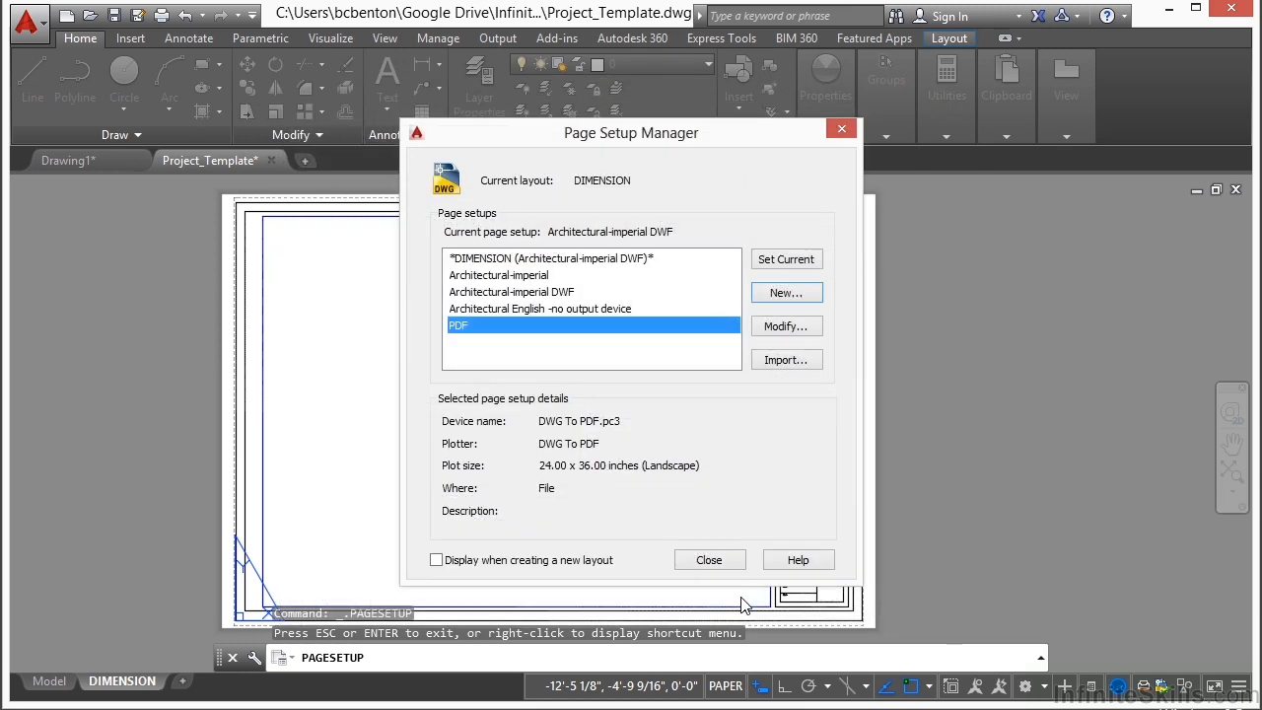
click(792, 262)
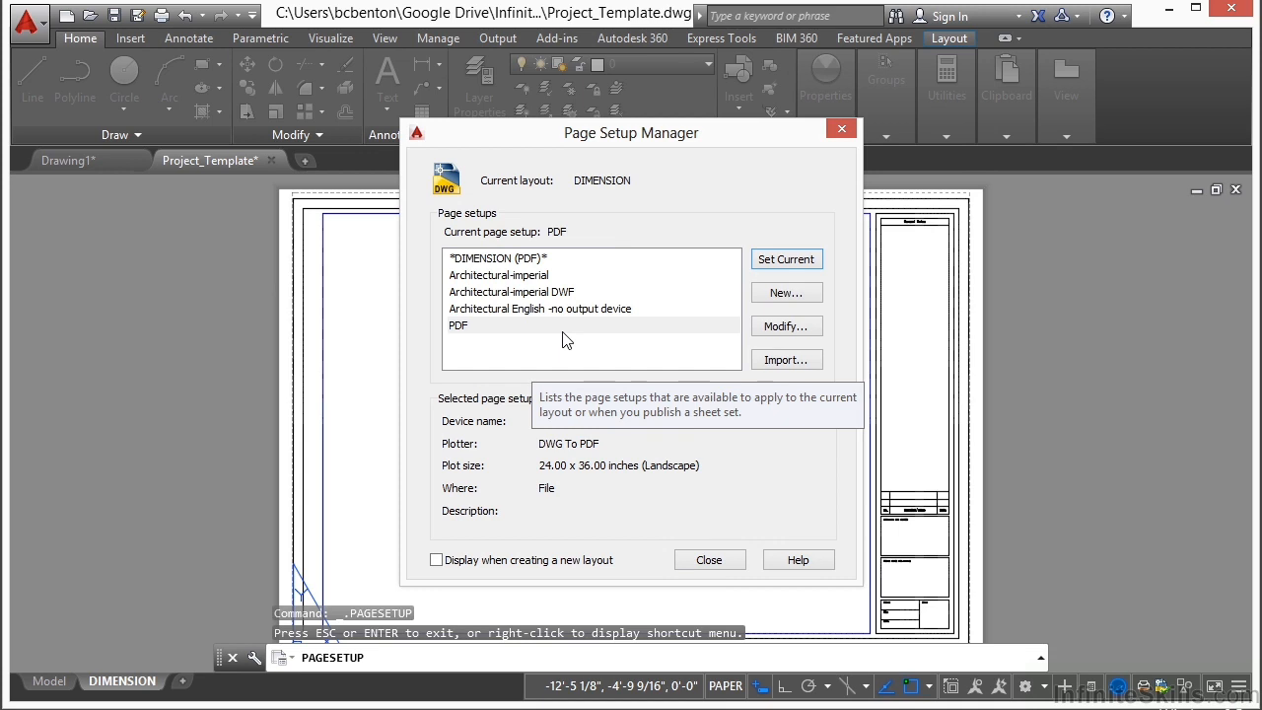
Create a page setup named PRINT with the HP9488F6 (HP Officejet Pro 8600) printer, accepting its default paper size.
click(496, 330)
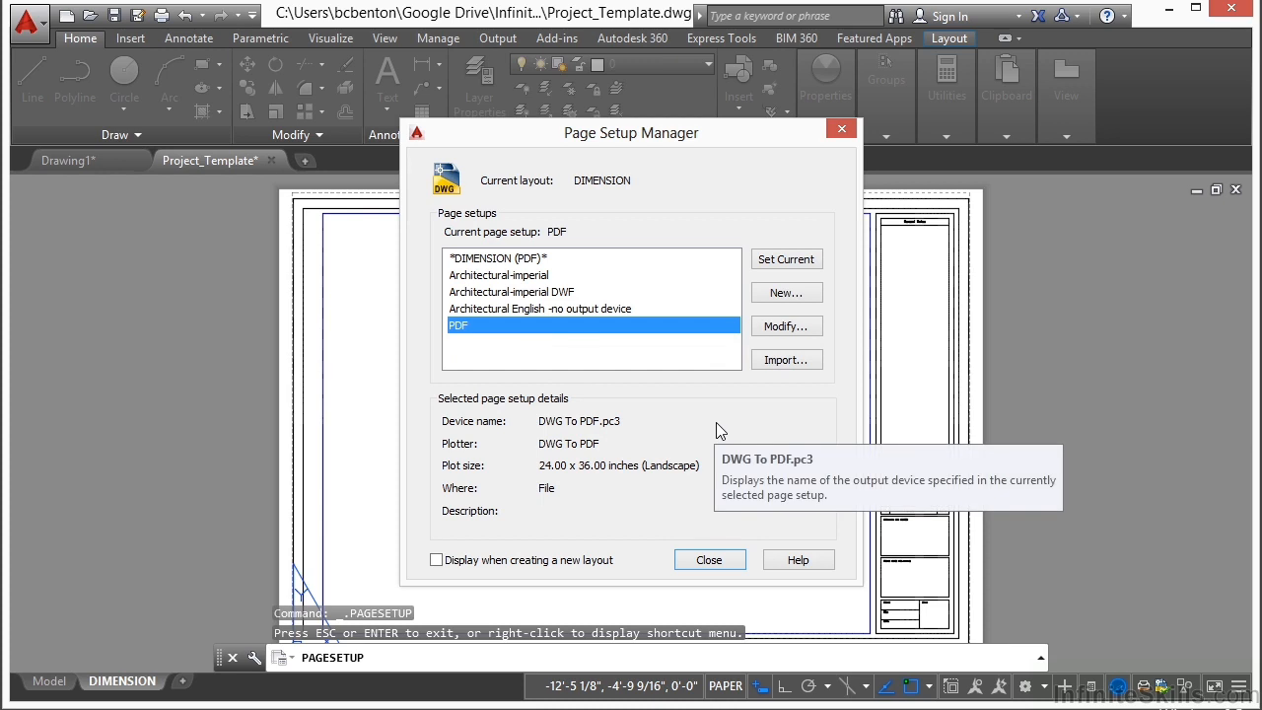
click(795, 294)
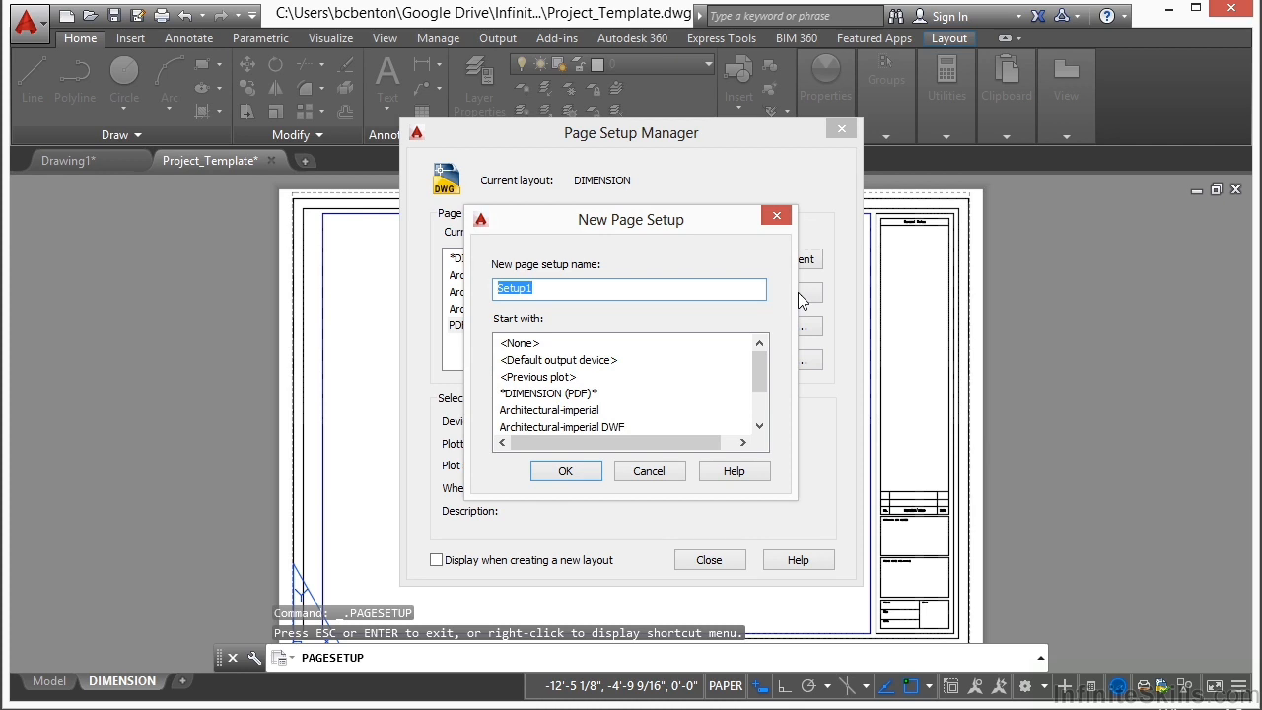
text(PRINT)
click(565, 472)
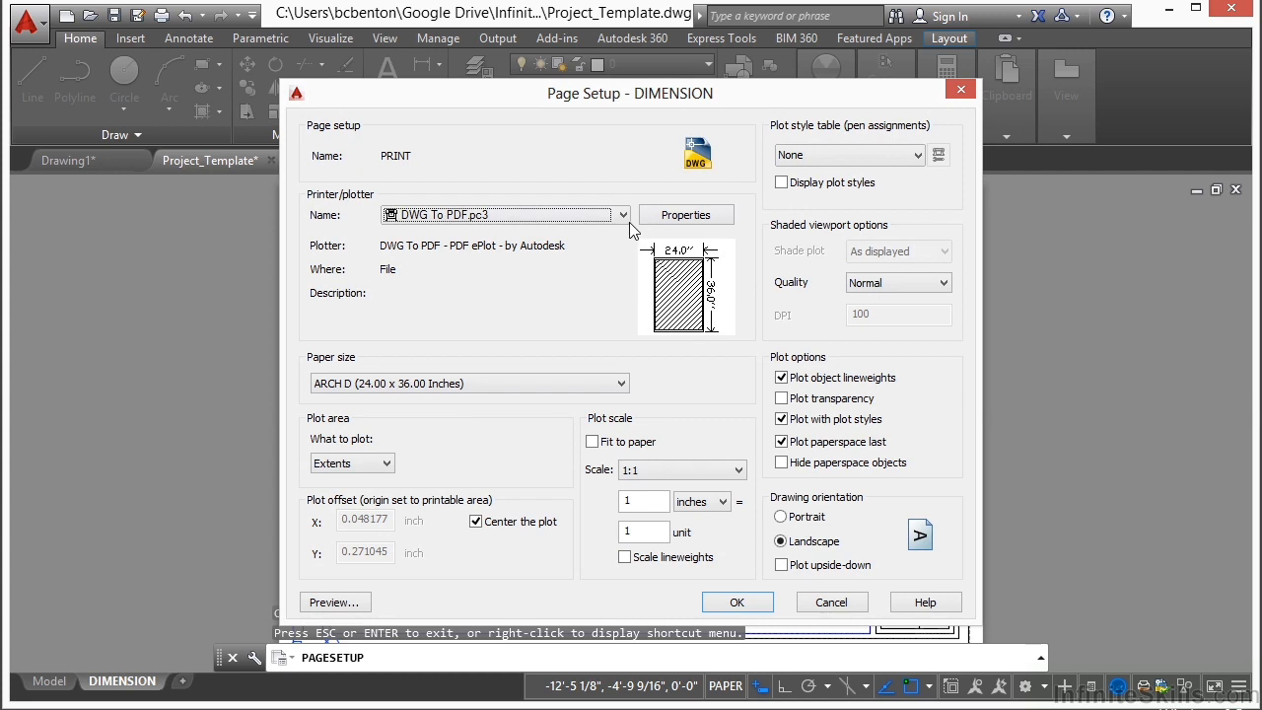
click(623, 215)
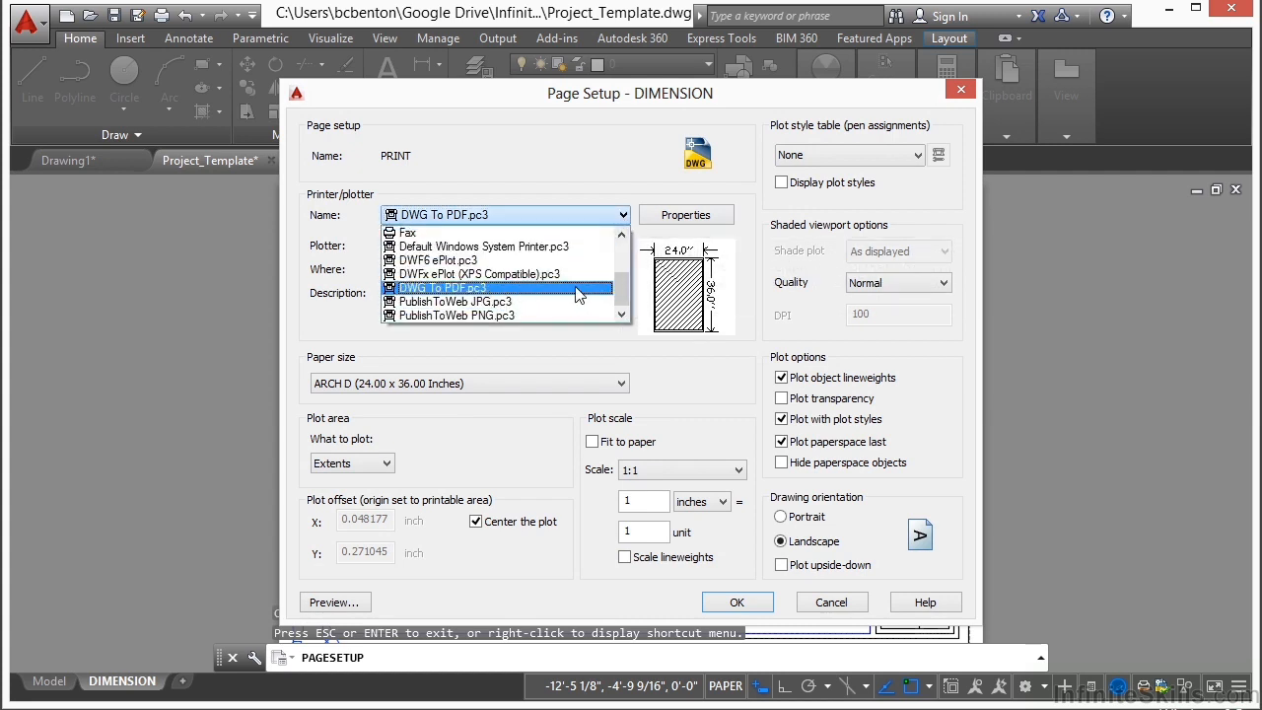
drag(616, 281, 621, 263)
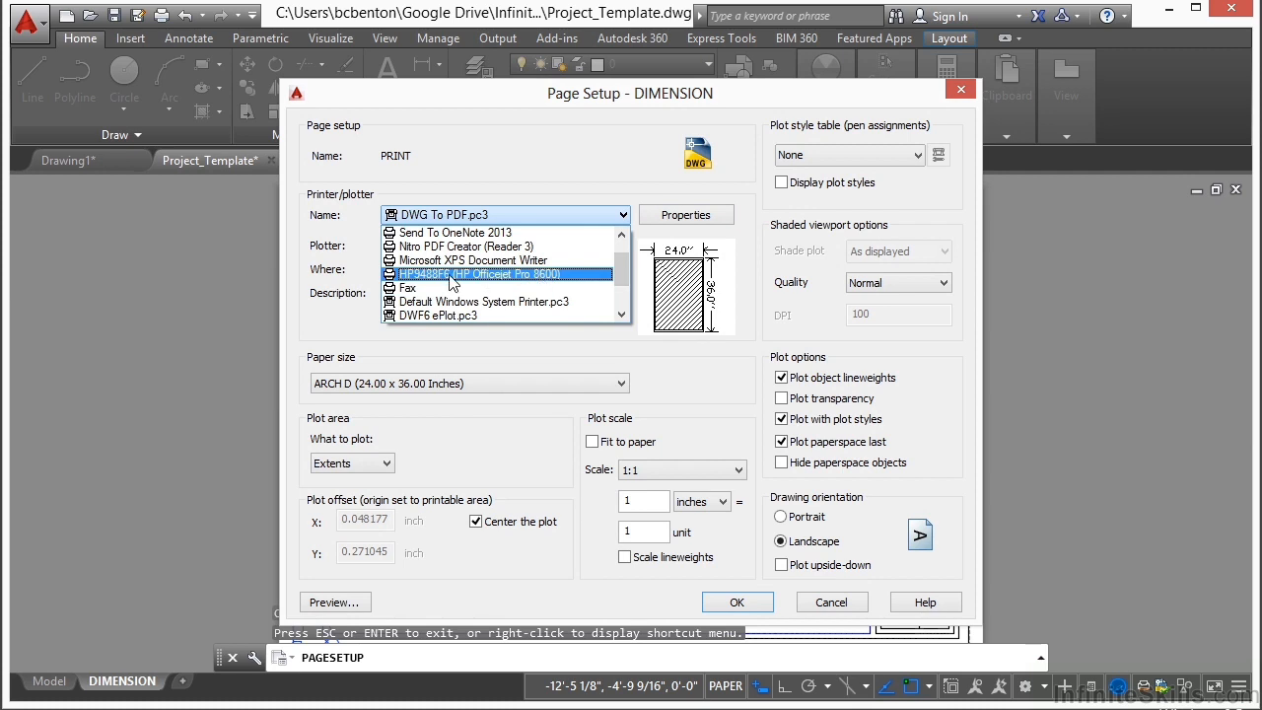
click(570, 275)
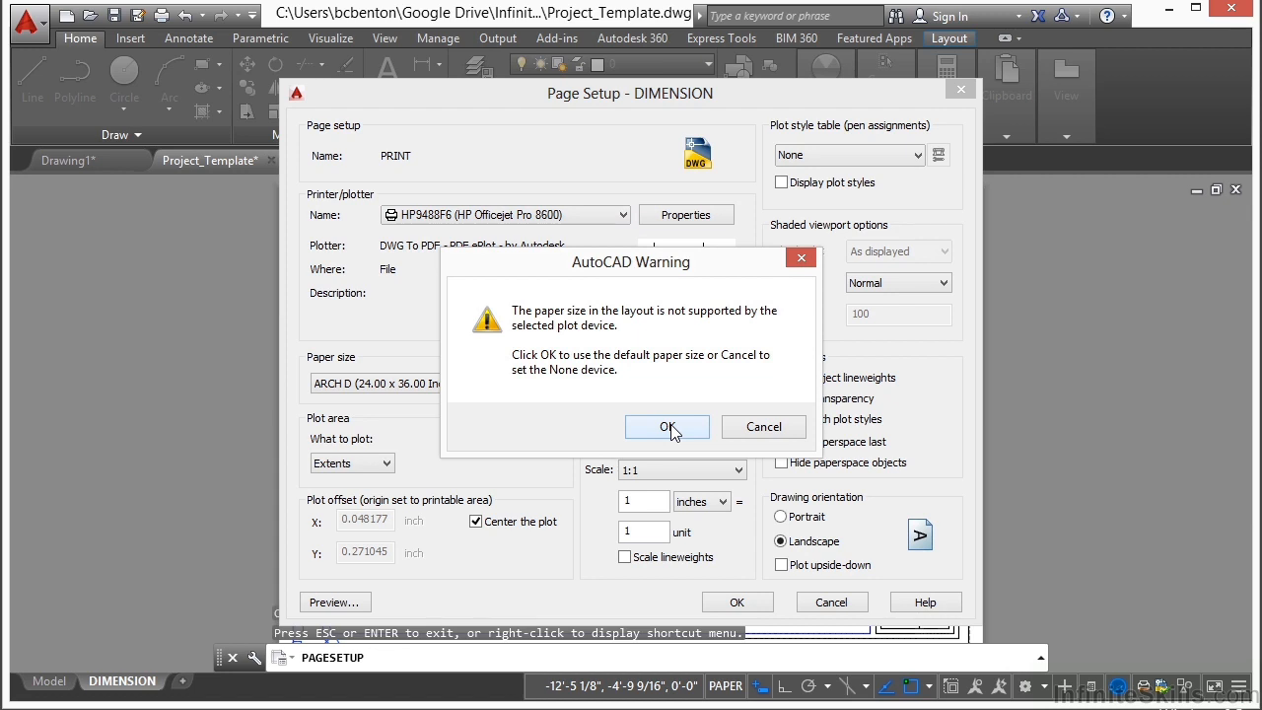
click(668, 427)
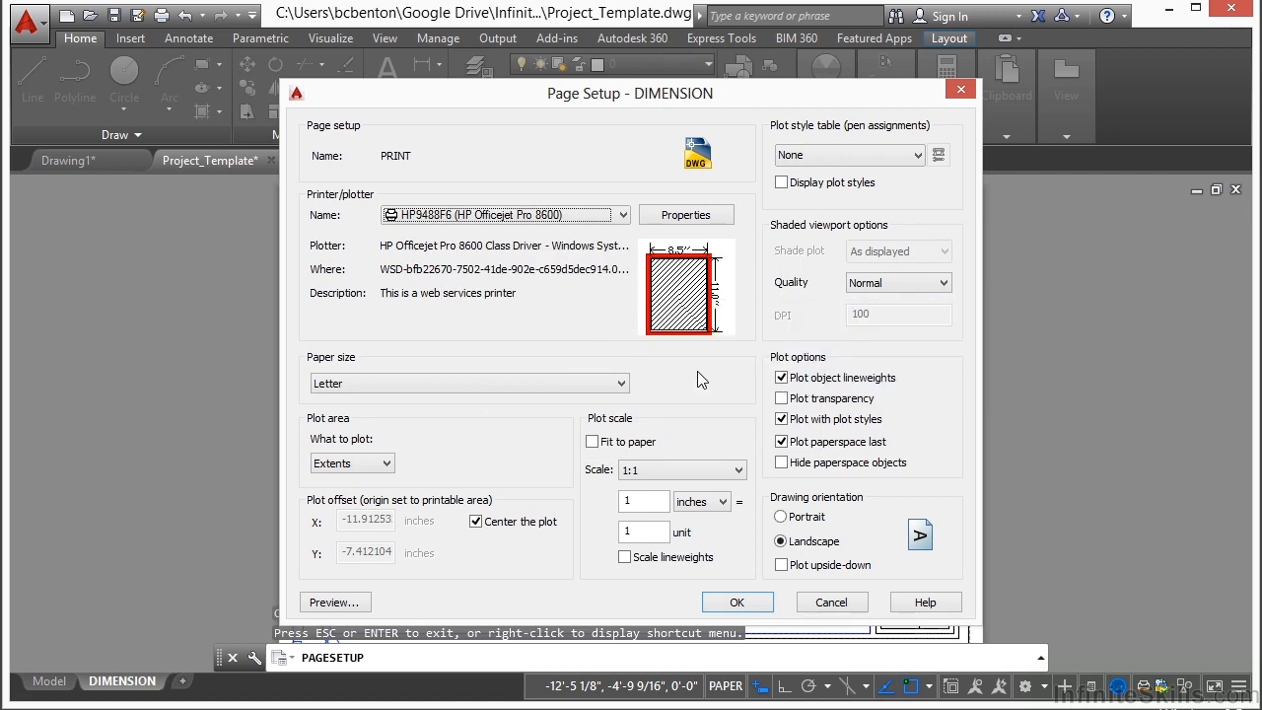
Choose Letter as the PRINT setup's paper size and scale the plot to fit the paper.
click(585, 381)
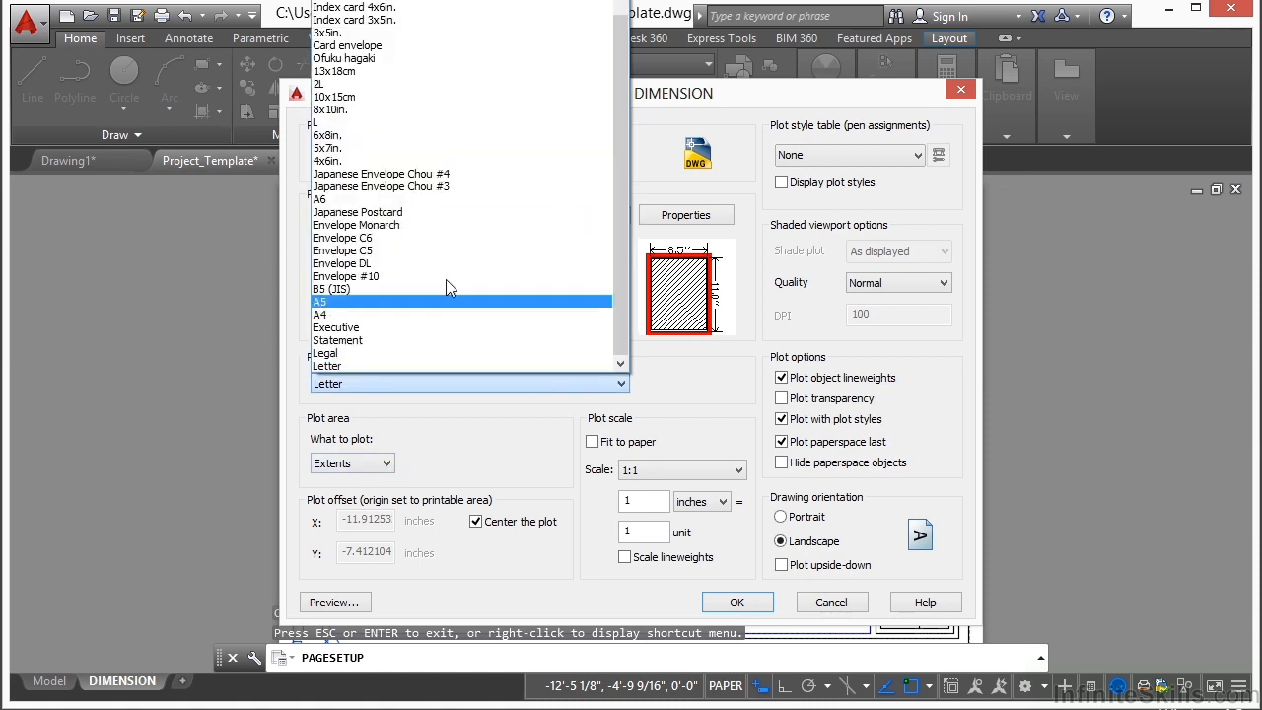
click(362, 364)
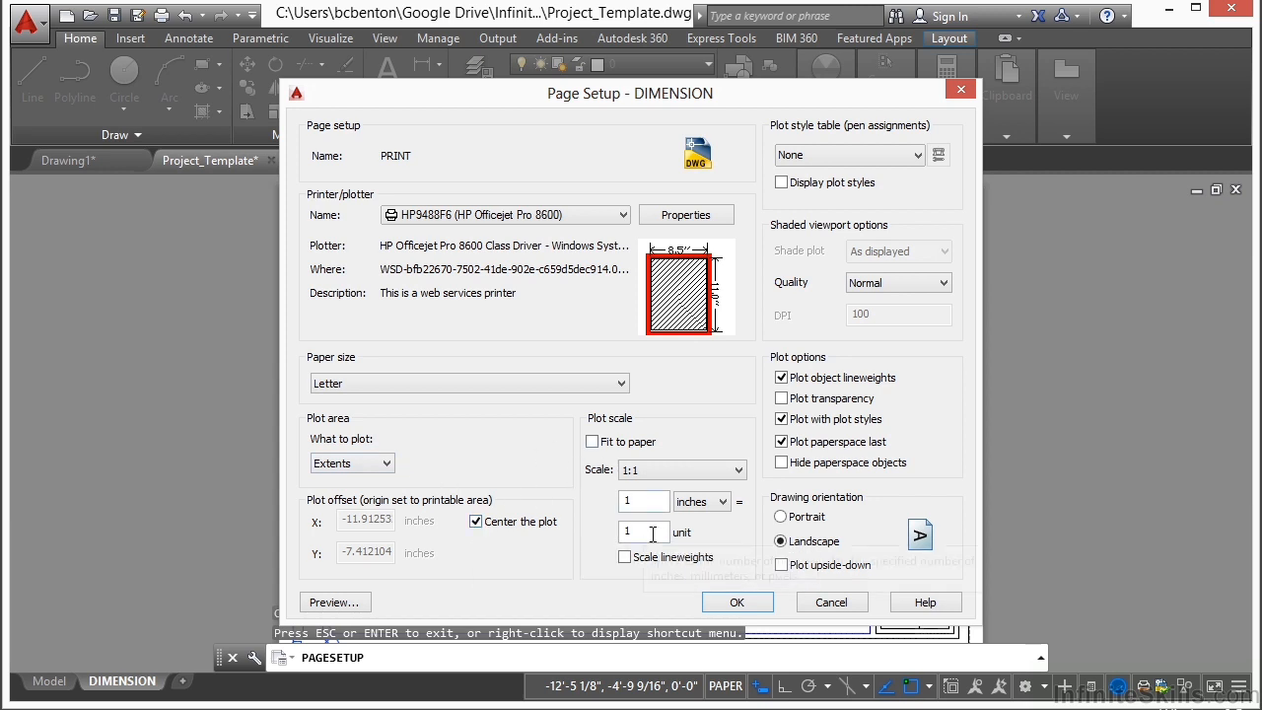
click(594, 445)
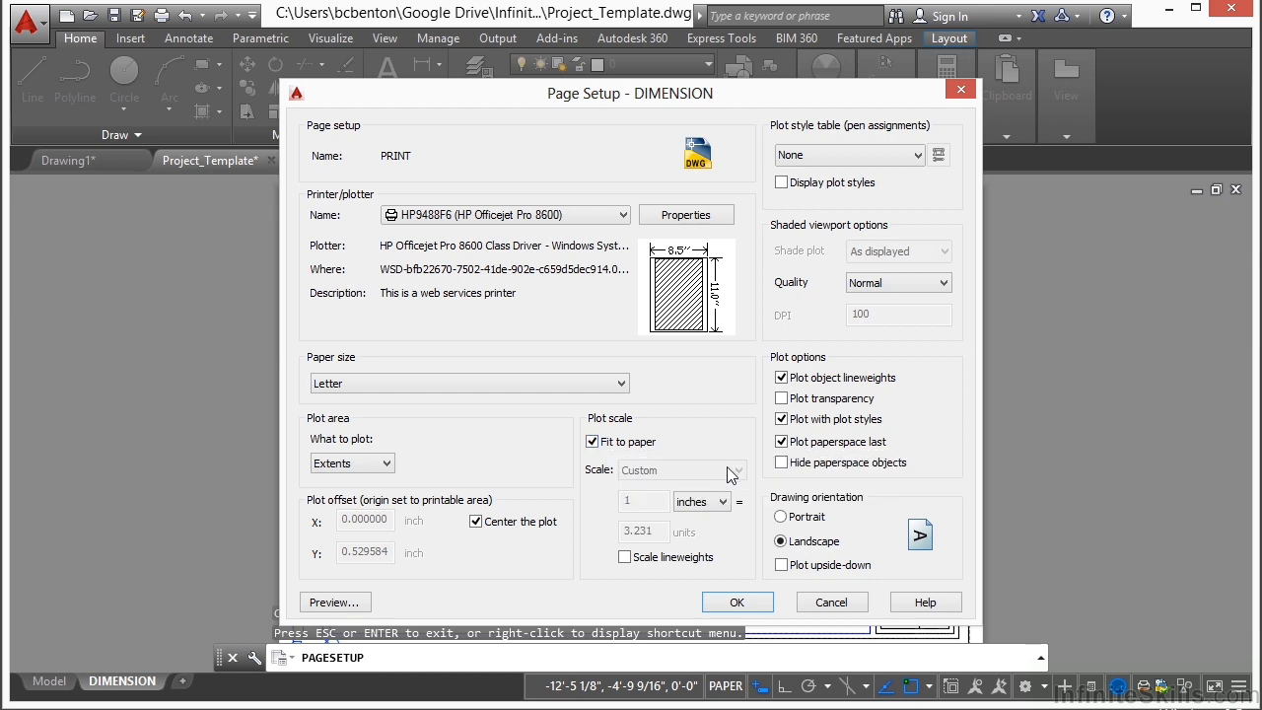
Preview the plot with the PRINT page setup and accept the setup.
click(326, 601)
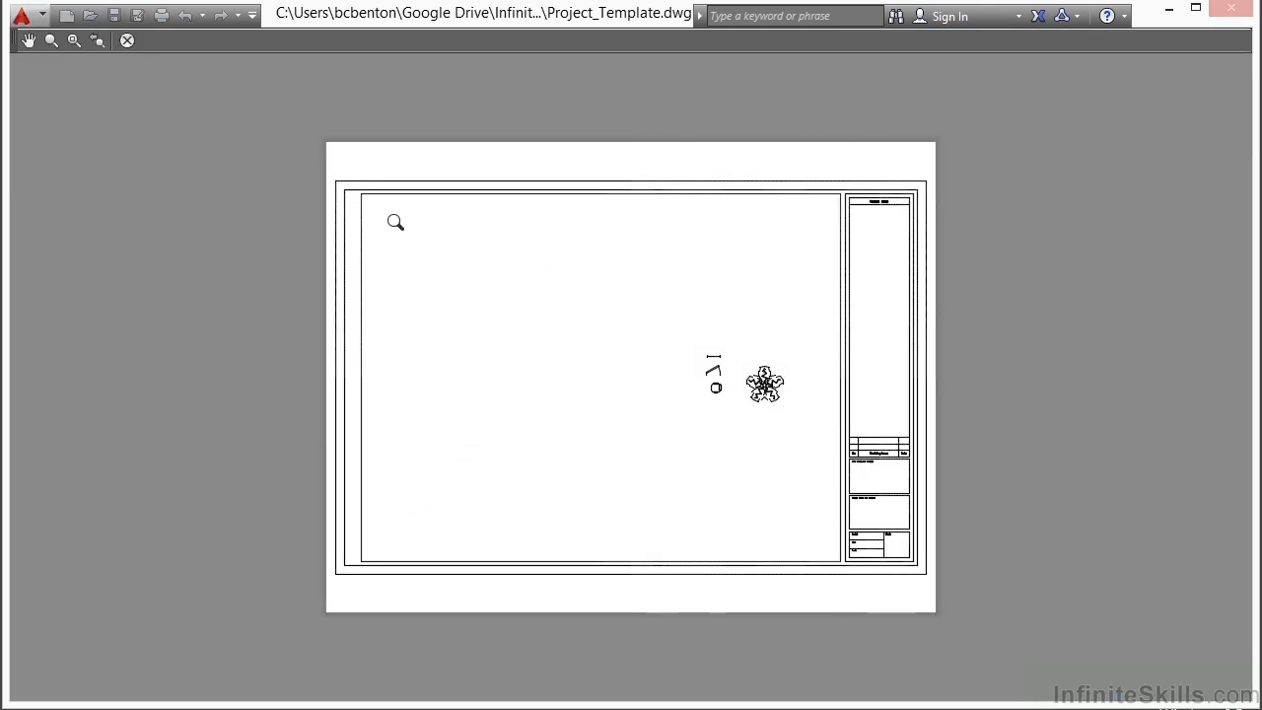
right_click(569, 346)
click(618, 357)
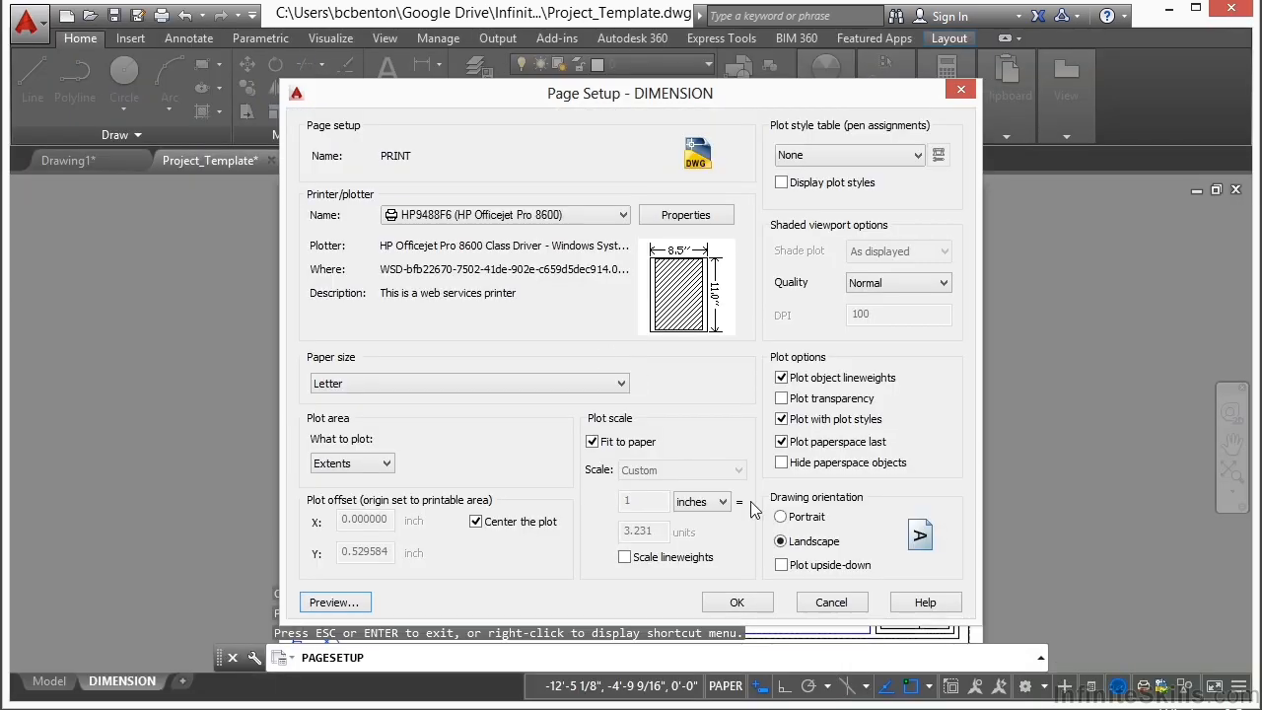
click(737, 603)
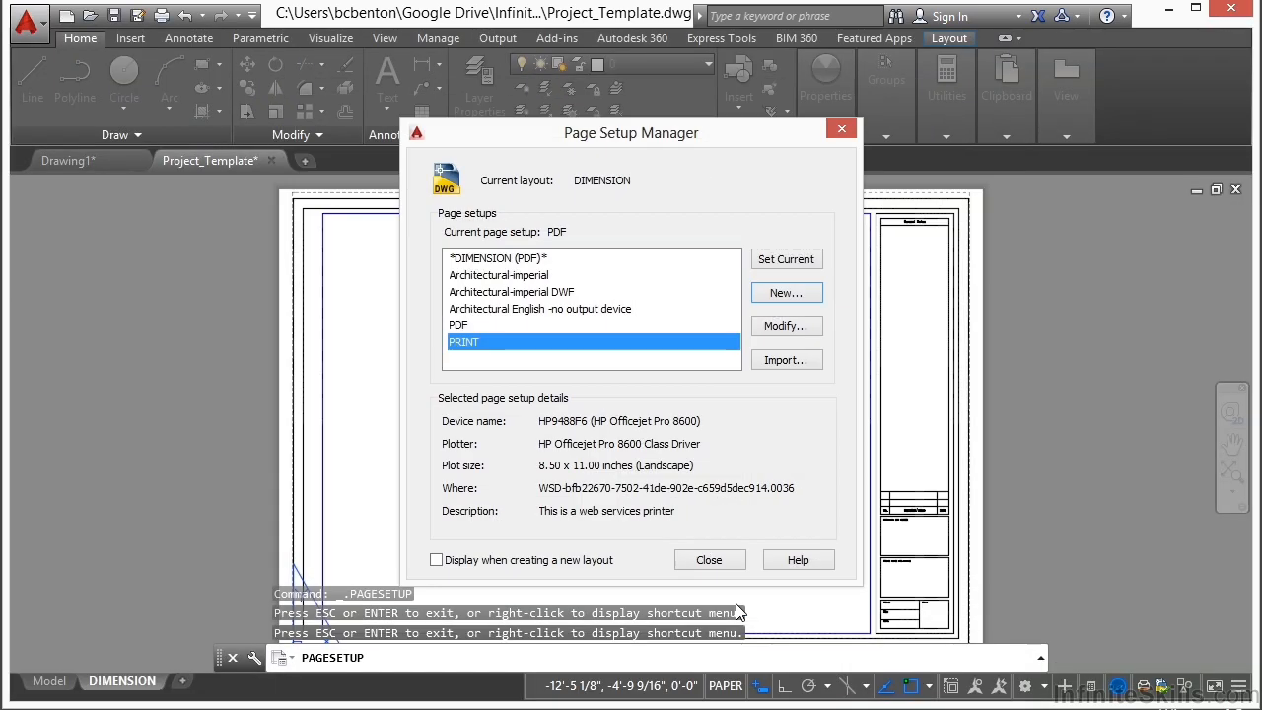
Review the details of the PDF page setup and close the Page Setup Manager.
click(470, 325)
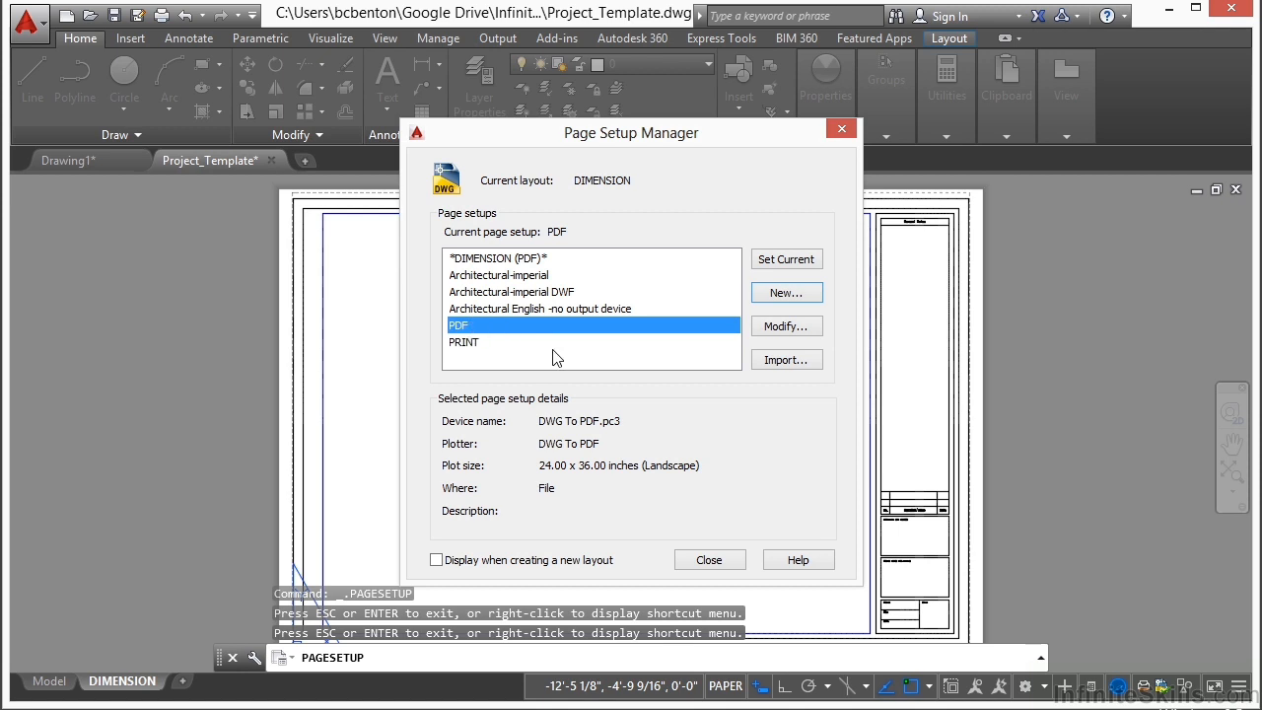
click(709, 560)
click(719, 543)
key(Escape)
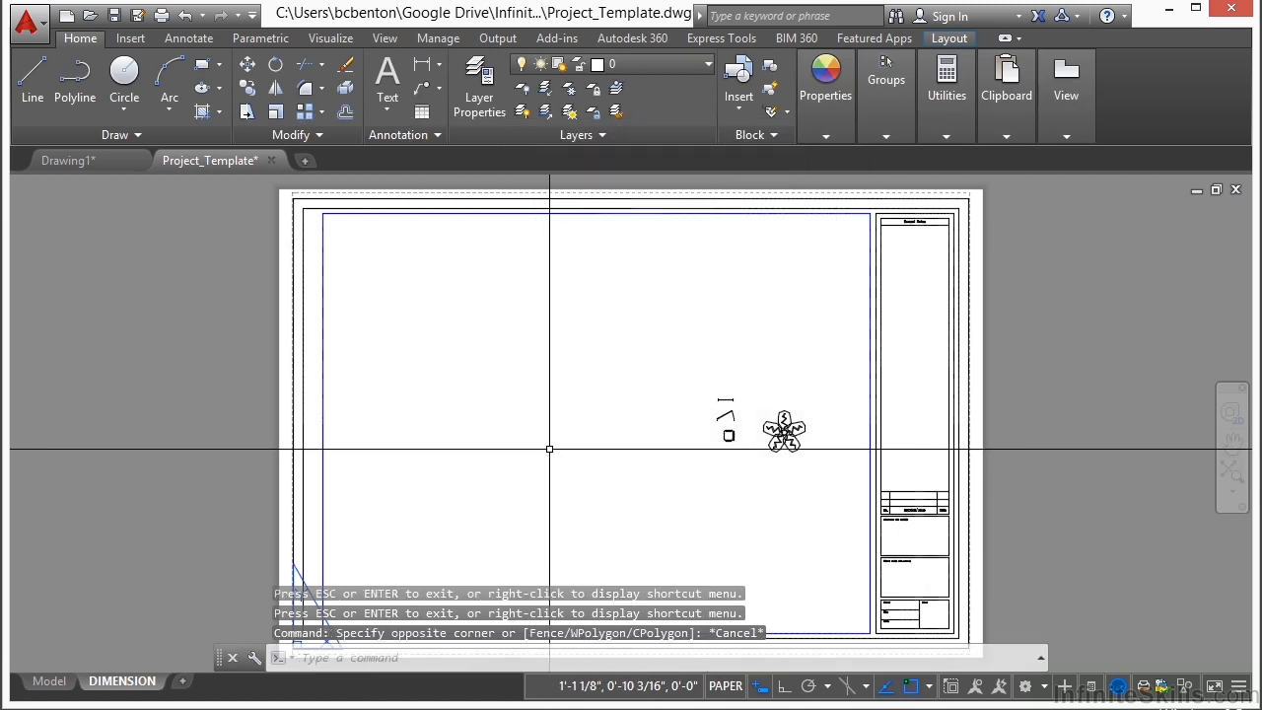